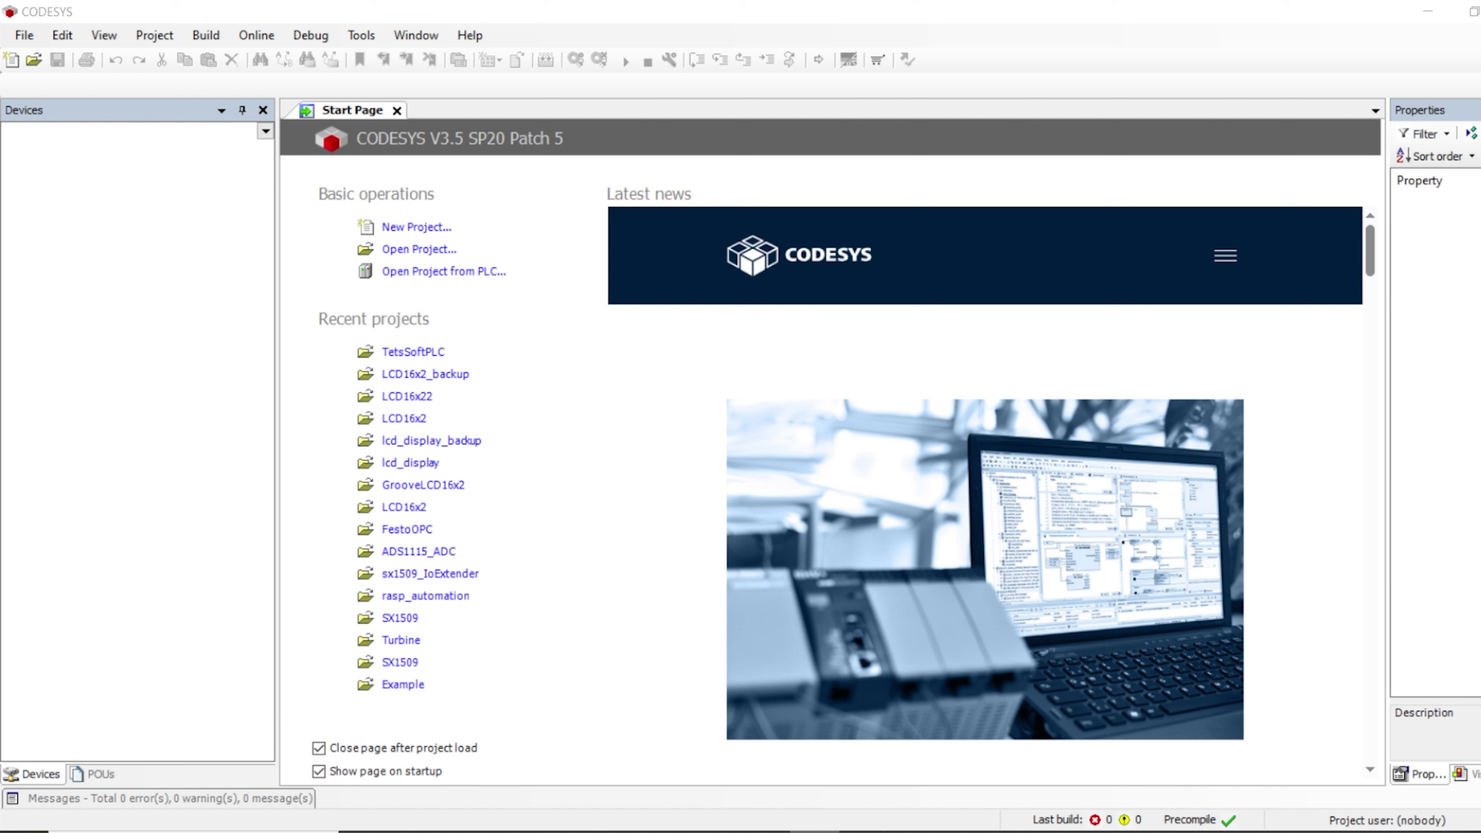
Start a Standard project named SoftModbusTCPSever, located in D:\codesys\SoftPLC
click(415, 227)
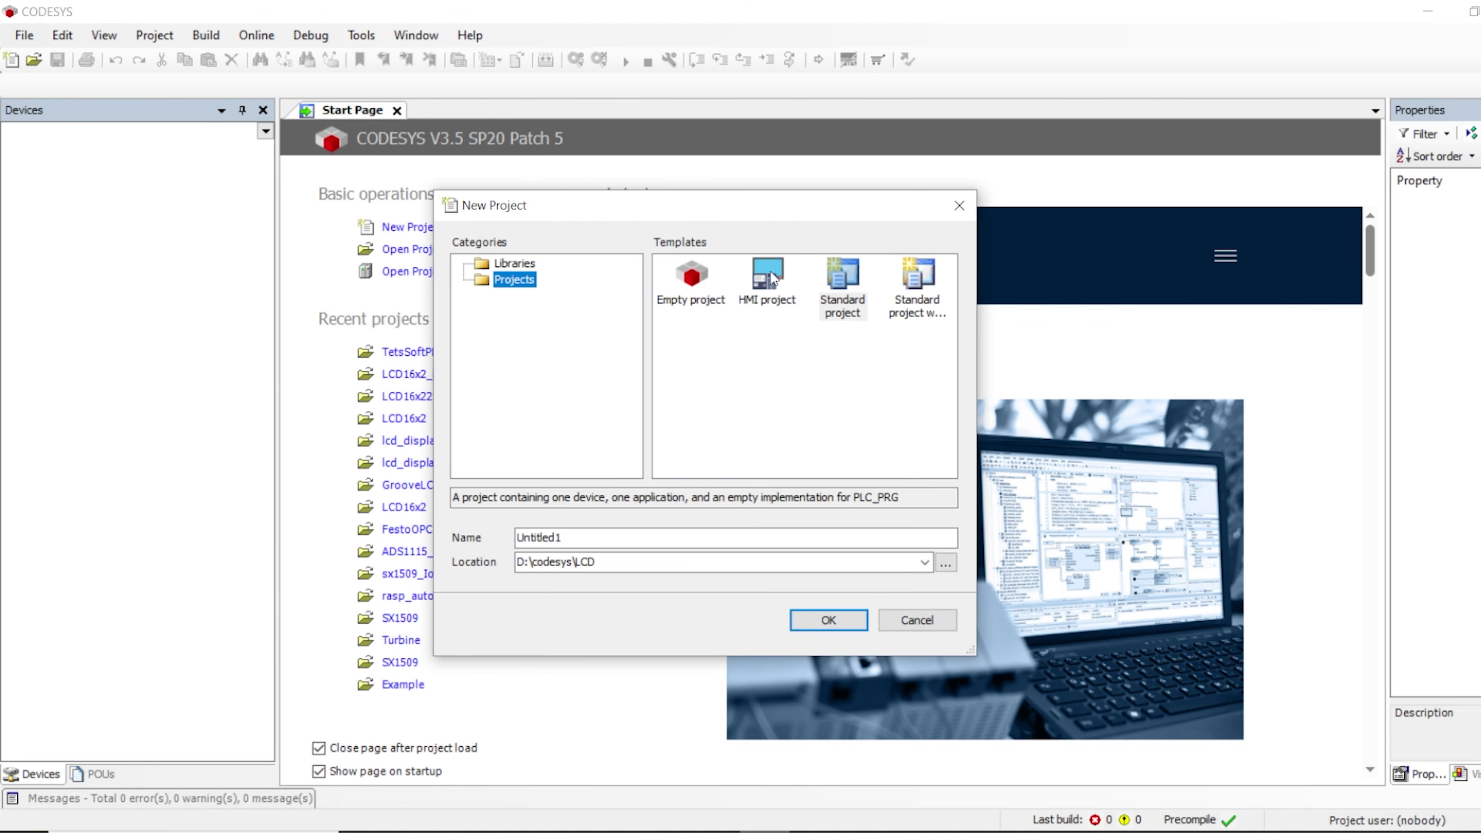
click(842, 289)
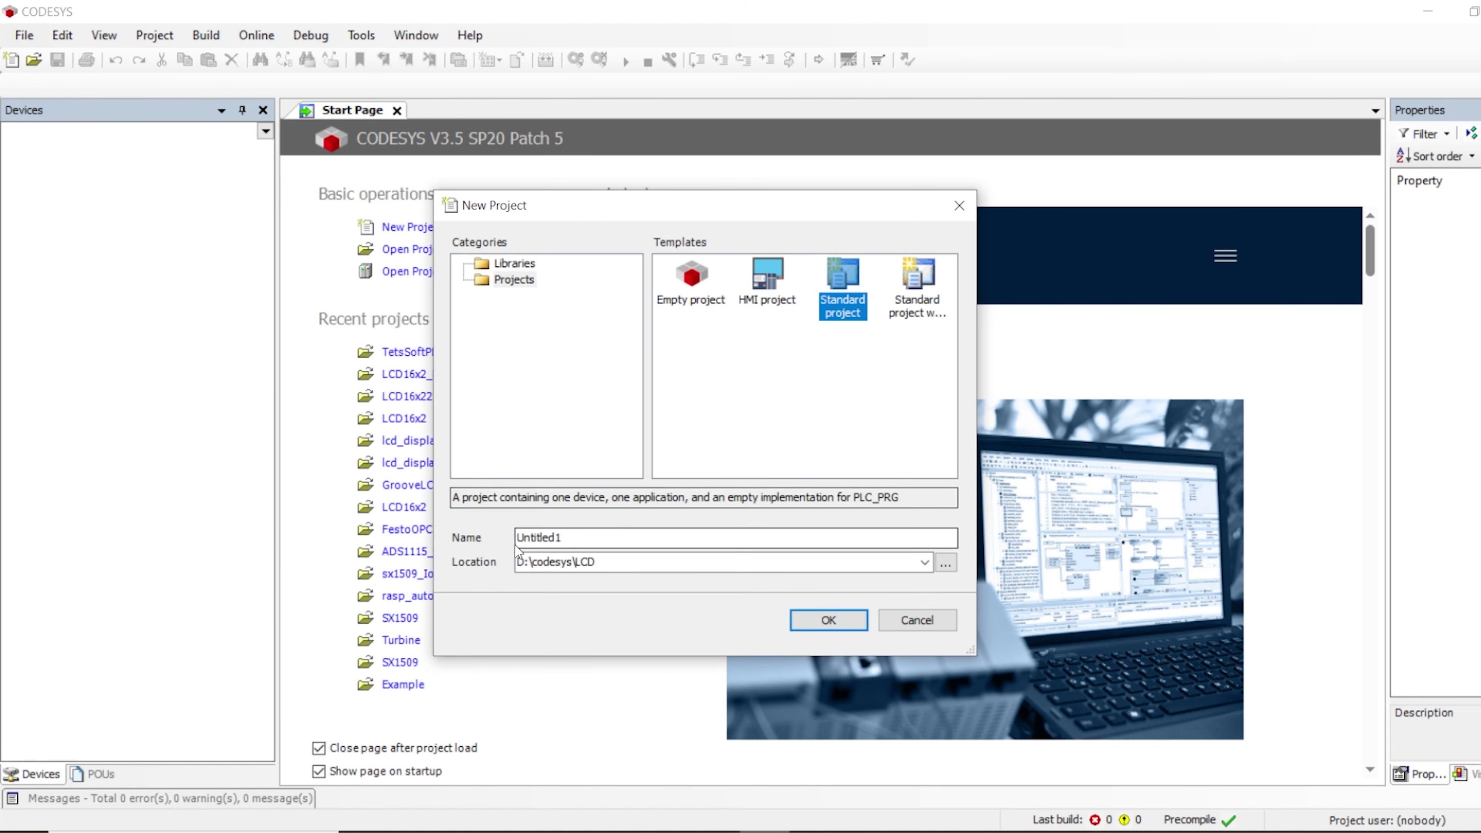
double_click(534, 538)
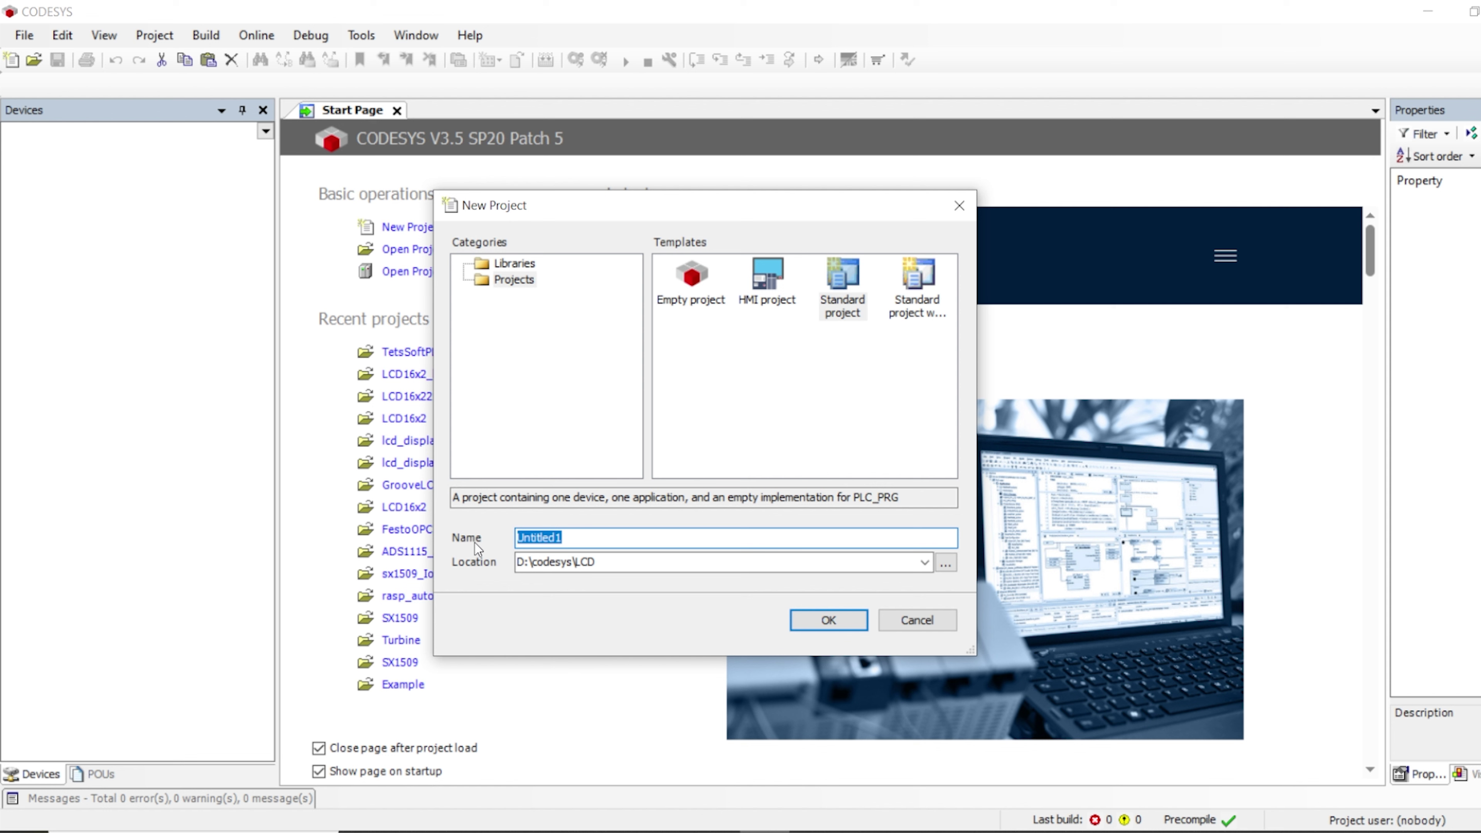
text(Soft)
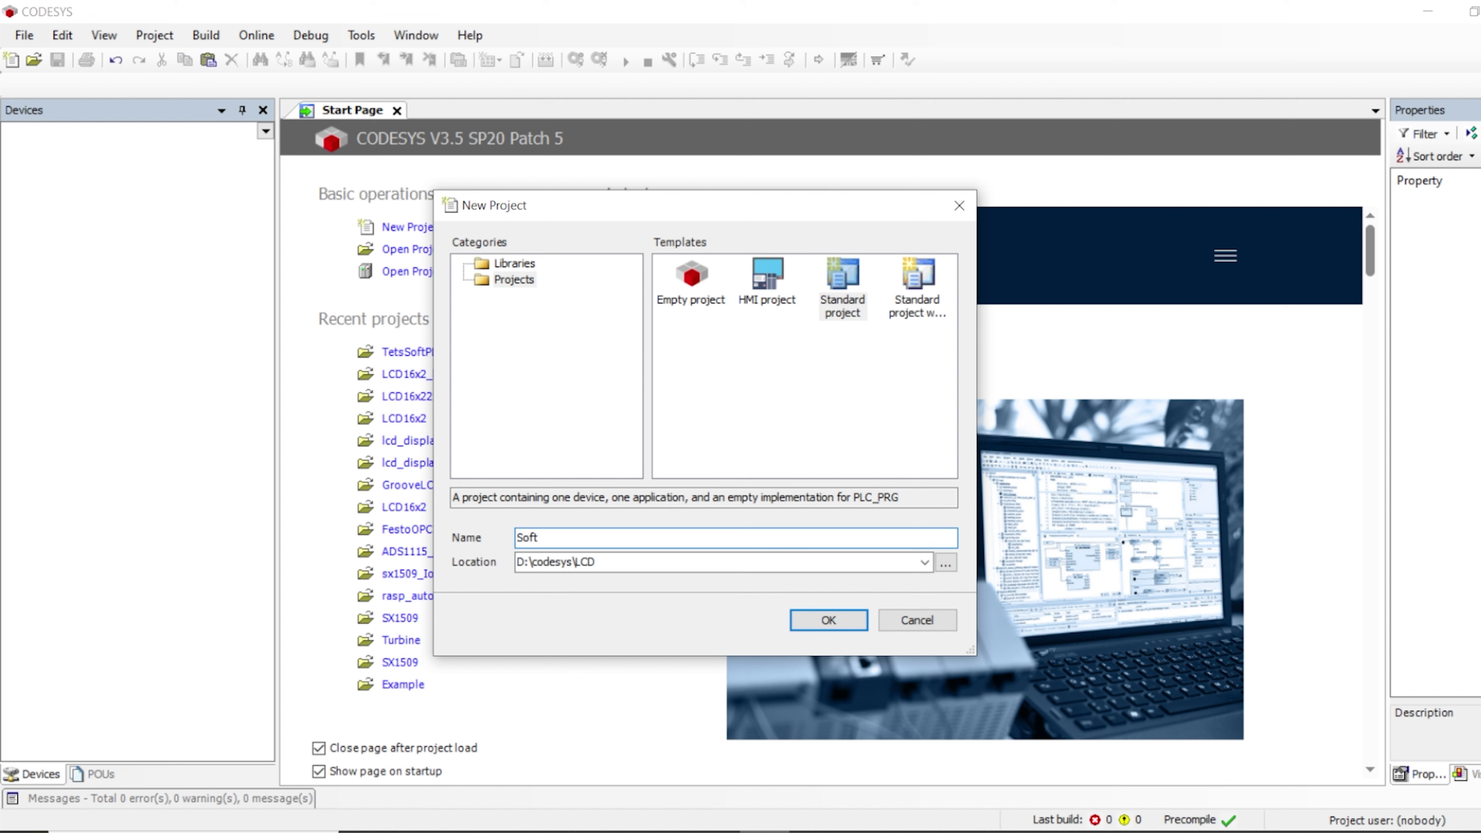
text(ModbusTCPSever)
click(547, 537)
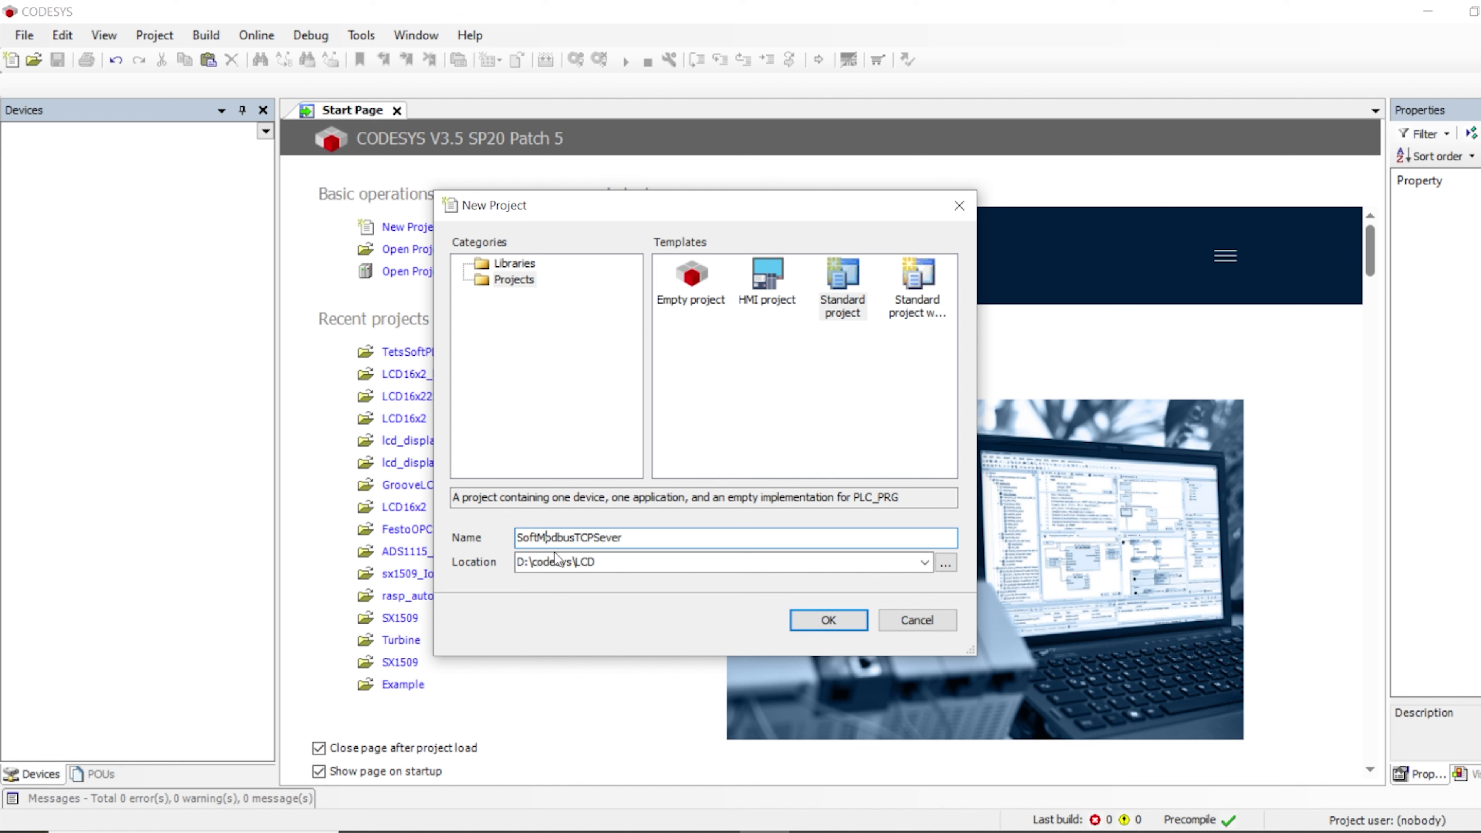
click(946, 563)
scroll(770, 493, down, 5)
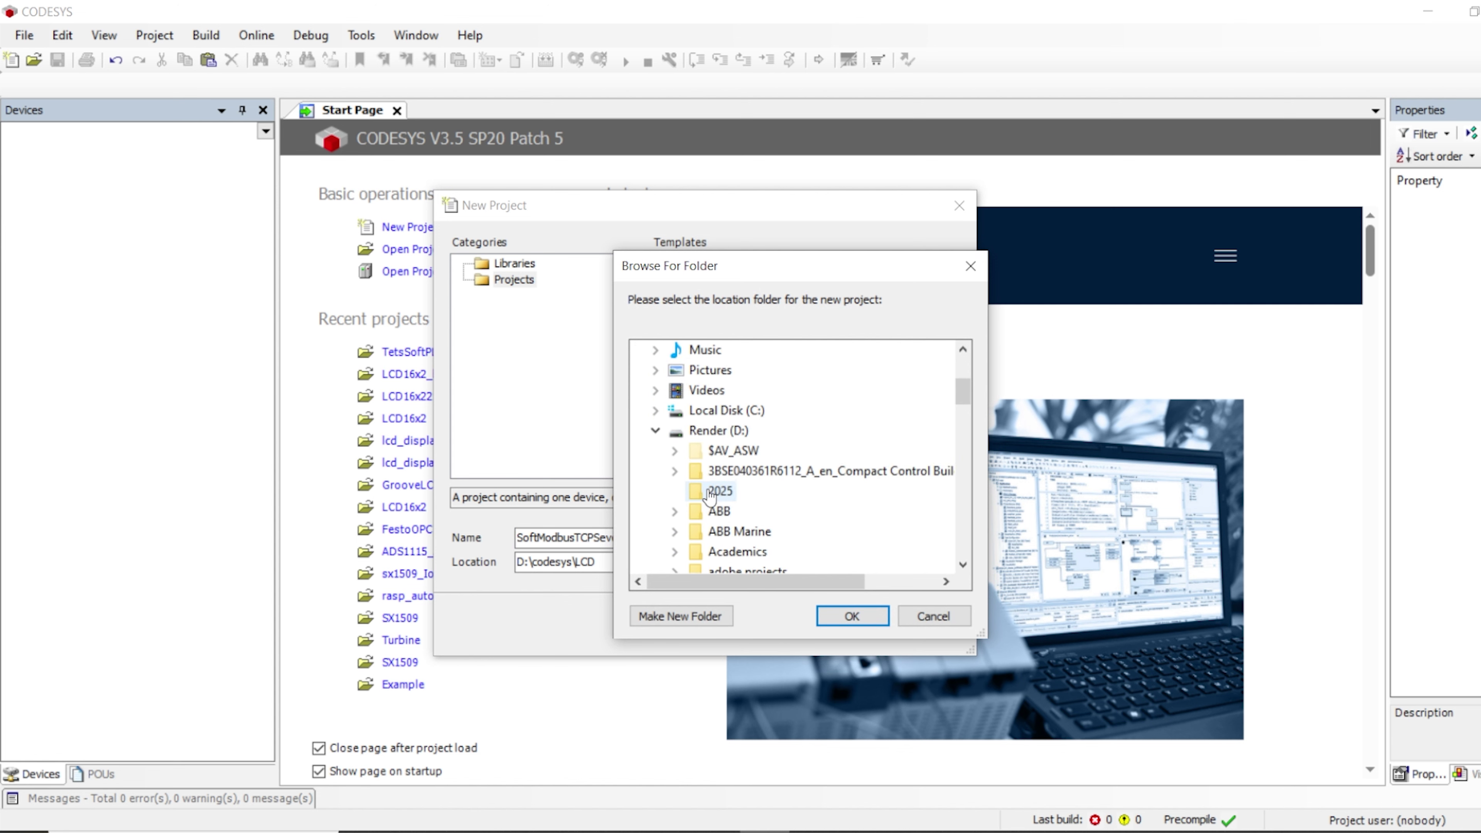
scroll(756, 475, down, 4)
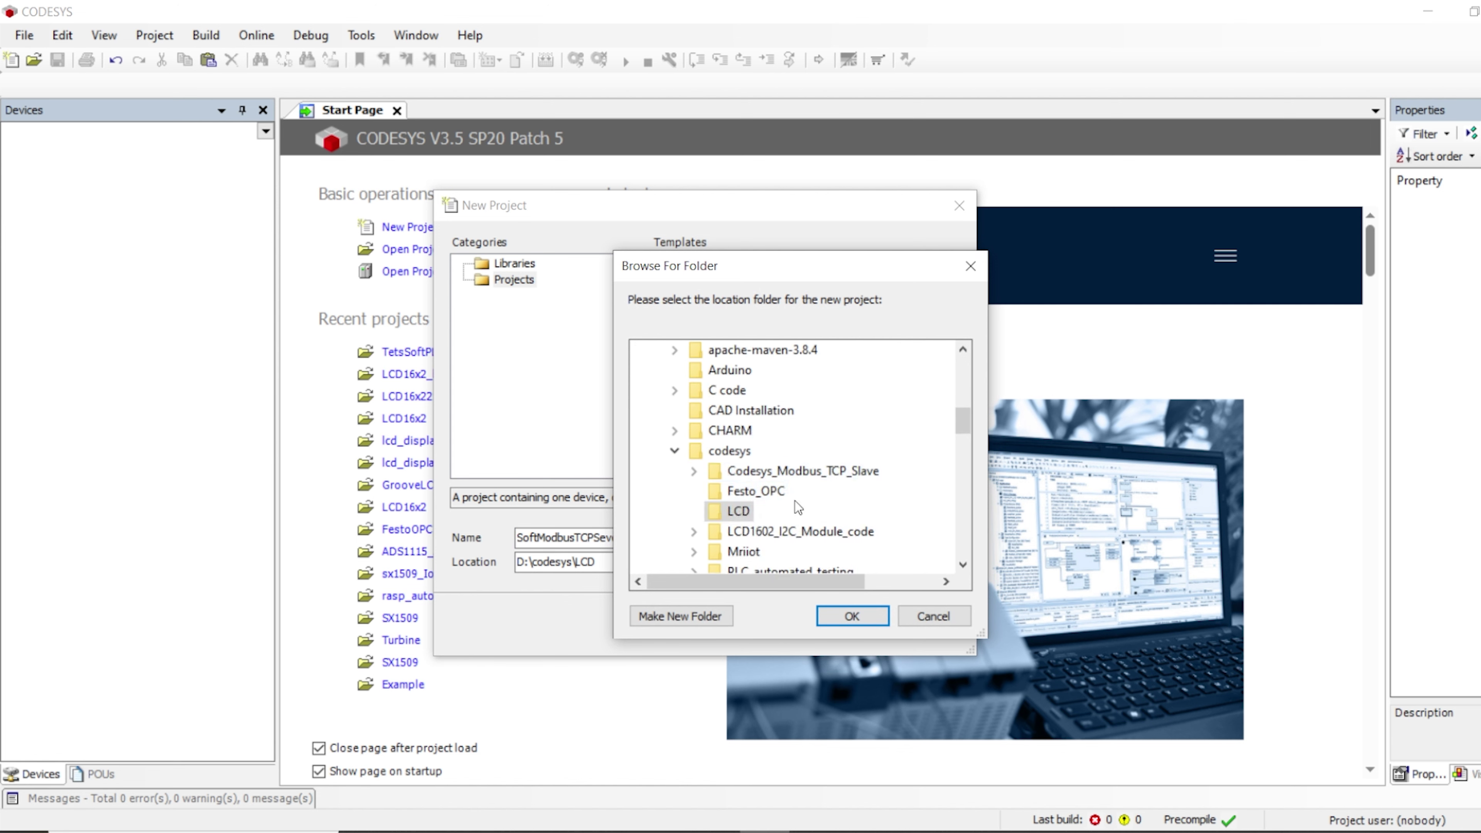
click(749, 451)
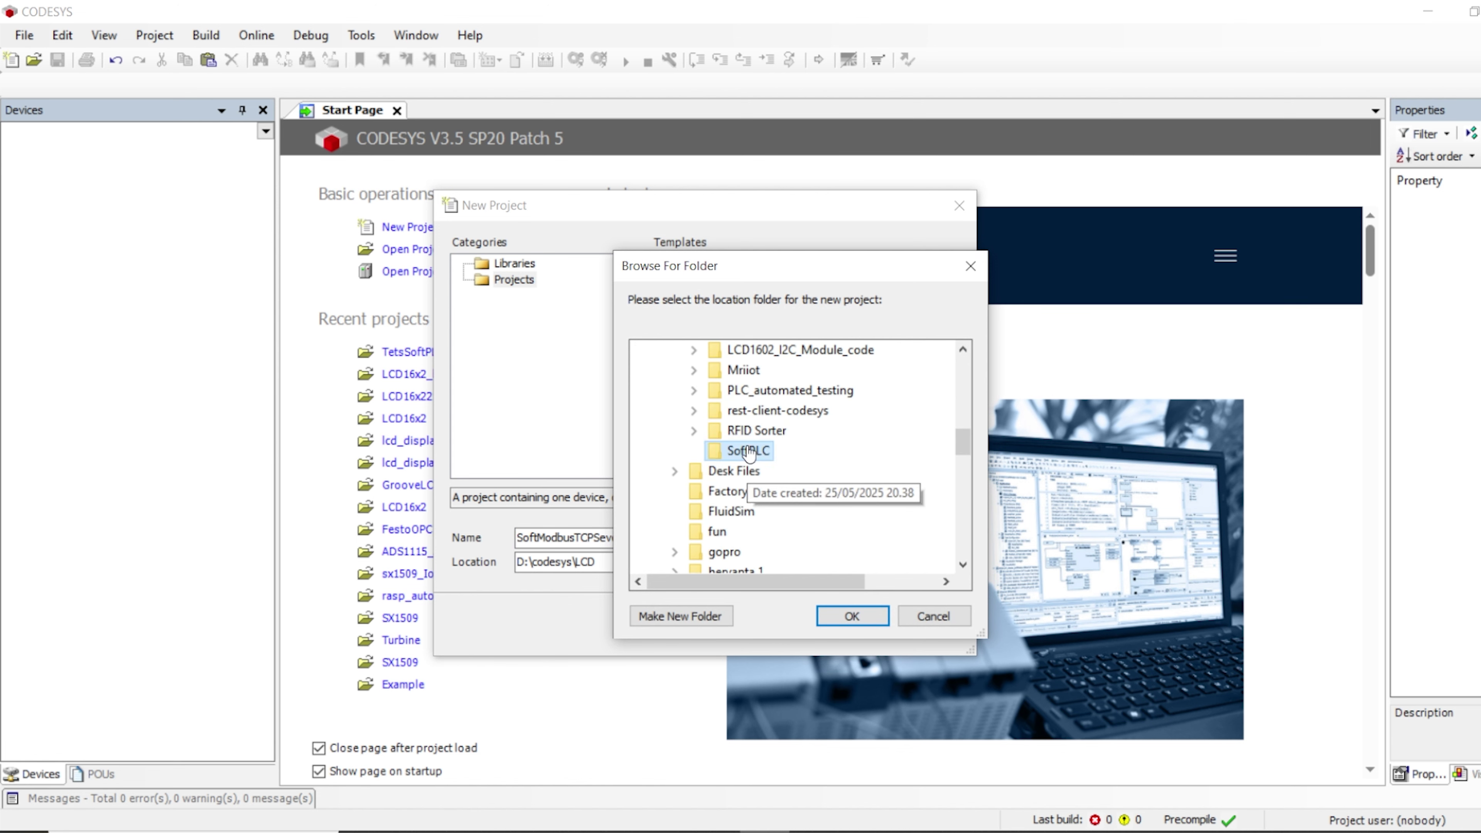
click(851, 615)
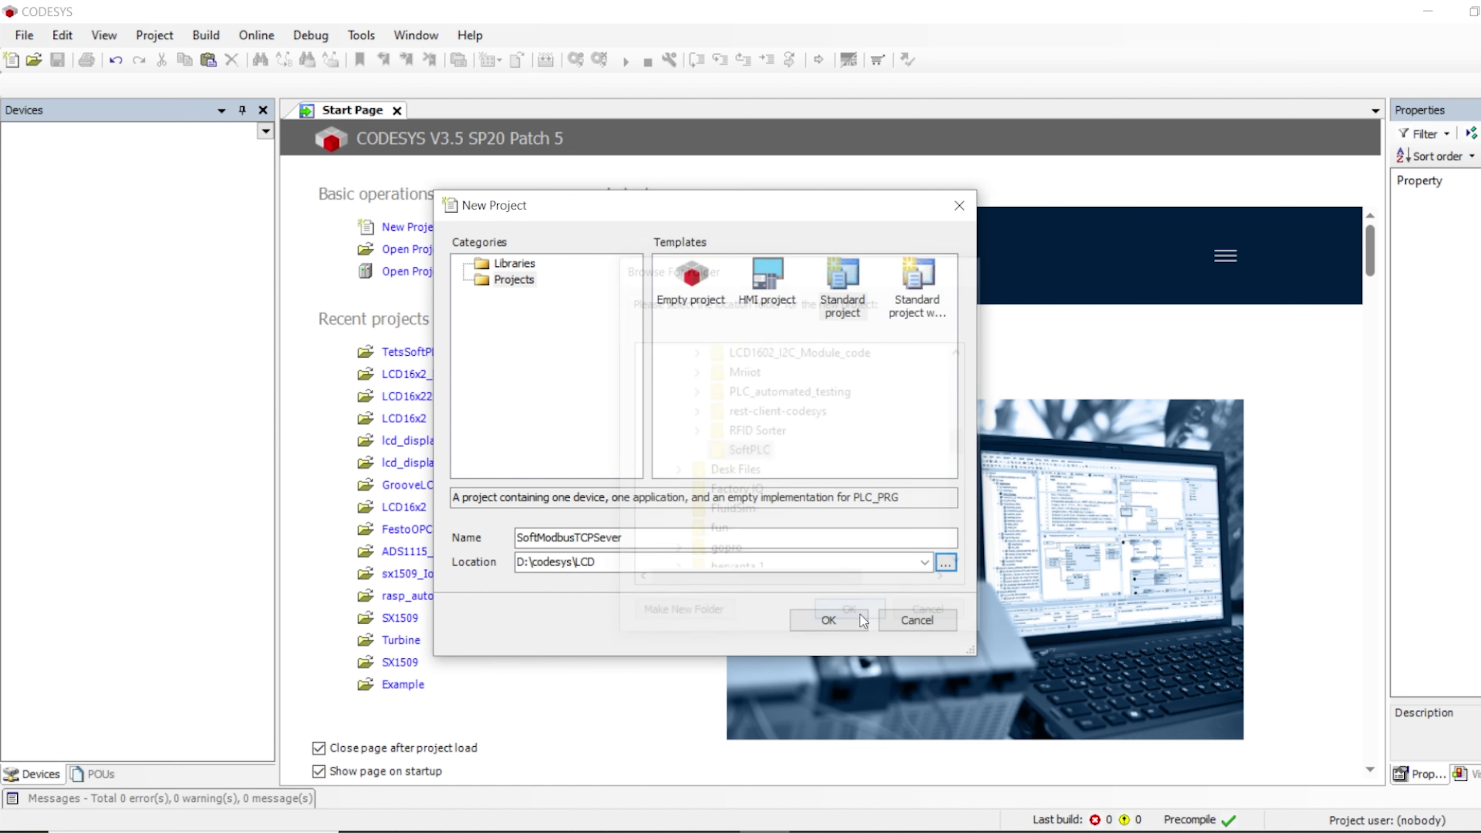
click(827, 619)
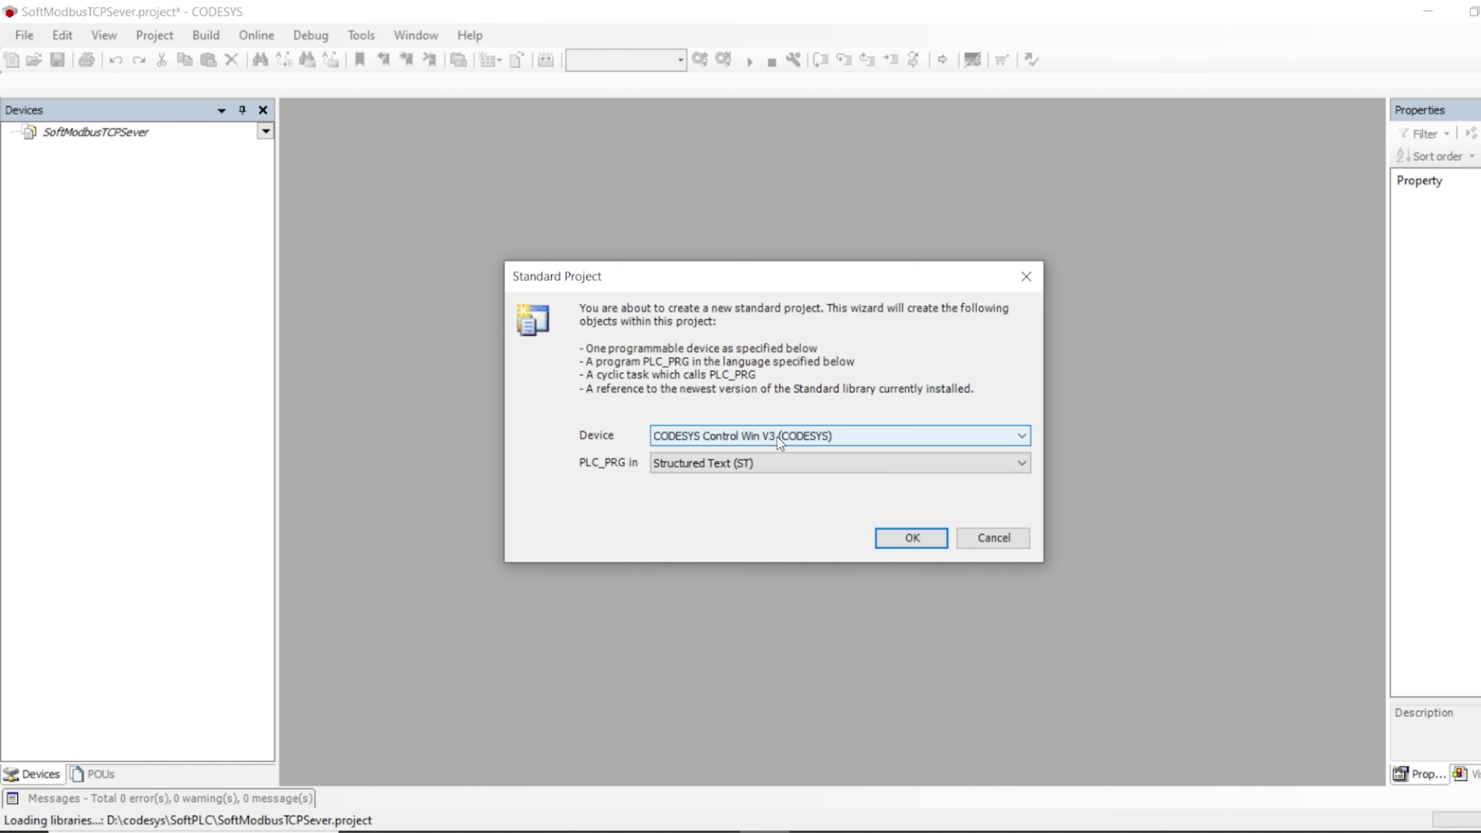
Accept CODESYS Control Win V3 as the device and Structured Text for PLC_PRG in the wizard
click(777, 437)
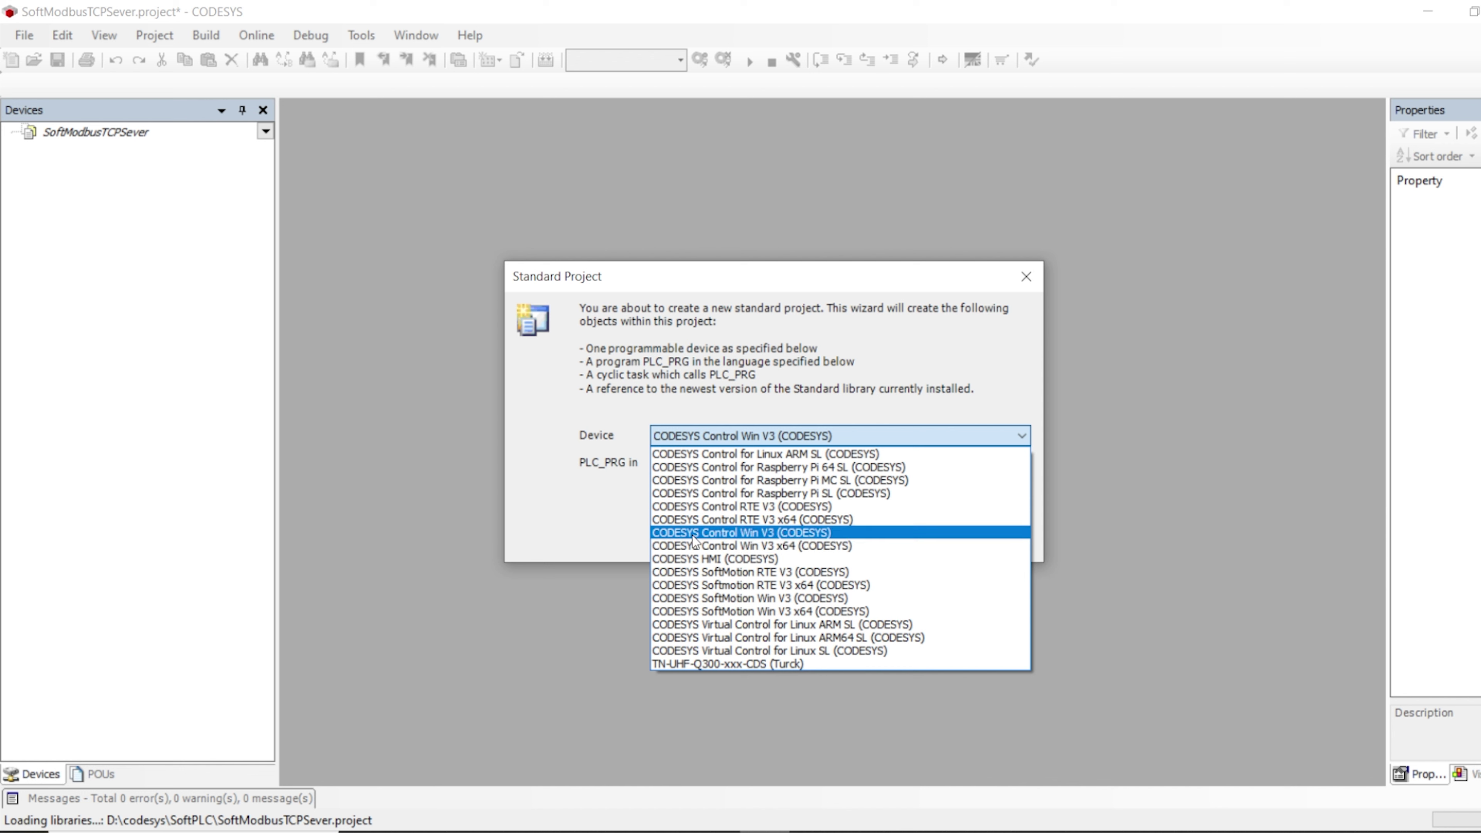
click(756, 530)
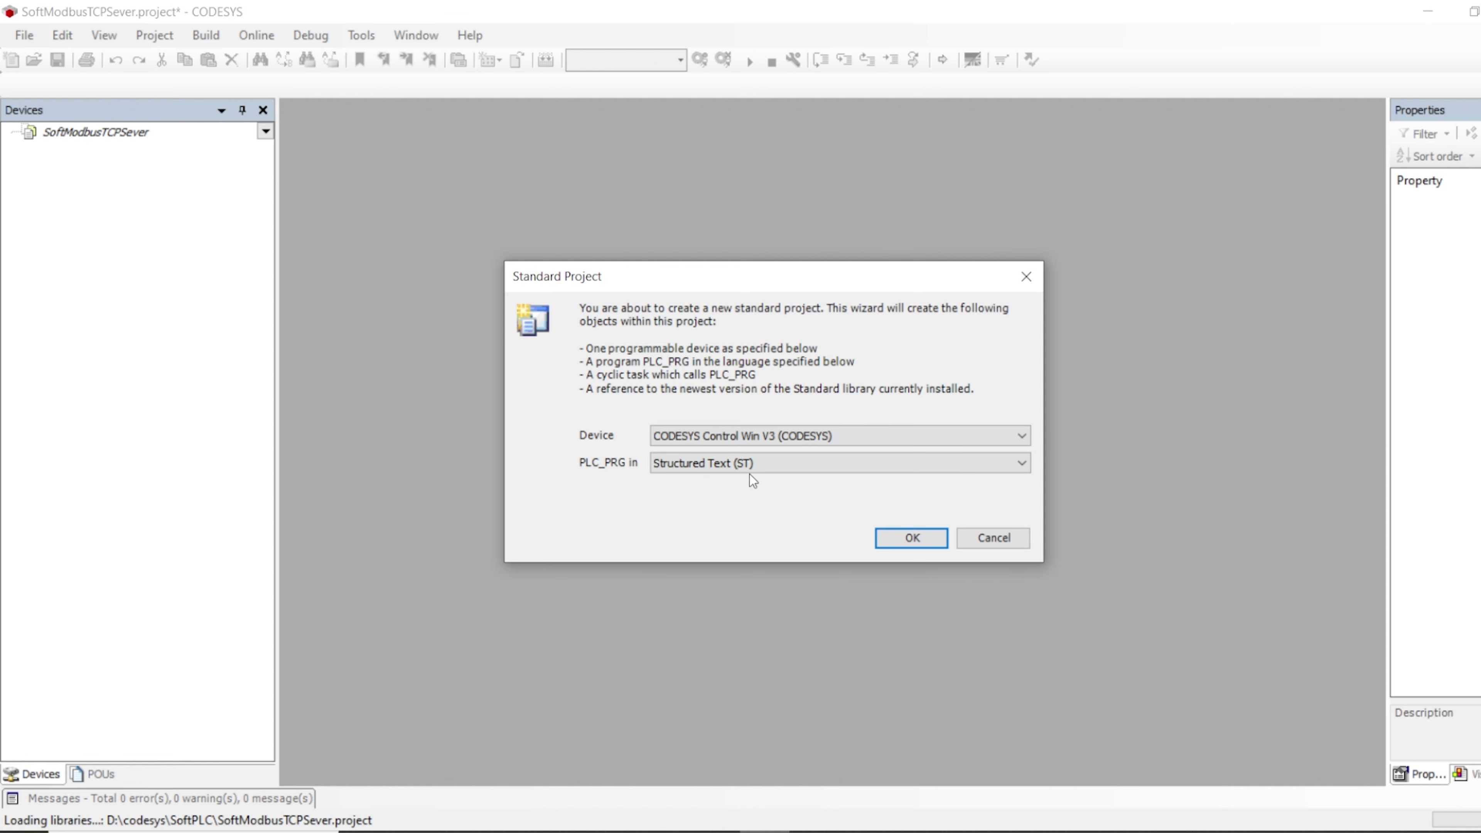
click(911, 537)
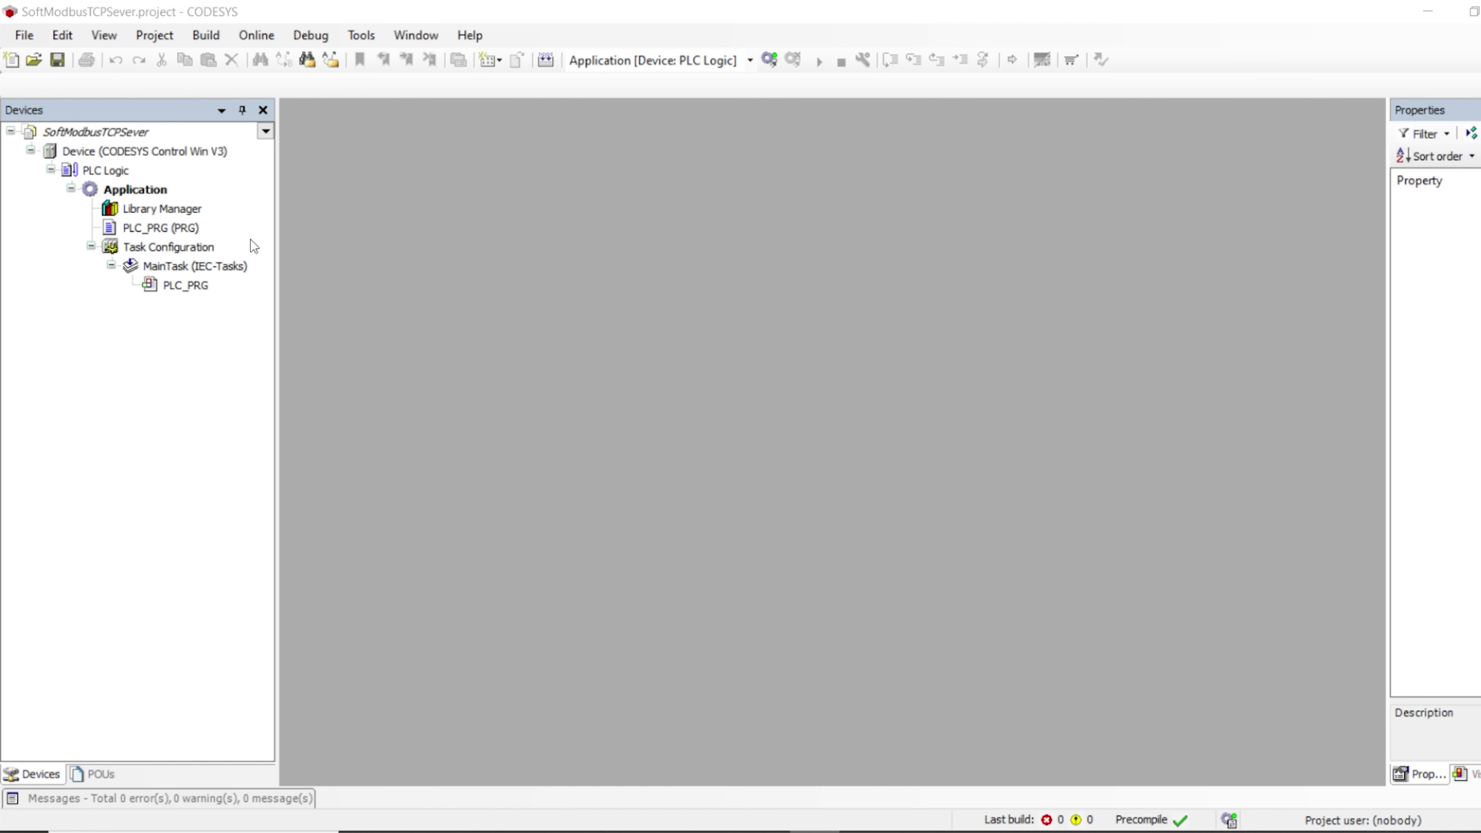
click(102, 132)
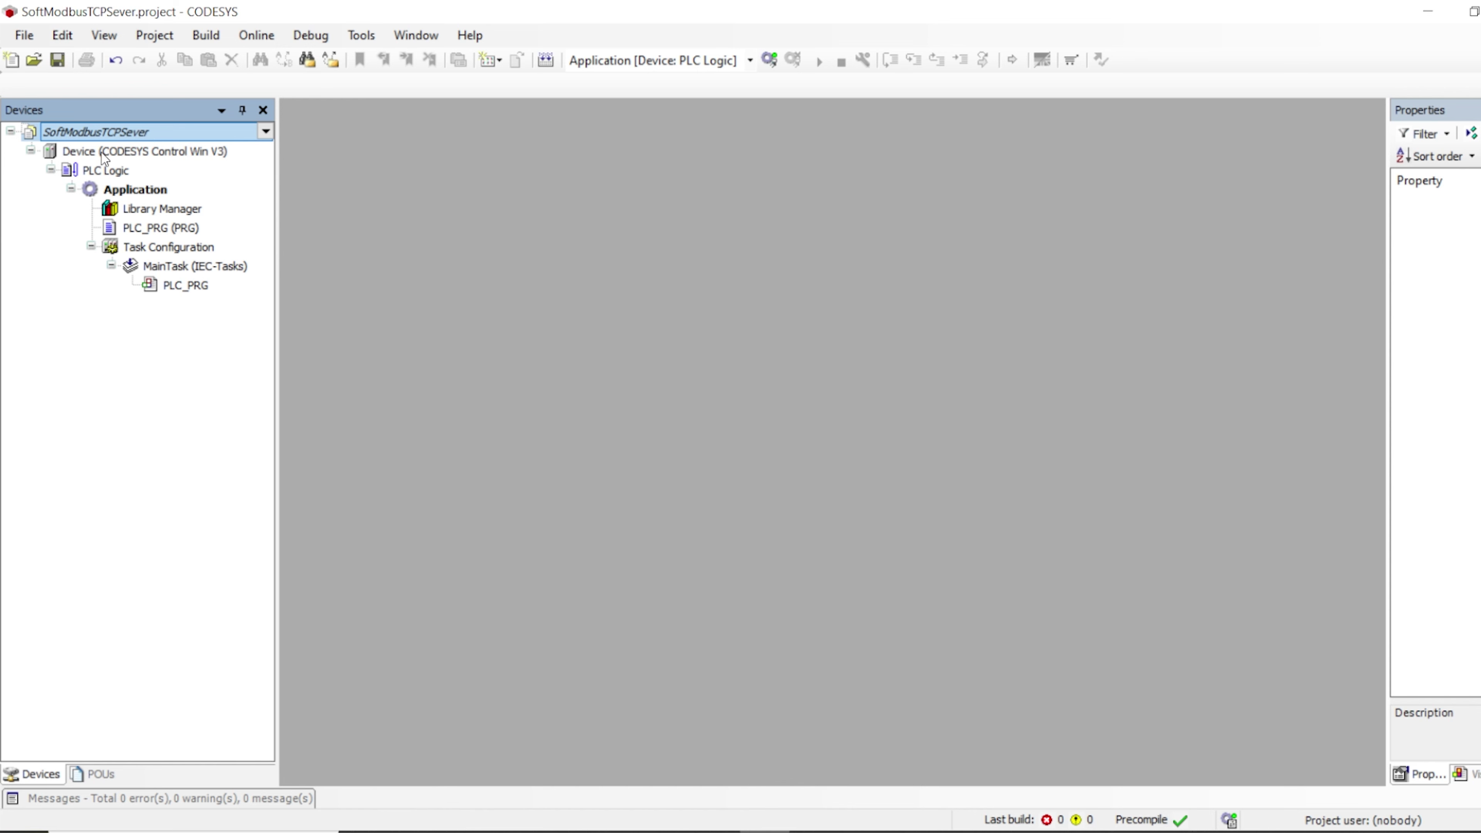
click(123, 151)
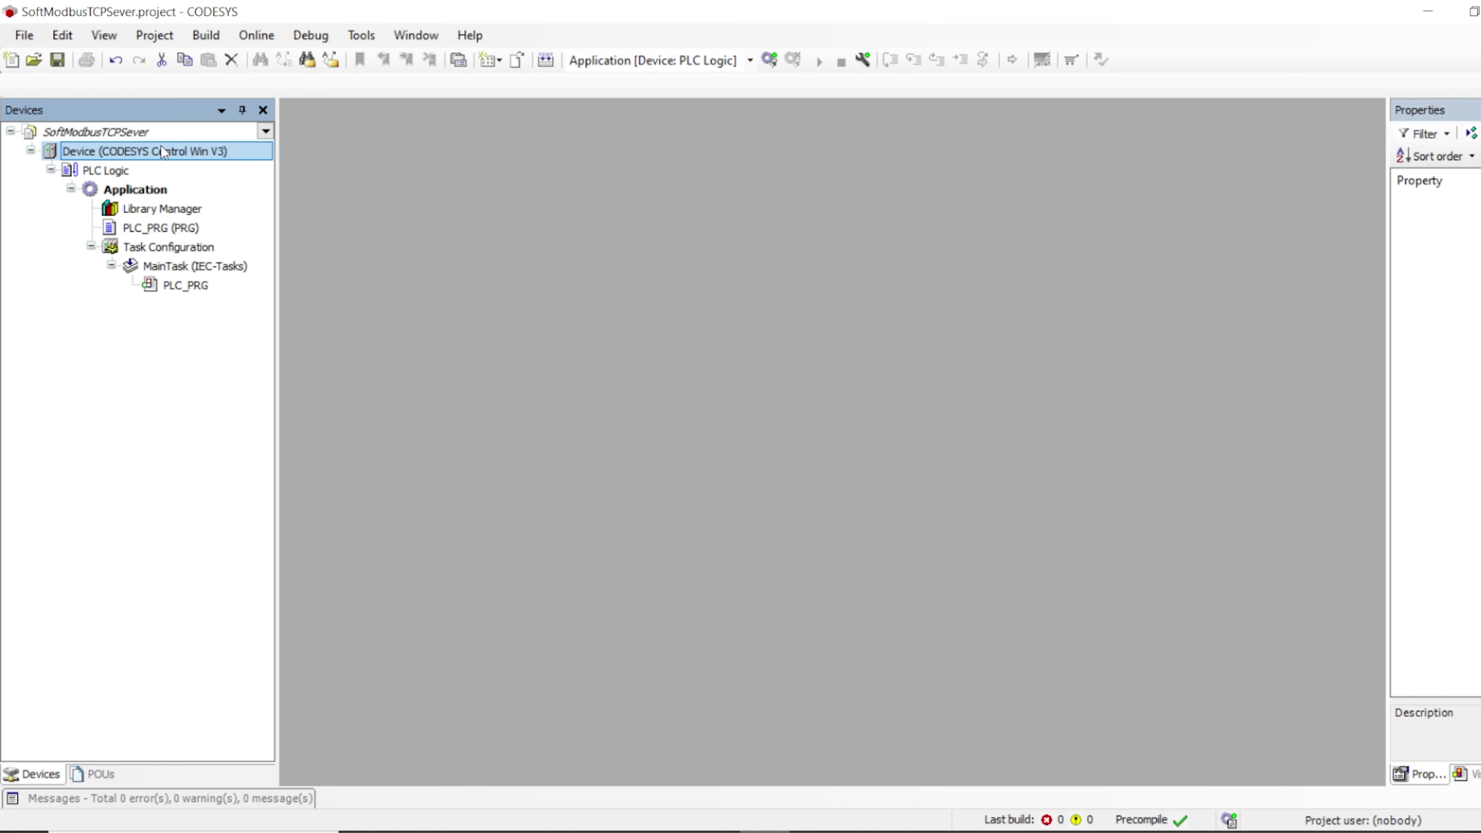
click(125, 170)
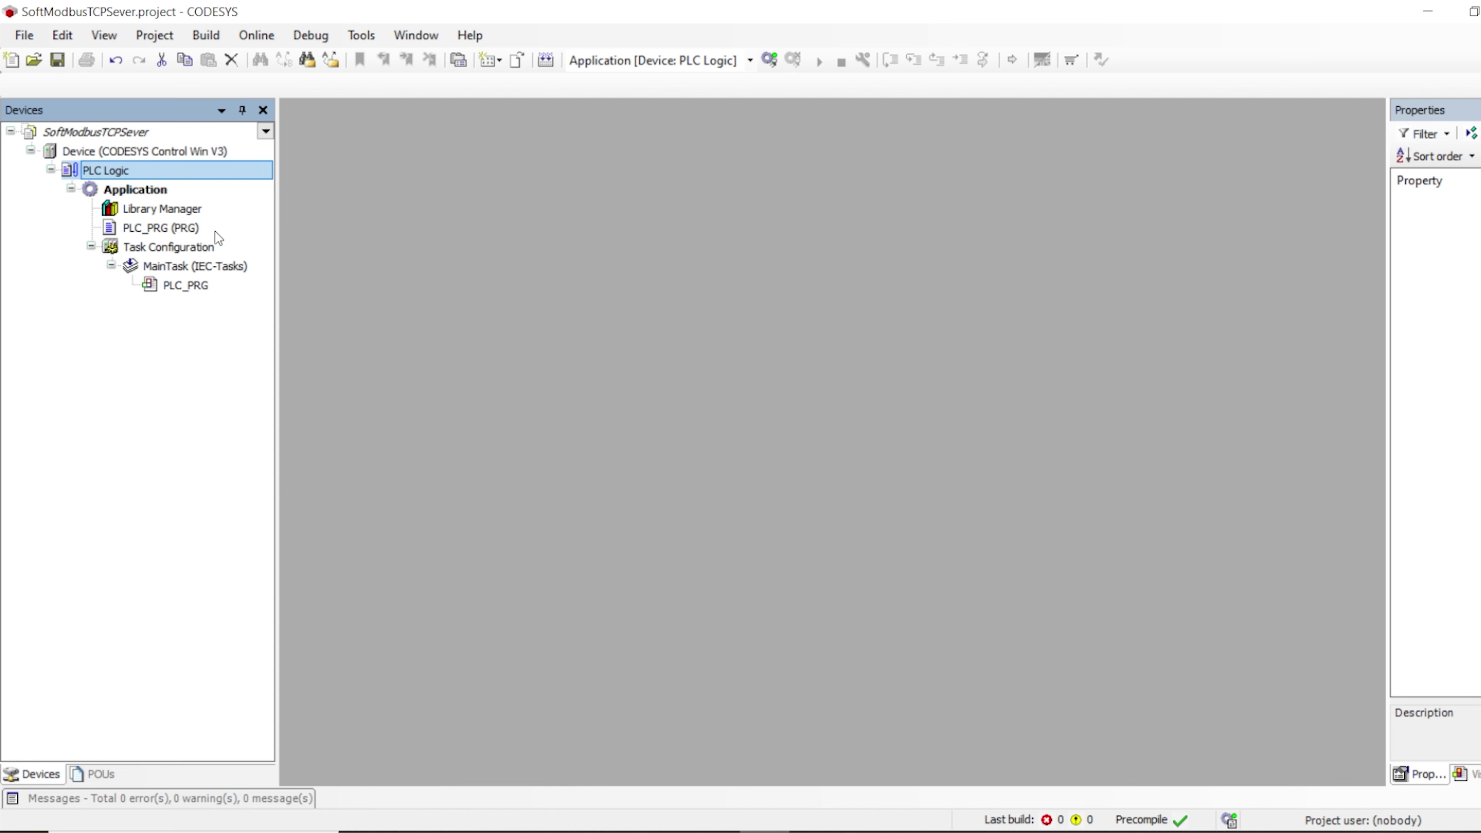
Add an Ethernet adapter device under the Device node
right_click(166, 152)
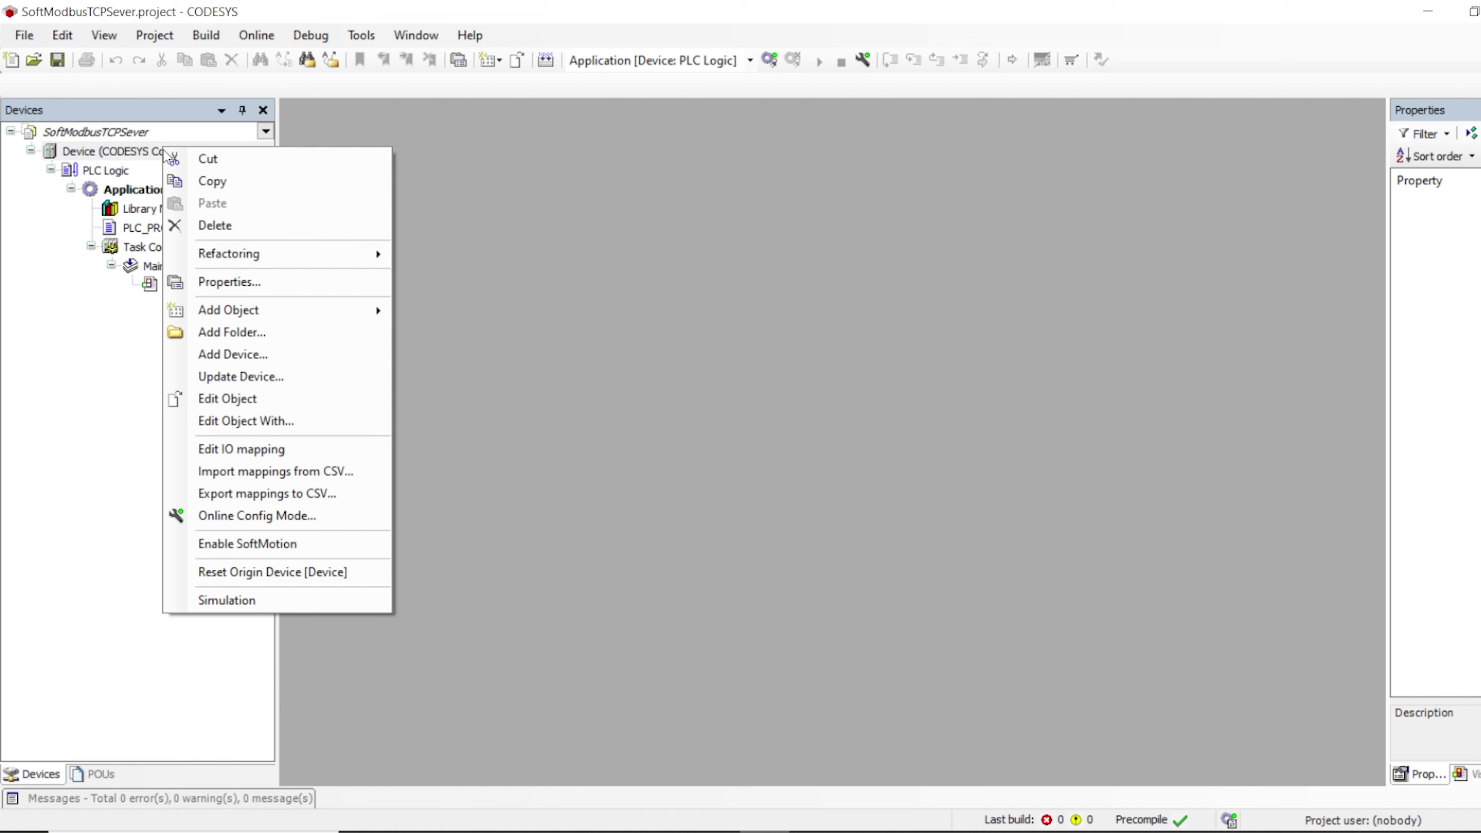
click(226, 355)
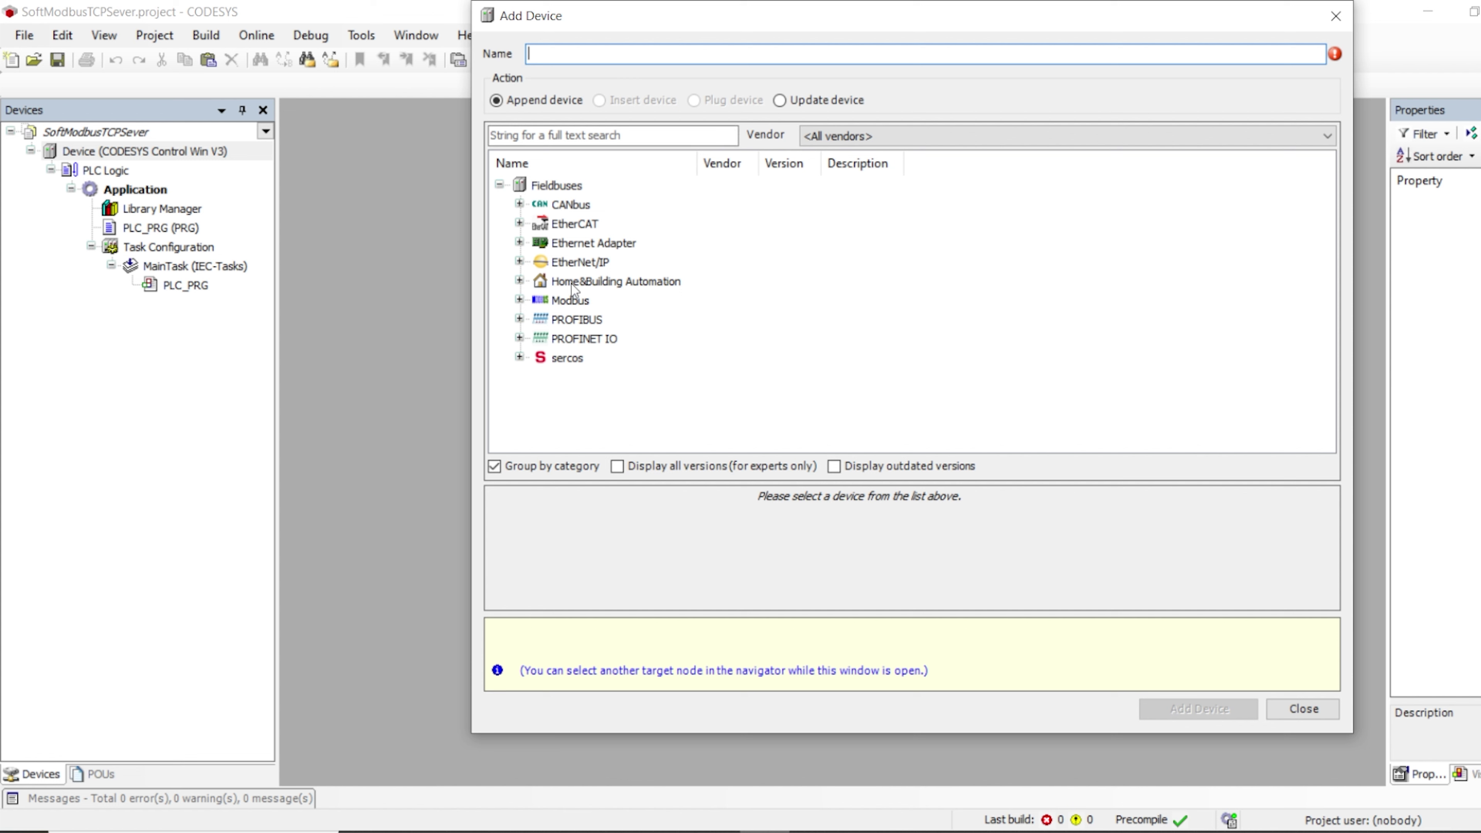
click(519, 242)
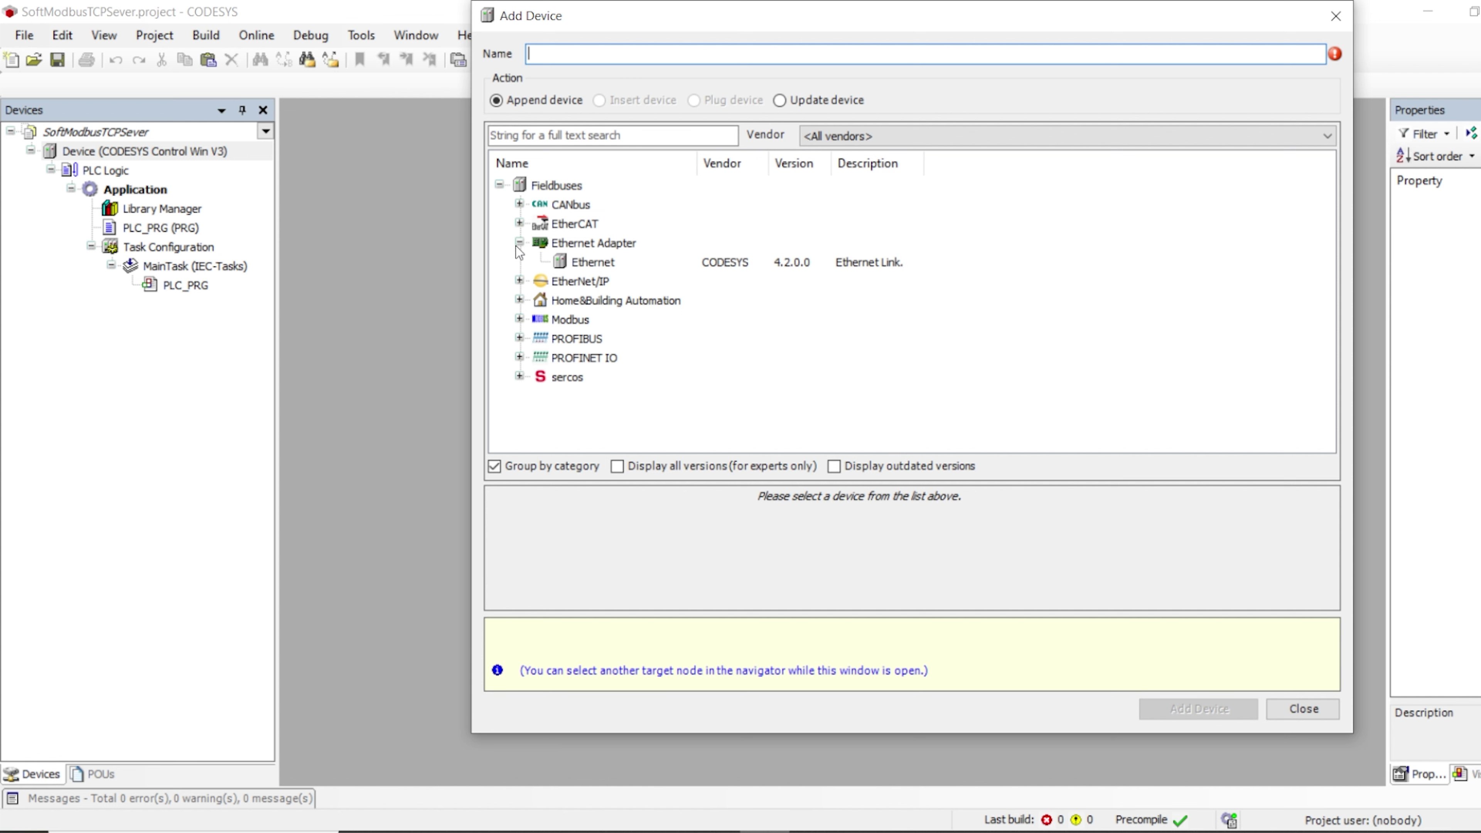
click(593, 264)
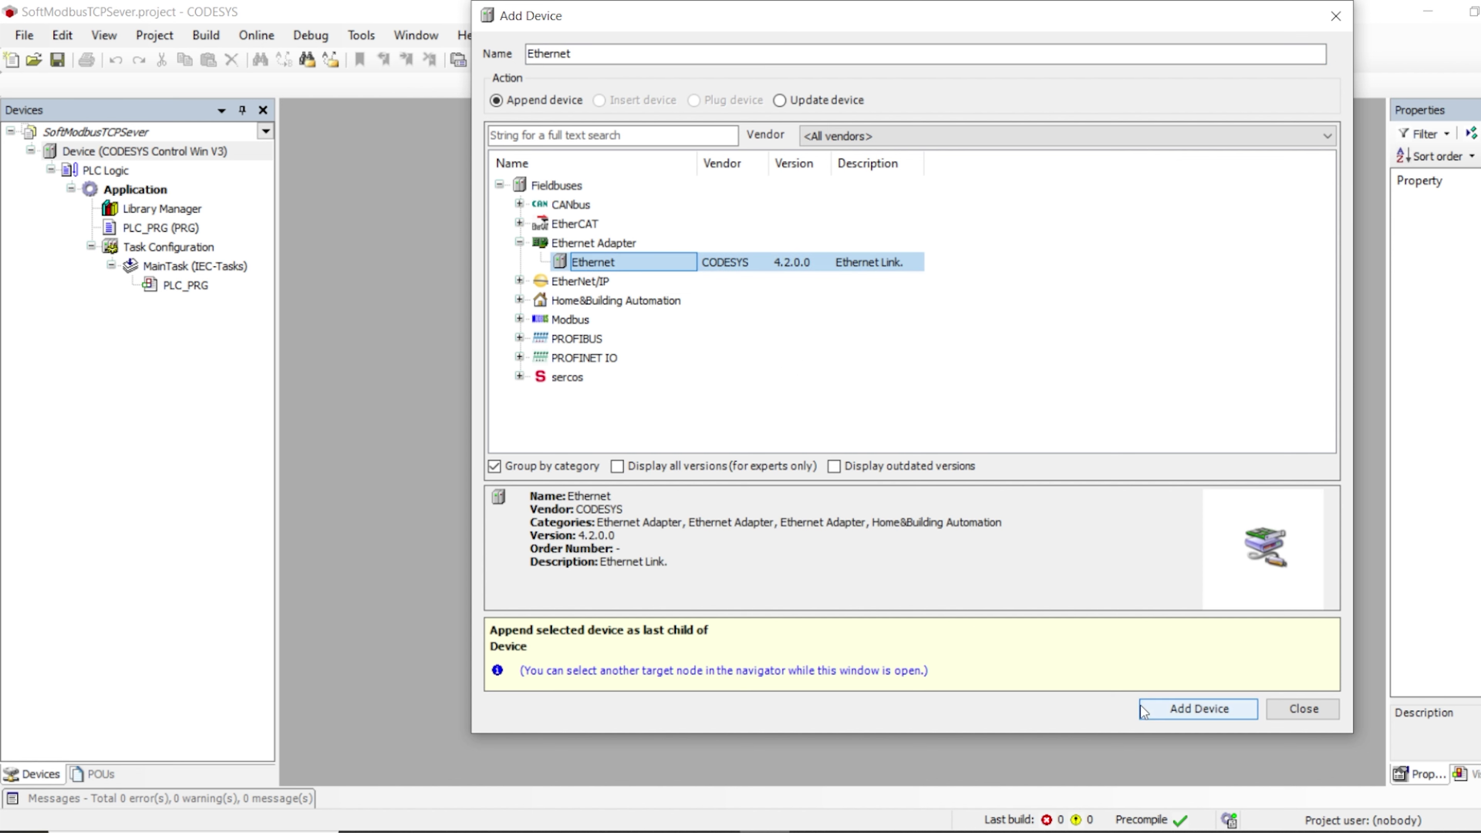
click(1156, 708)
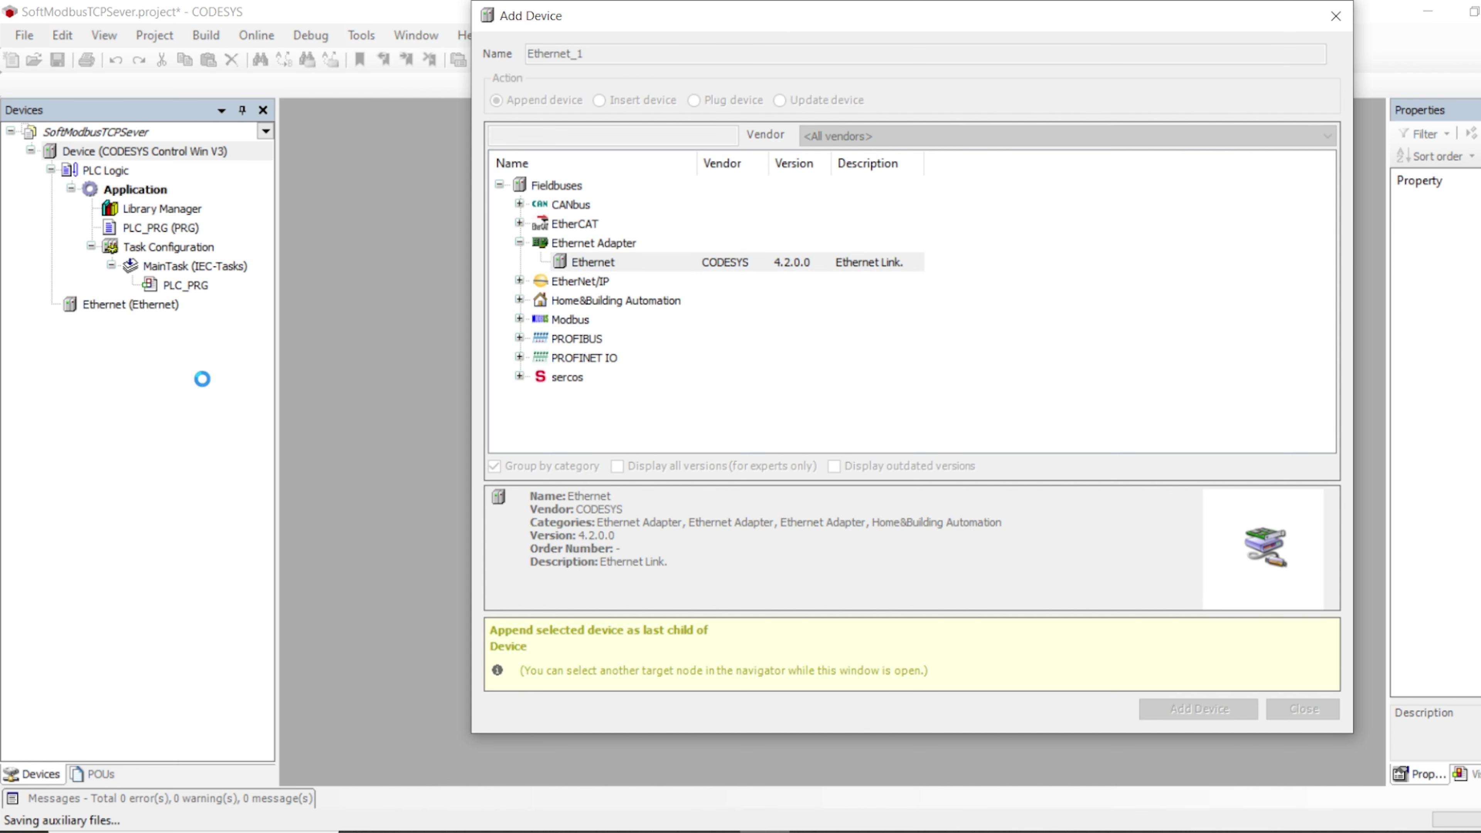
click(1314, 706)
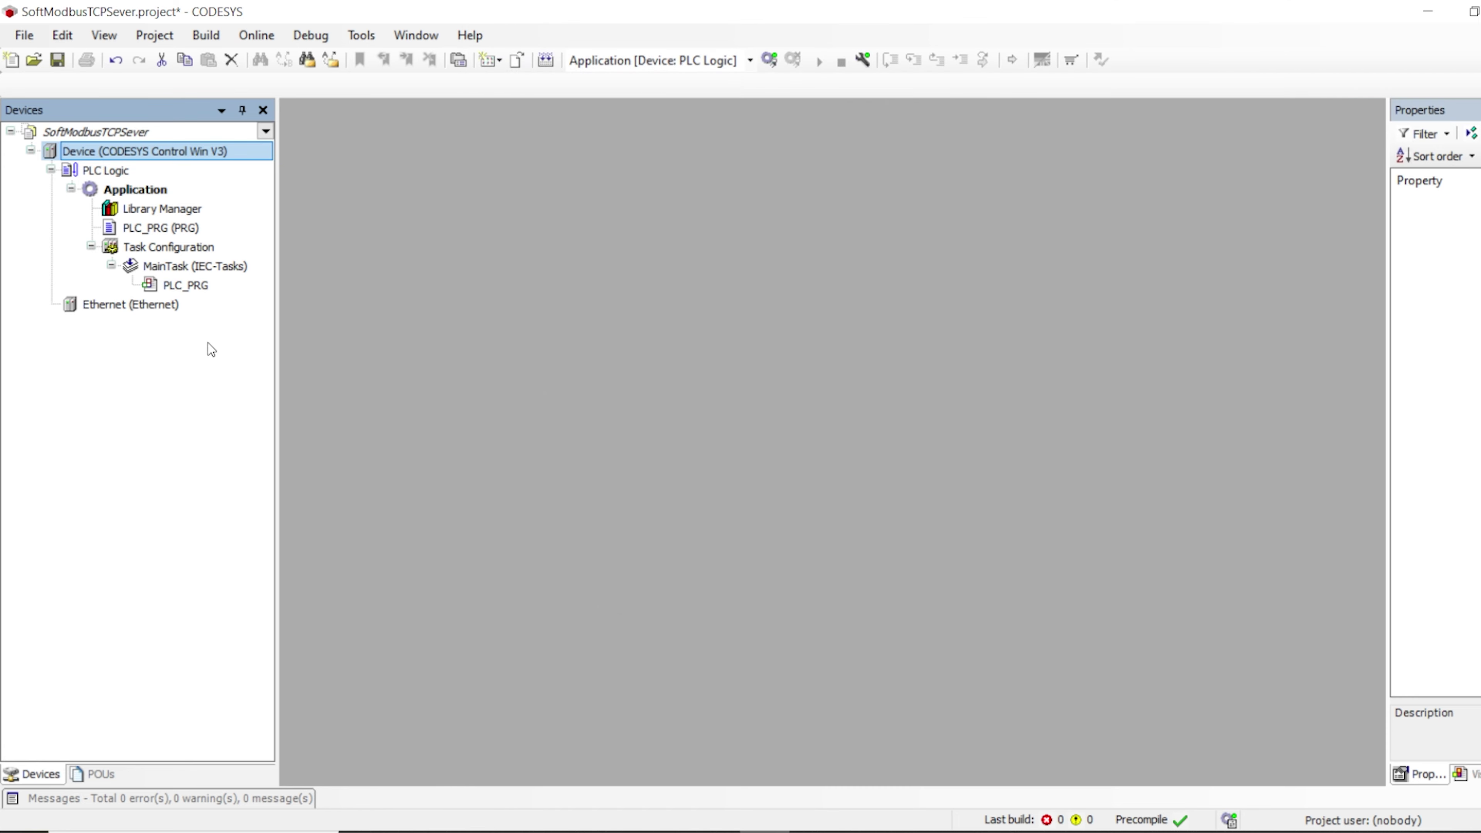
Open the Ethernet adapter's General settings, dismissing the gateway configuration error
click(182, 311)
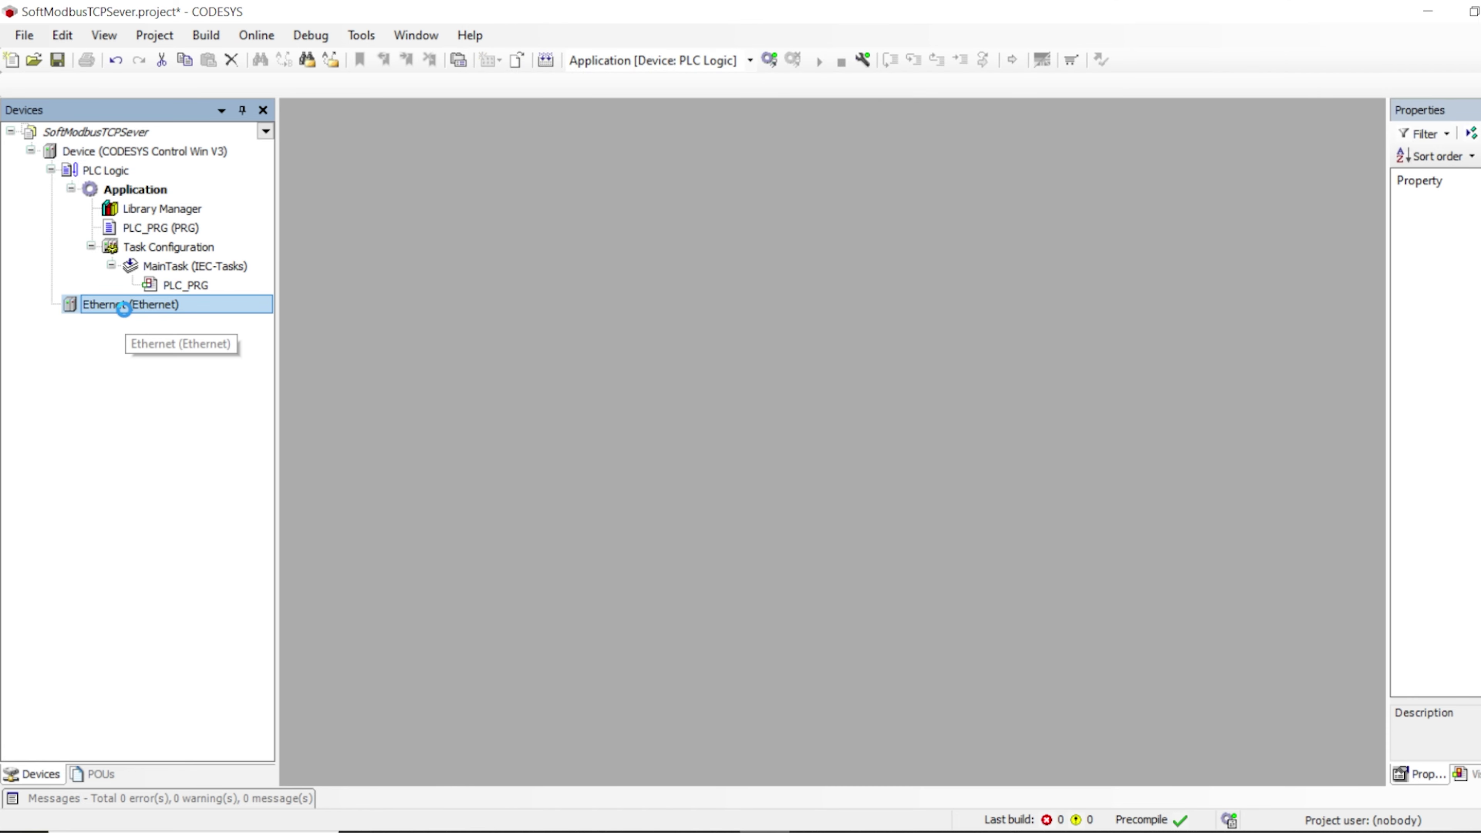
double_click(126, 310)
click(844, 157)
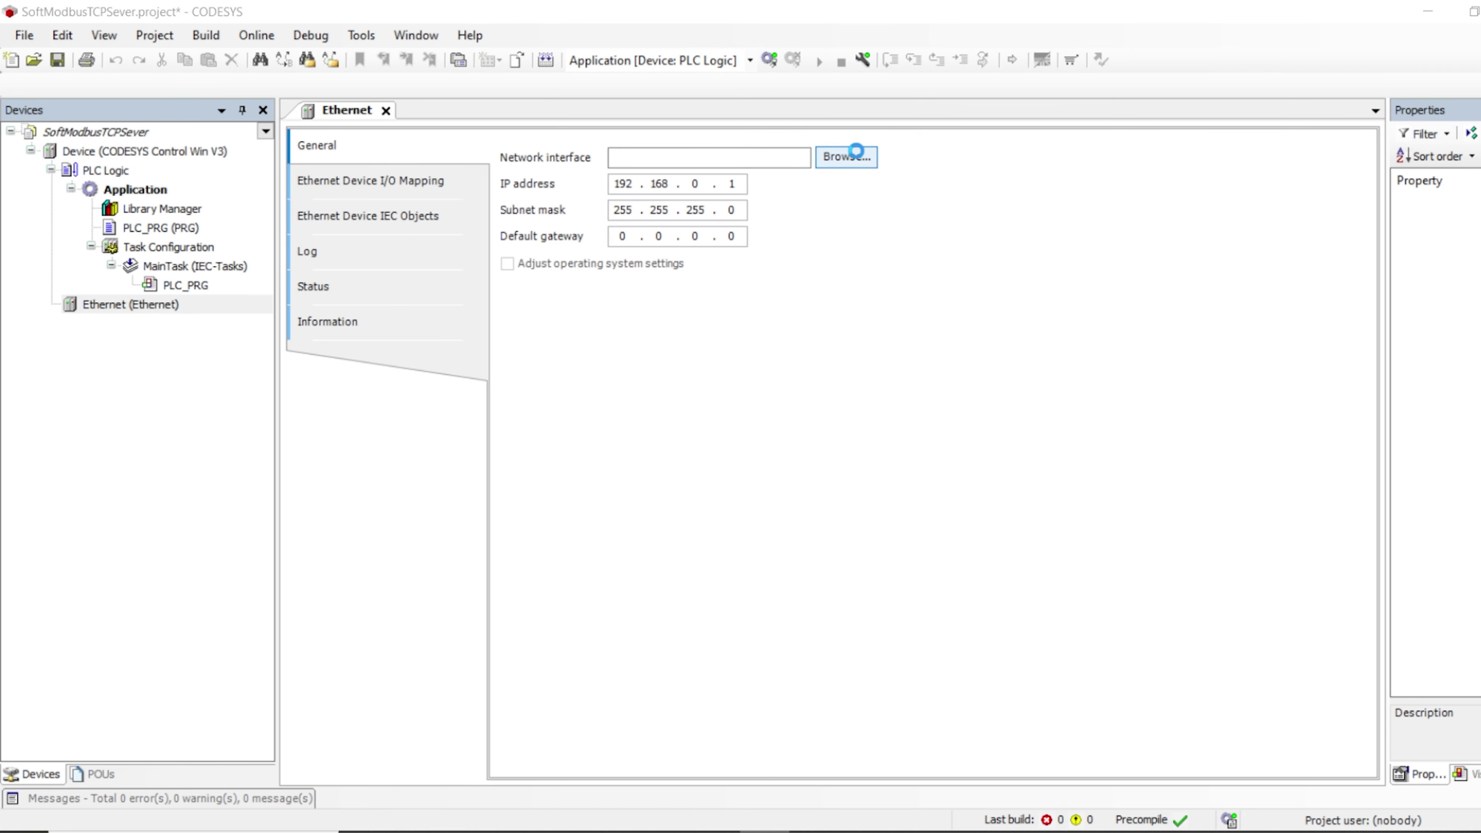
click(864, 497)
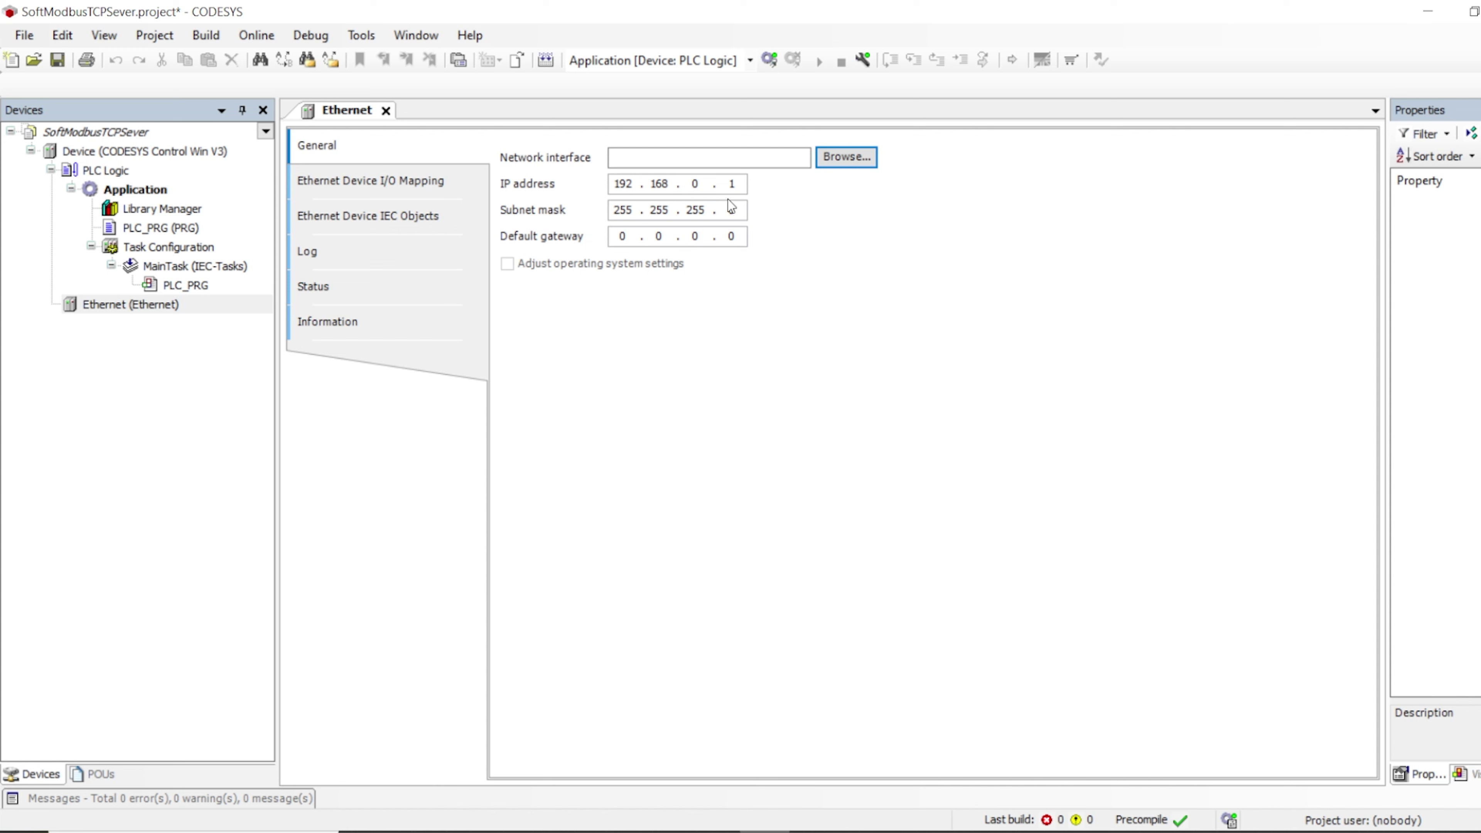
Browse to Modbus > ModbusTCP Slave Device in the Add Device dialog for Ethernet
right_click(103, 308)
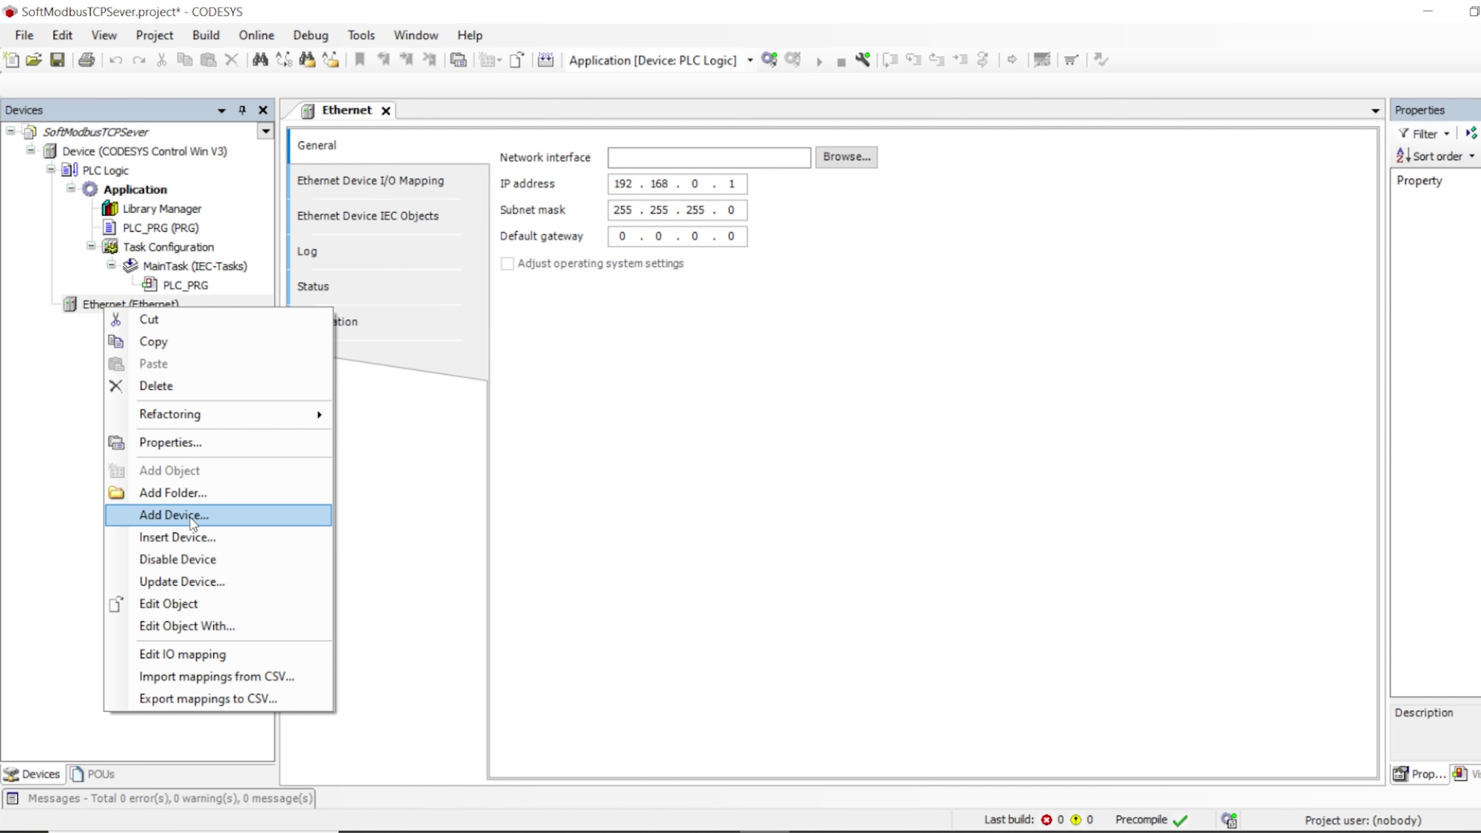
click(193, 516)
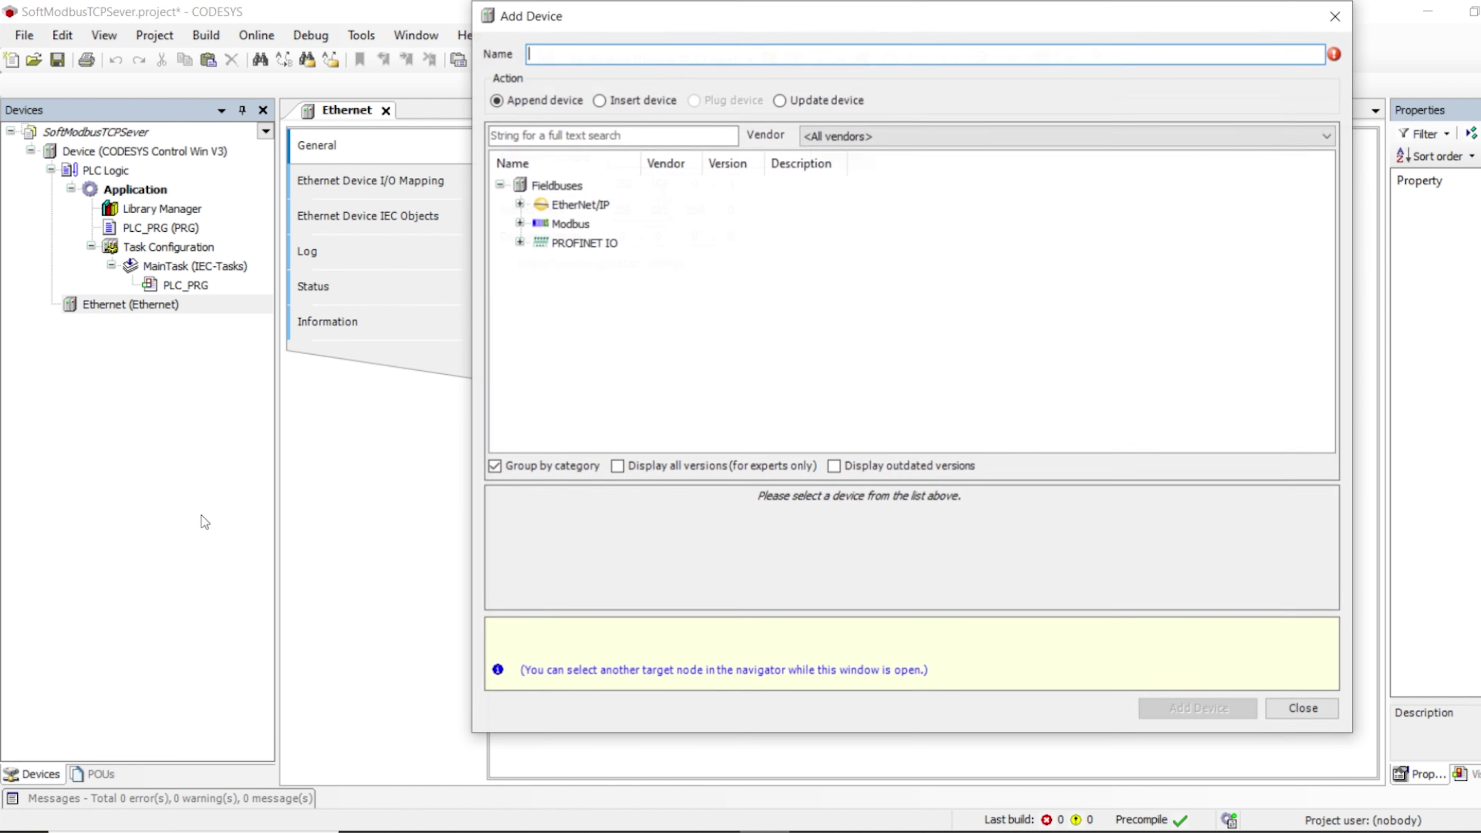
click(518, 223)
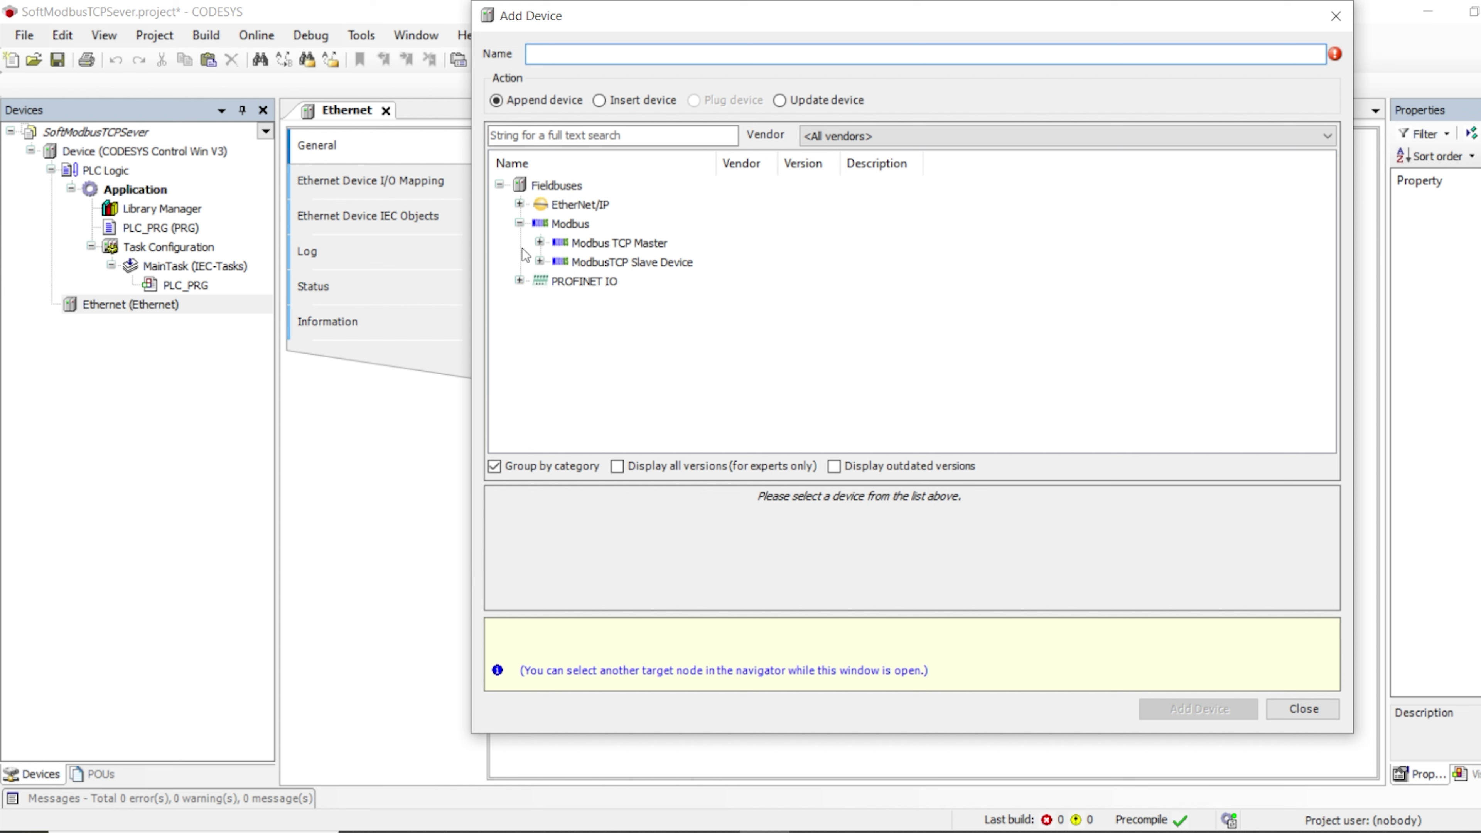
click(540, 261)
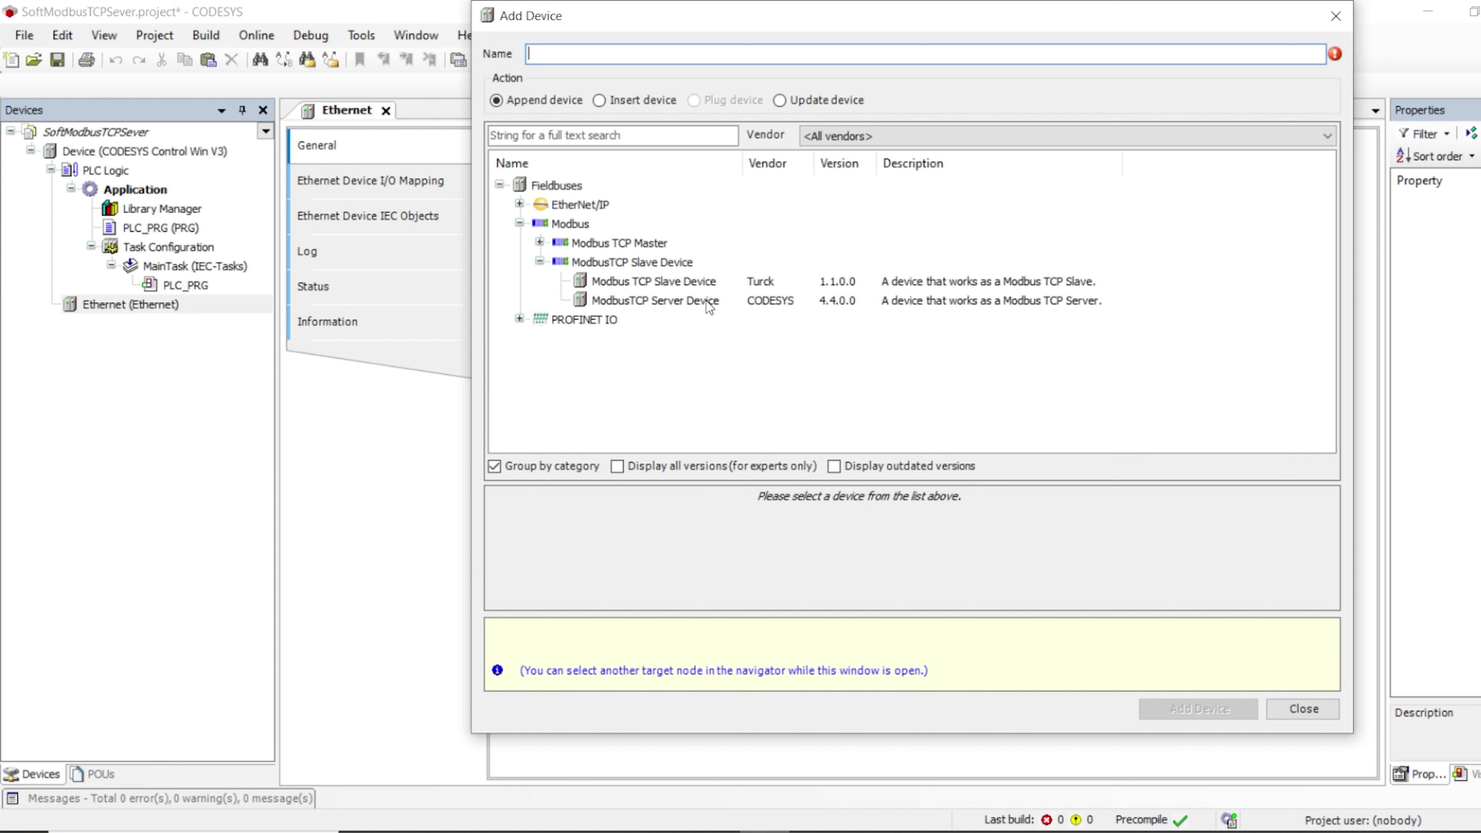
Compare the Turck Modbus TCP Slave Device with the CODESYS ModbusTCP Server Device, ending on the server
click(681, 284)
click(658, 301)
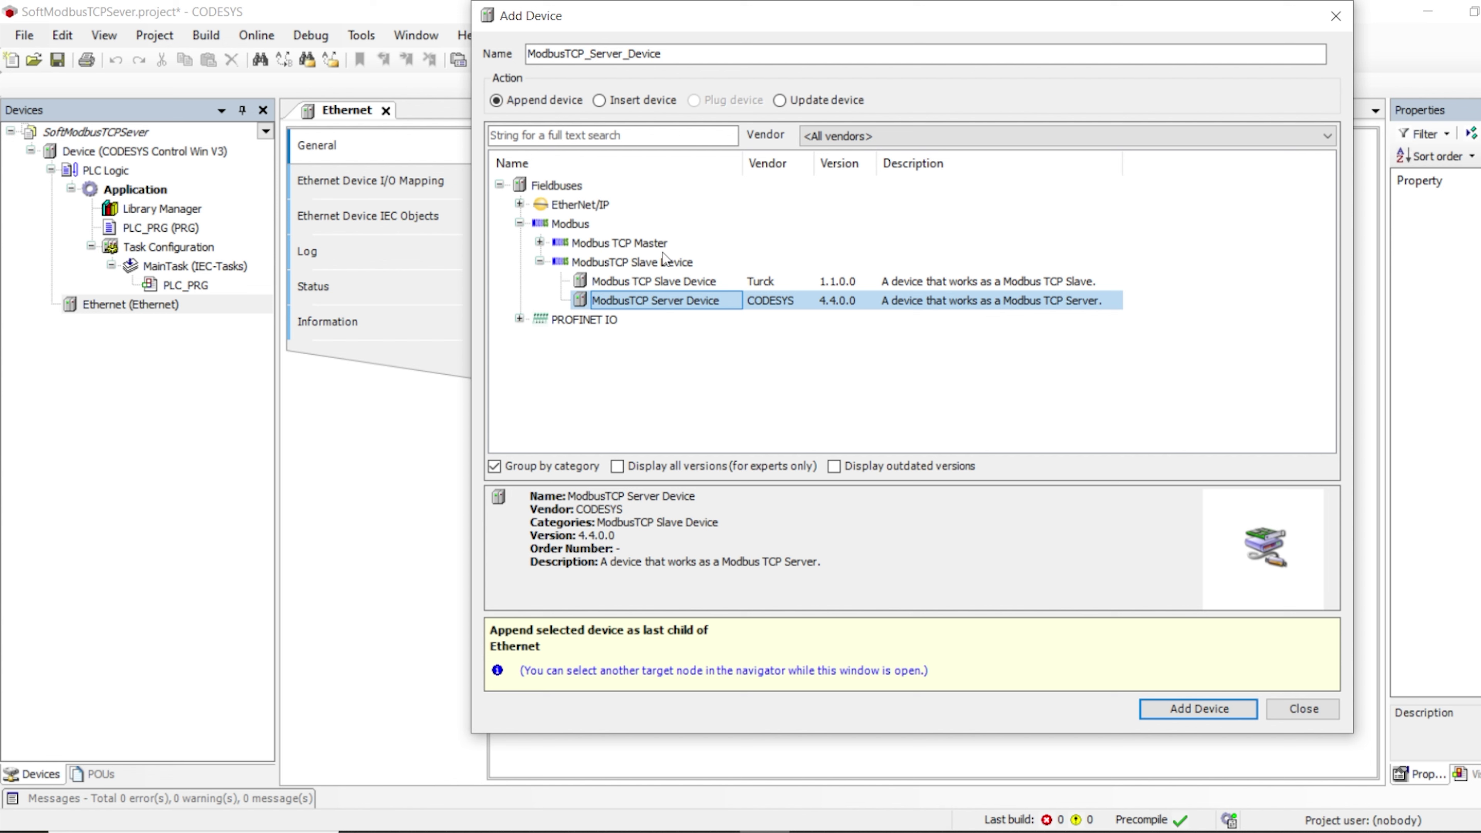
click(665, 283)
click(664, 305)
click(655, 282)
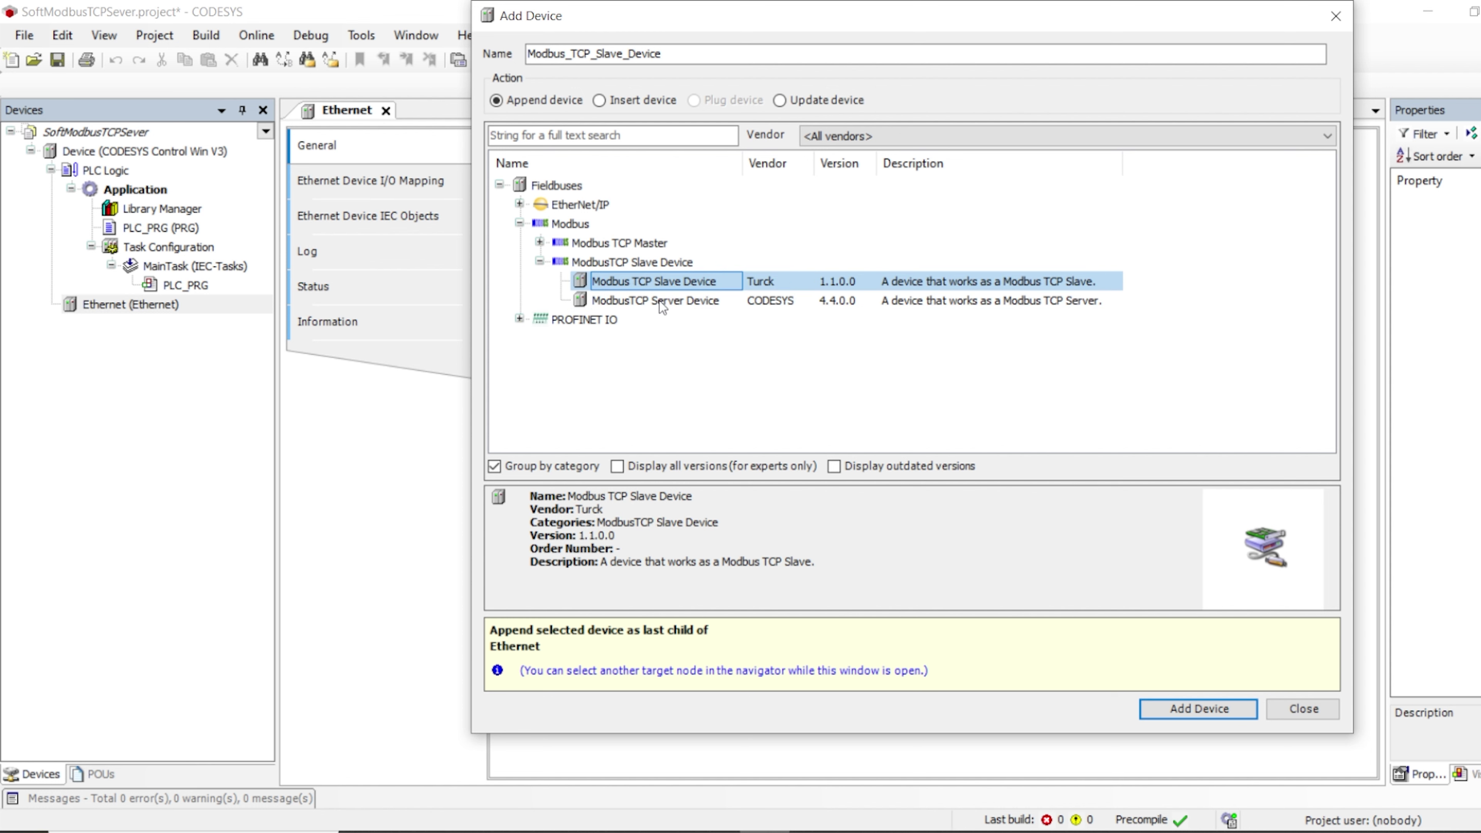
click(671, 300)
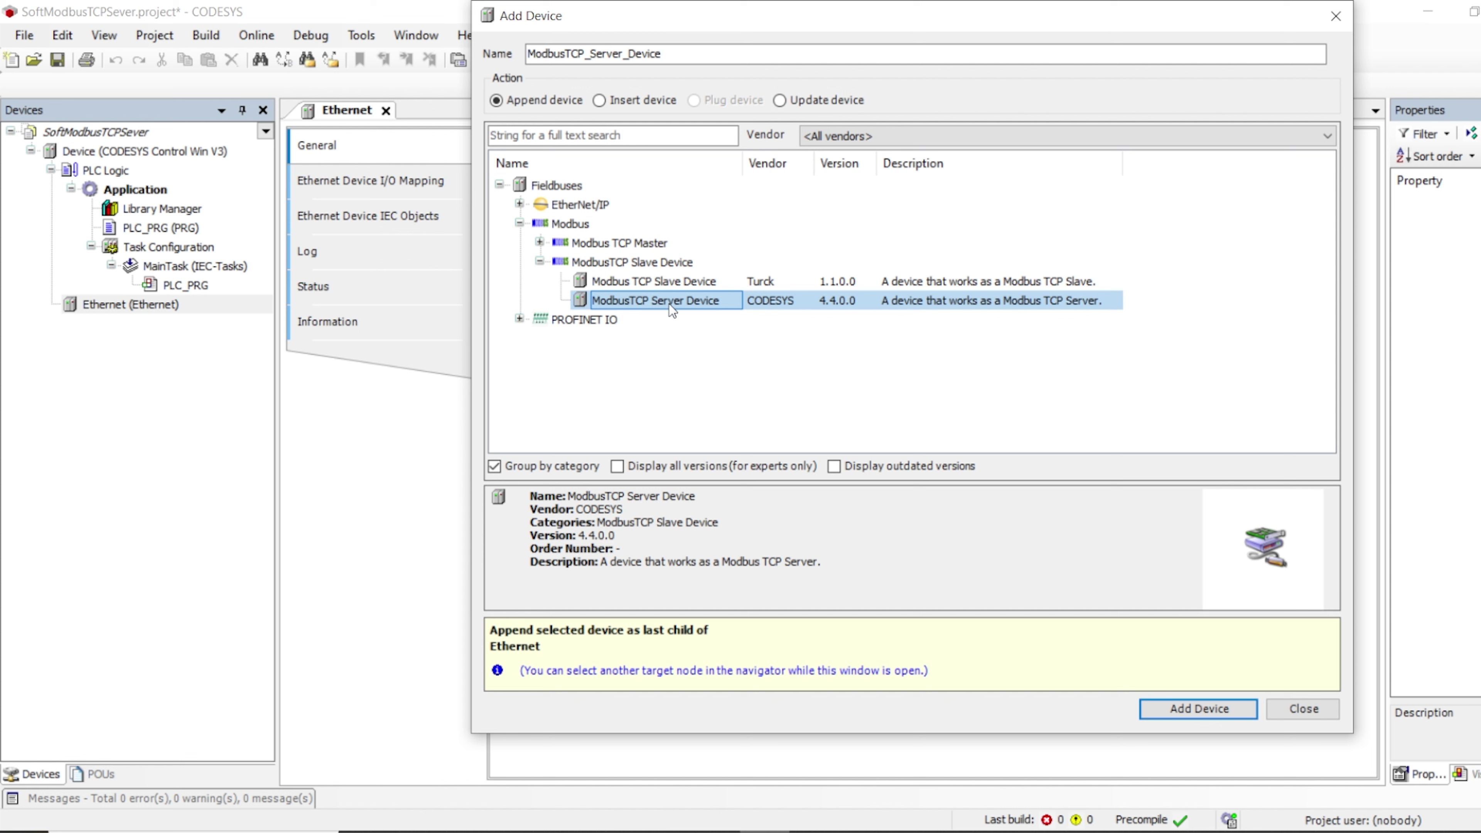
click(669, 282)
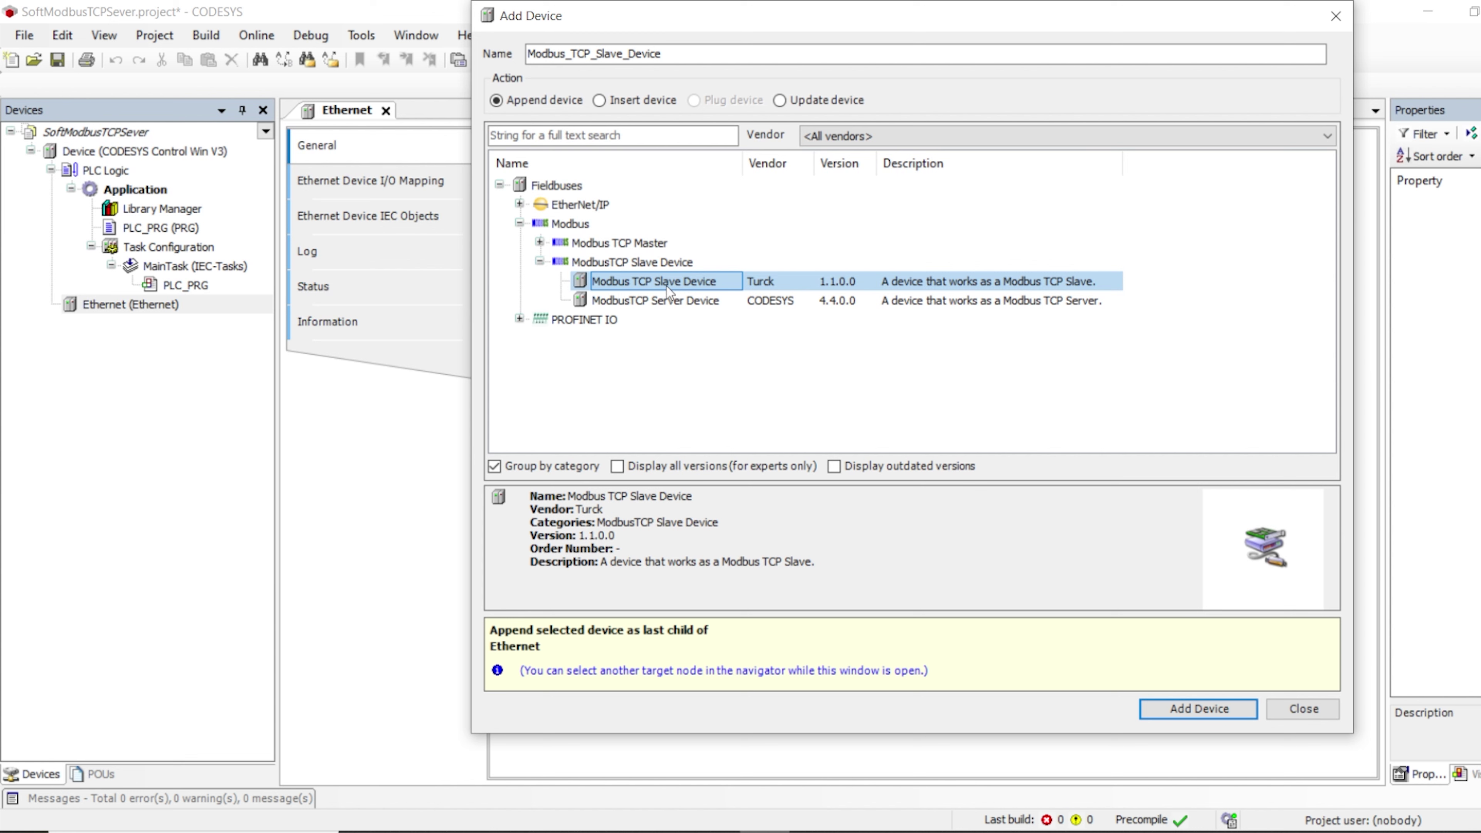
click(681, 301)
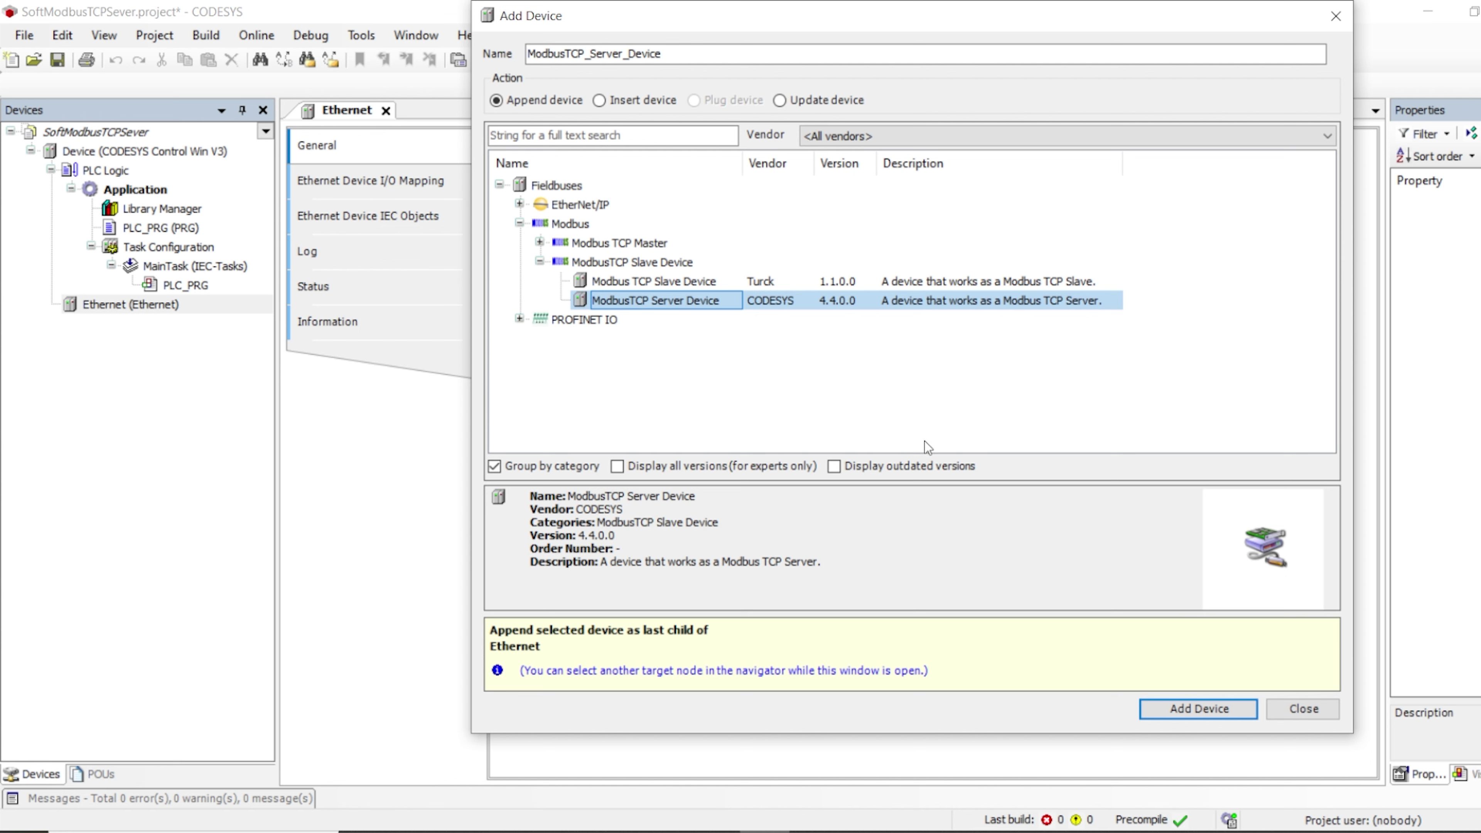
Add the ModbusTCP Server Device under Ethernet and close the Add Device dialog
click(1200, 709)
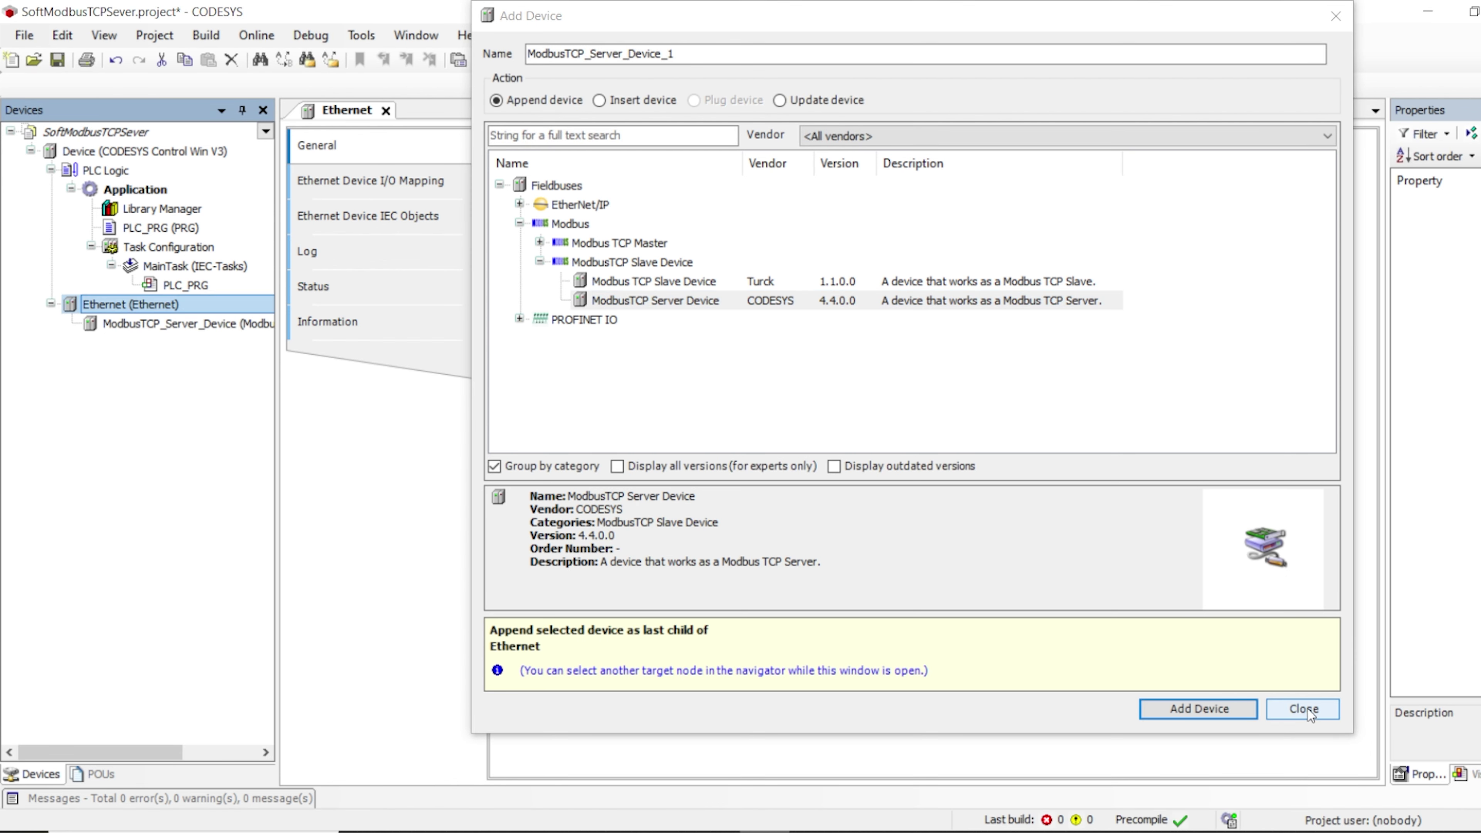
click(1305, 708)
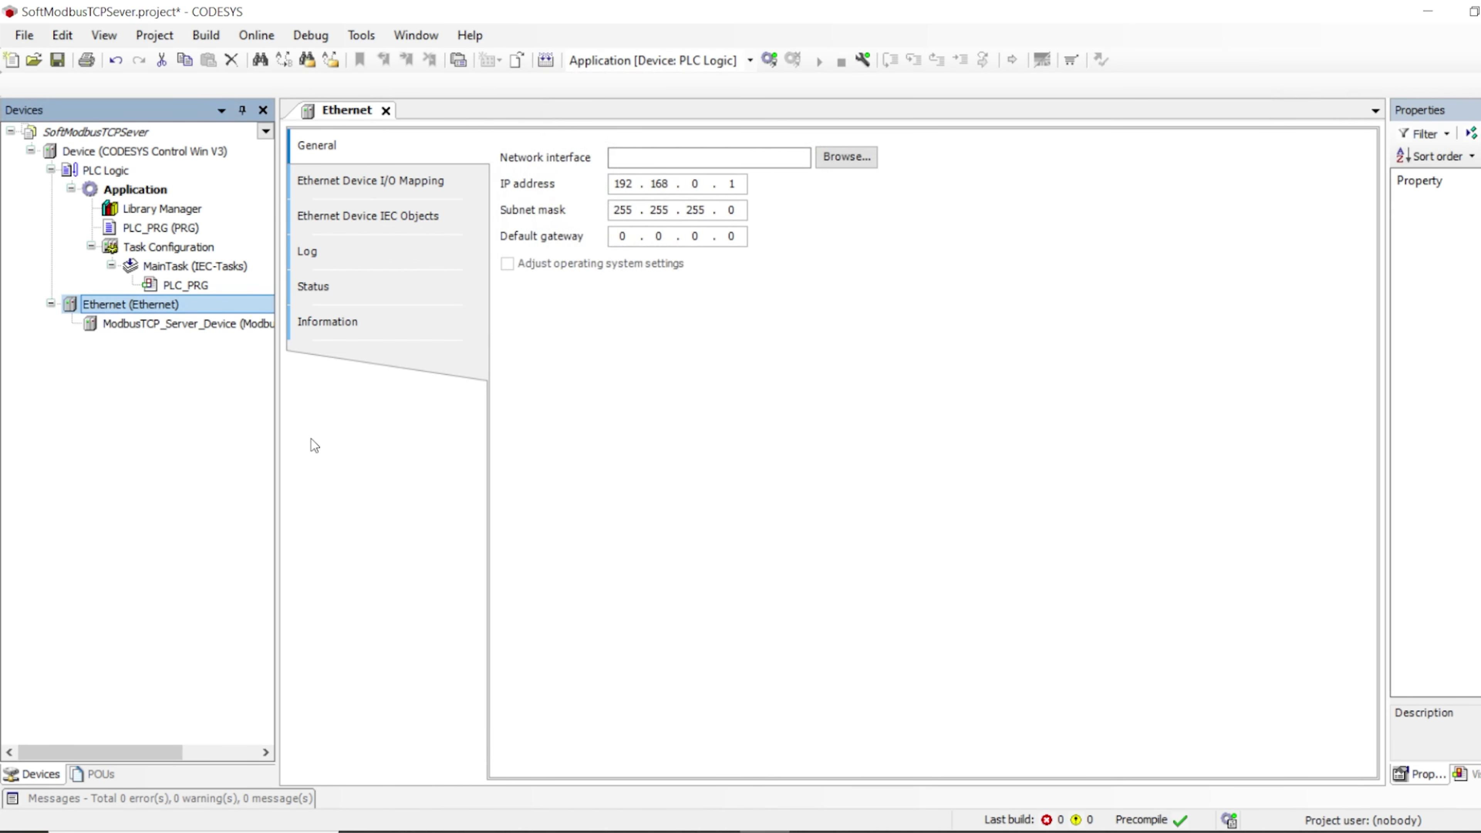
Open the ModbusTCP_Server_Device settings and review the server port 502
double_click(167, 325)
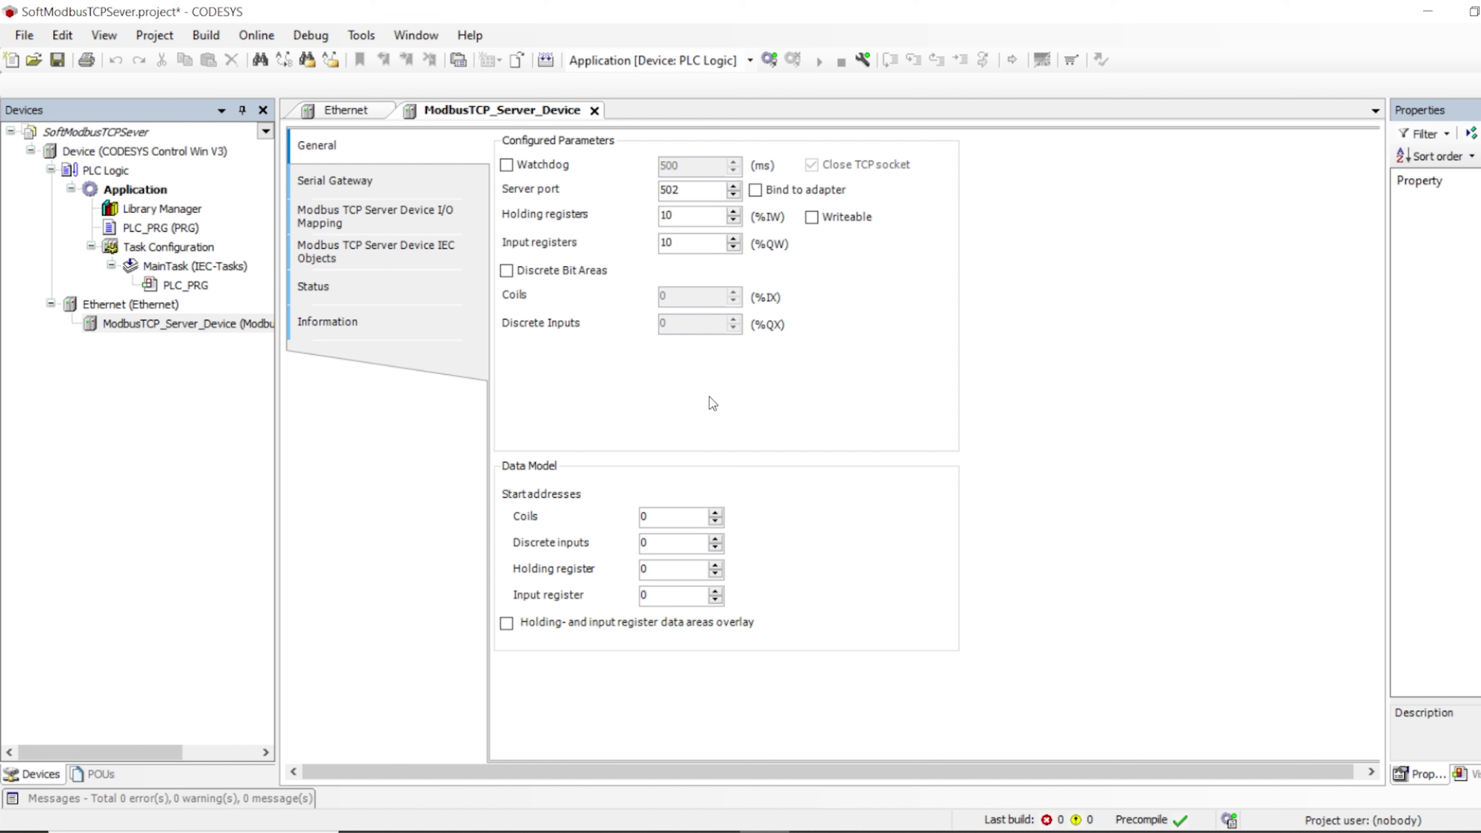
drag(713, 195, 641, 190)
drag(697, 191, 556, 192)
double_click(671, 201)
click(690, 217)
Enable discrete bit areas with 10 coils and 10 discrete inputs, and make holding registers writeable
click(507, 272)
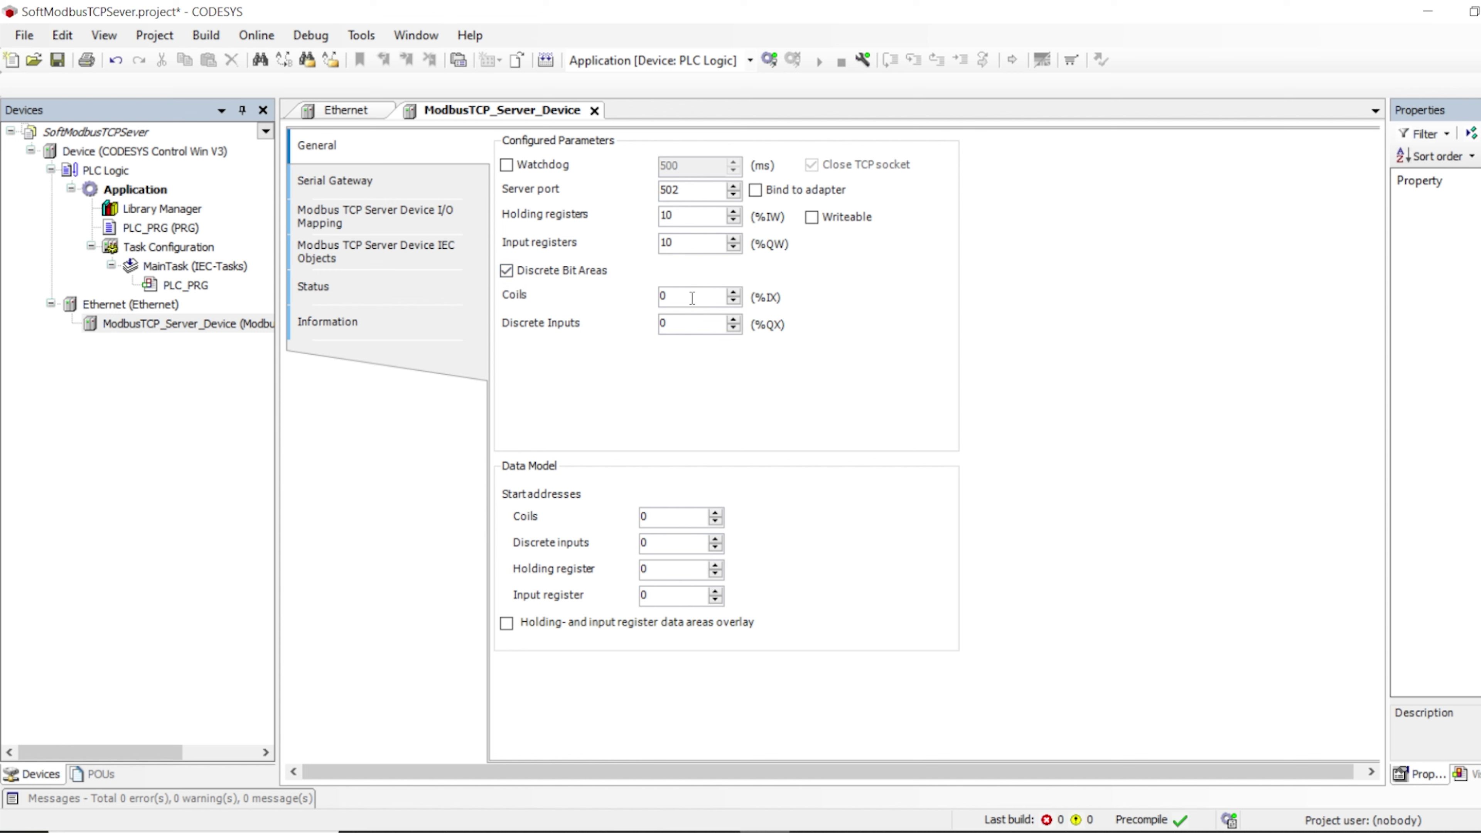
key(Tab)
text(10)
double_click(671, 330)
text(10)
click(811, 220)
Show the server's I/O mapping with Holding Registers and Input Registers expanded
click(362, 185)
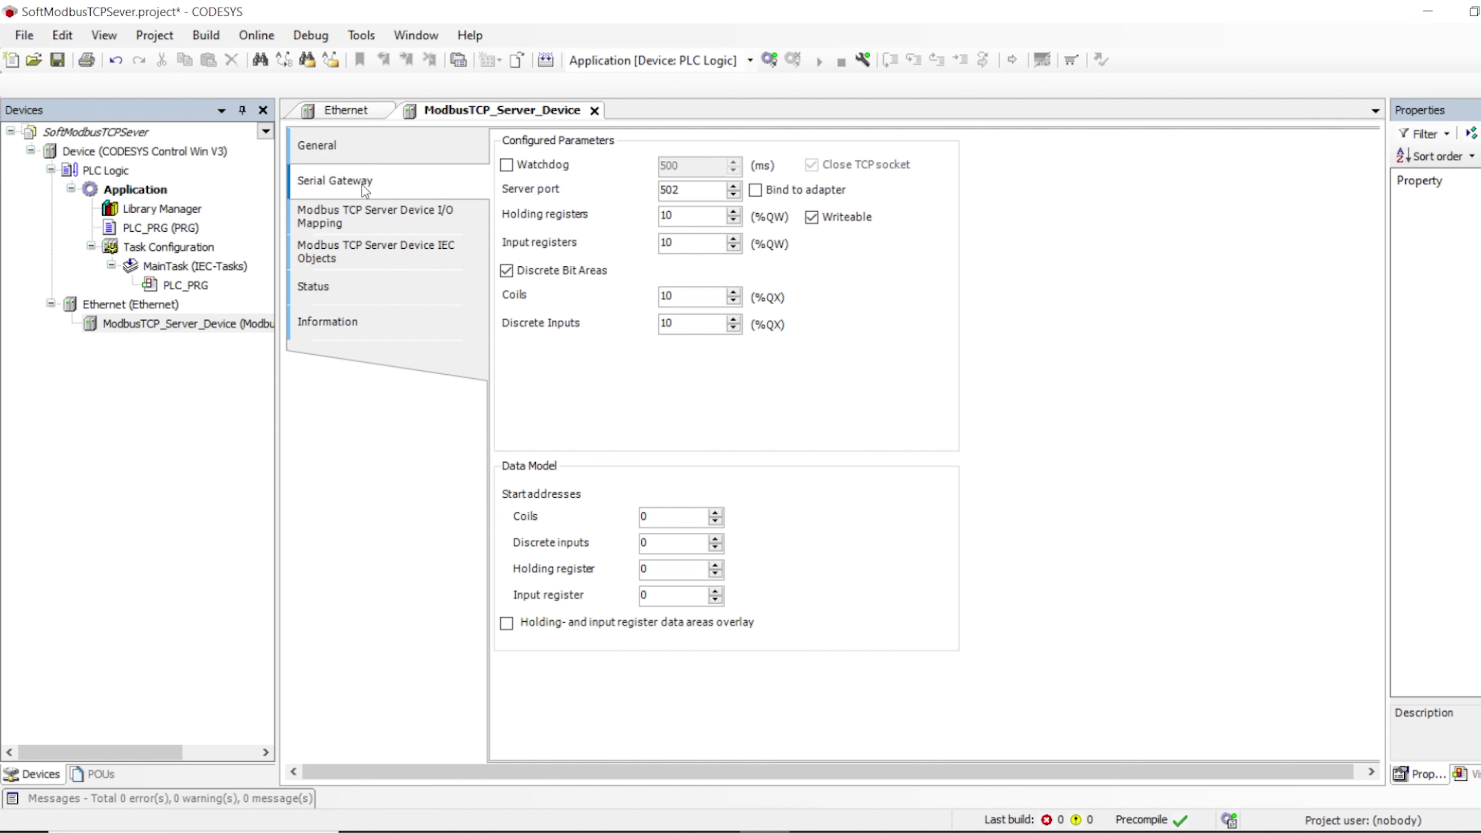
click(385, 217)
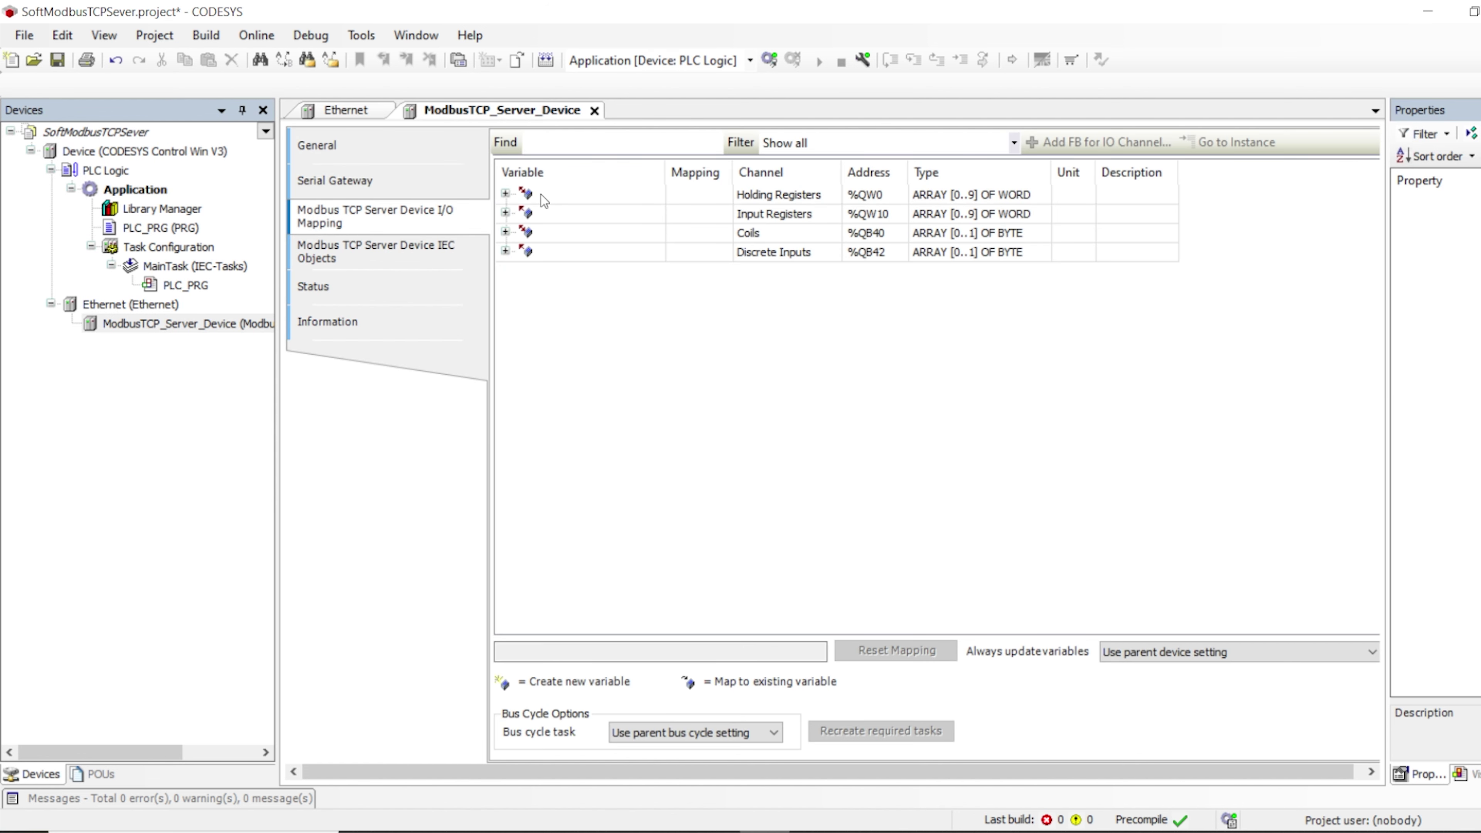
click(504, 194)
click(505, 411)
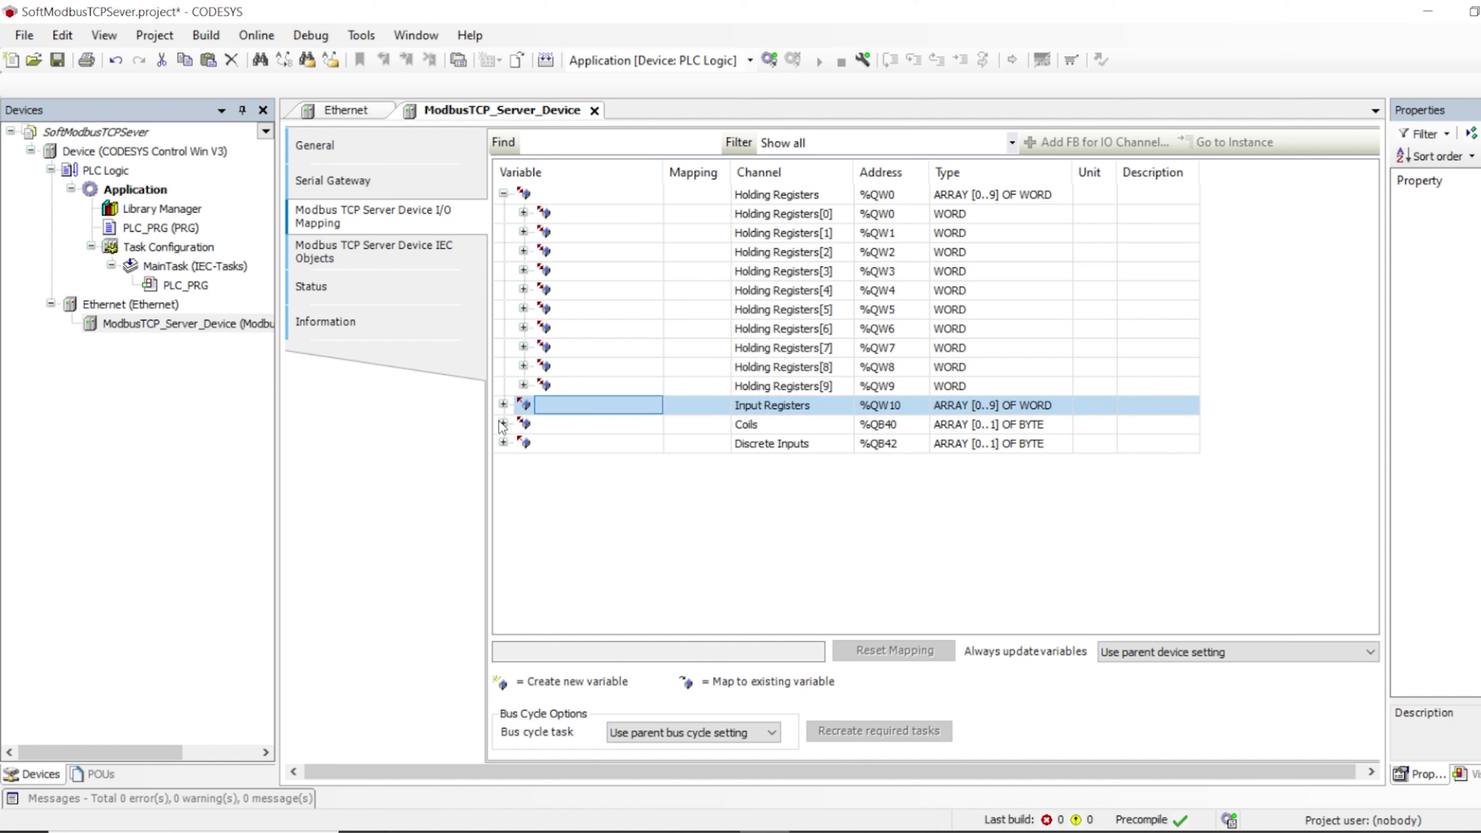
click(503, 405)
Expand Coils[0] and Coils[1] and check their bit addresses
click(502, 596)
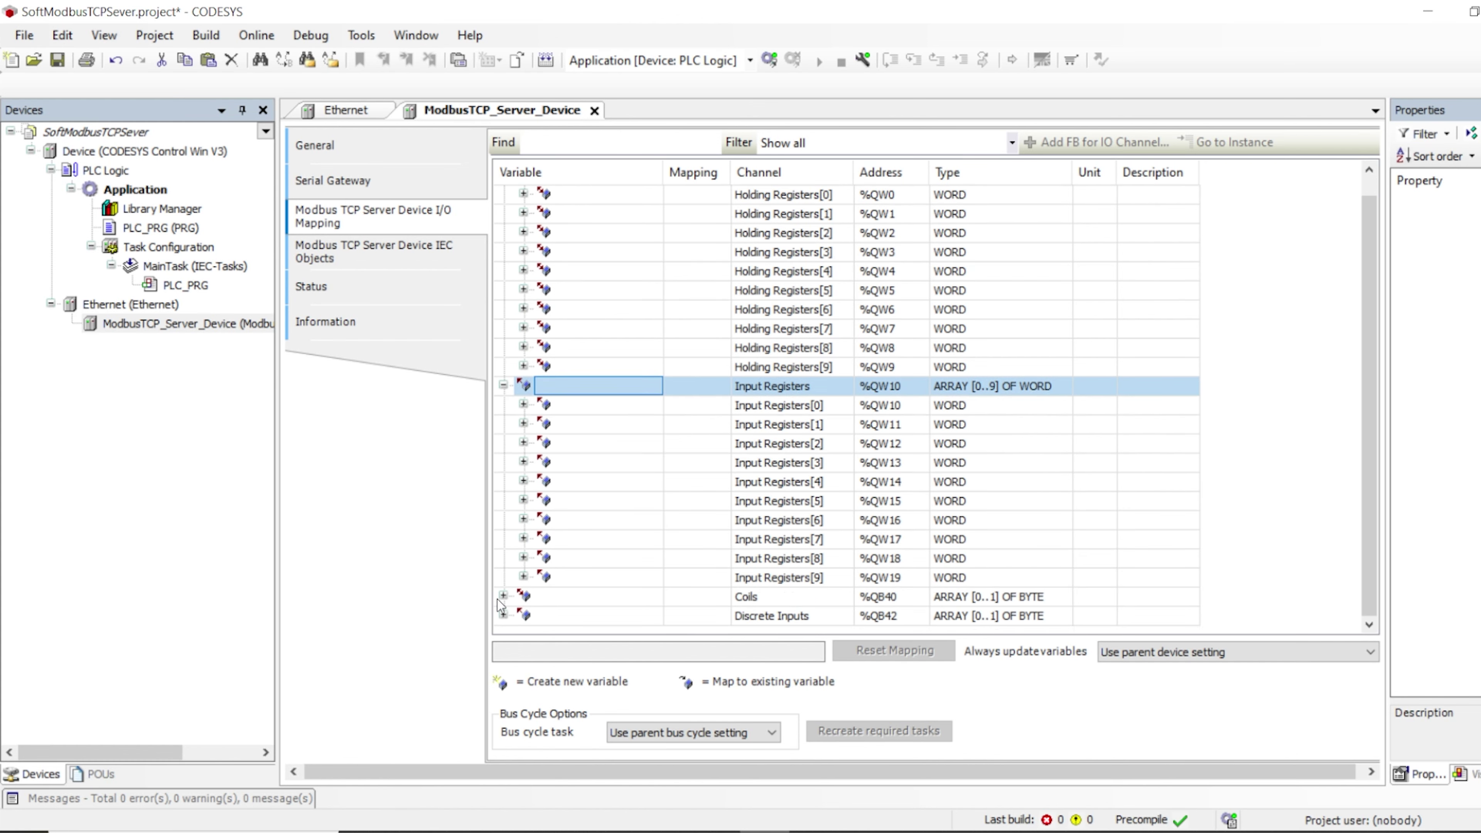
scroll(719, 555, down, 2)
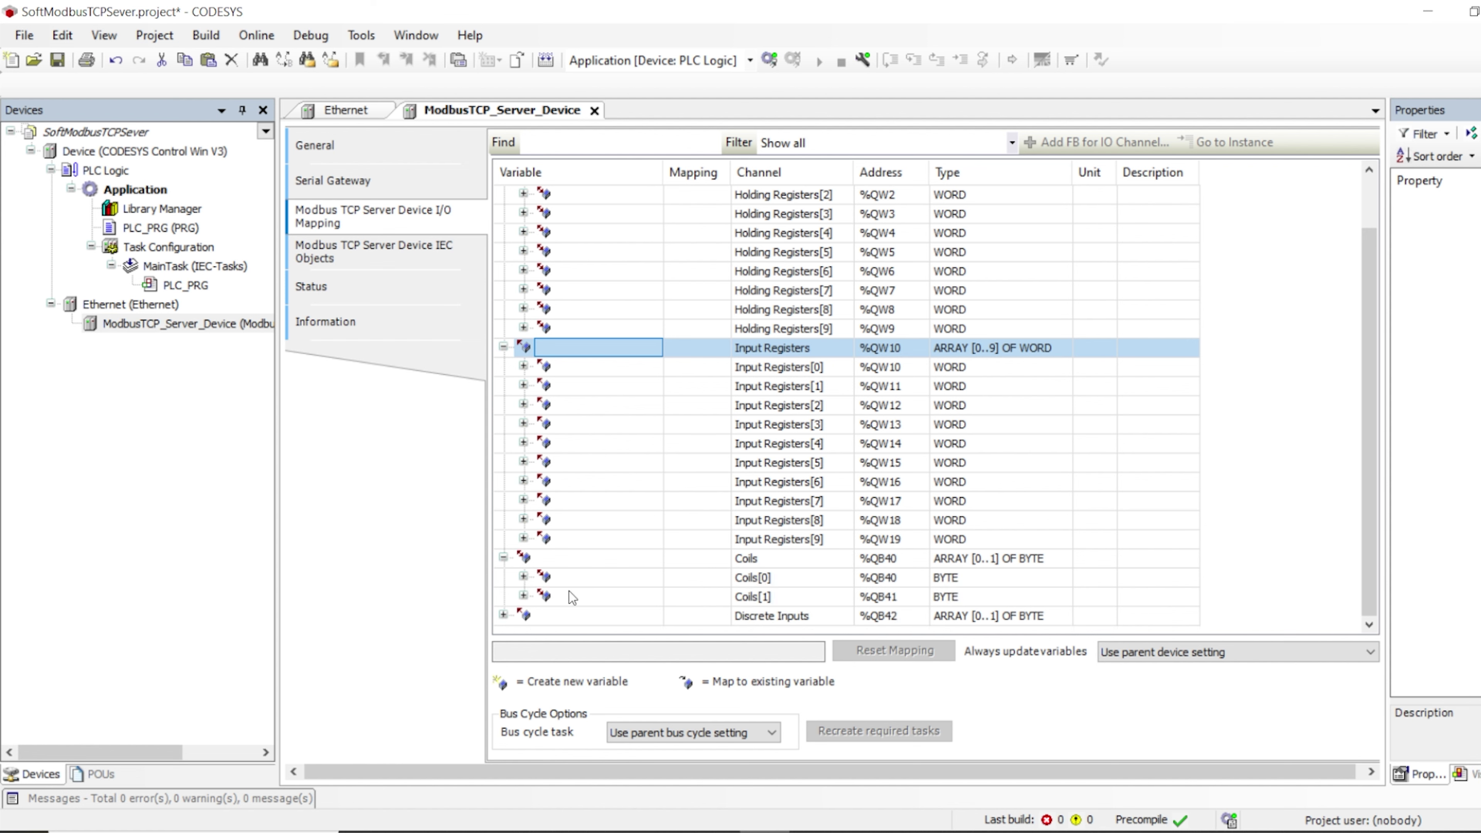
click(523, 576)
scroll(722, 538, down, 3)
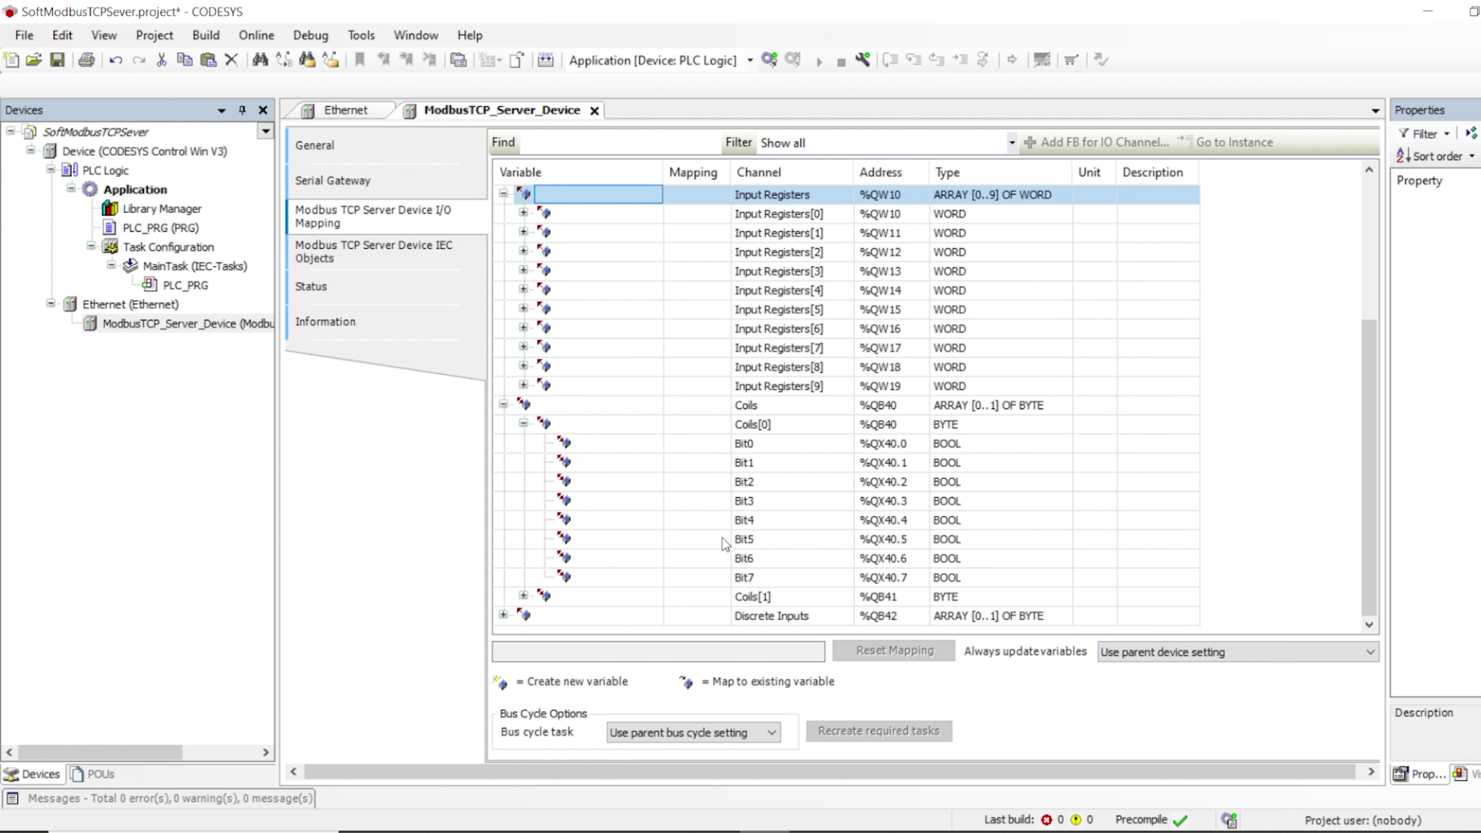
click(523, 595)
scroll(719, 532, down, 1)
click(588, 408)
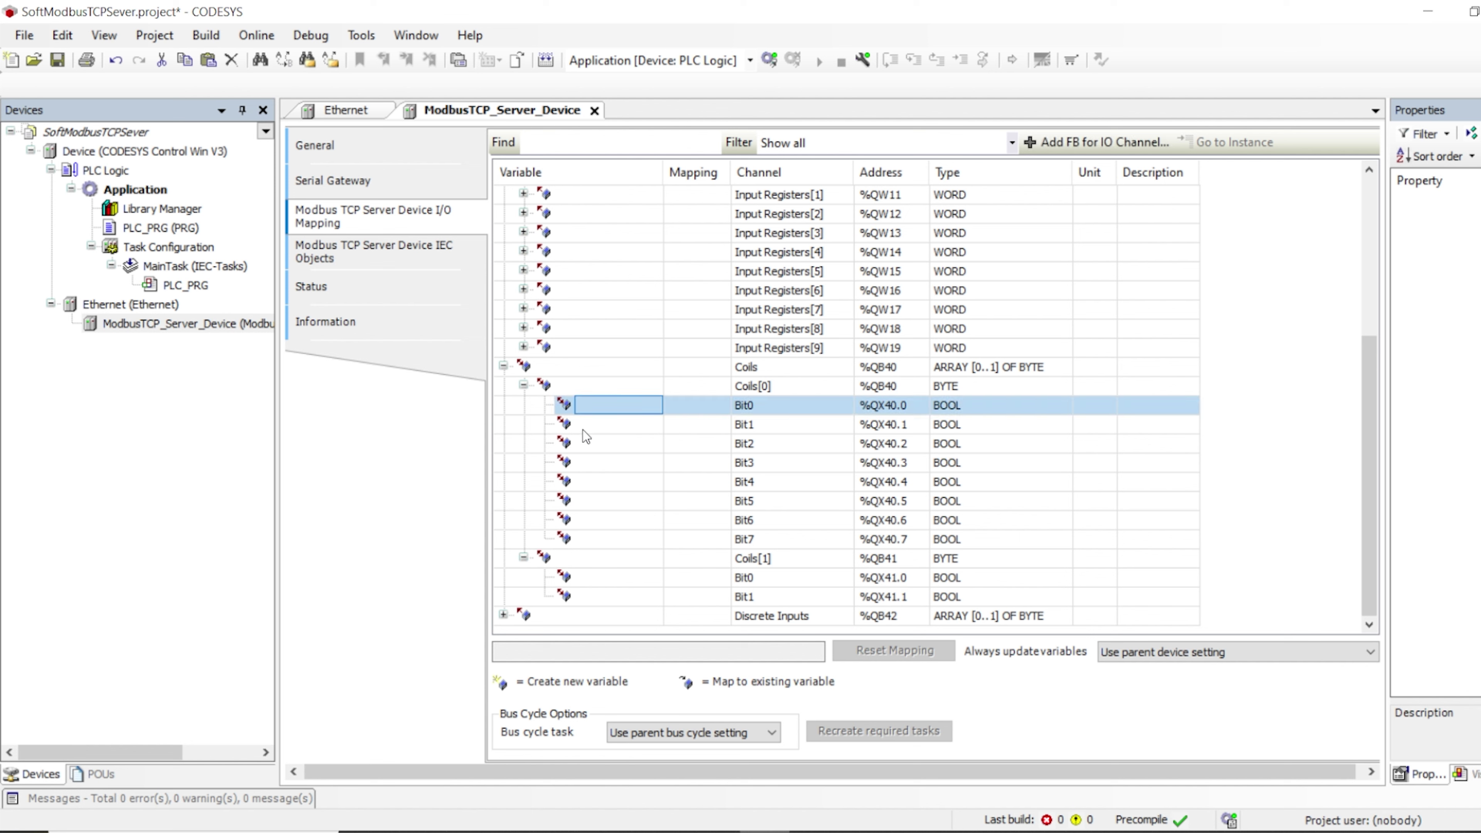
click(587, 443)
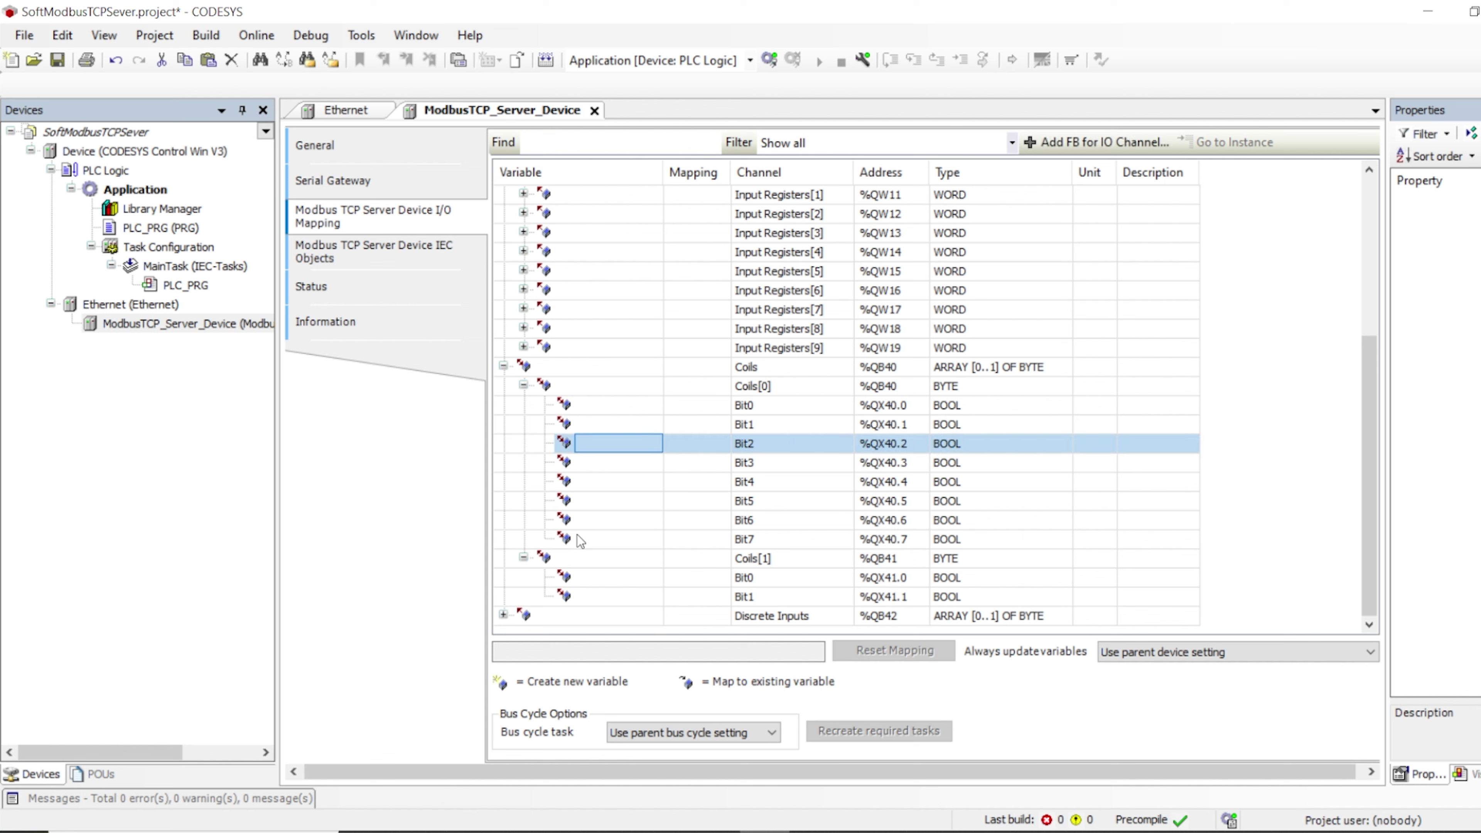
click(736, 406)
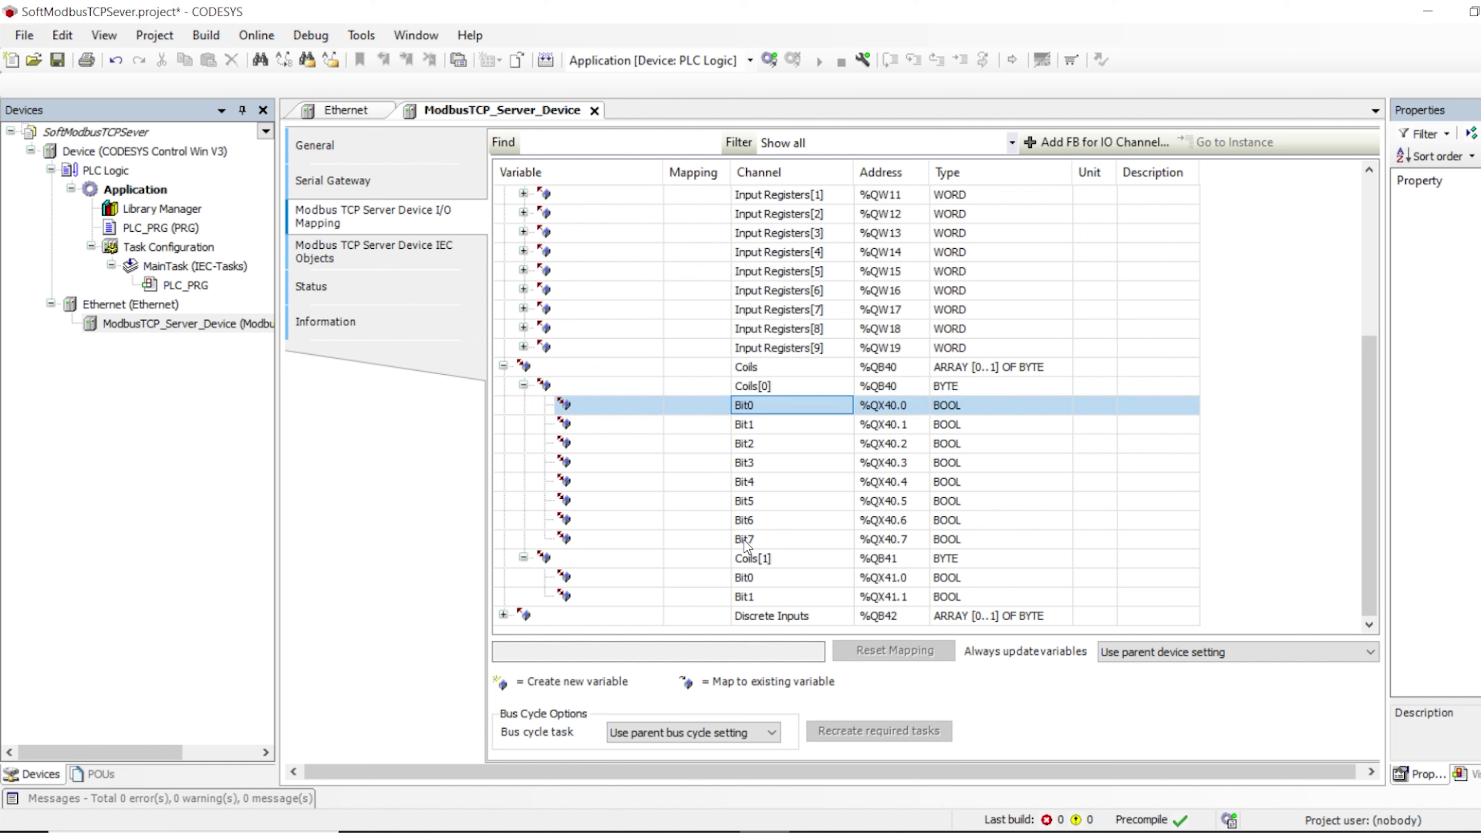
click(749, 540)
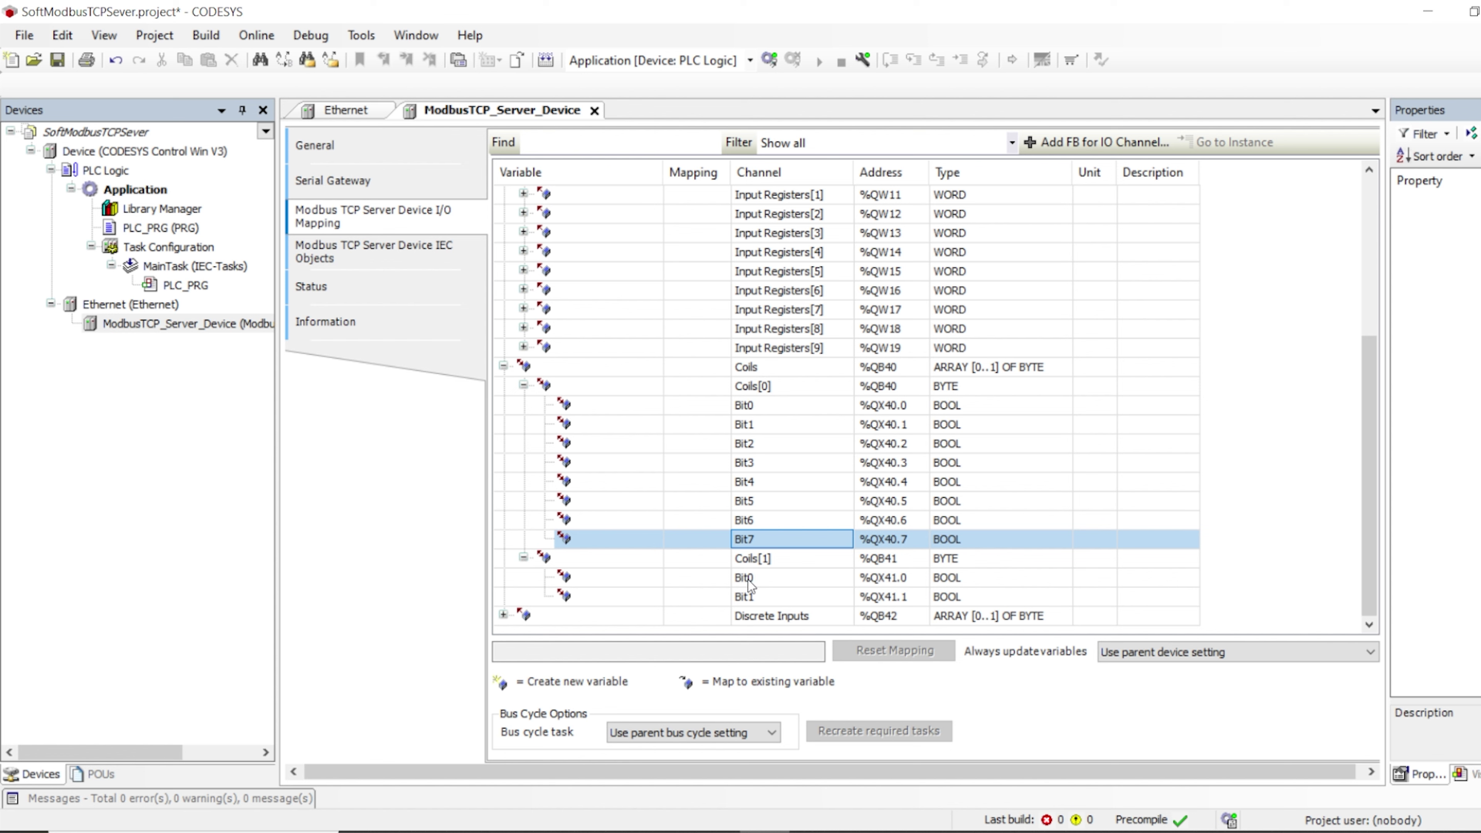
click(747, 579)
click(750, 597)
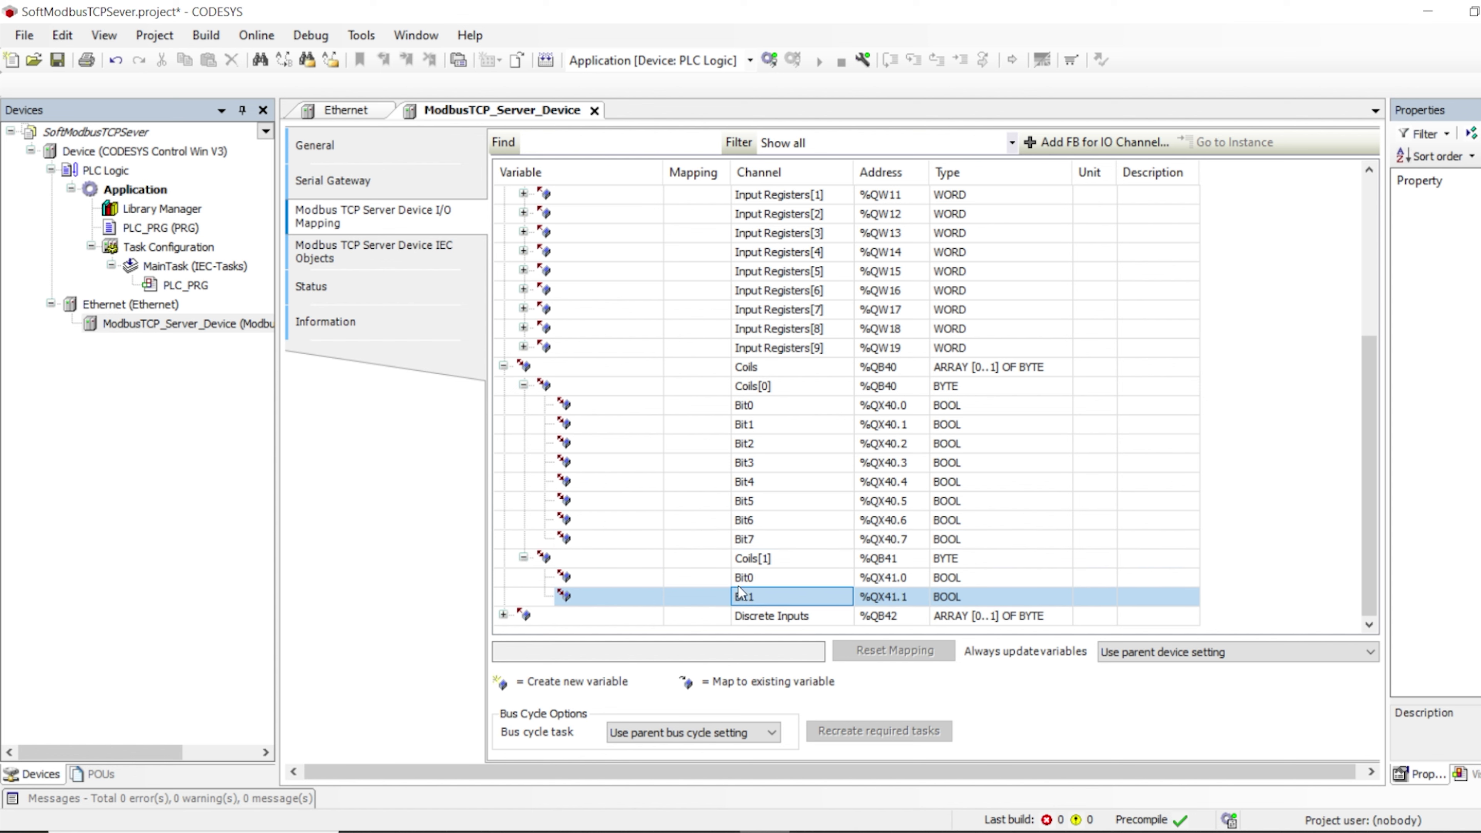
Expand Discrete Inputs and Discrete Inputs[0] to show their bit addresses
click(497, 616)
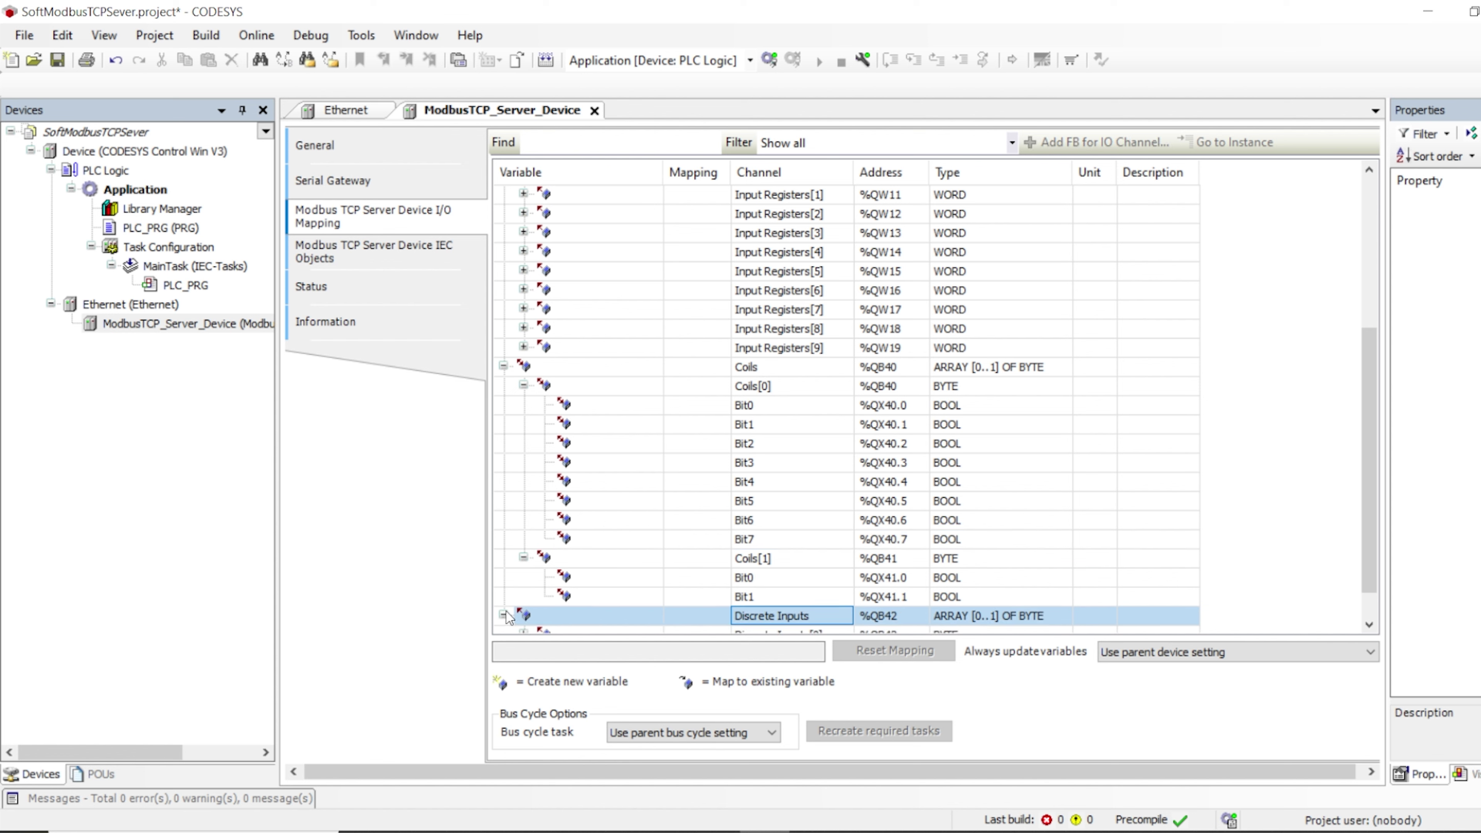
click(504, 615)
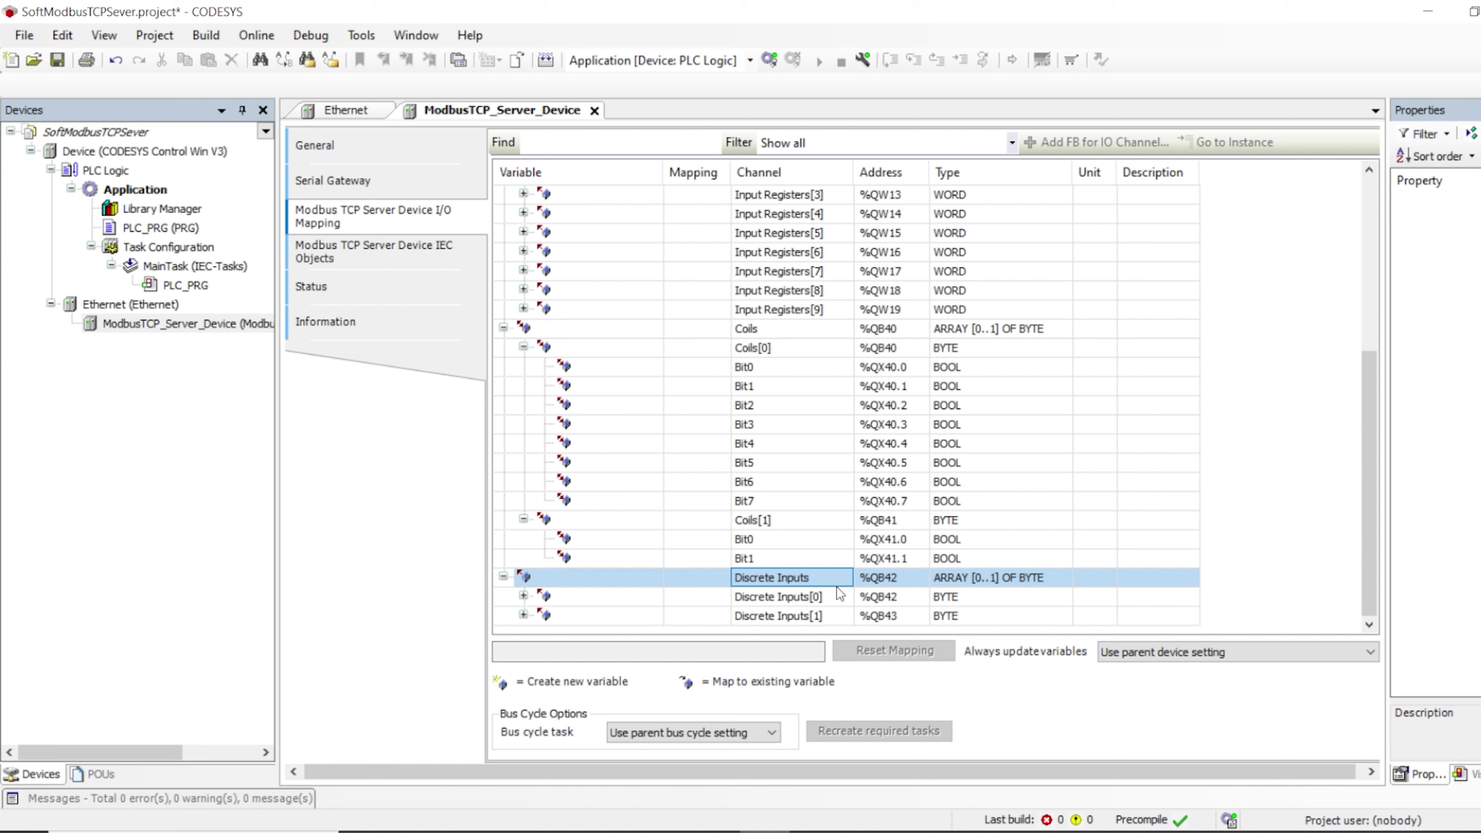
click(830, 597)
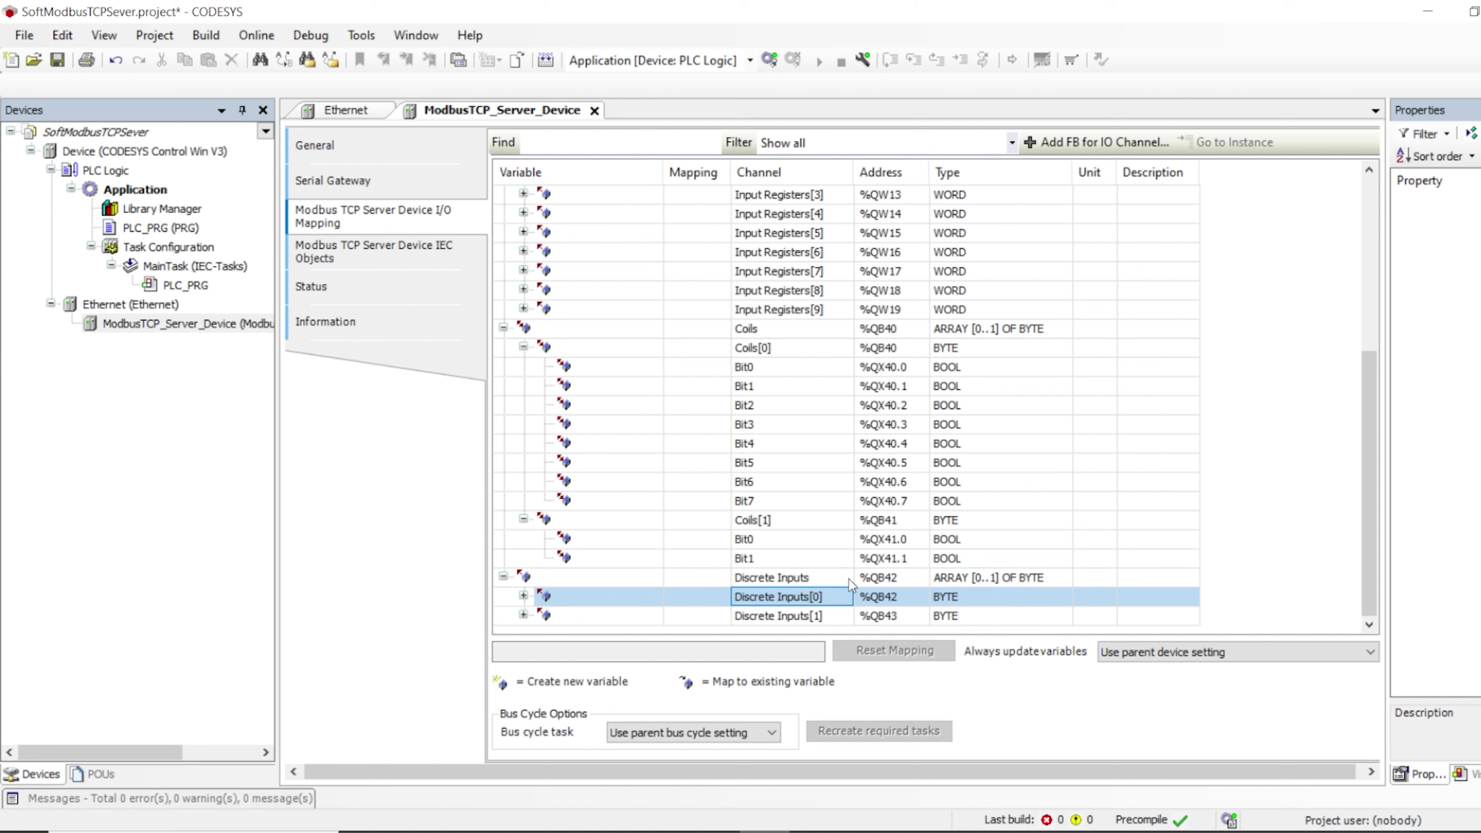
click(524, 595)
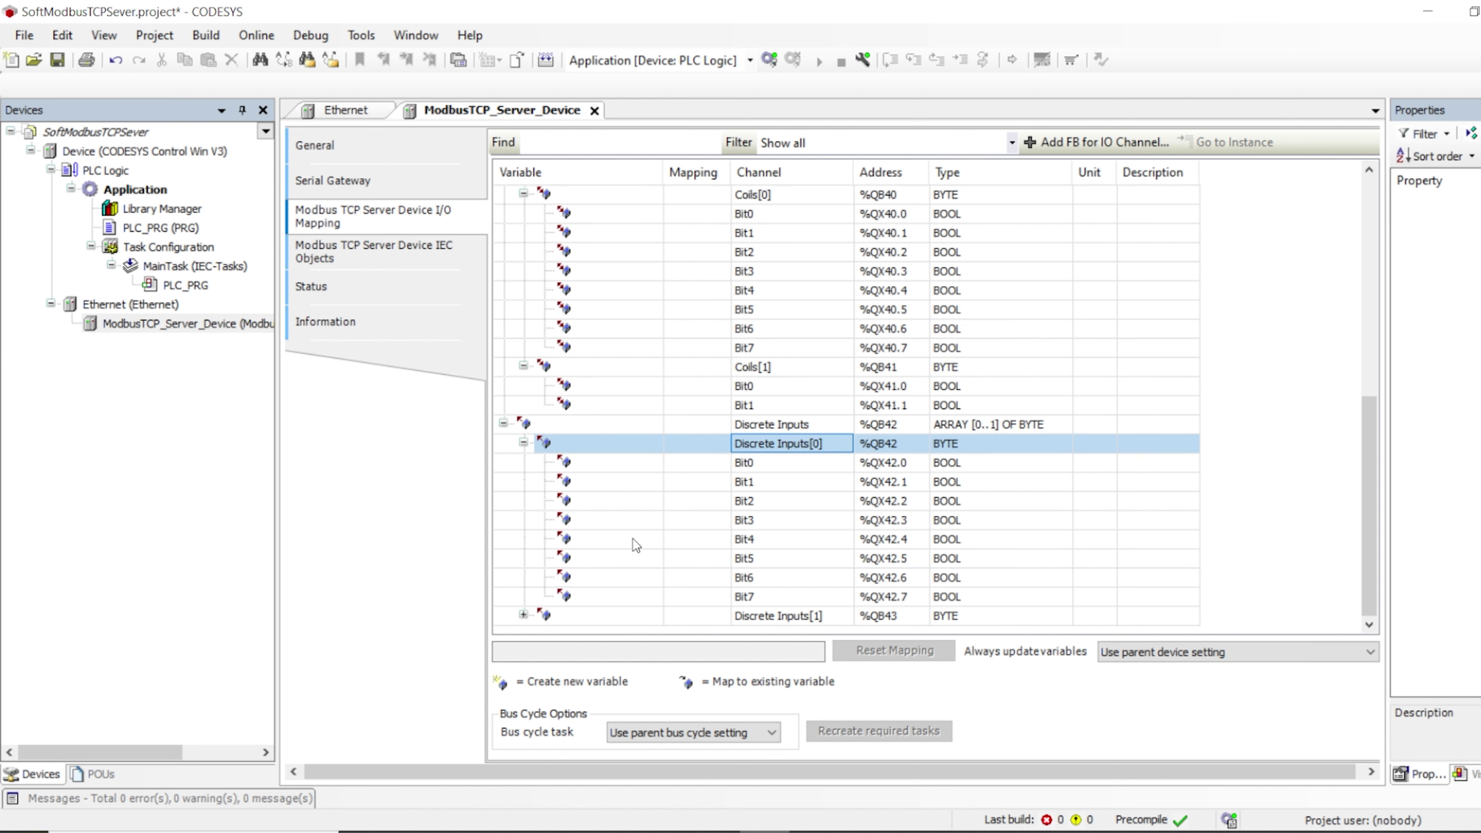
scroll(649, 538, up, 8)
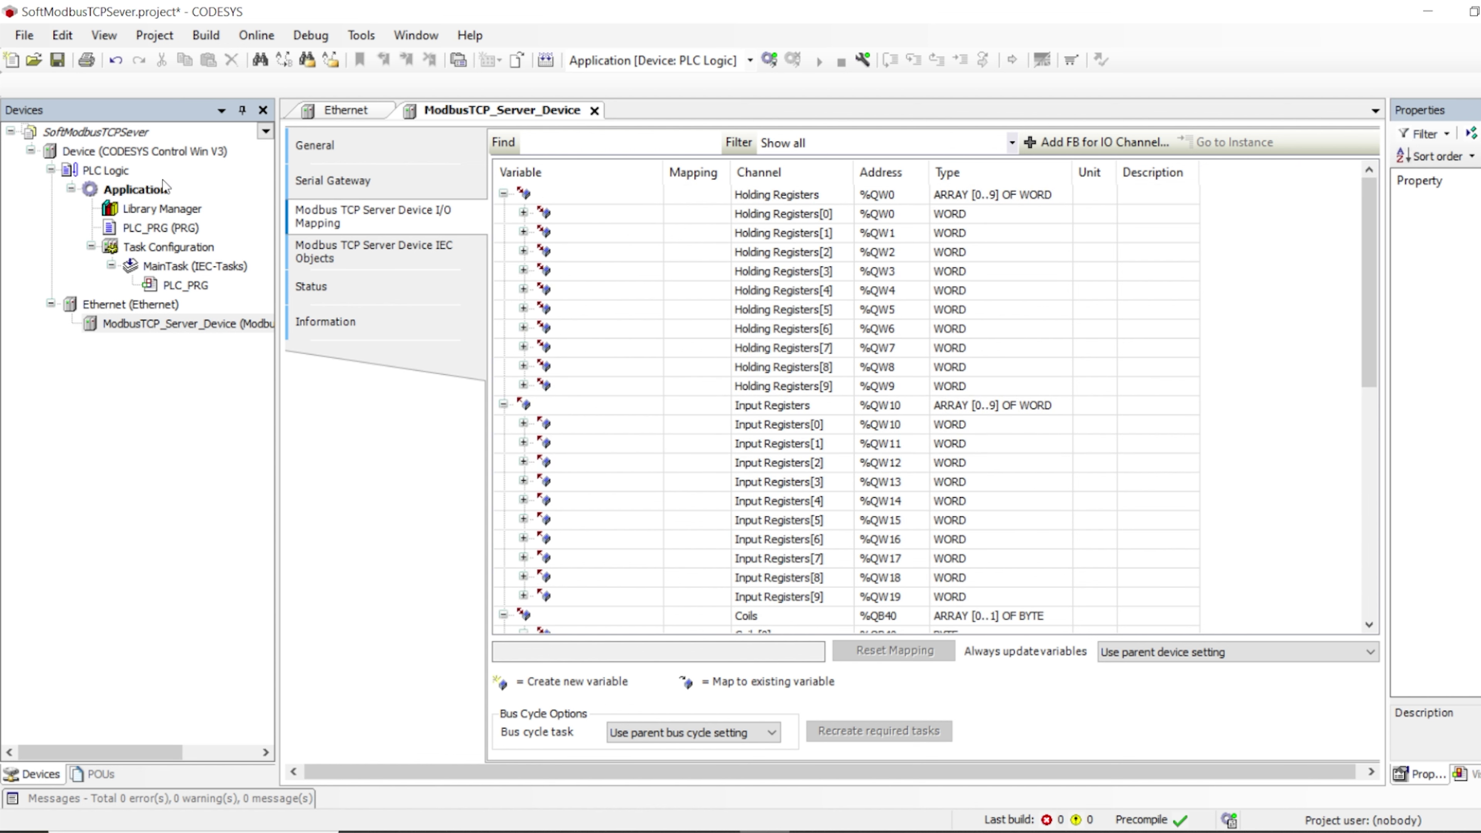
click(136, 226)
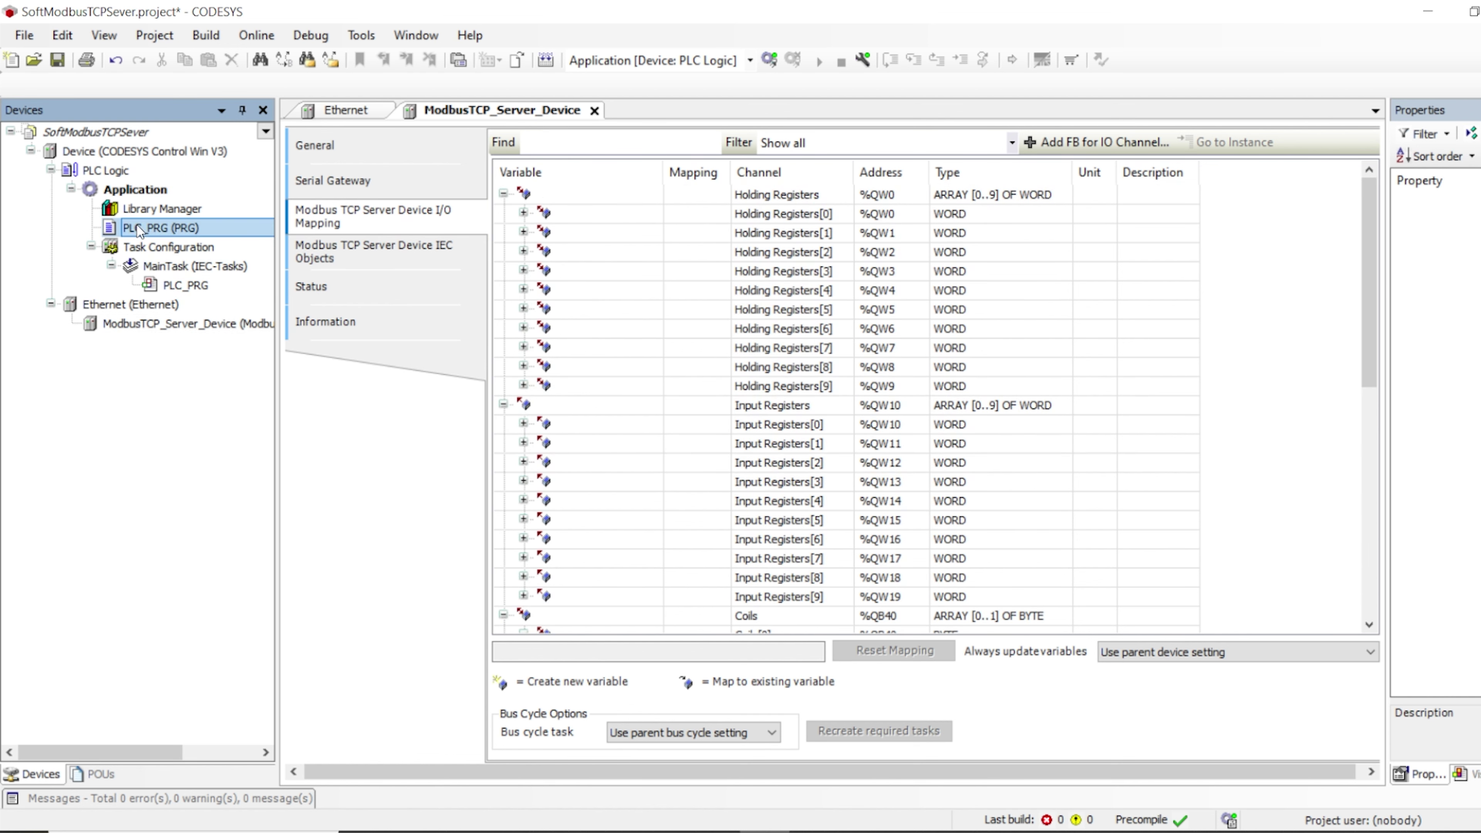
double_click(135, 225)
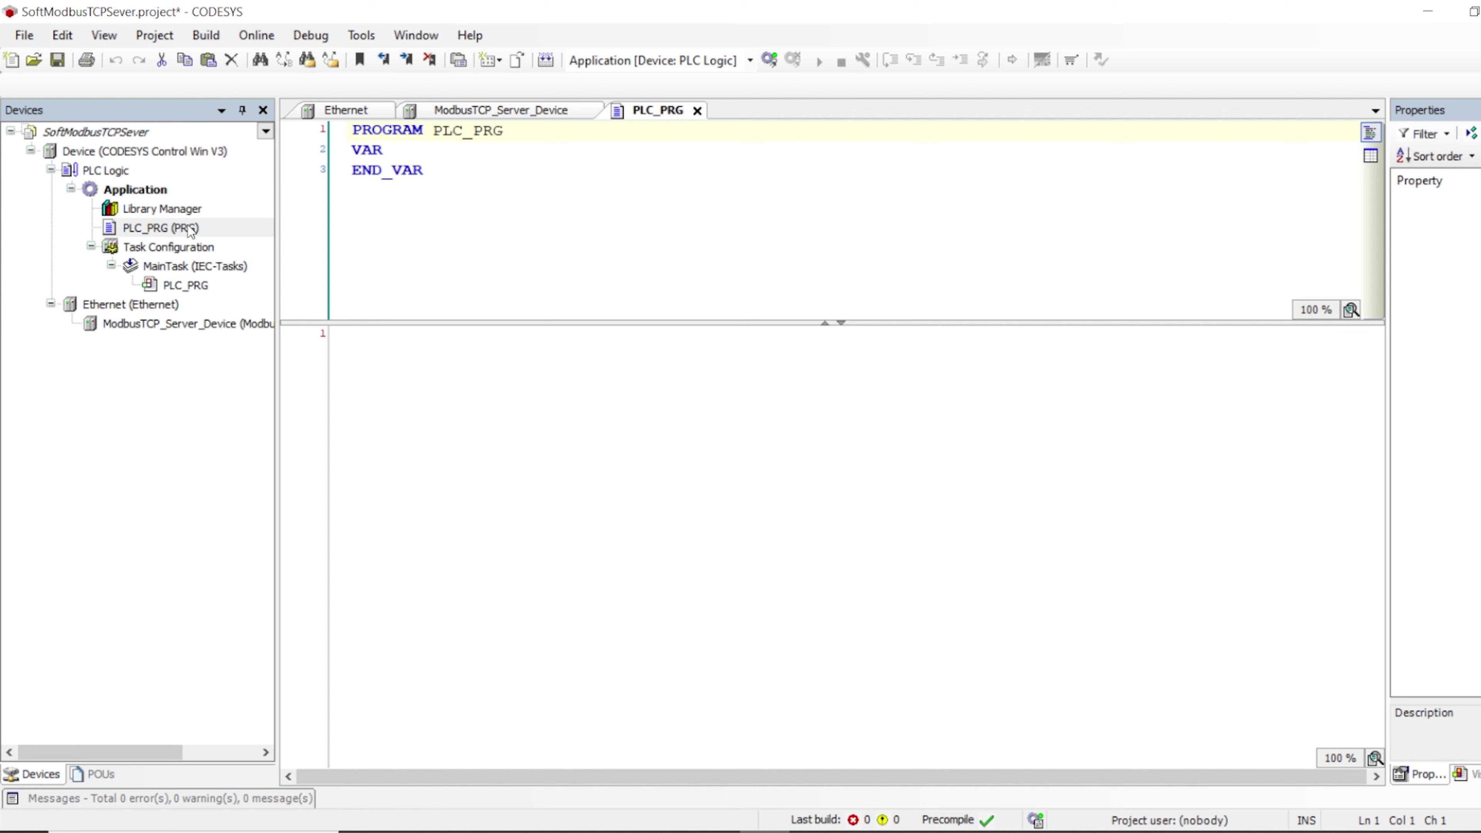
click(406, 149)
key(Return)
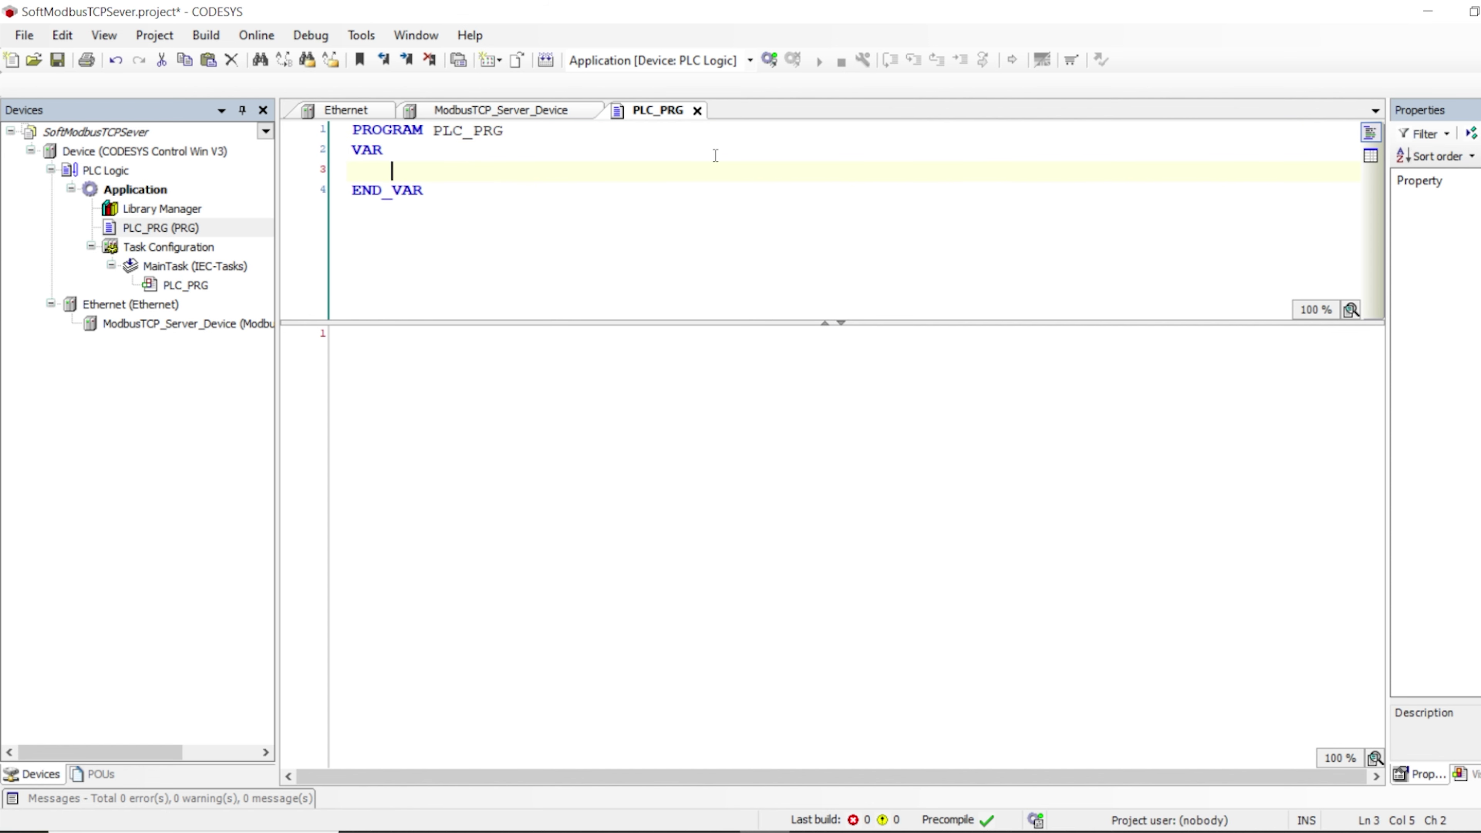
text(HR_R)
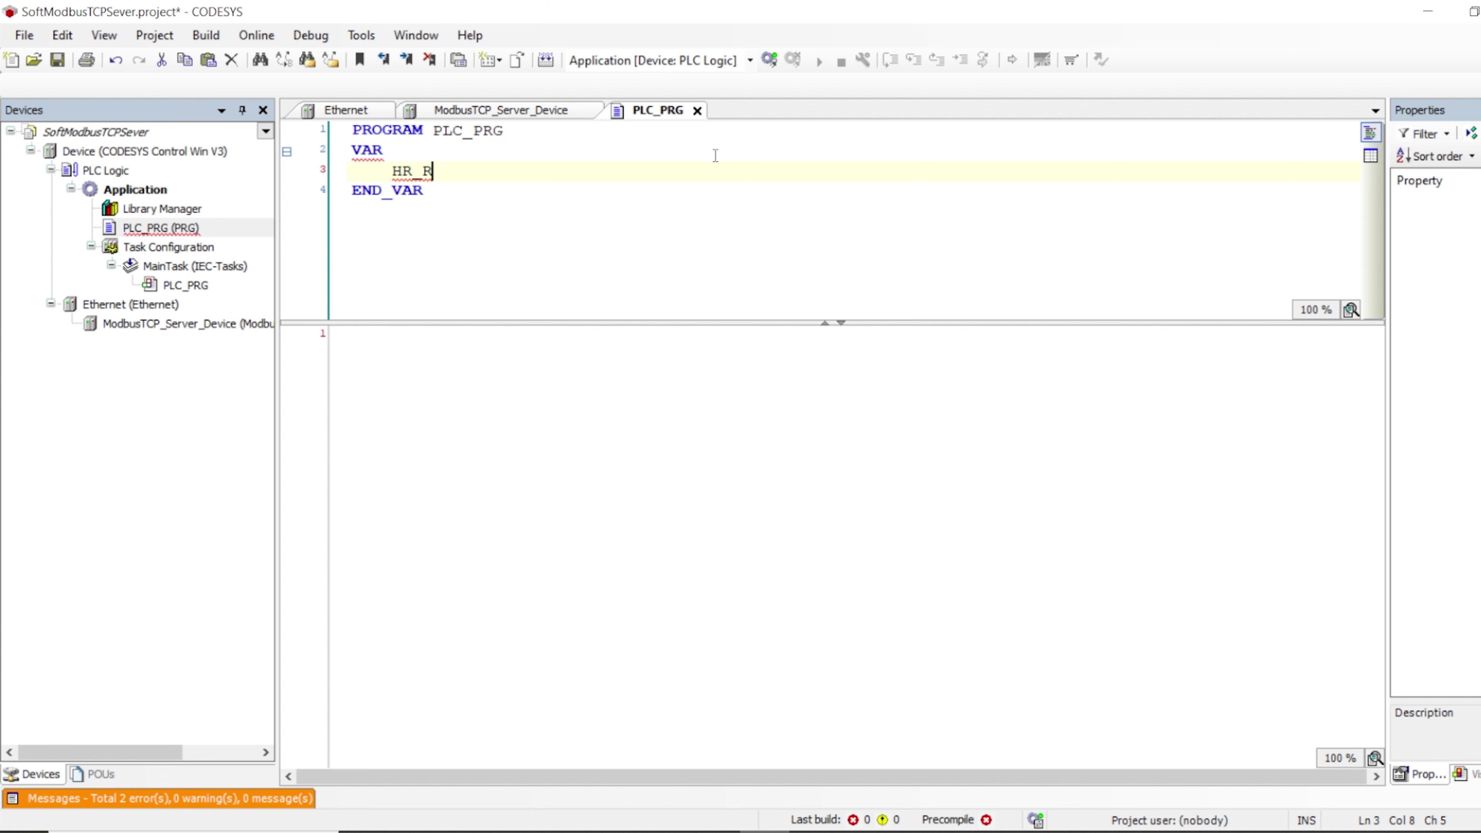
text(eg :)
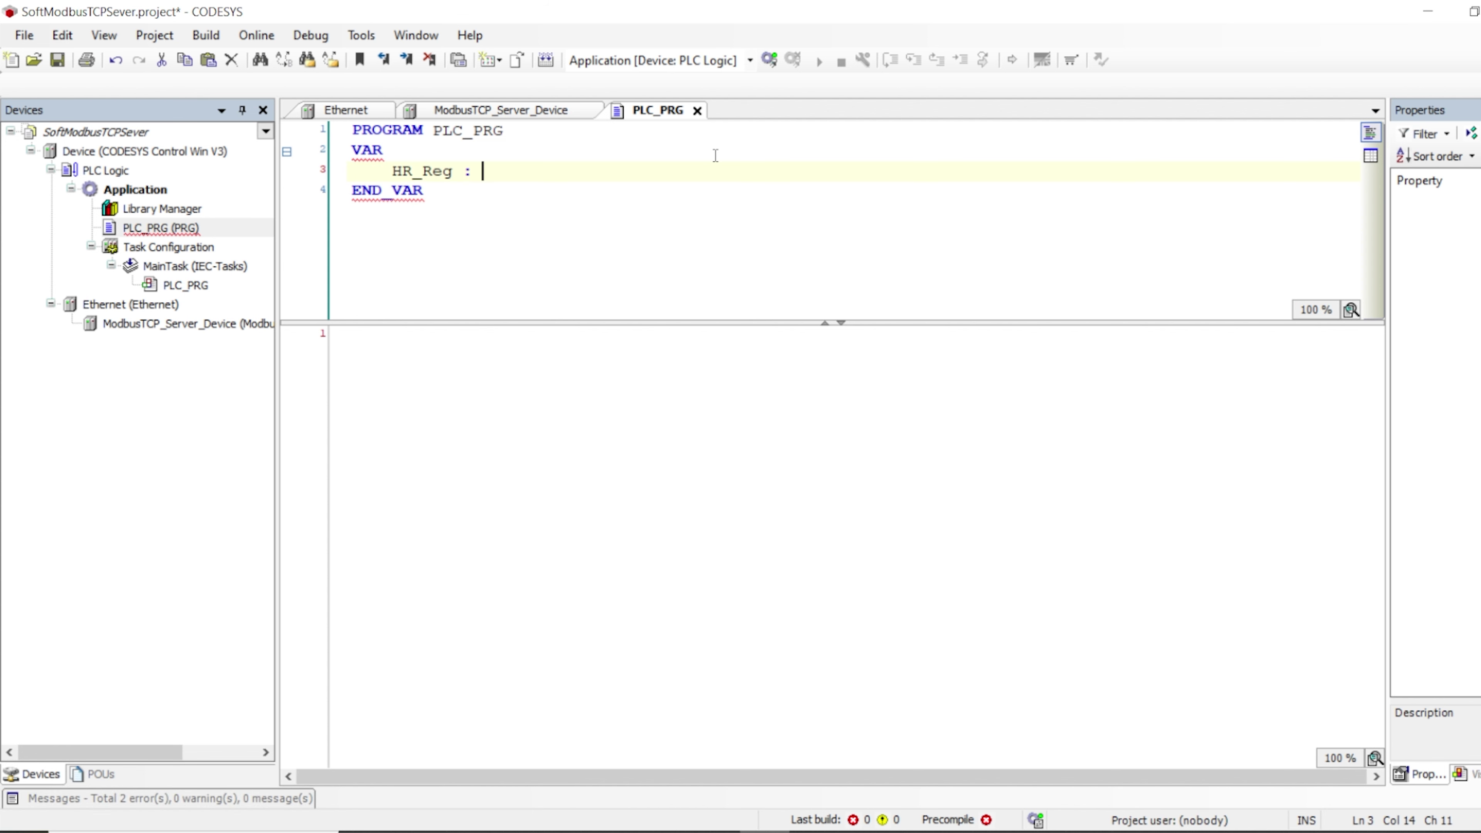
click(163, 228)
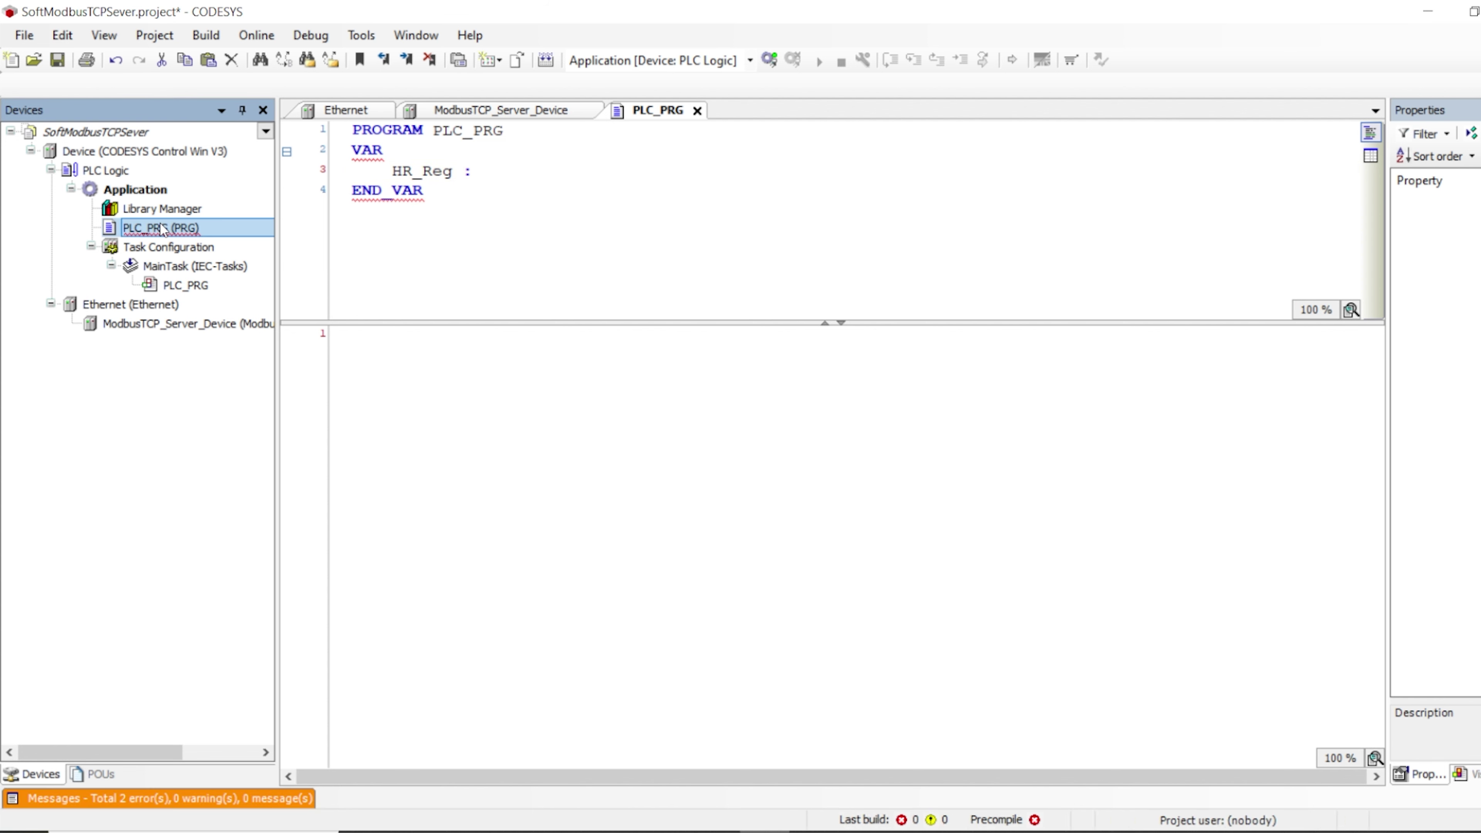
click(486, 110)
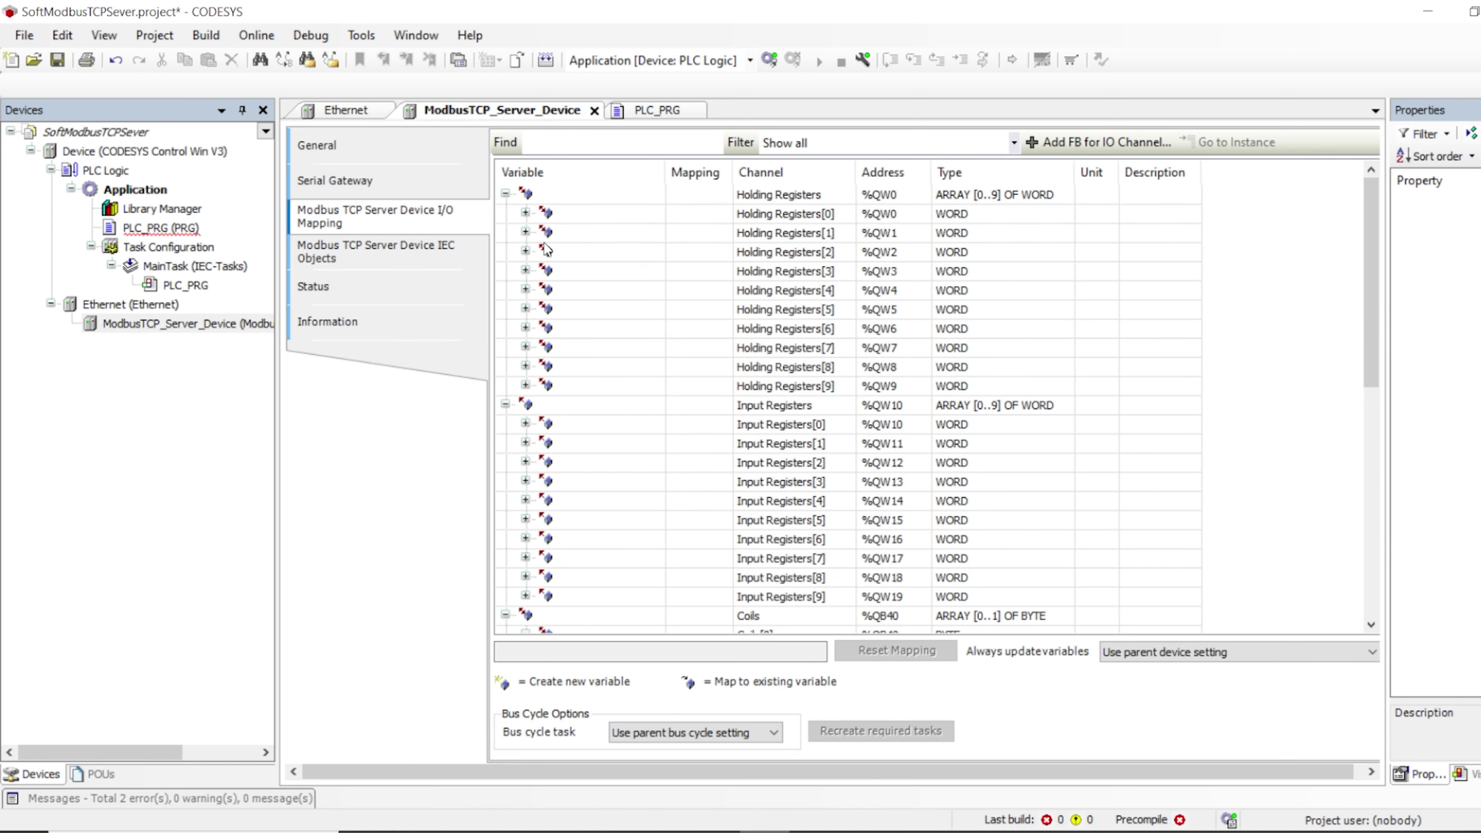
click(715, 214)
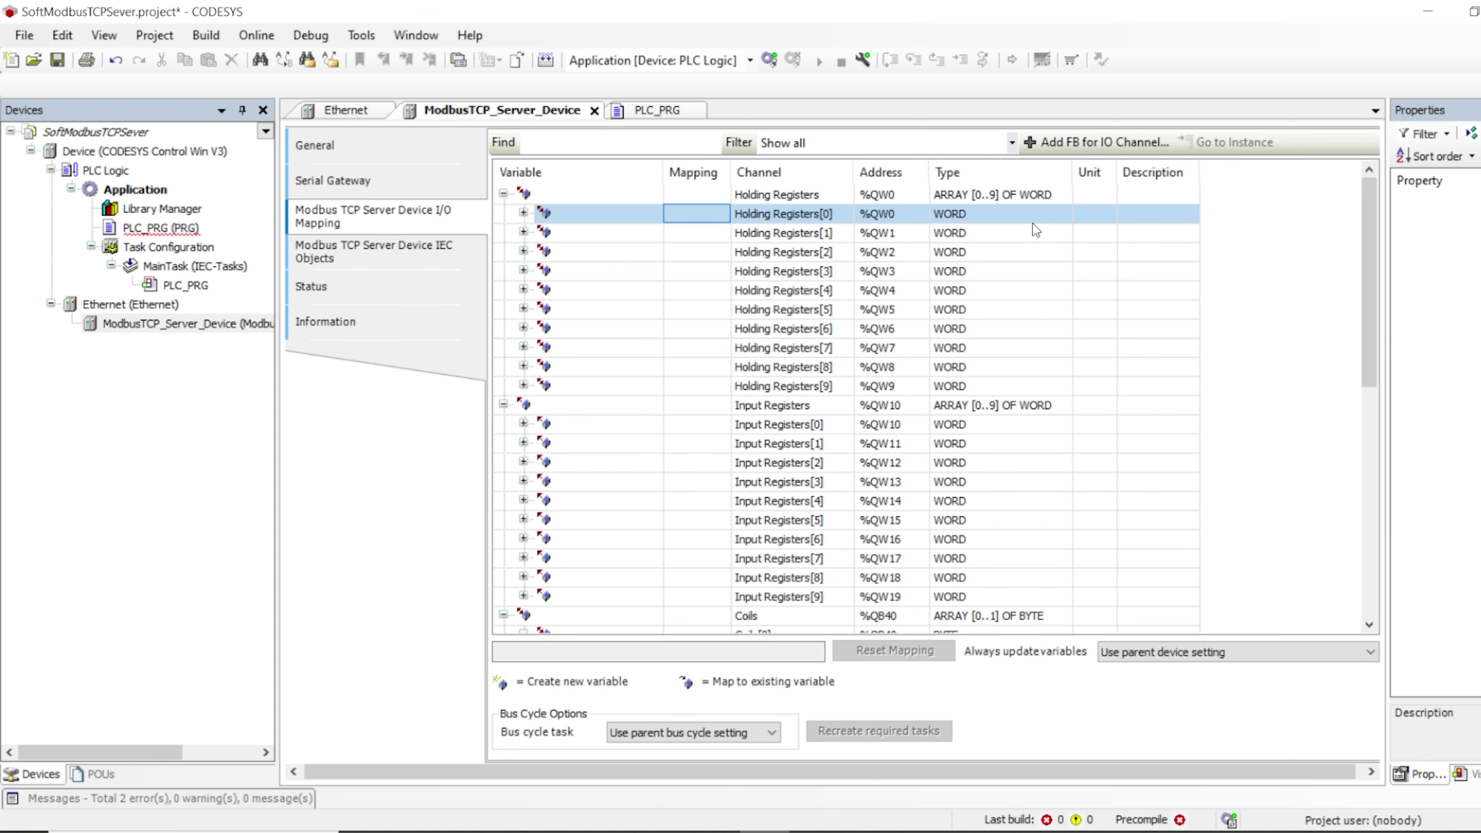
click(985, 386)
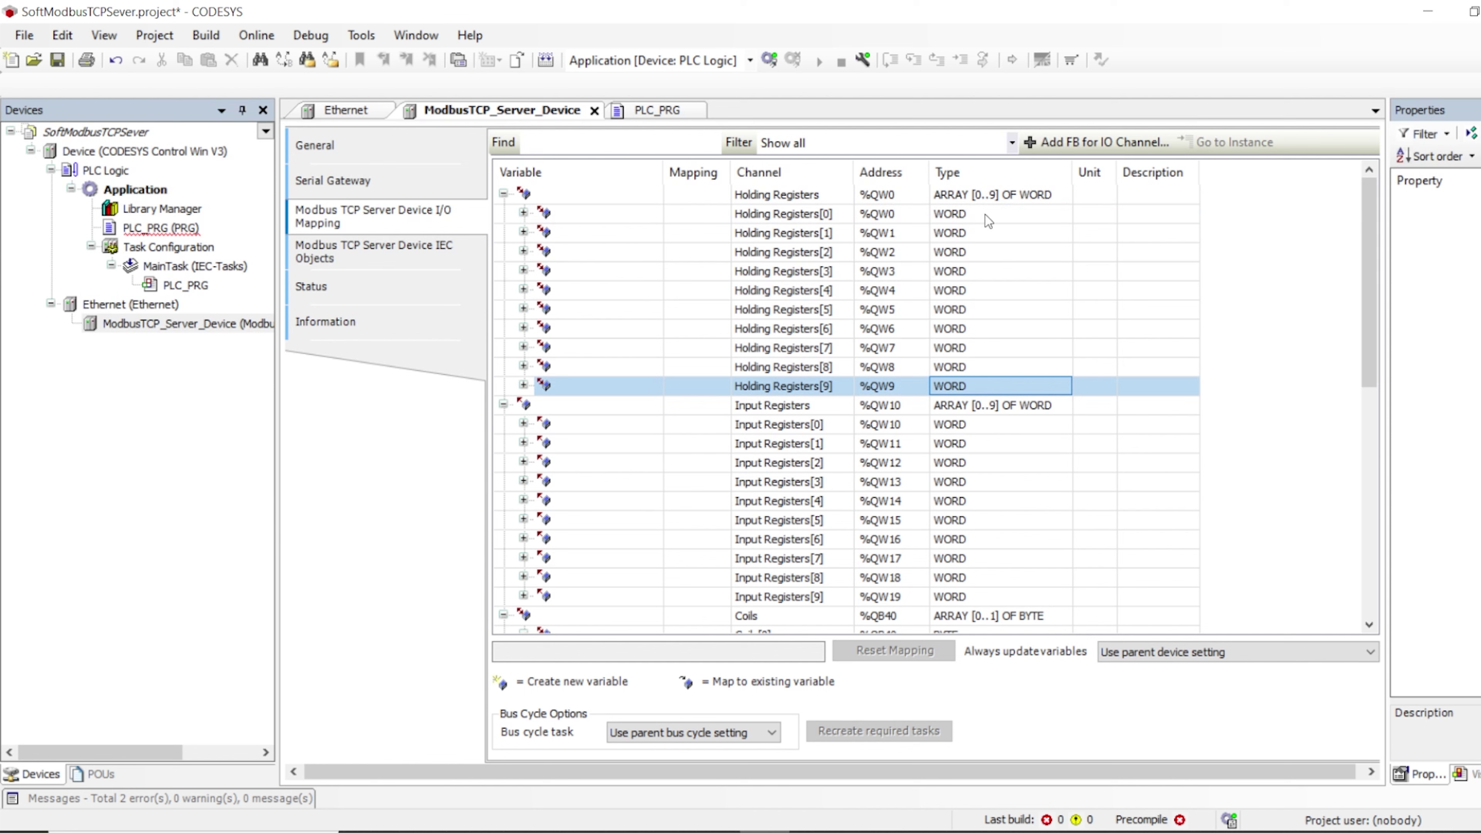
click(985, 214)
click(982, 388)
Complete the HR_Reg declaration as ARRAY[0..9] OF WORD in PLC_PRG
double_click(144, 234)
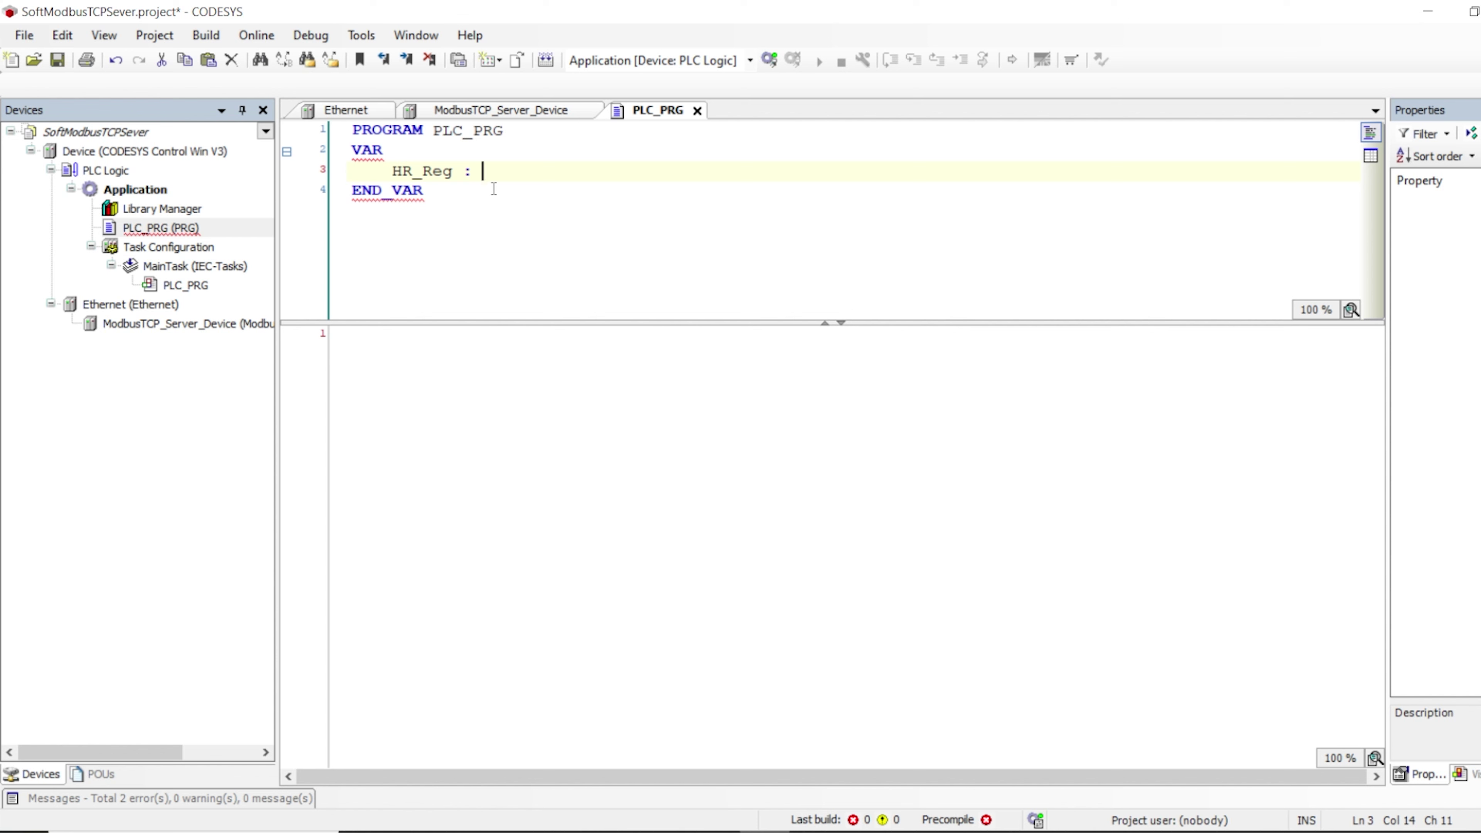
text(ARRAY)
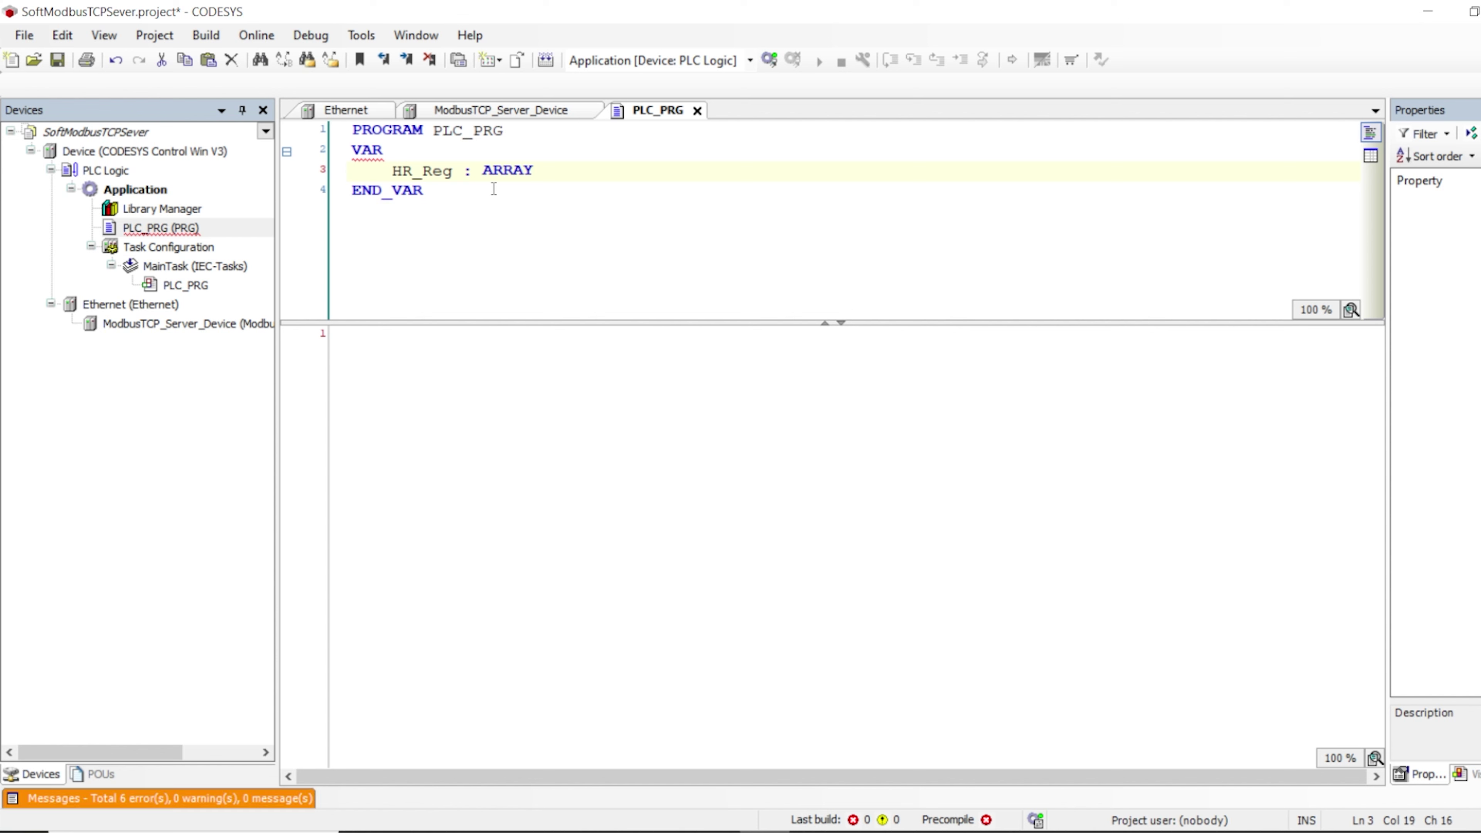
text([0.)
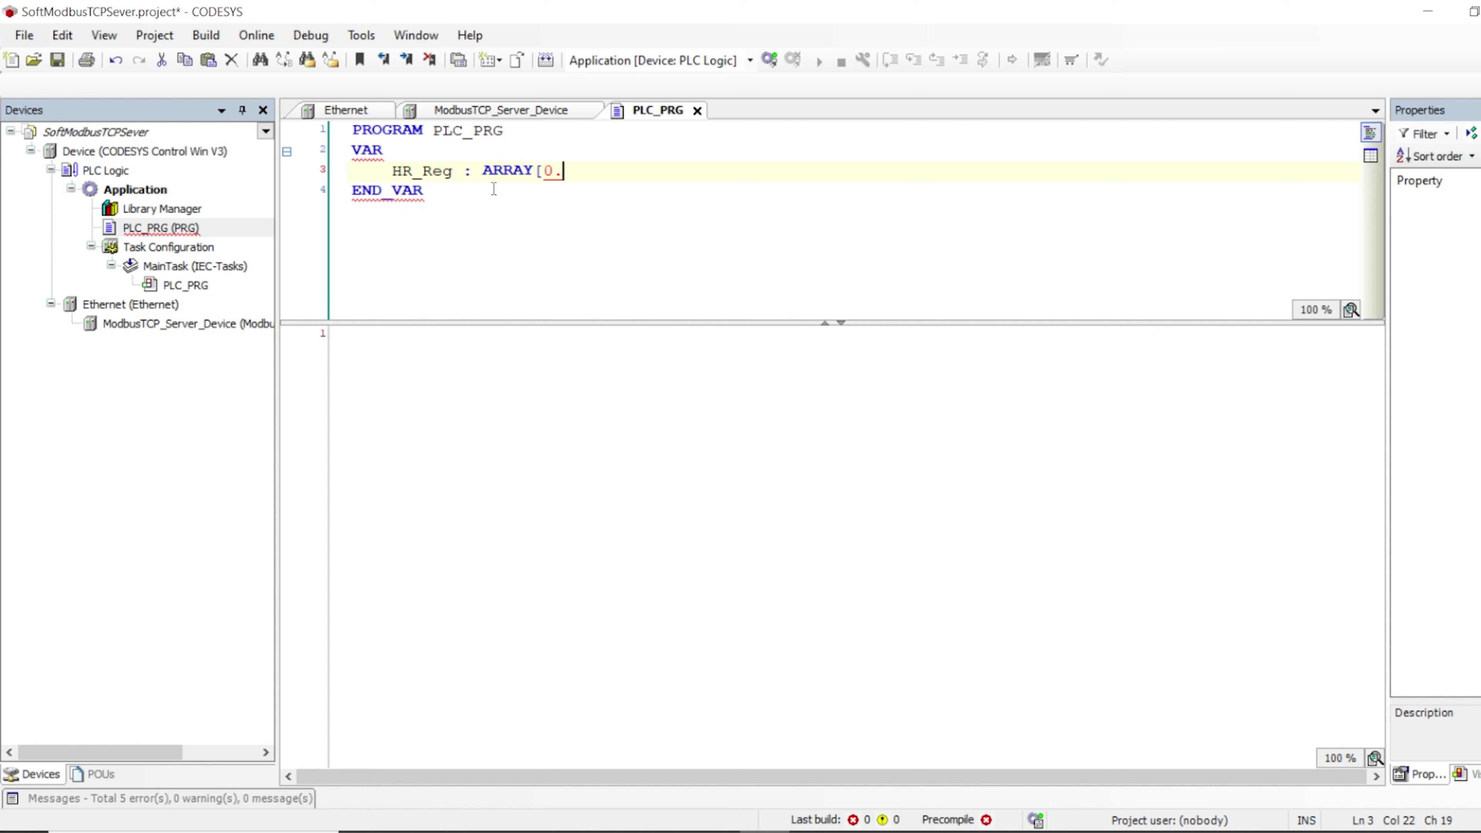
text(.9] O)
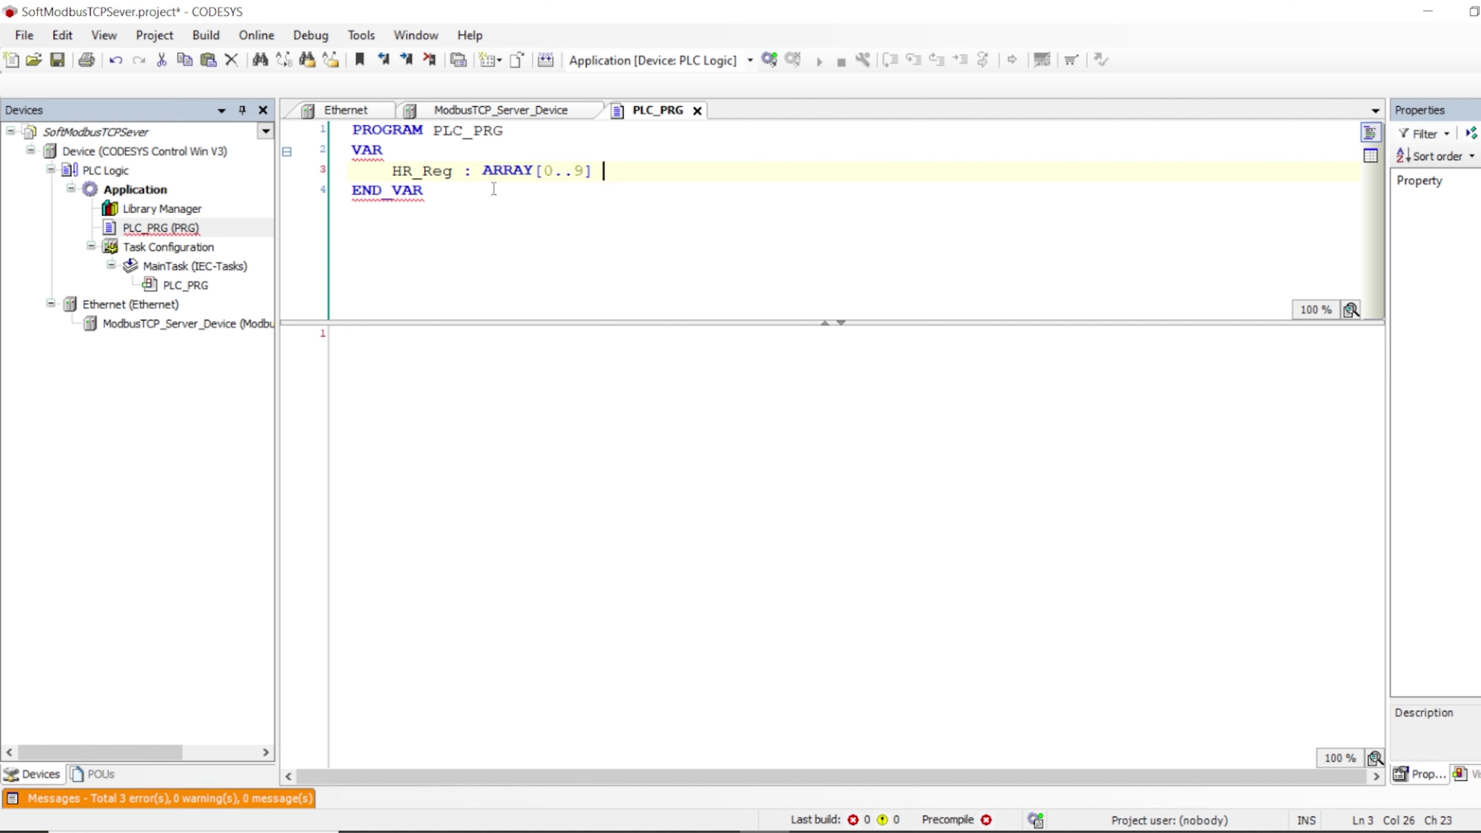
text(F WORD;)
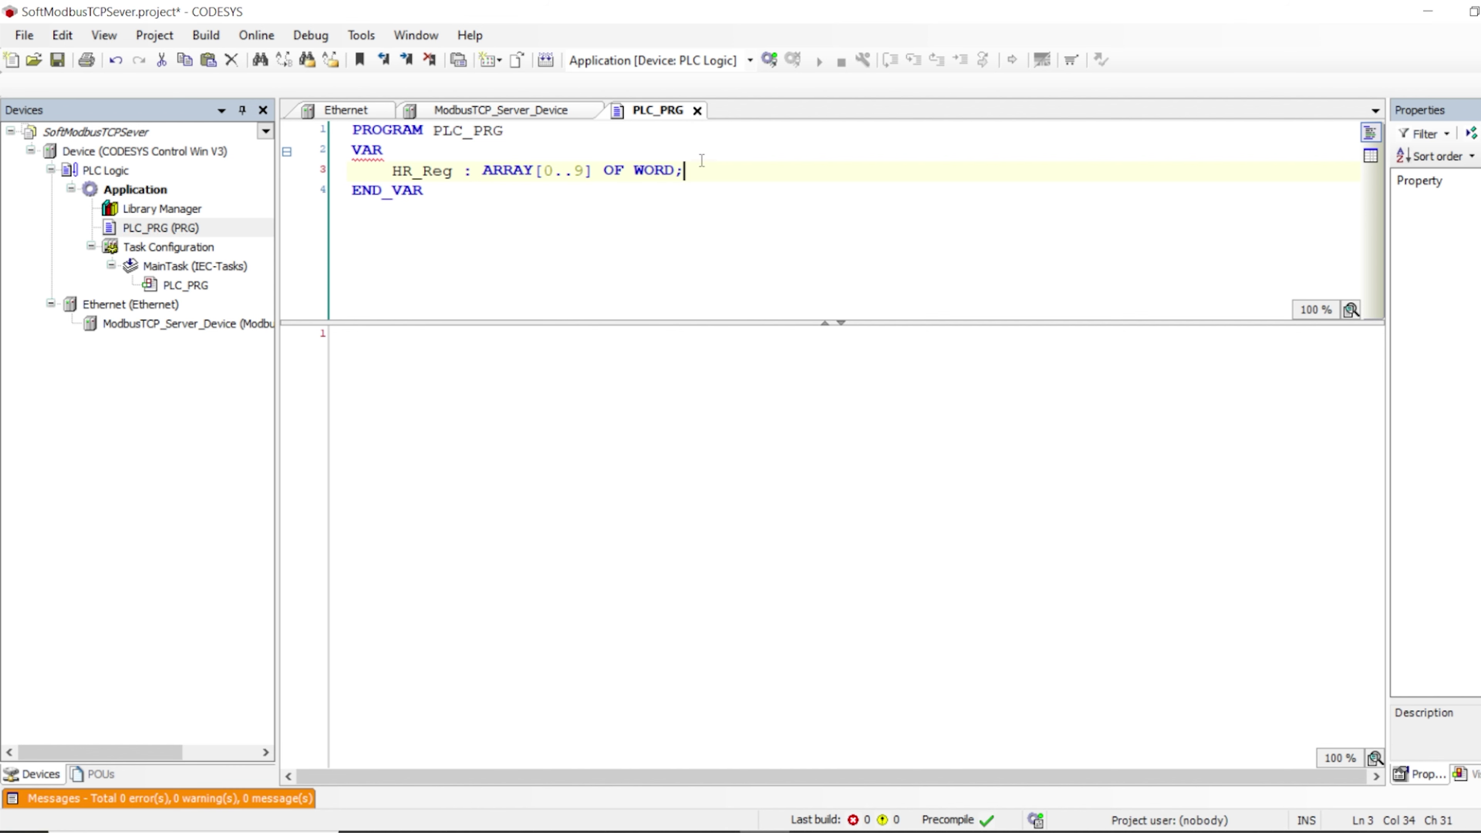
drag(685, 169, 396, 175)
key(ctrl+c)
click(717, 174)
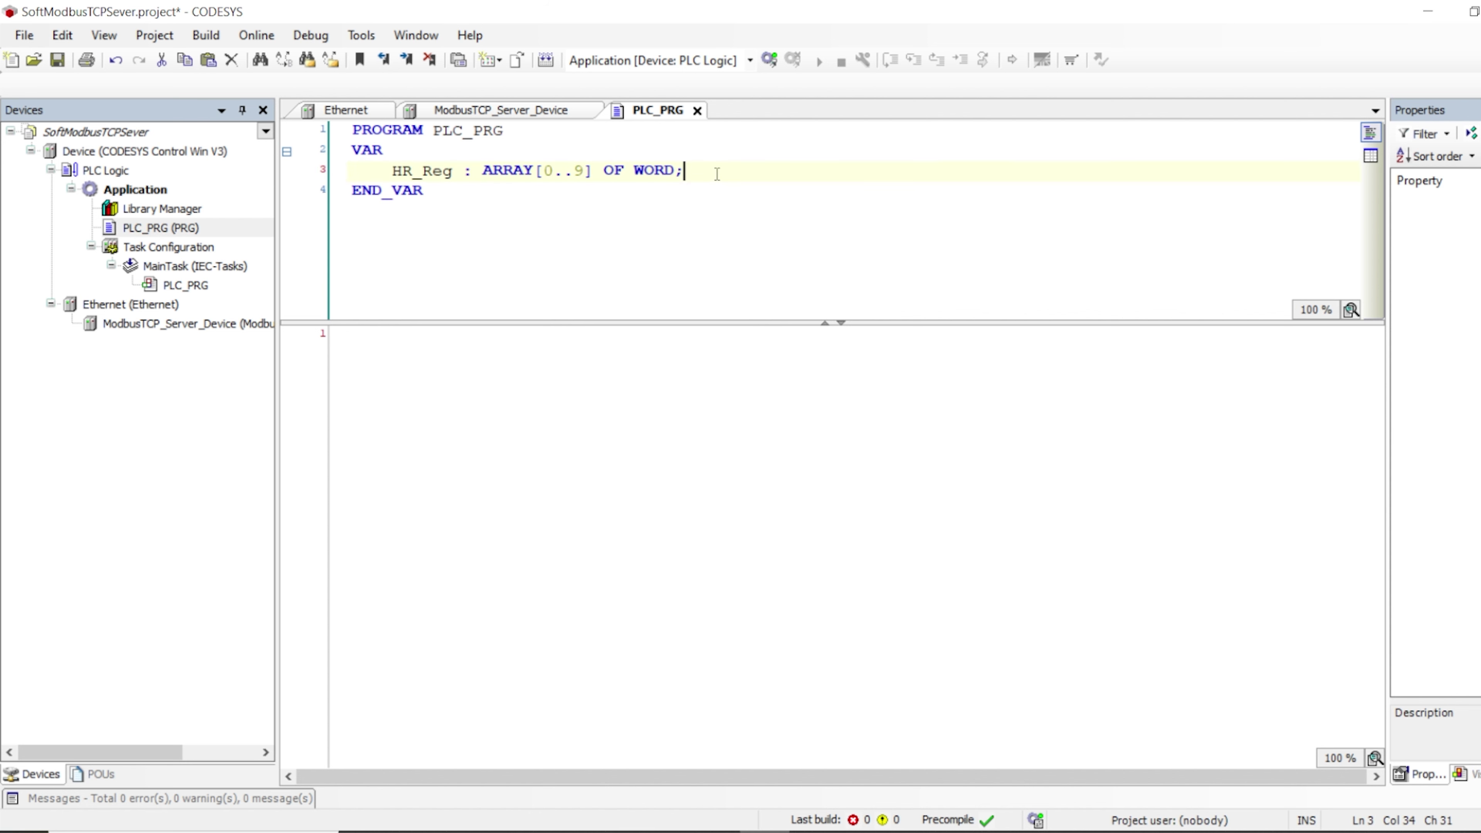
text(\)
key(BackSpace)
Duplicate the HR_Reg line below and rename the copy to IR_Reg
key(Return)
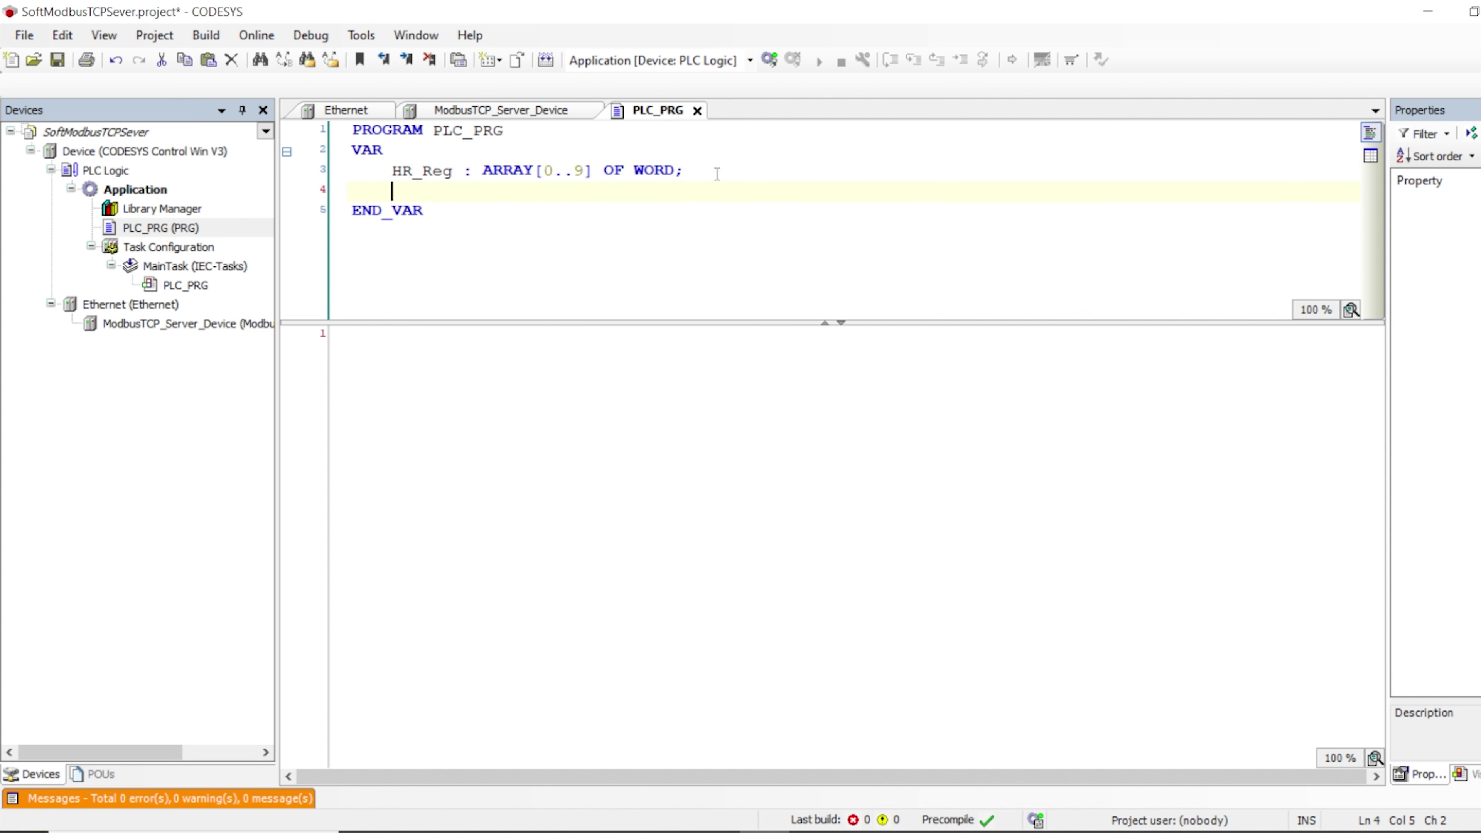
key(ctrl+v)
click(412, 192)
key(BackSpace)
key(BackSpace)
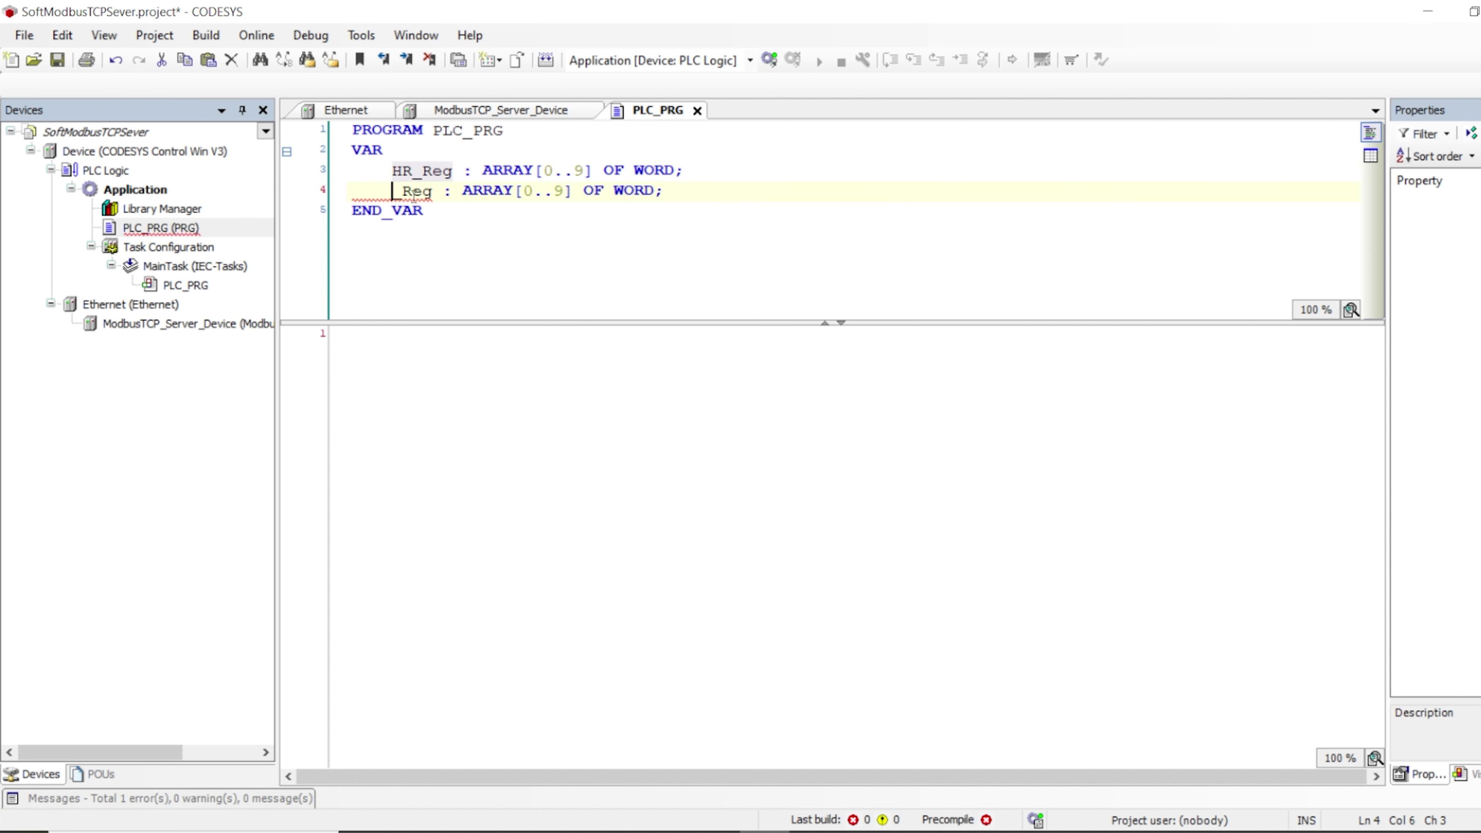
text(i)
key(BackSpace)
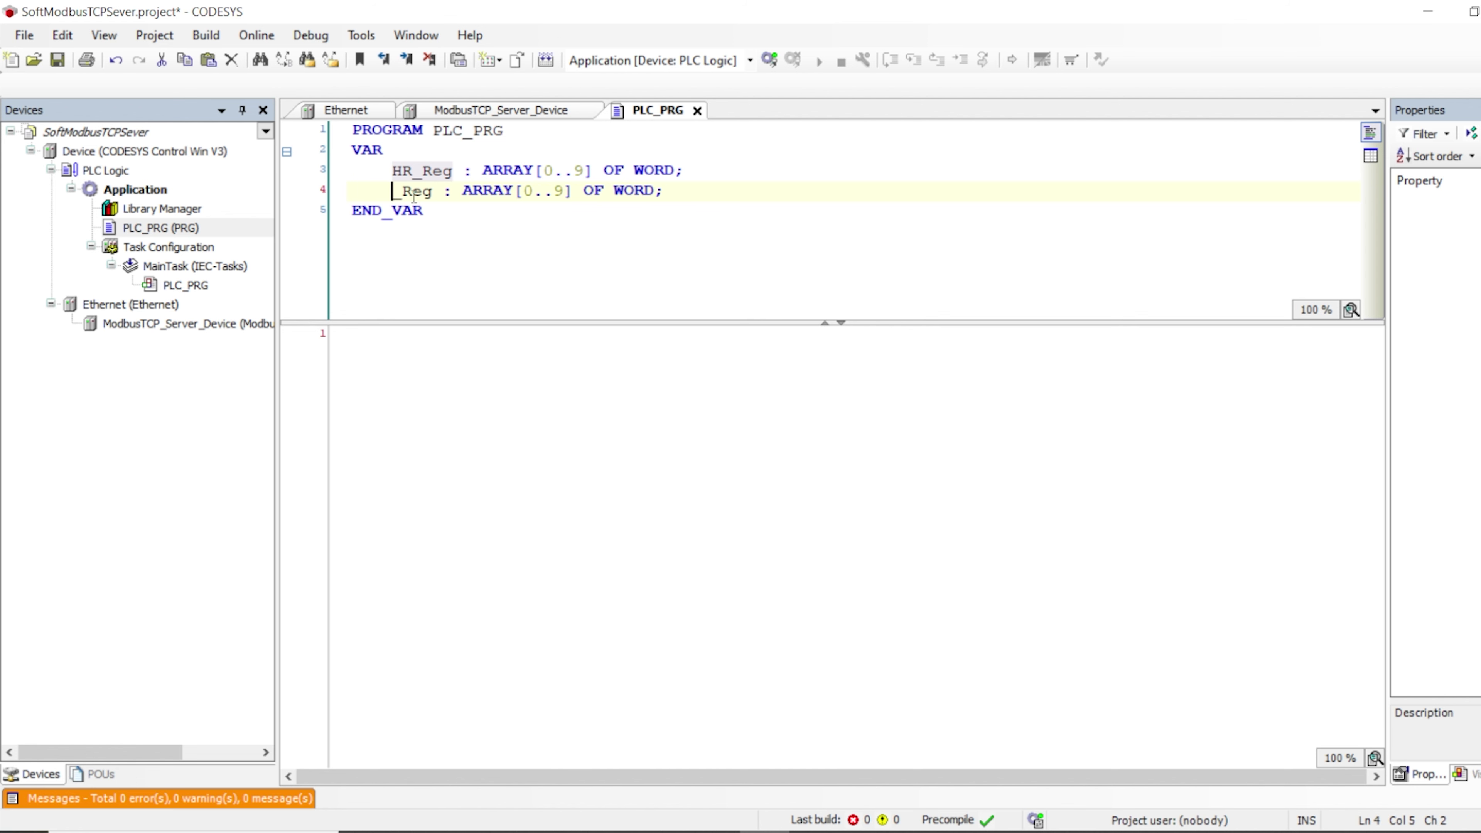
text(IR)
click(519, 210)
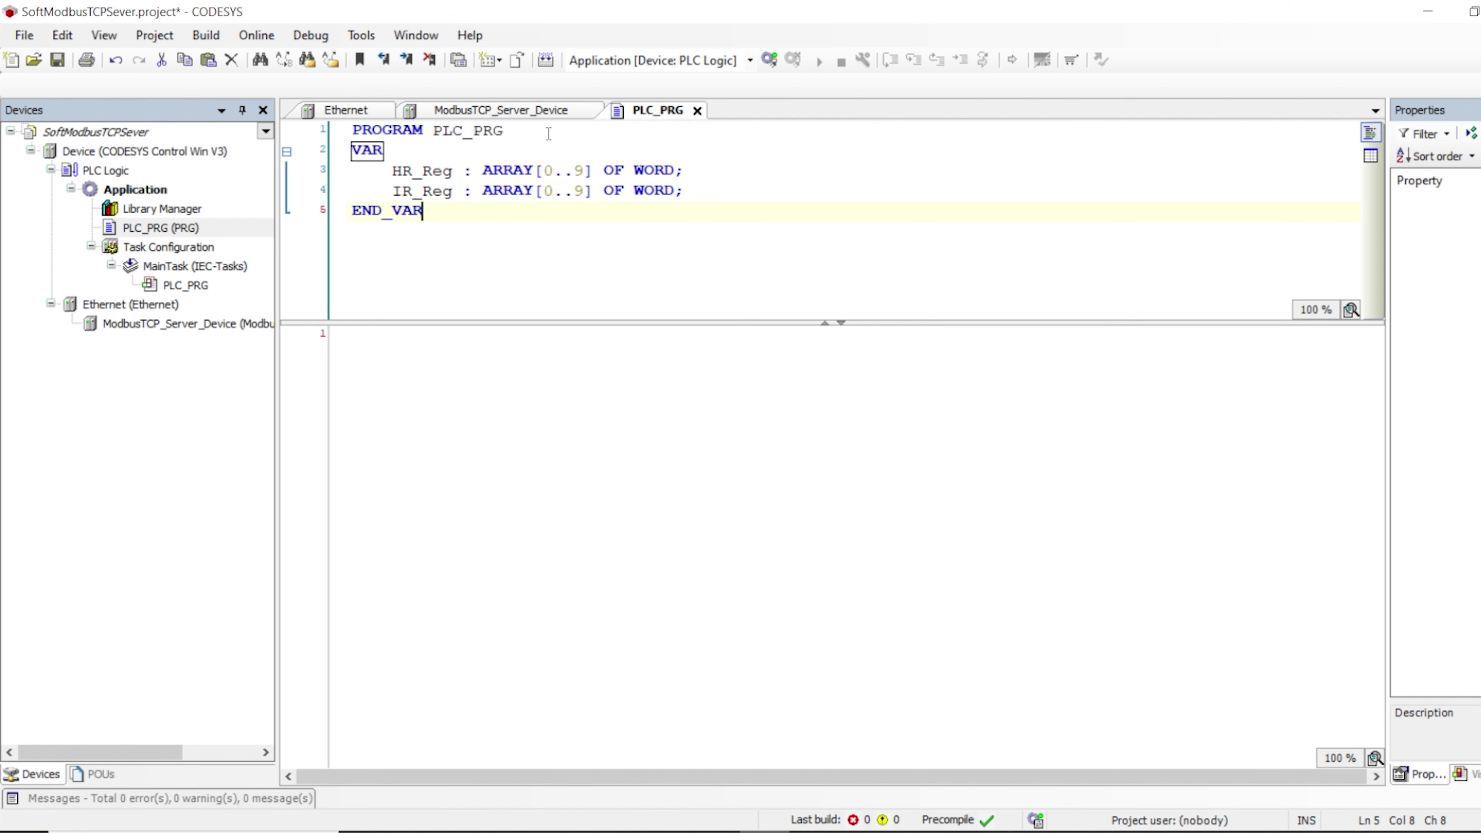
Check the Input Registers[0] entry in the server I/O mapping, then return to PLC_PRG
click(491, 111)
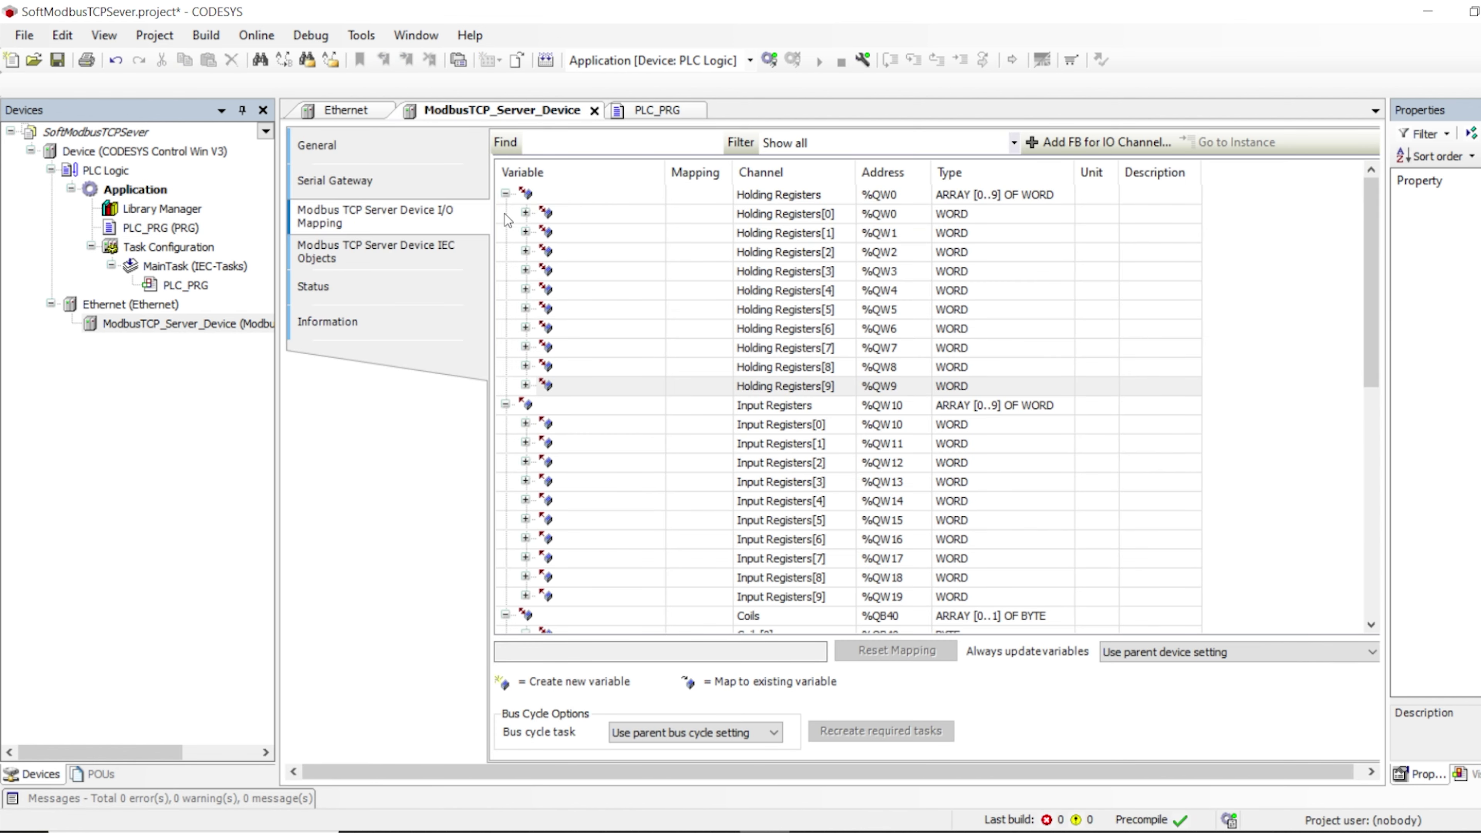
click(505, 193)
click(955, 234)
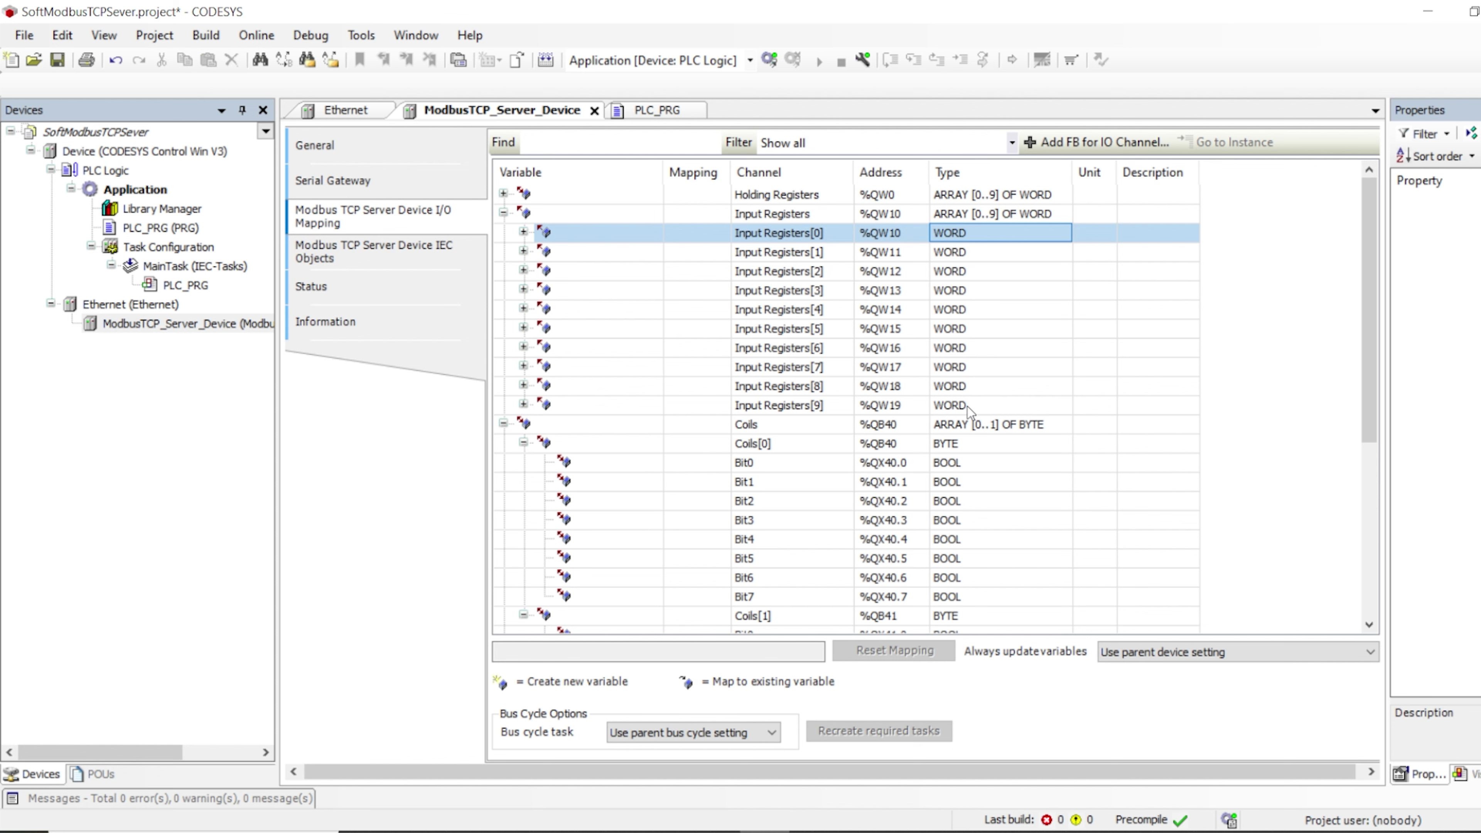
click(657, 110)
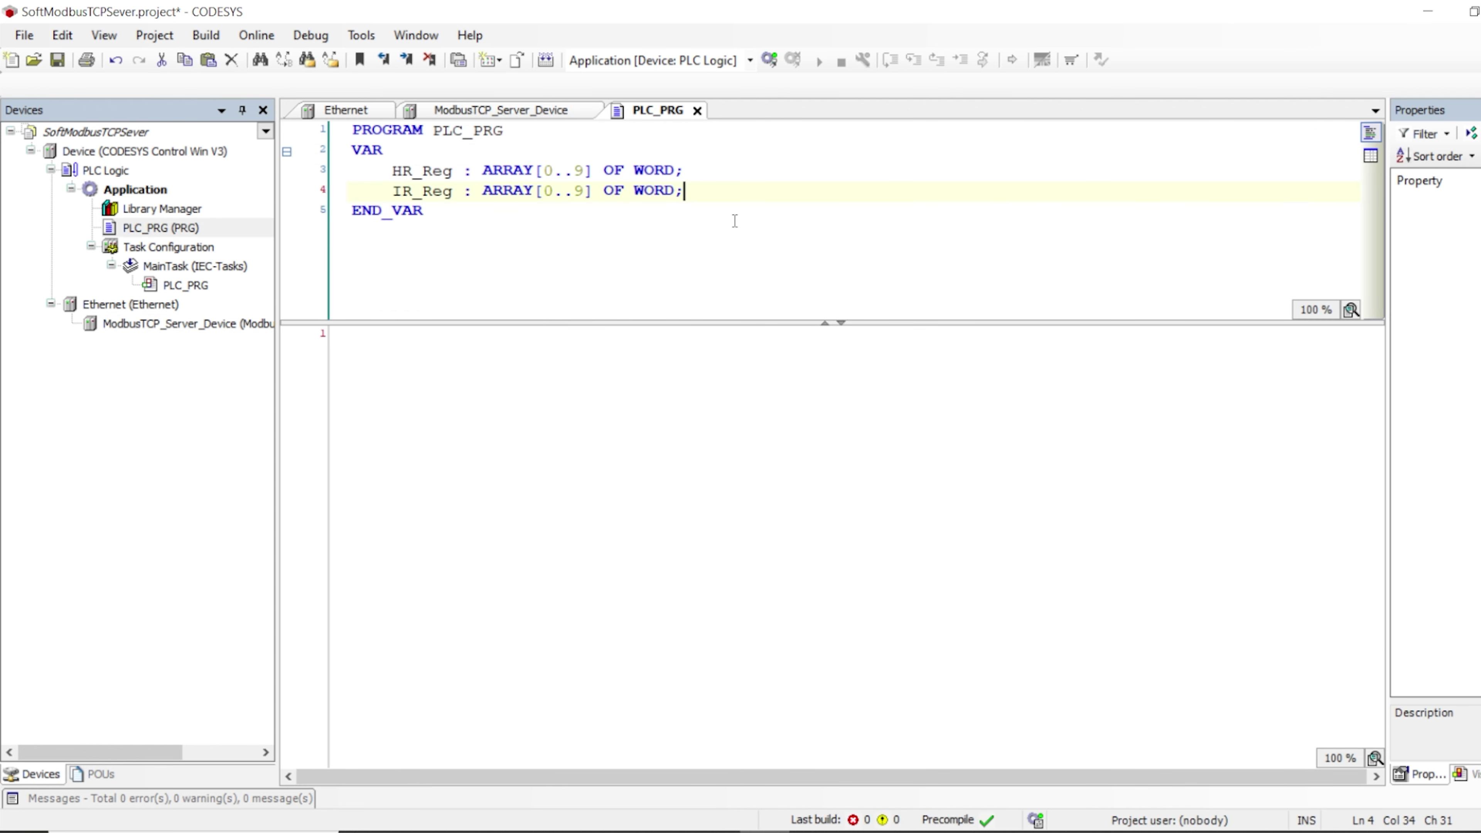
Declare DI_Reg as ARRAY [0..1] OF BYTE below IR_Reg
key(Return)
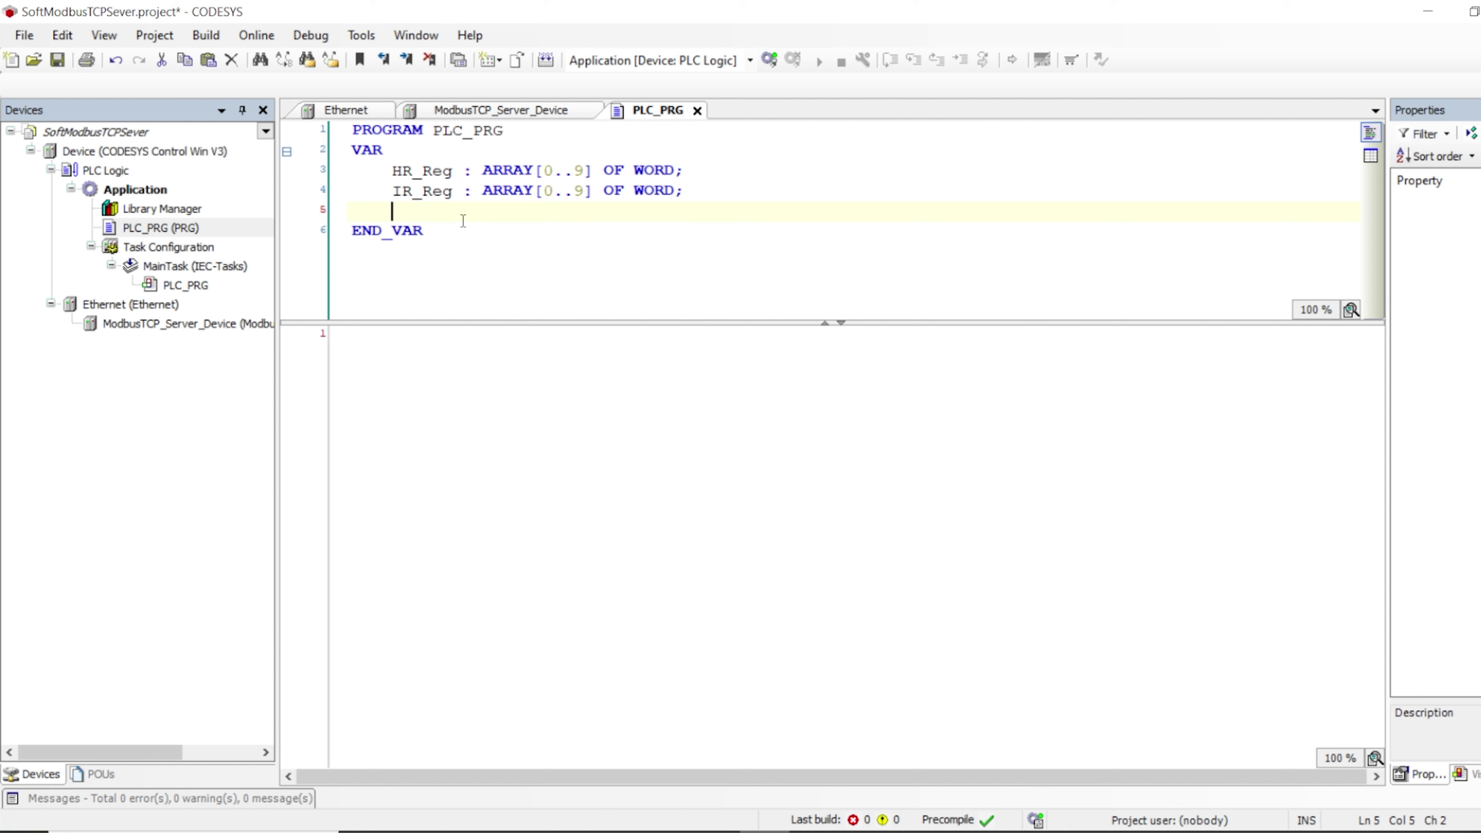
text(DI_)
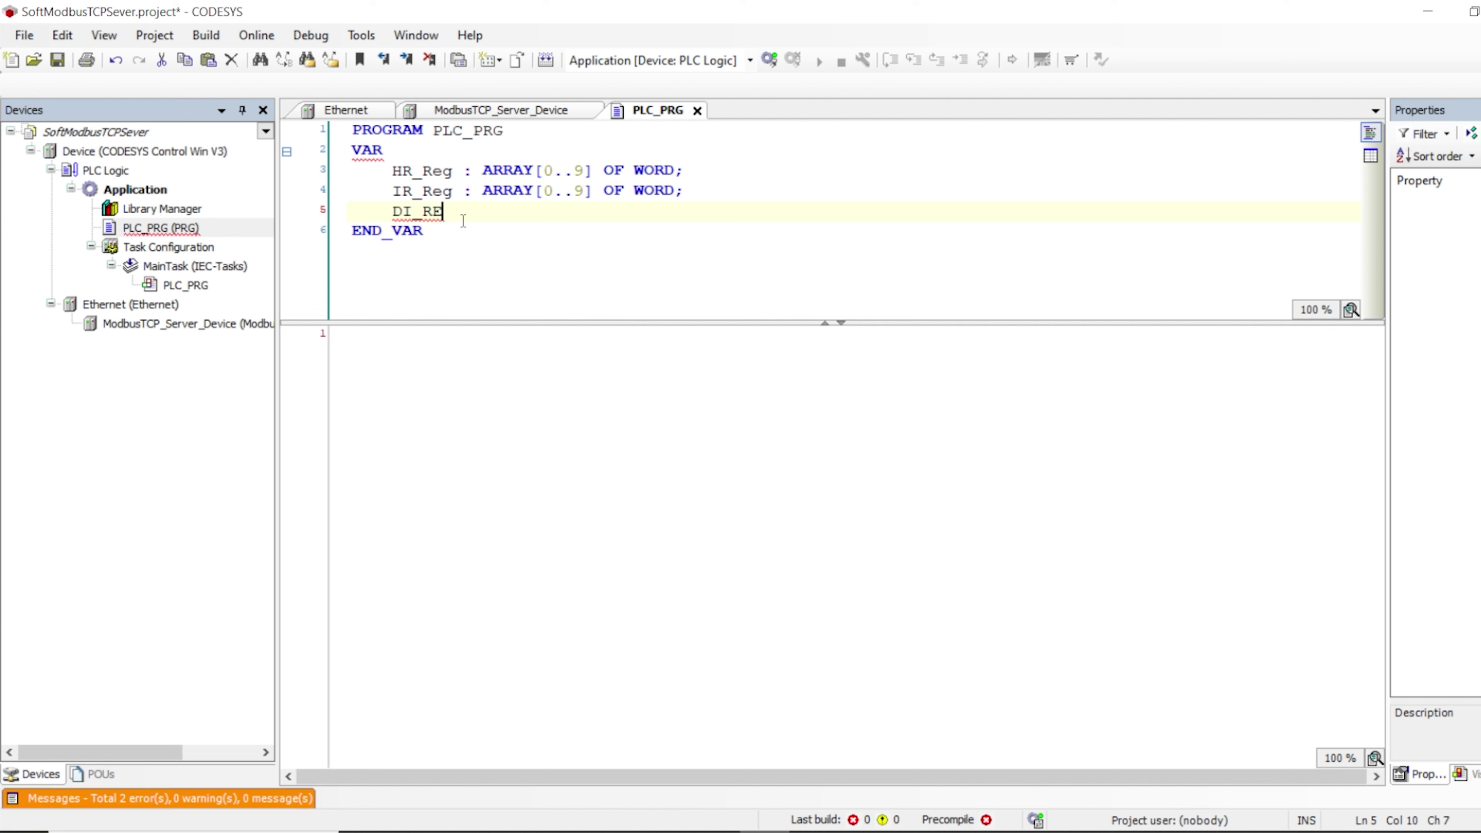
text(rEG)
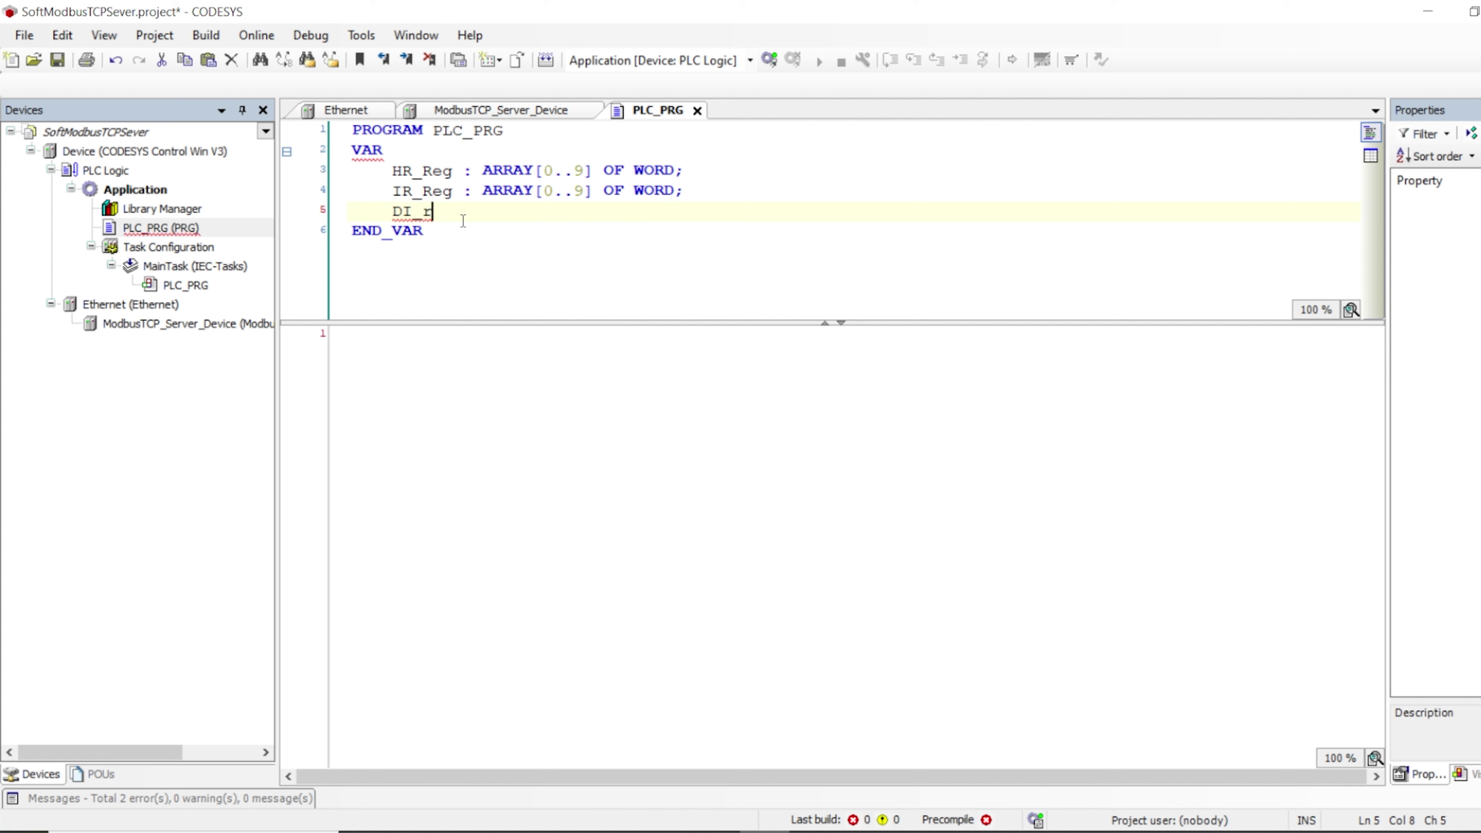
key(BackSpace)
key(BackSpace)
key(BackSpace)
text(reG)
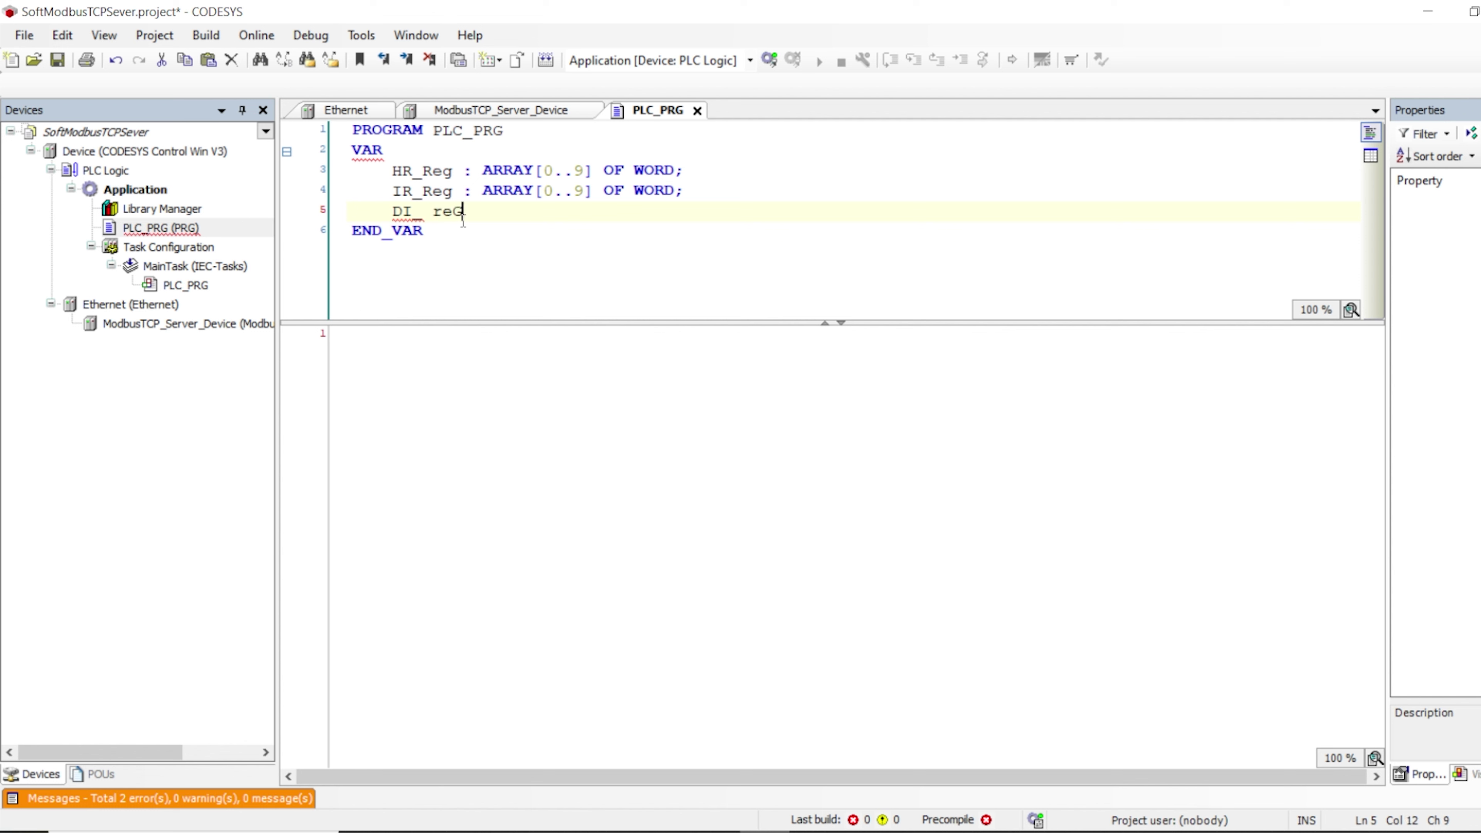
text( : AR)
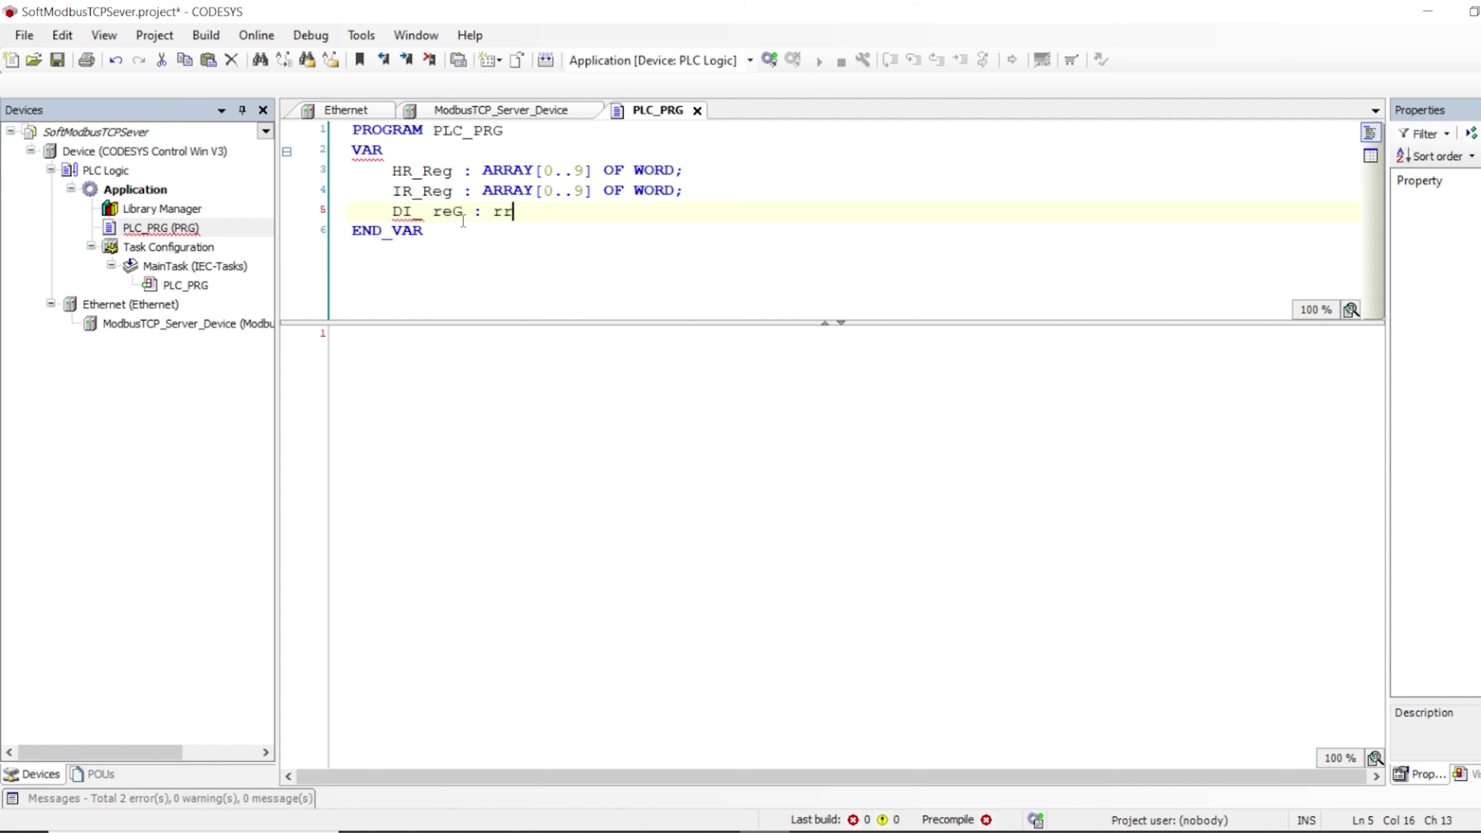
key(BackSpace)
key(BackSpace)
text(ARRA)
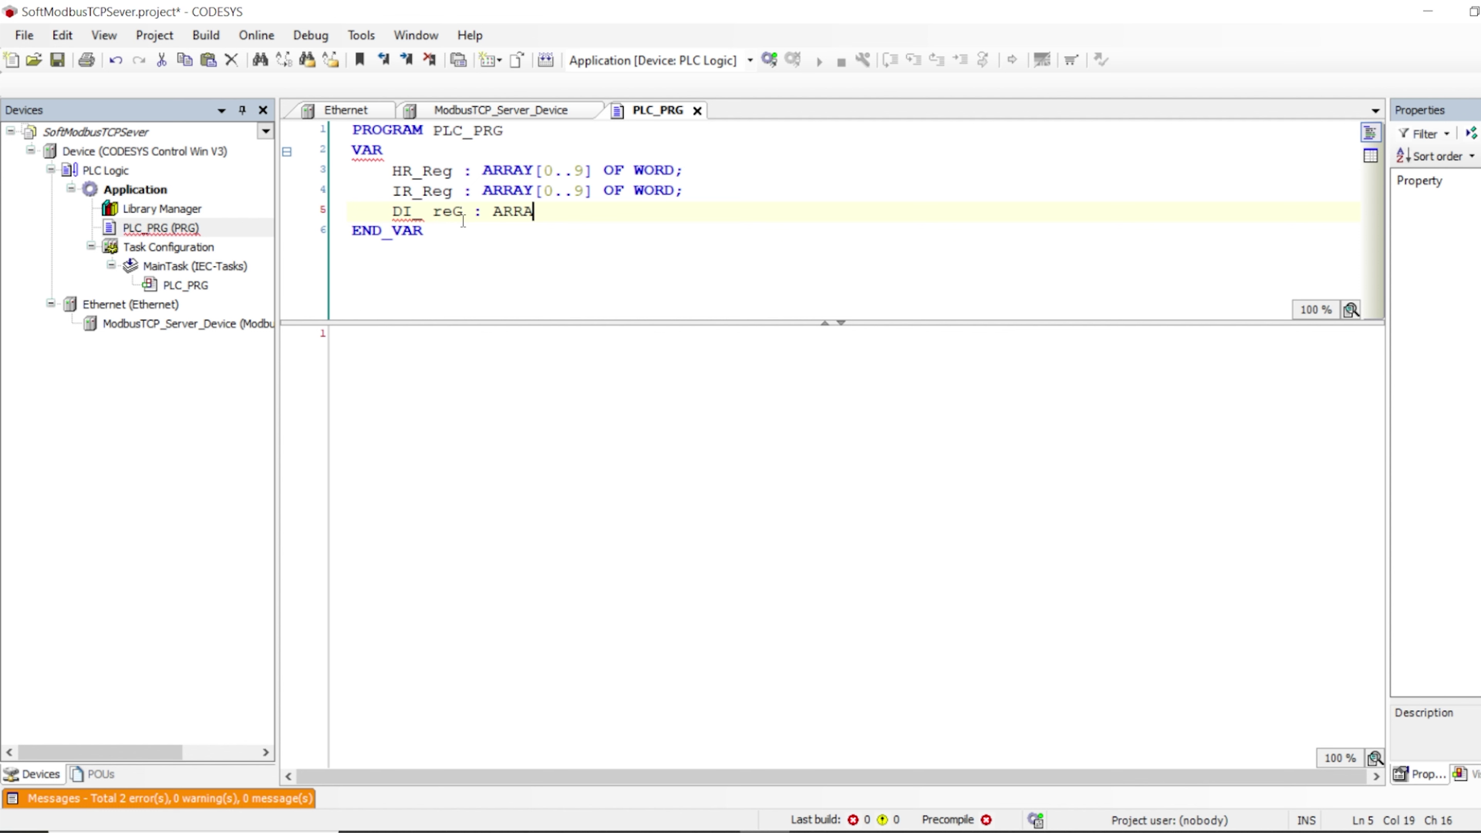
text(Y [0..)
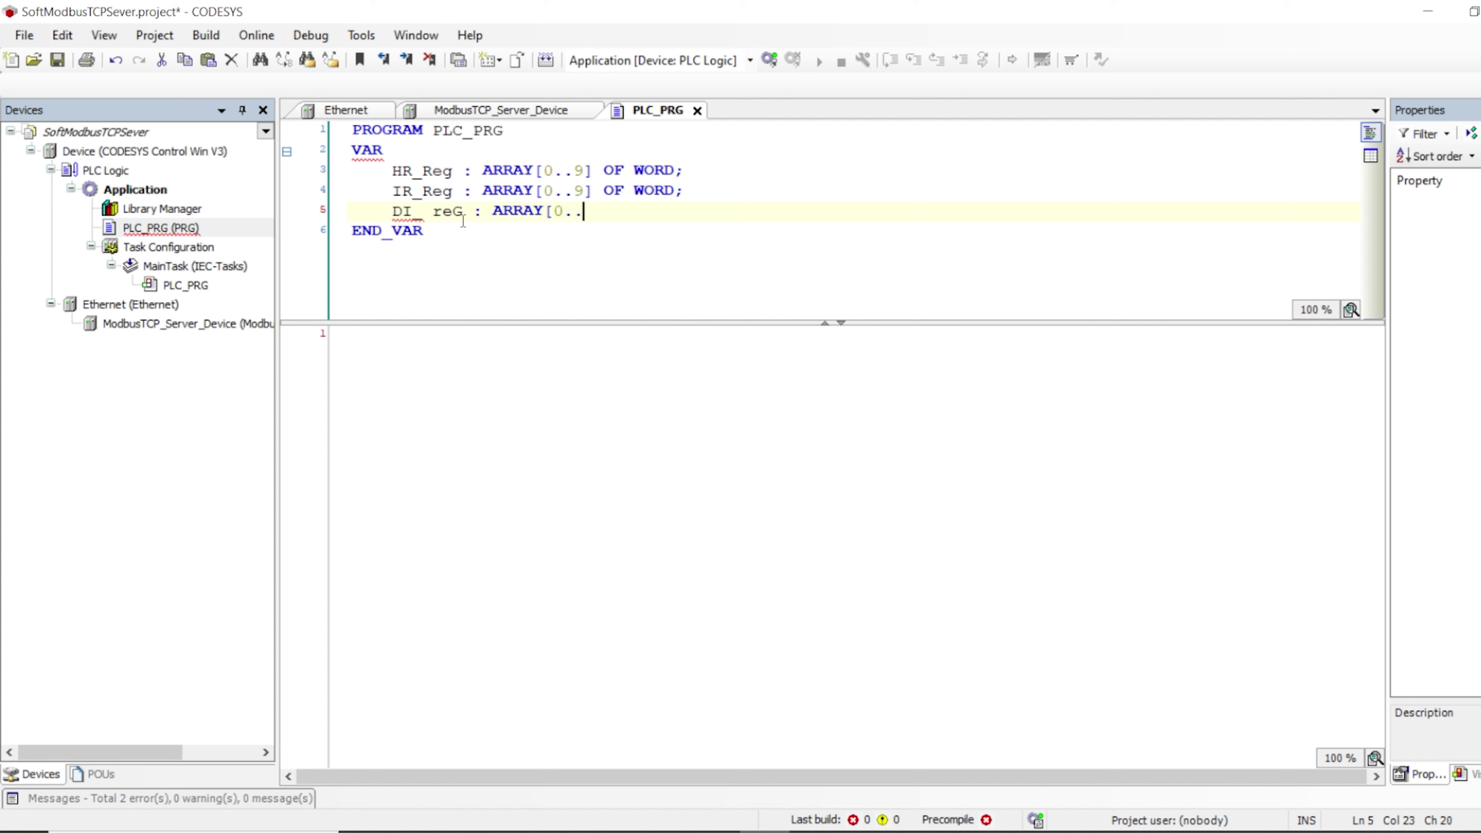
text(1[)
key(BackSpace)
text(] OF BY)
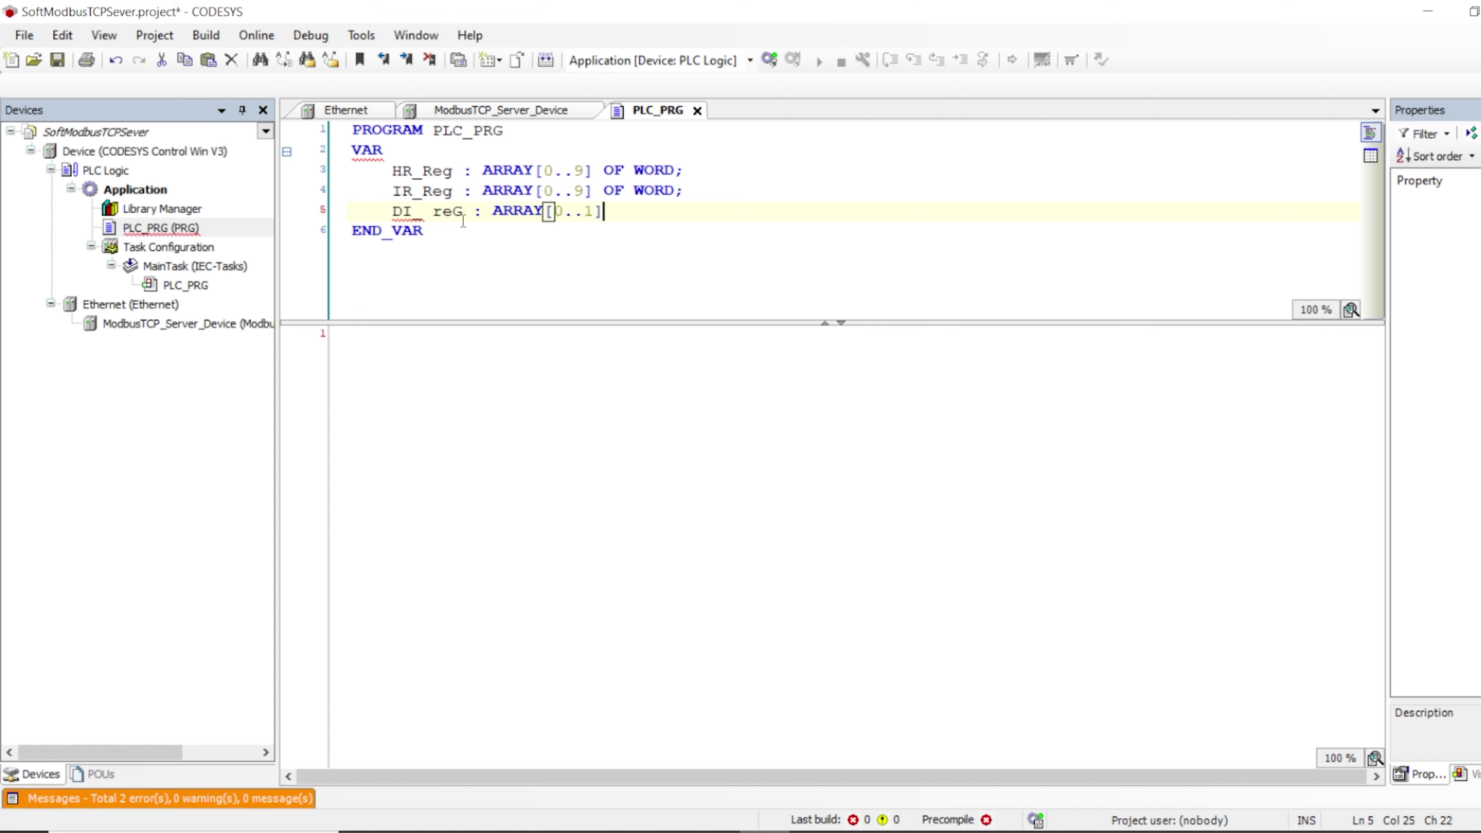
text(TE;)
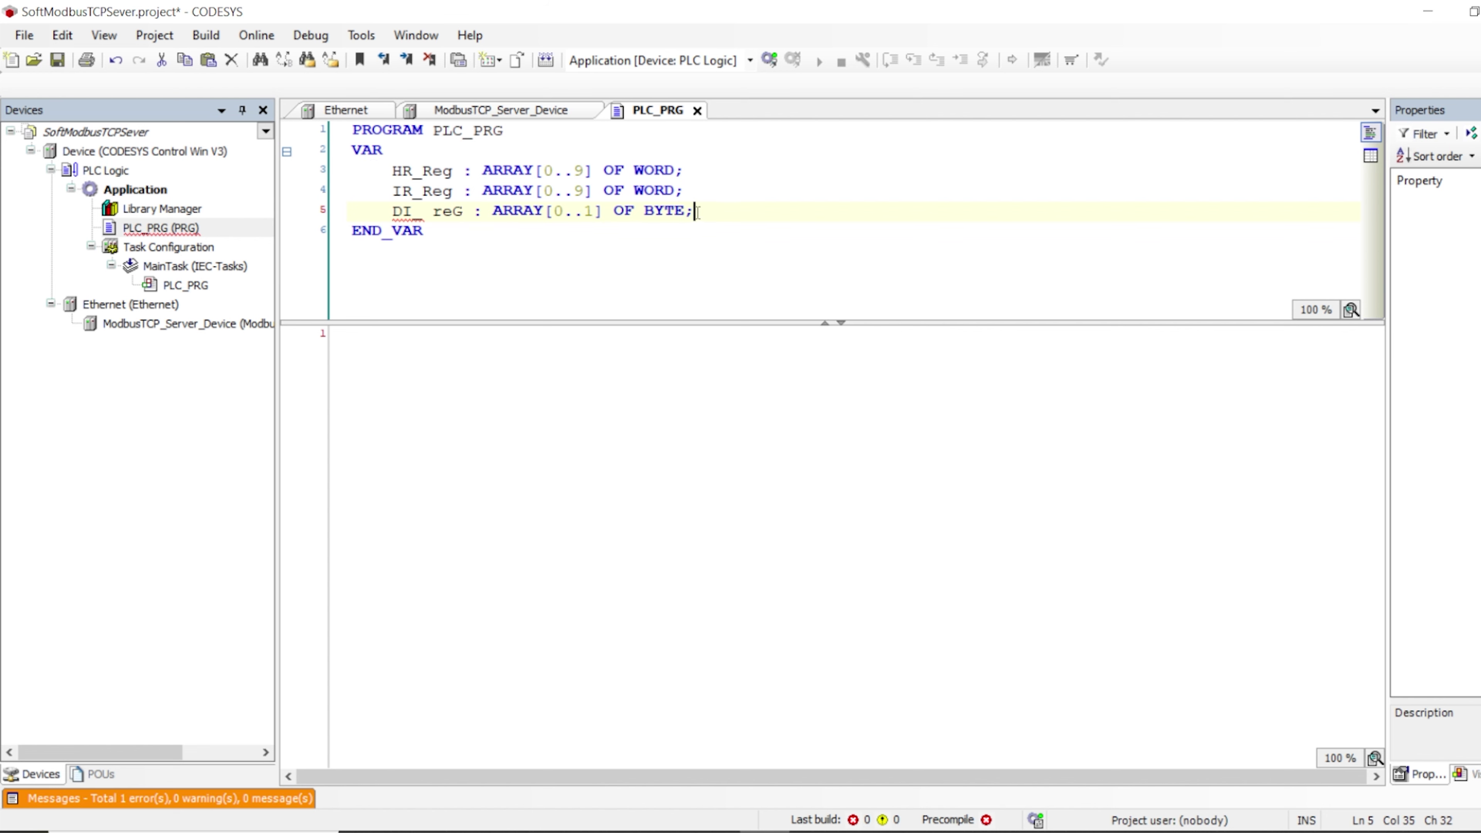
Duplicate the DI_Reg line as C_Reg, also ARRAY [0..1] OF BYTE, fixing the DI_Reg spelling
drag(694, 210, 385, 211)
key(ctrl+c)
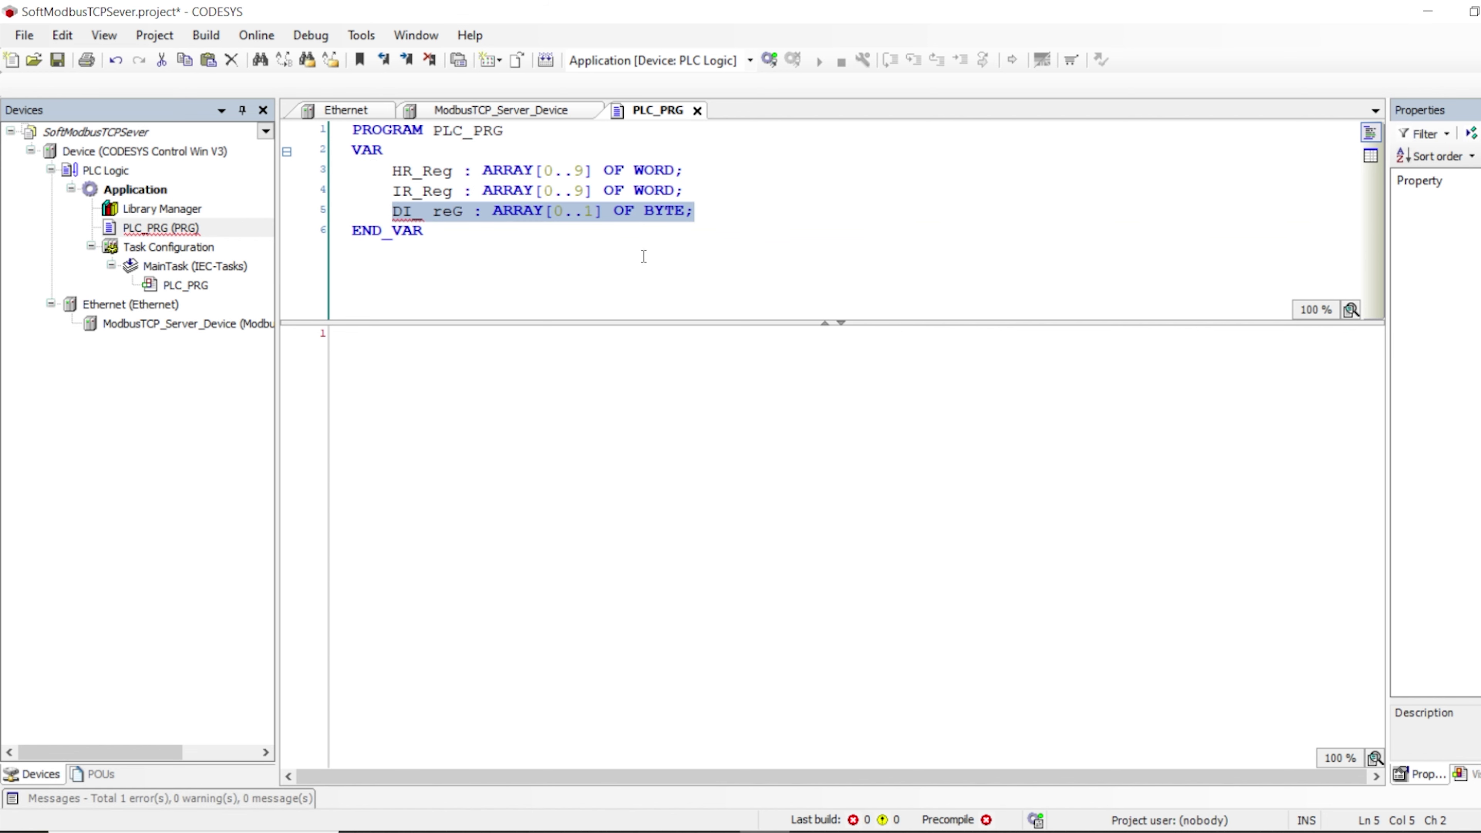
click(715, 210)
key(Return)
key(ctrl+v)
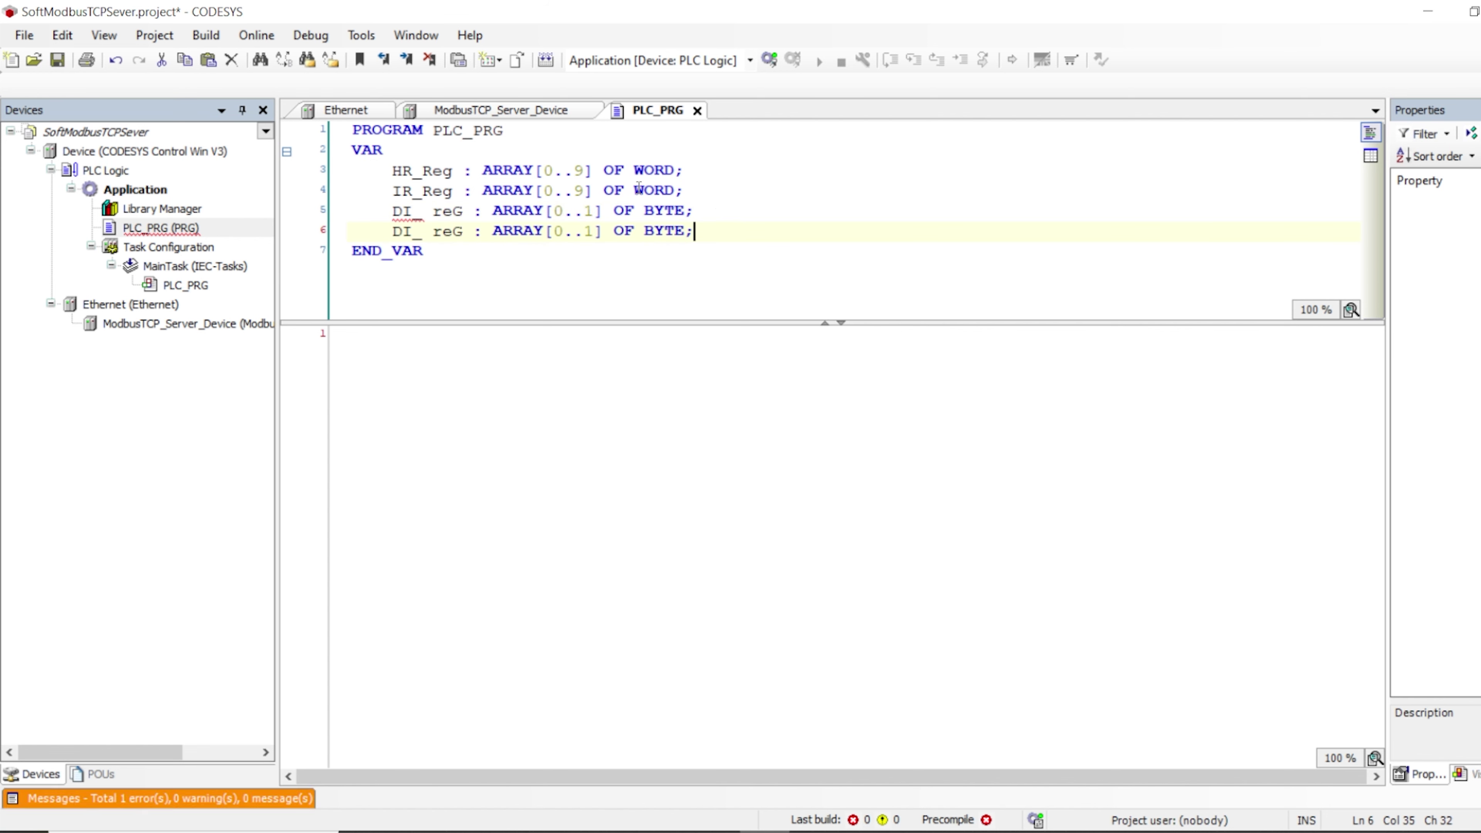
click(431, 210)
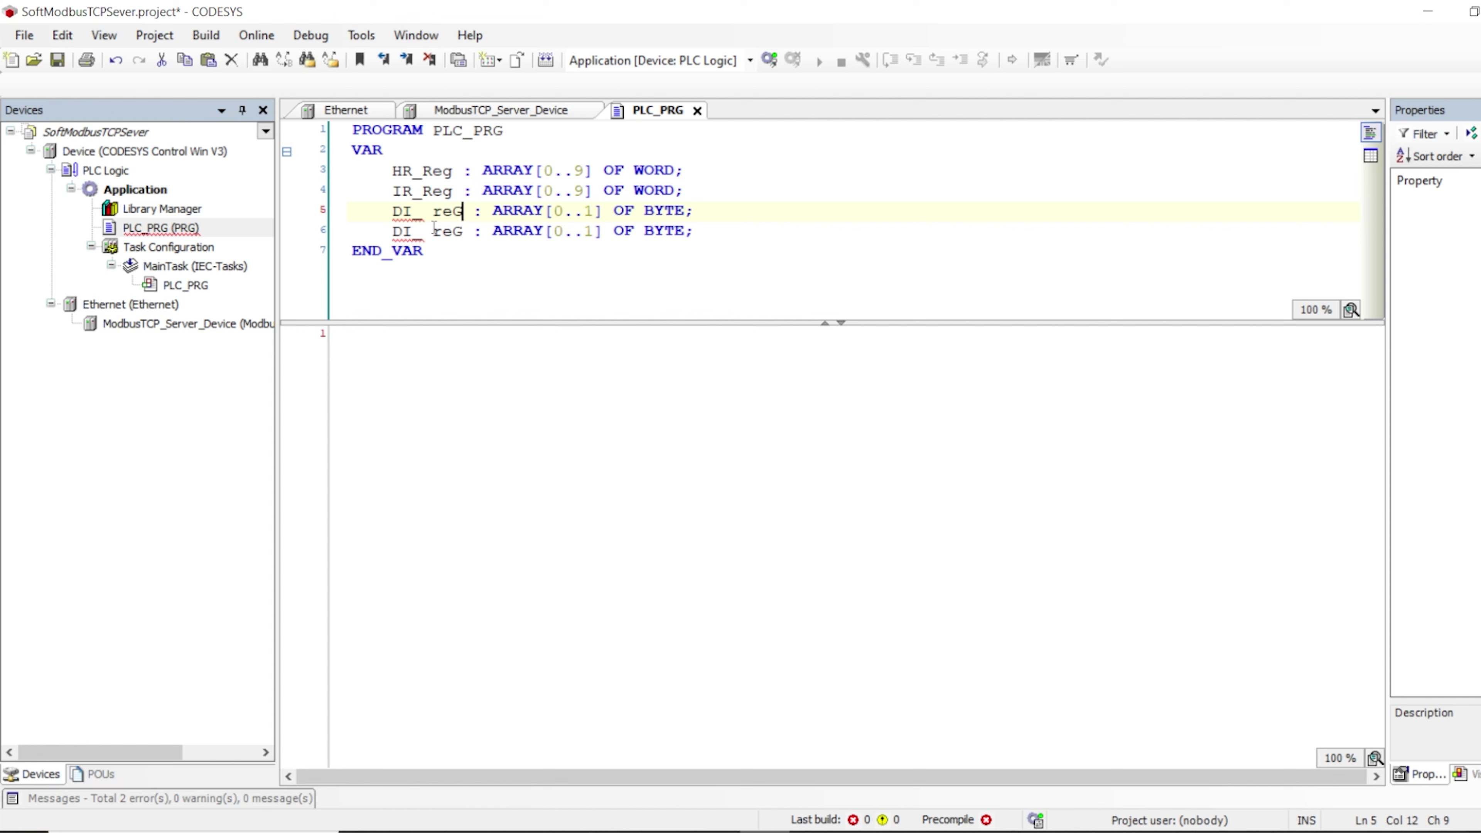
key(Delete)
key(Delete)
key(Delete)
key(BackSpace)
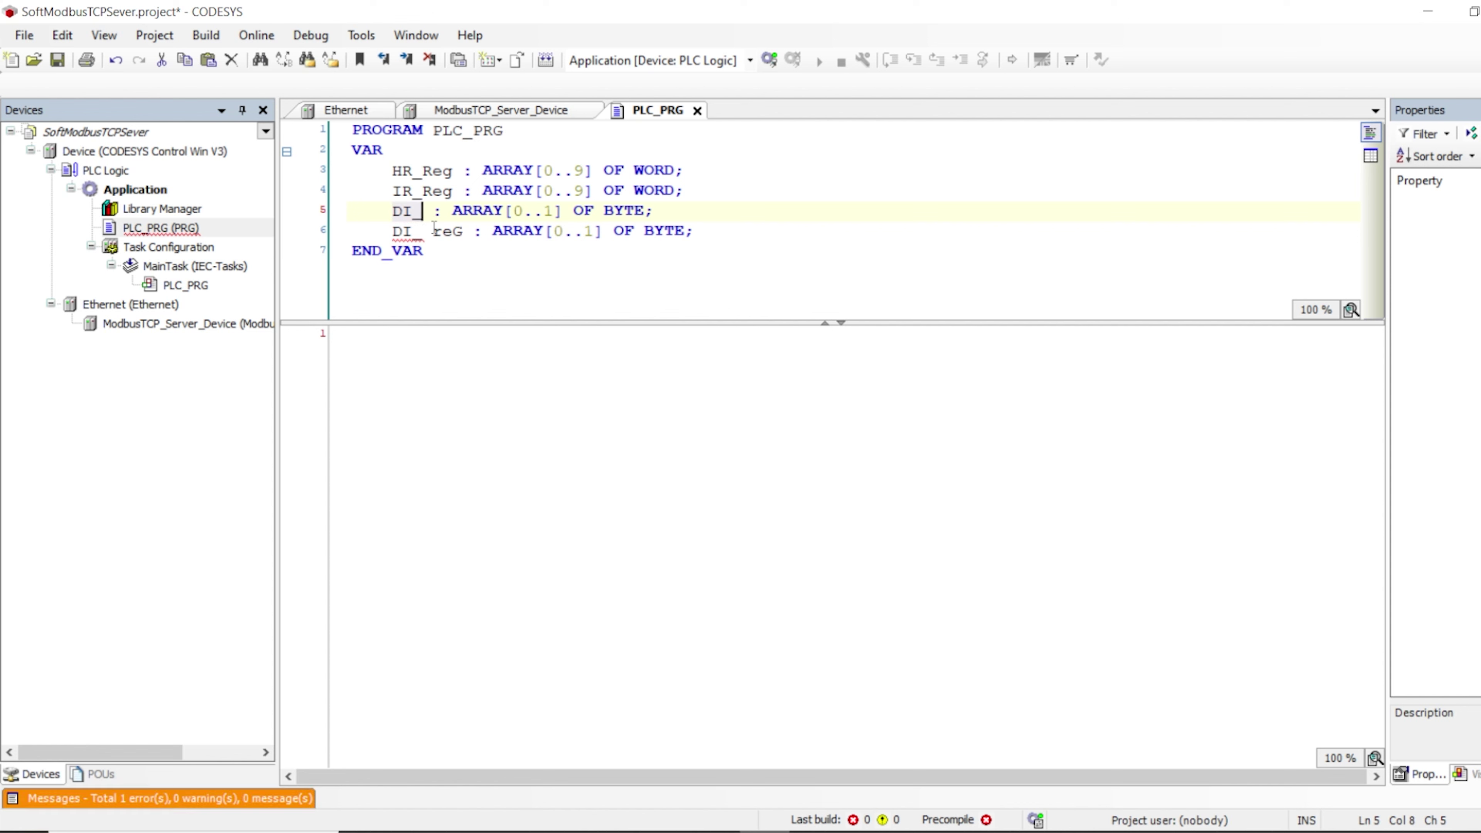
text(Reg)
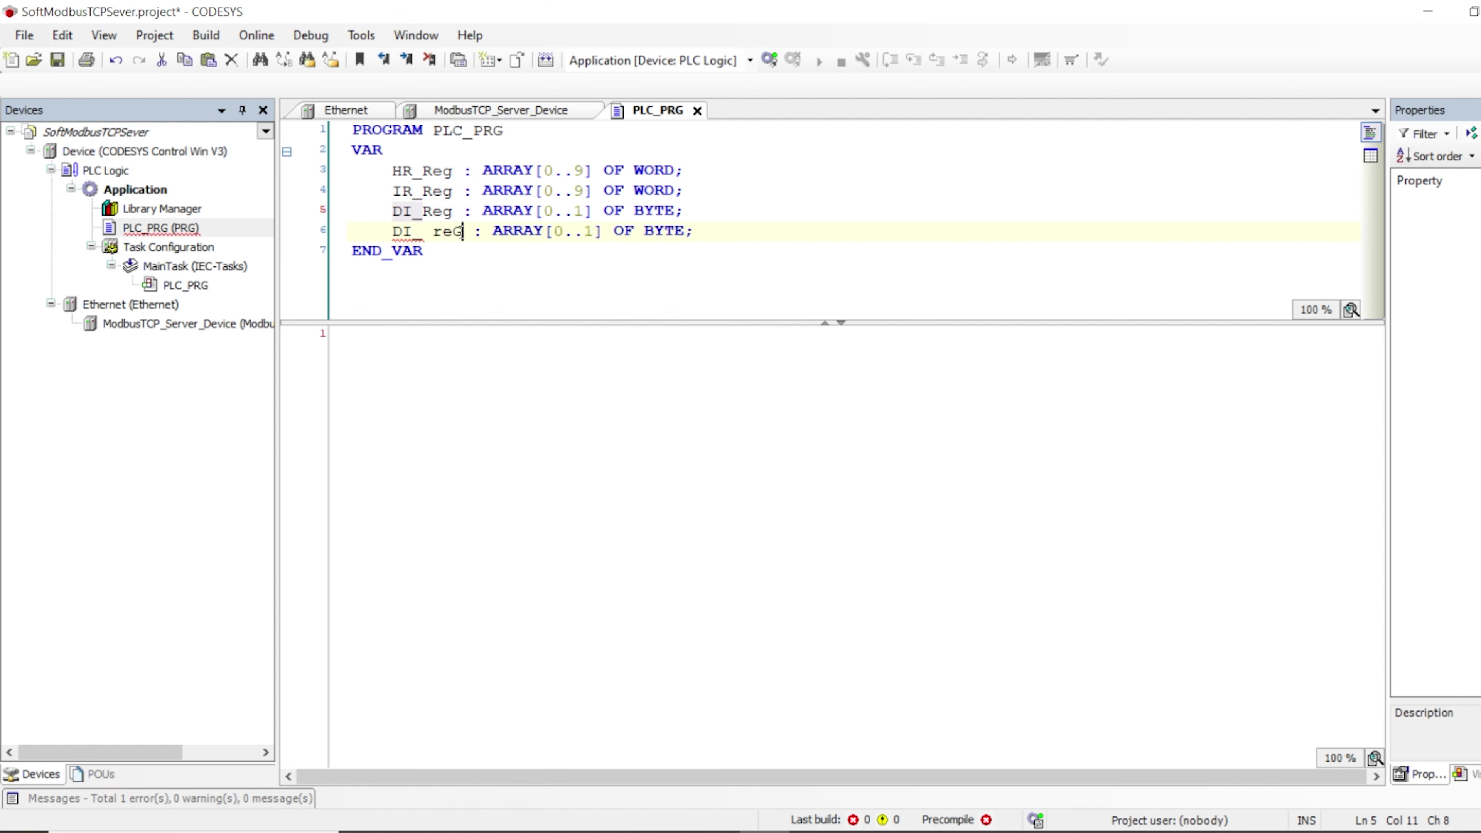
click(463, 233)
key(BackSpace)
key(BackSpace)
key(BackSpace)
key(BackSpace)
key(BackSpace)
key(BackSpace)
key(BackSpace)
text(C_)
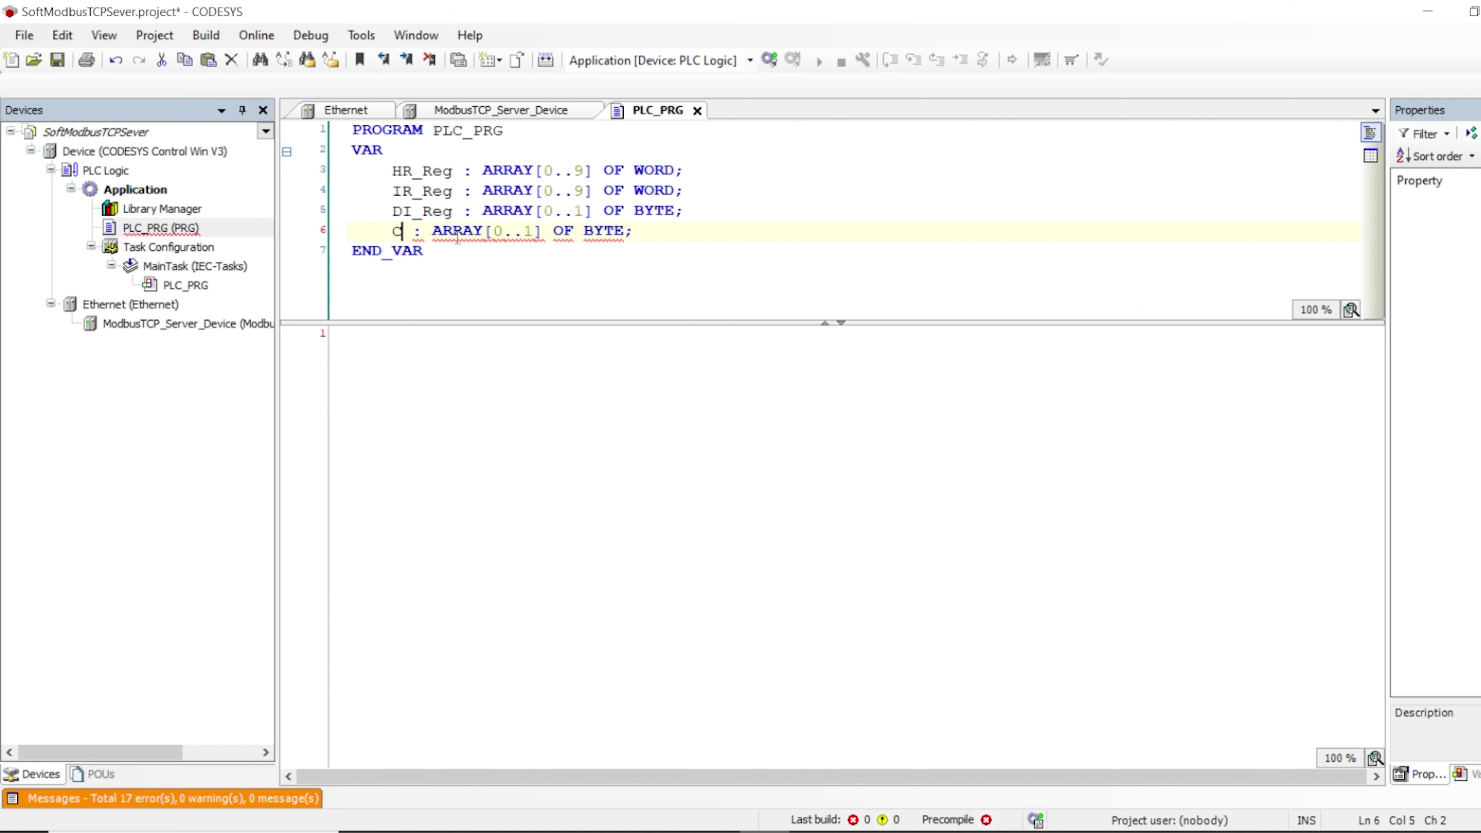
text(Reg)
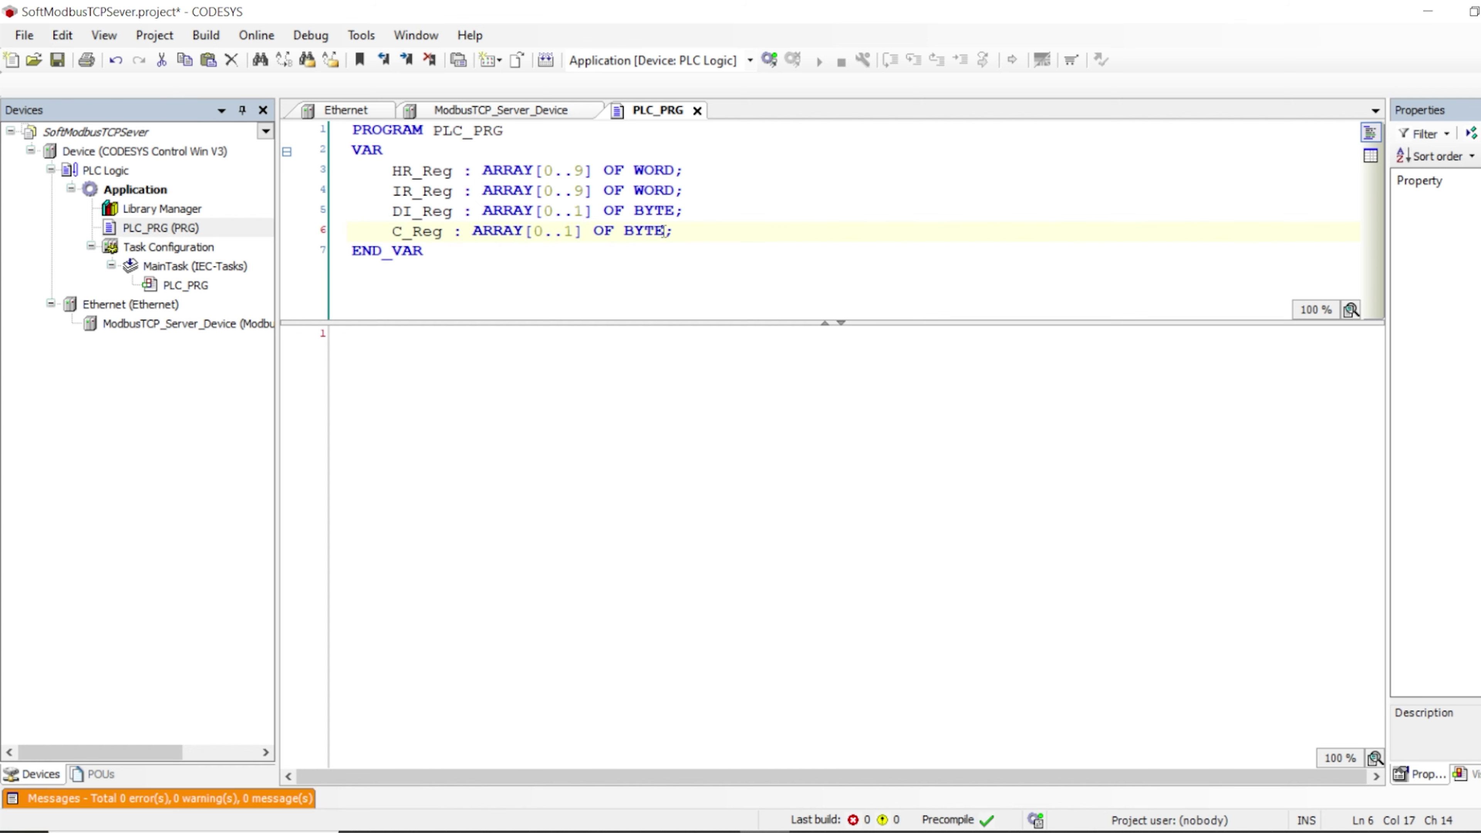
Save the project with Ctrl+S and bring up the server device's I/O mapping
click(479, 110)
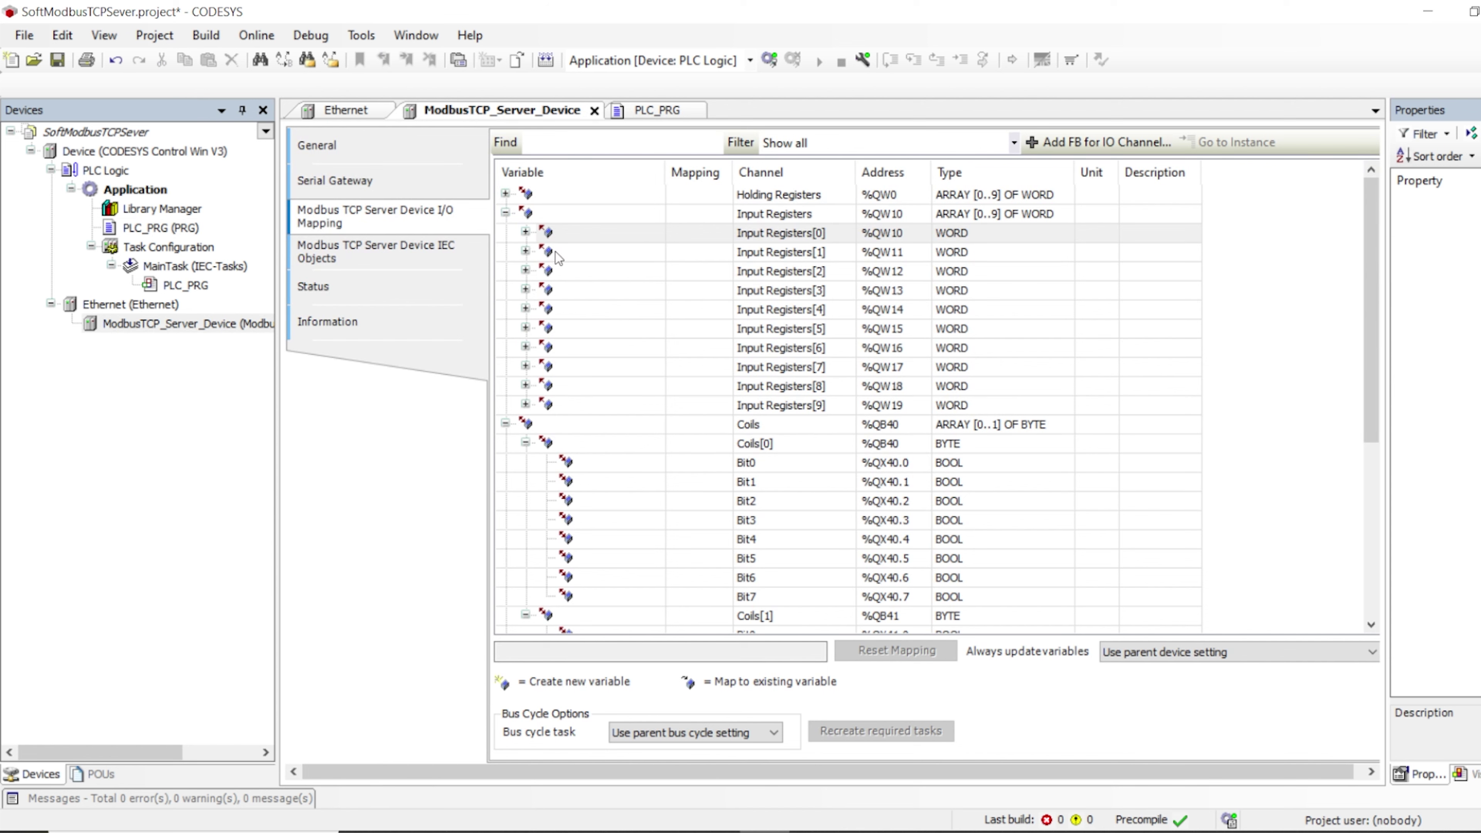
scroll(555, 251, down, 5)
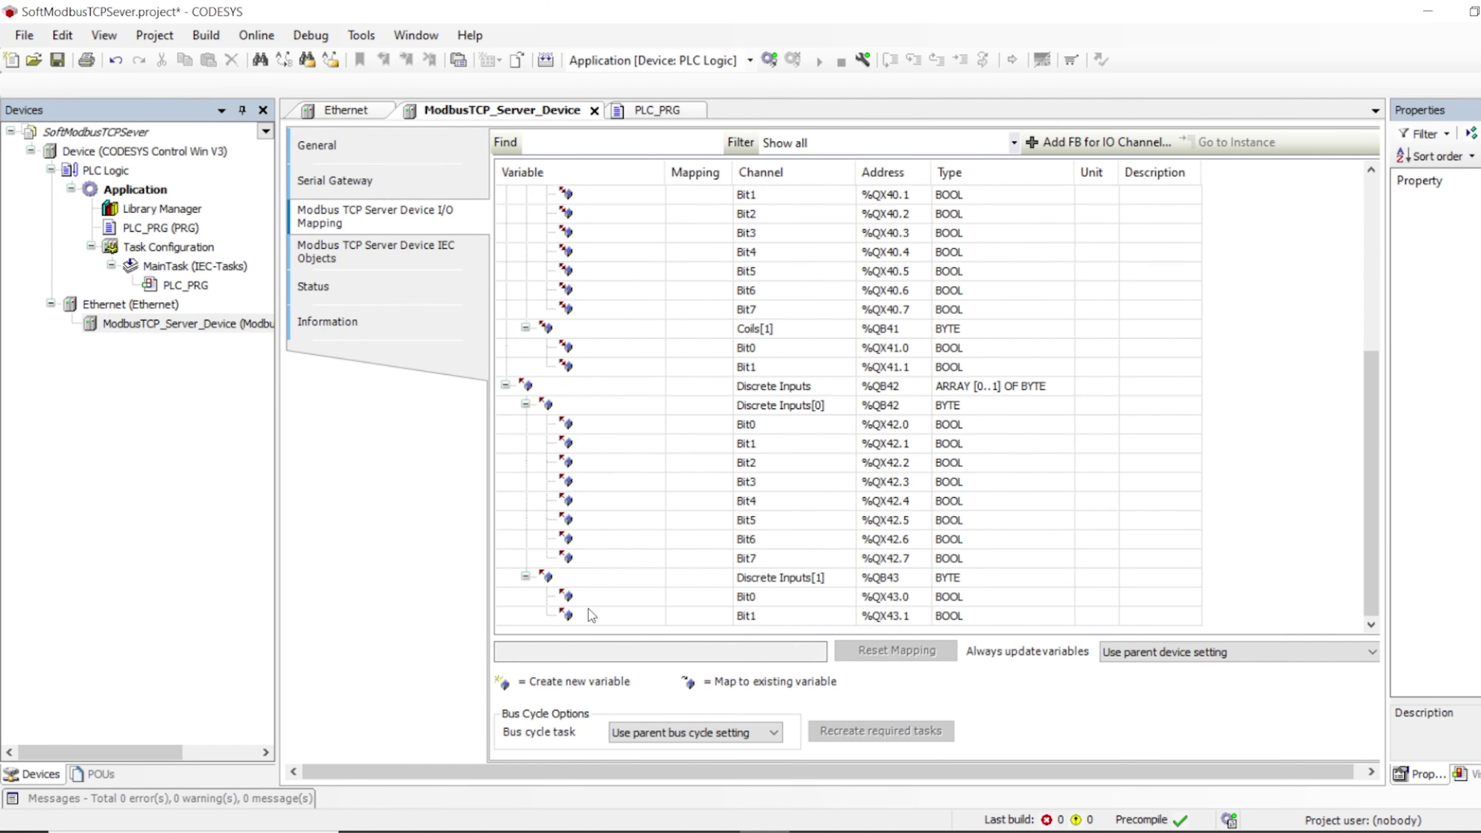
scroll(579, 423, up, 4)
double_click(130, 227)
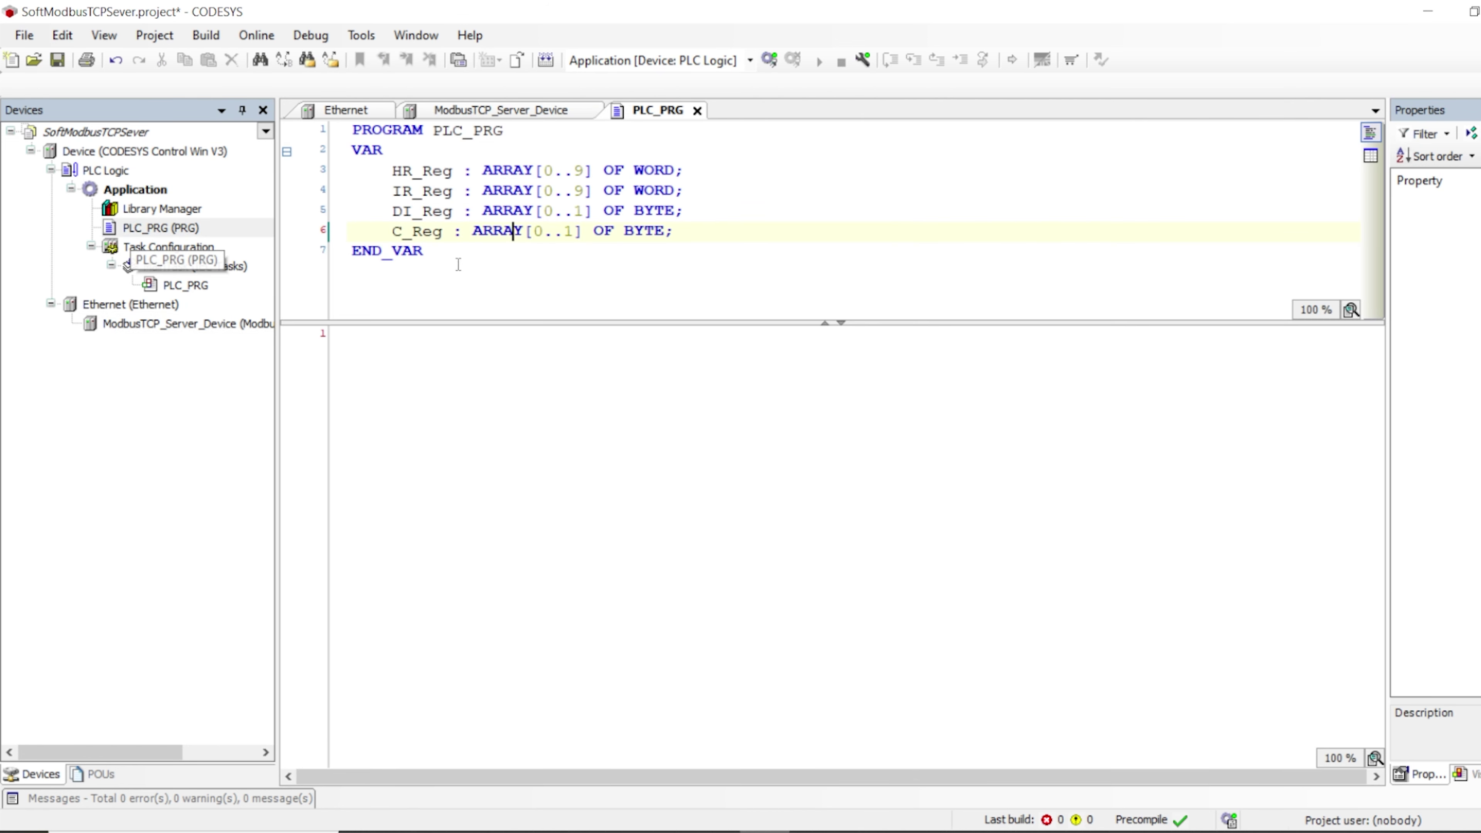
key(ctrl+s)
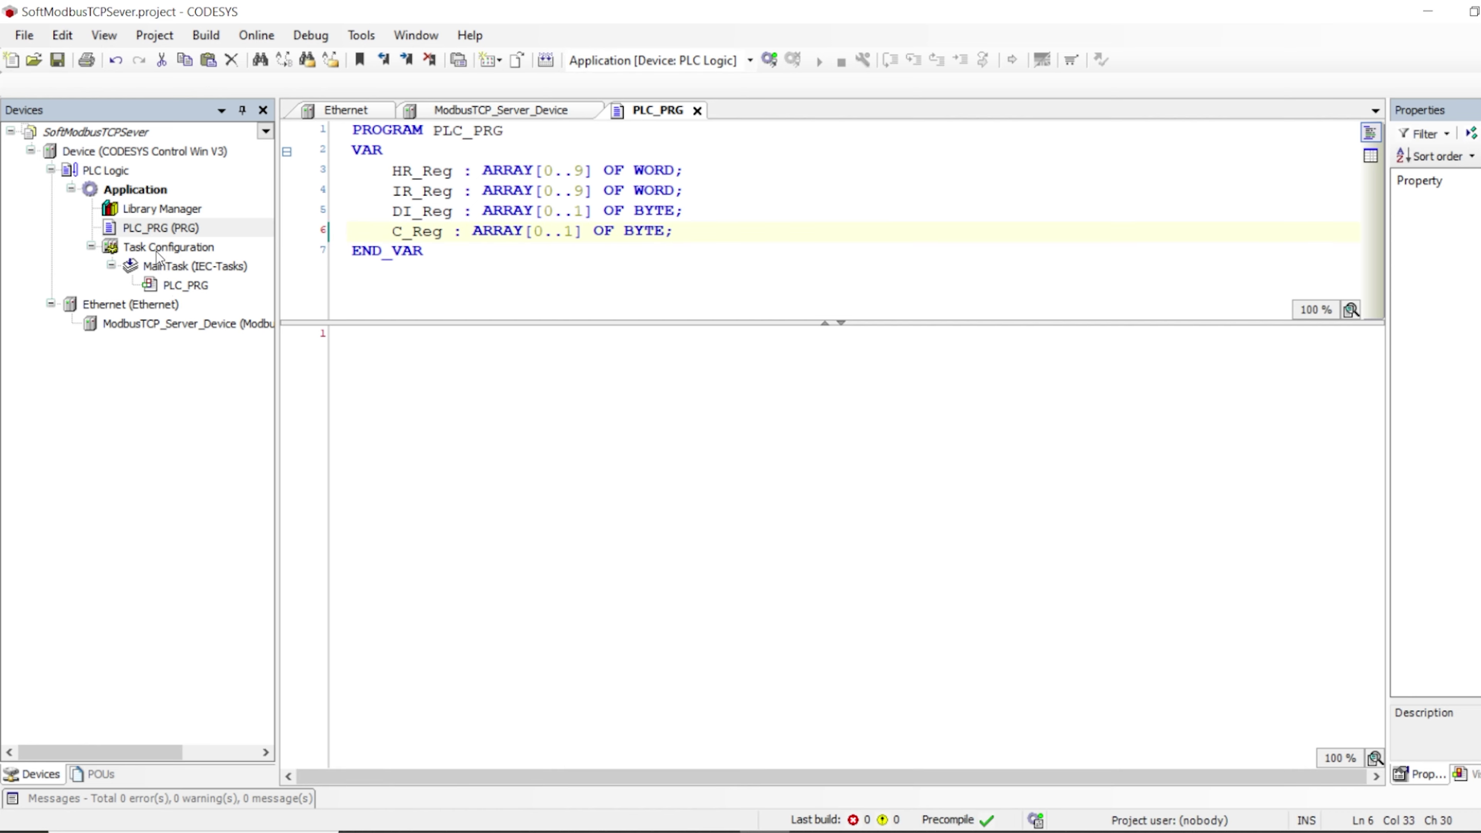
click(466, 111)
Map the Holding Registers channel to Application.PLC_PRG.HR_Reg via the Input Assistant
scroll(559, 292, up, 1)
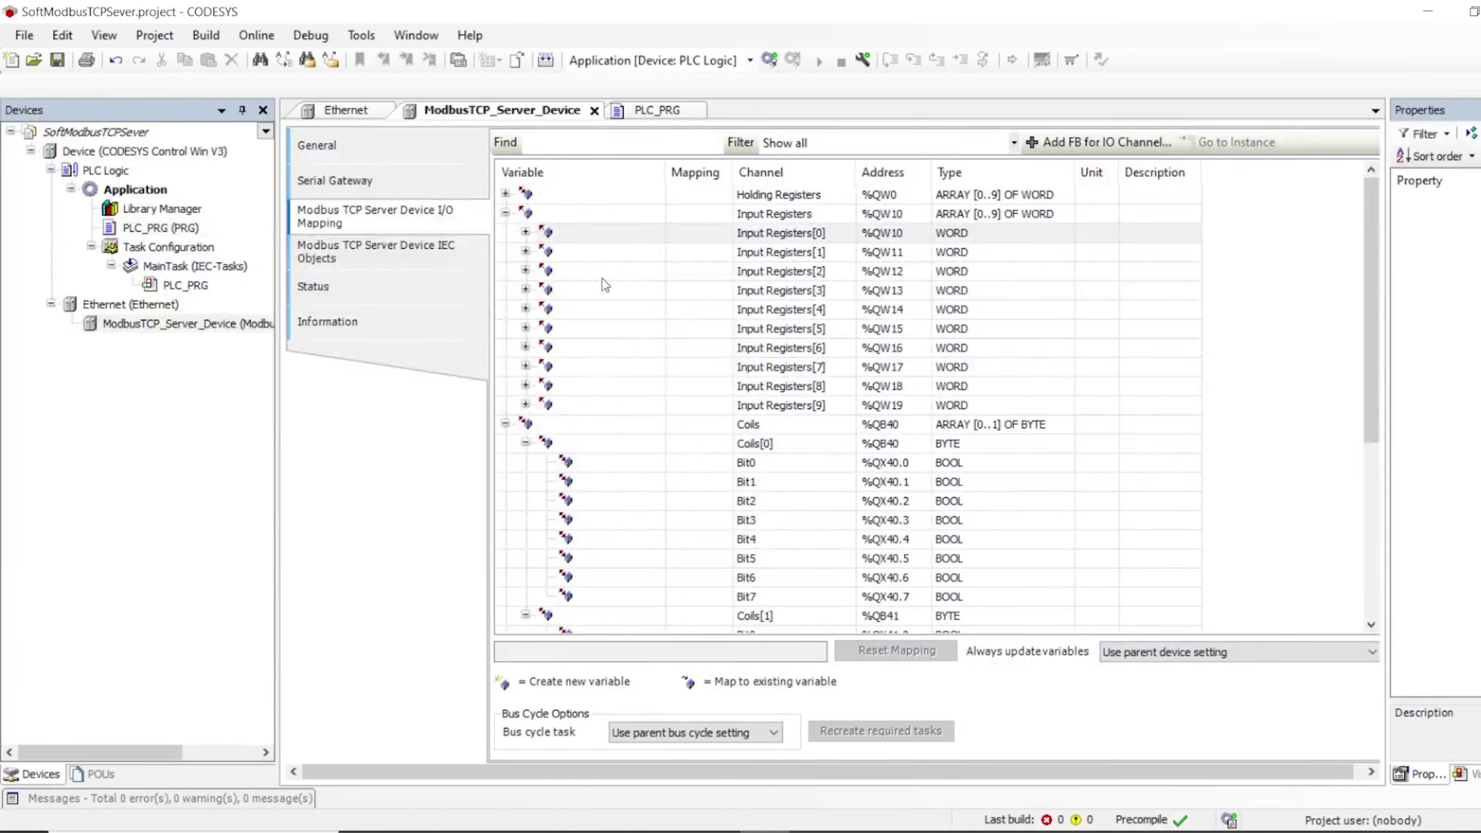
double_click(555, 193)
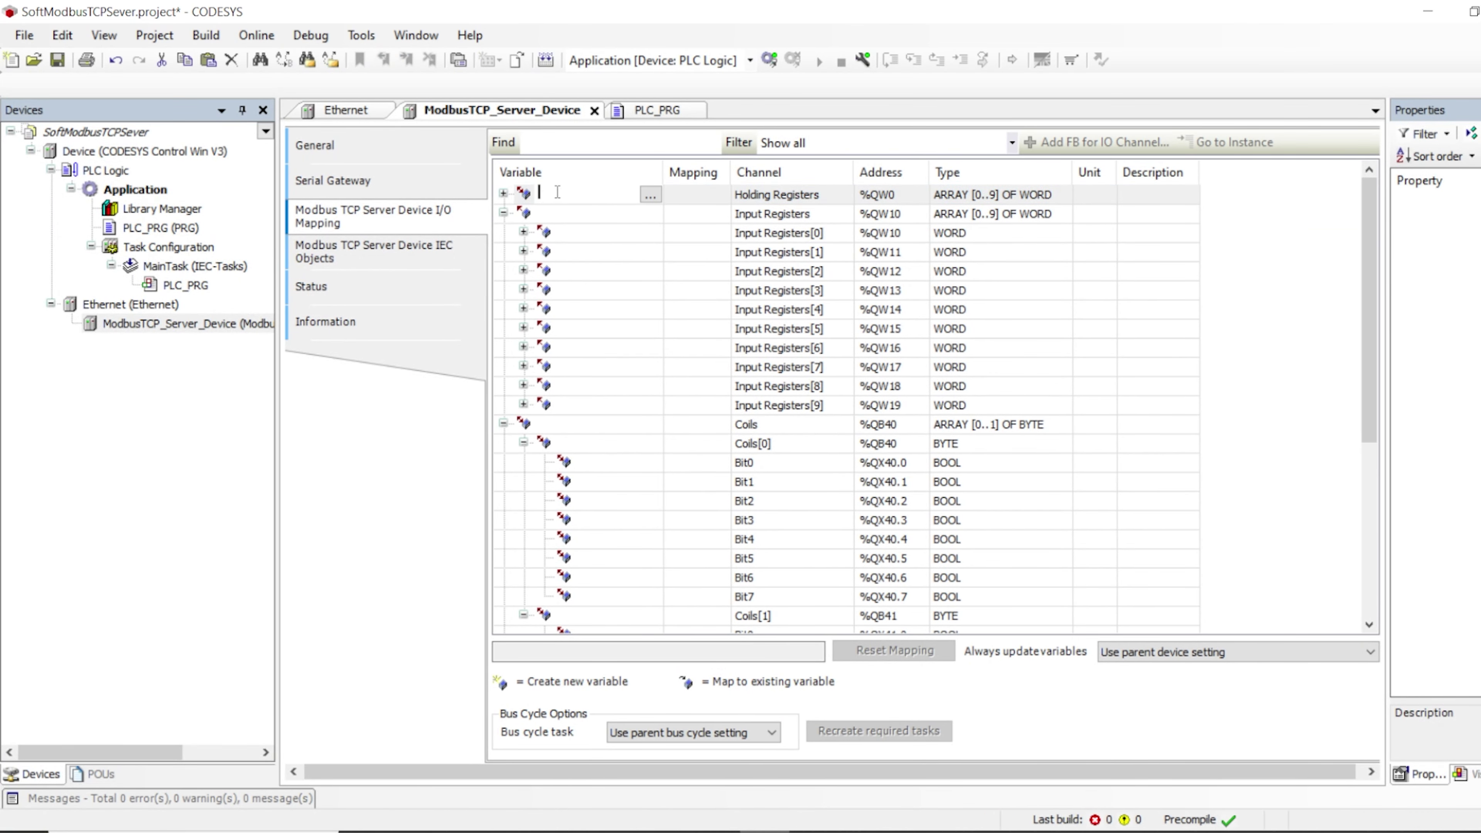
click(651, 196)
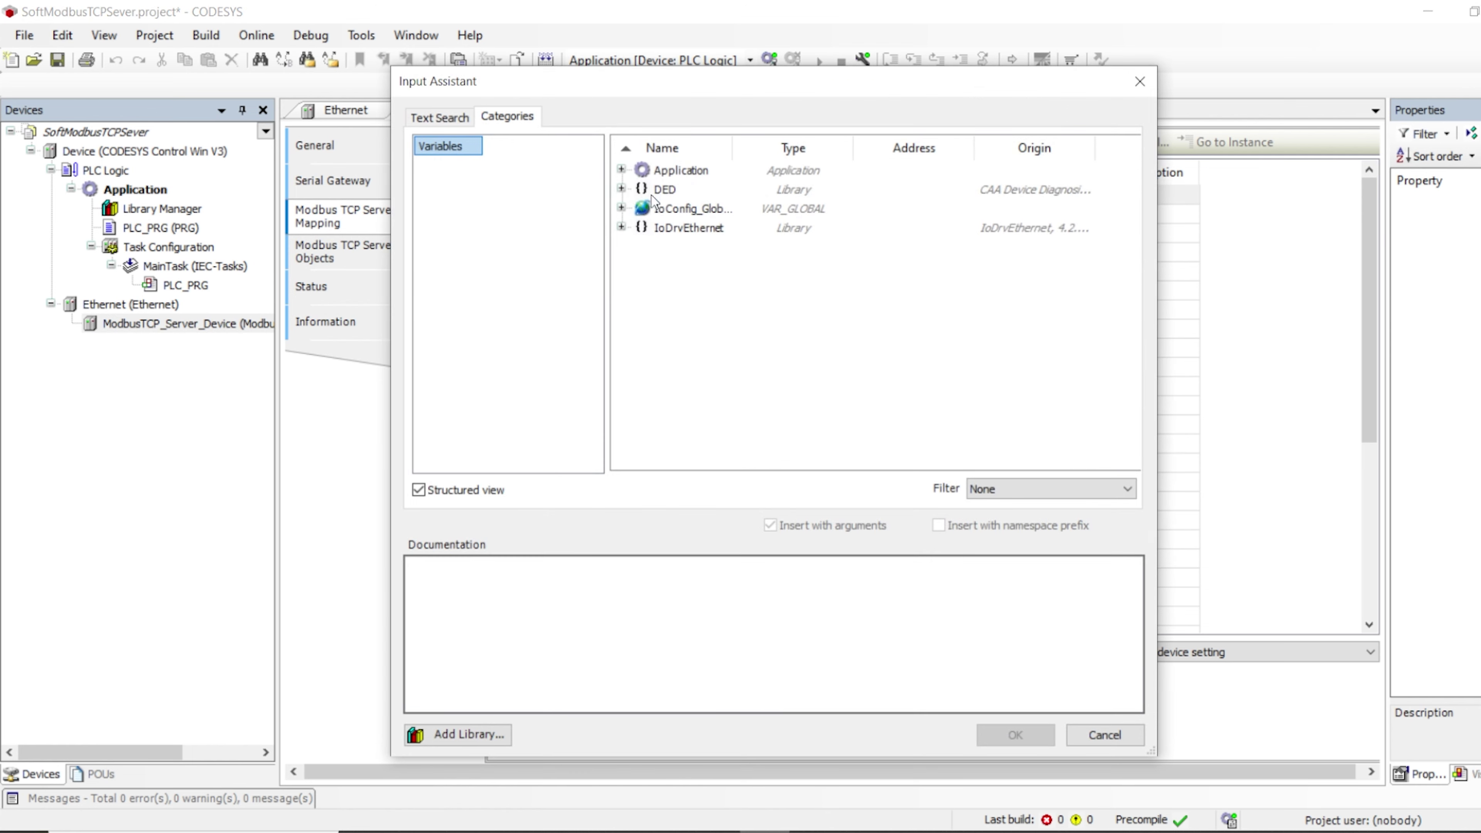
click(641, 189)
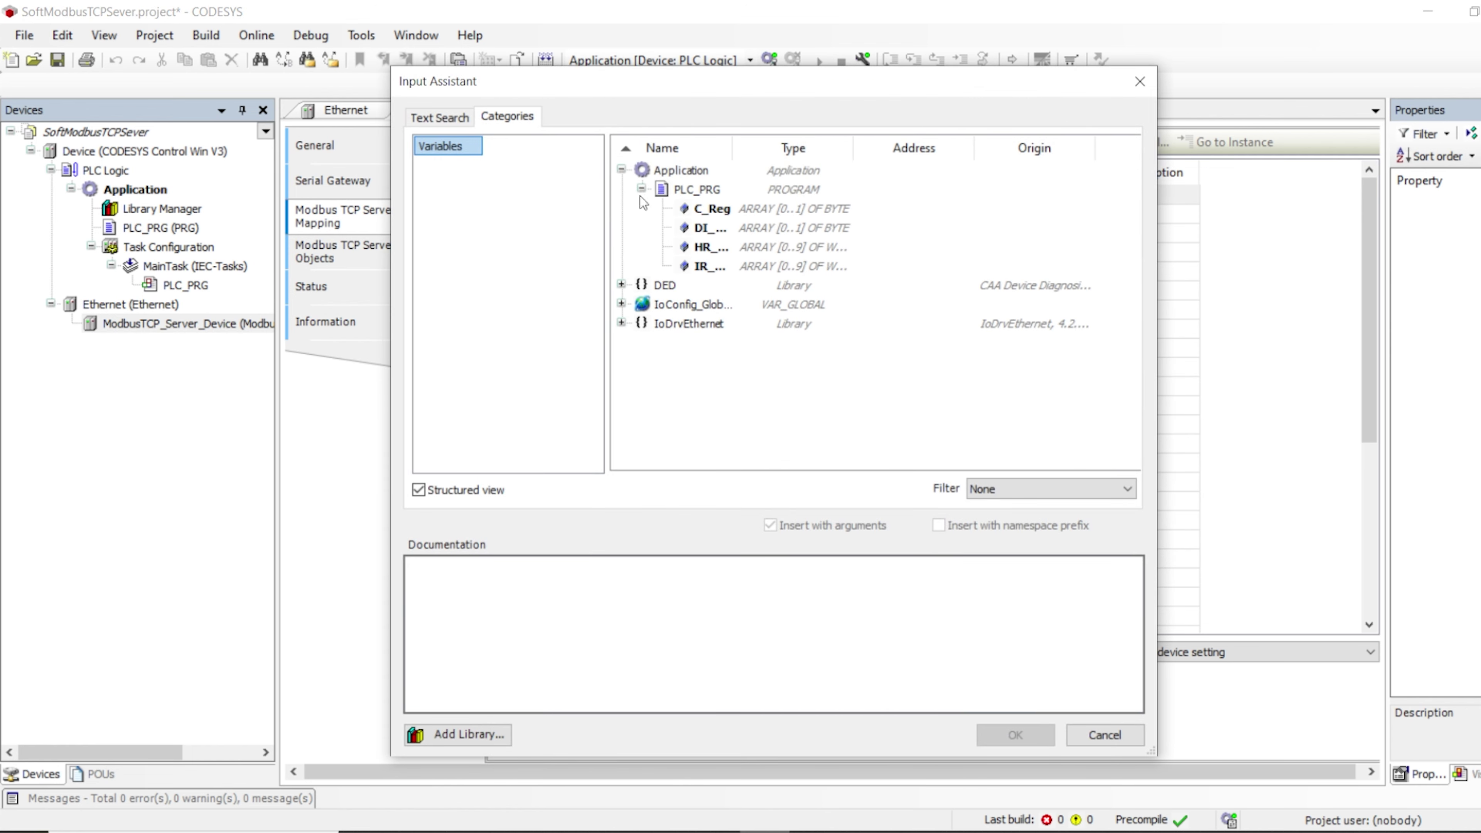
drag(732, 148, 800, 149)
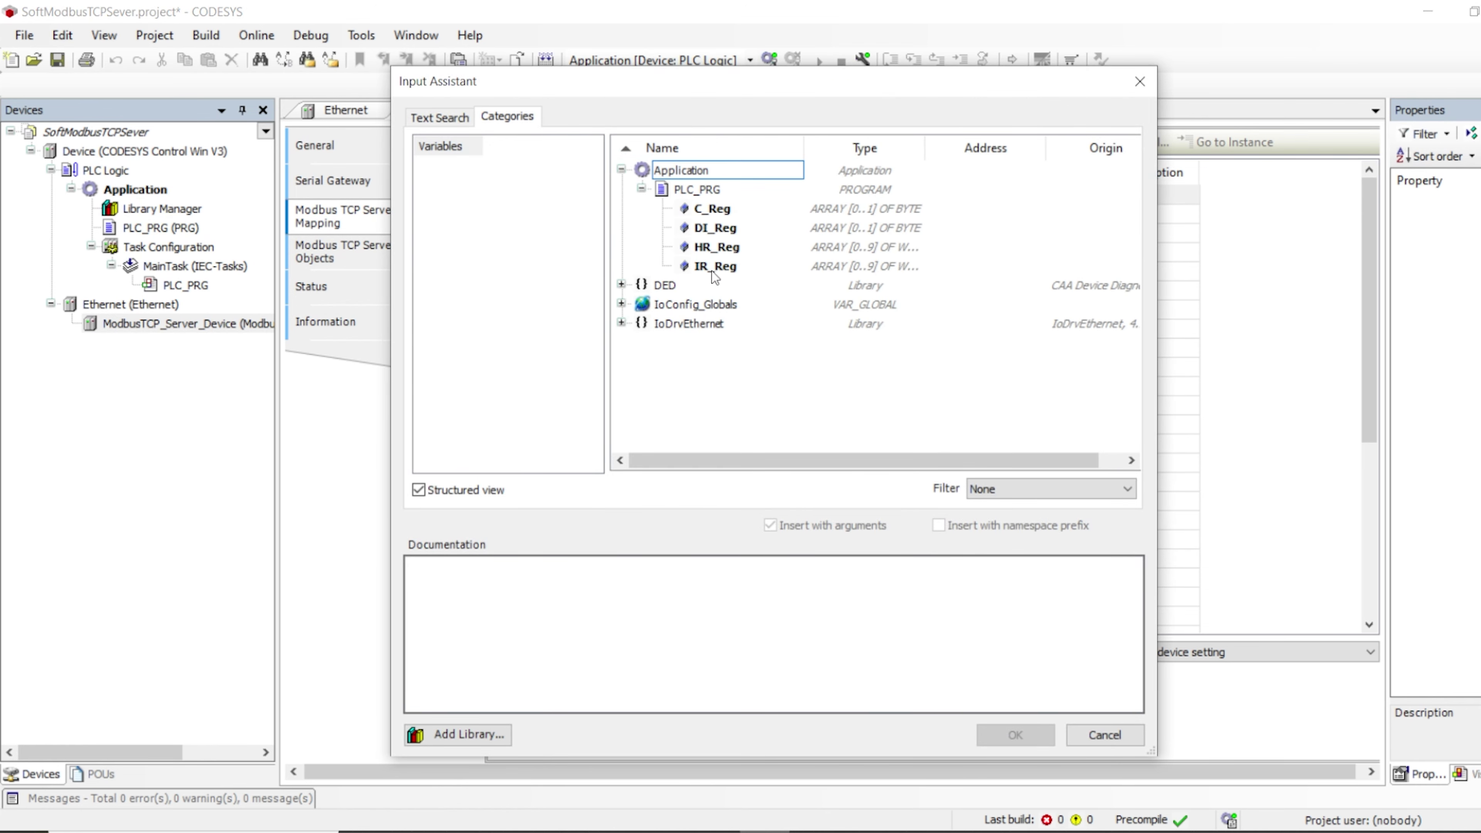
double_click(716, 246)
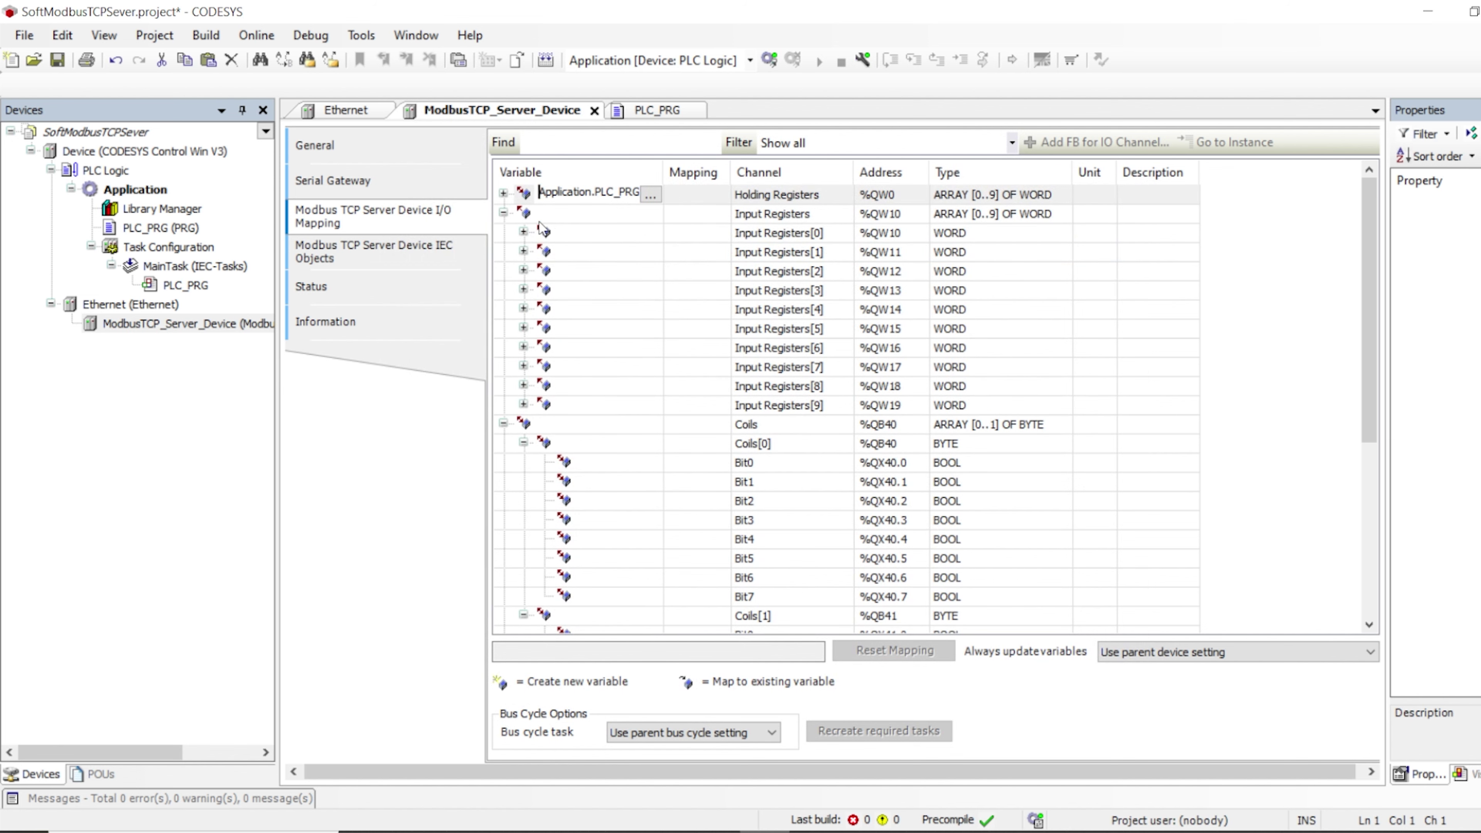
Map the Input Registers channel to Application.PLC_PRG.IR_Reg and confirm both mappings
double_click(564, 214)
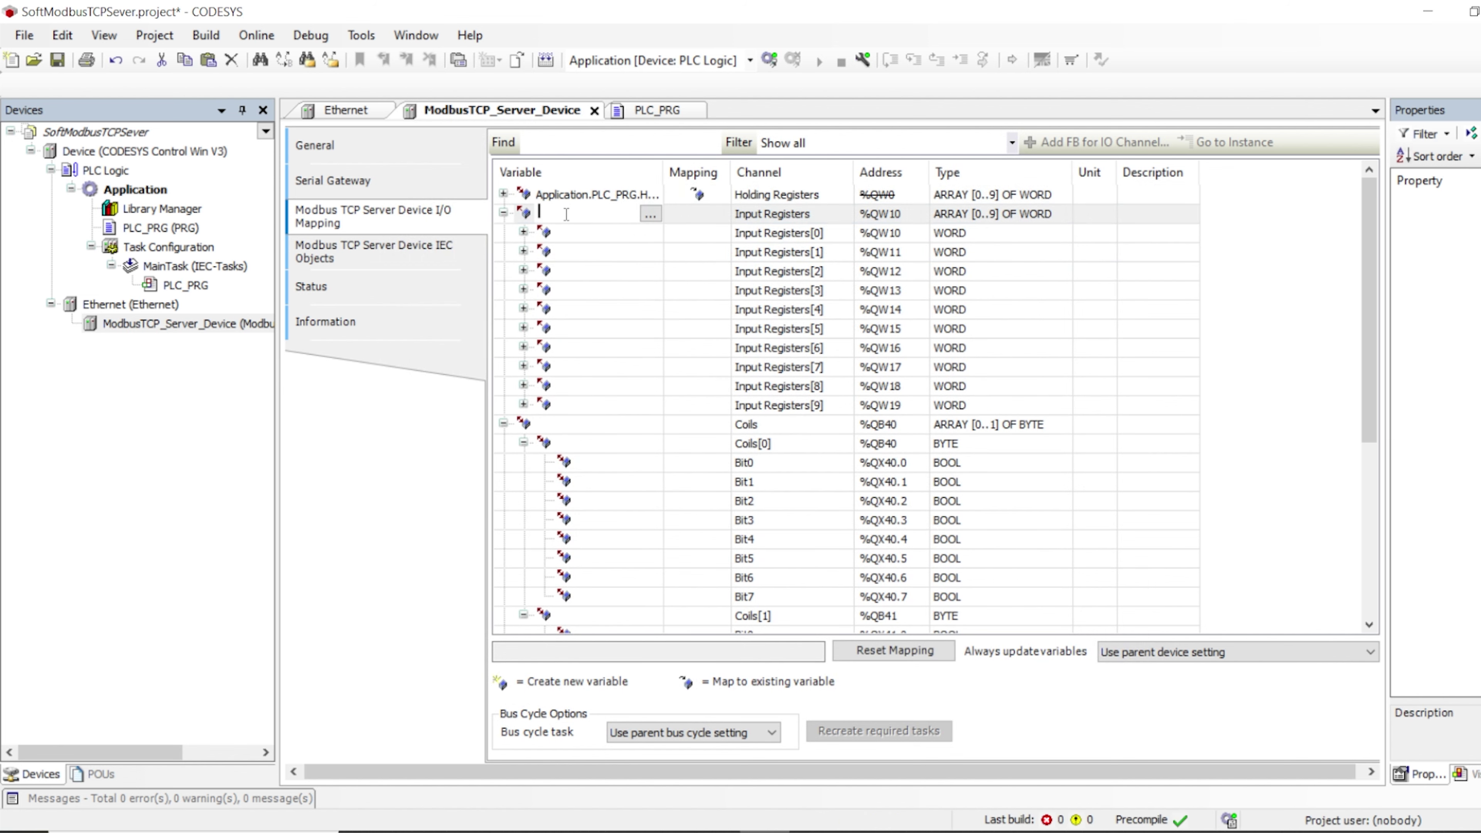
click(651, 212)
double_click(705, 266)
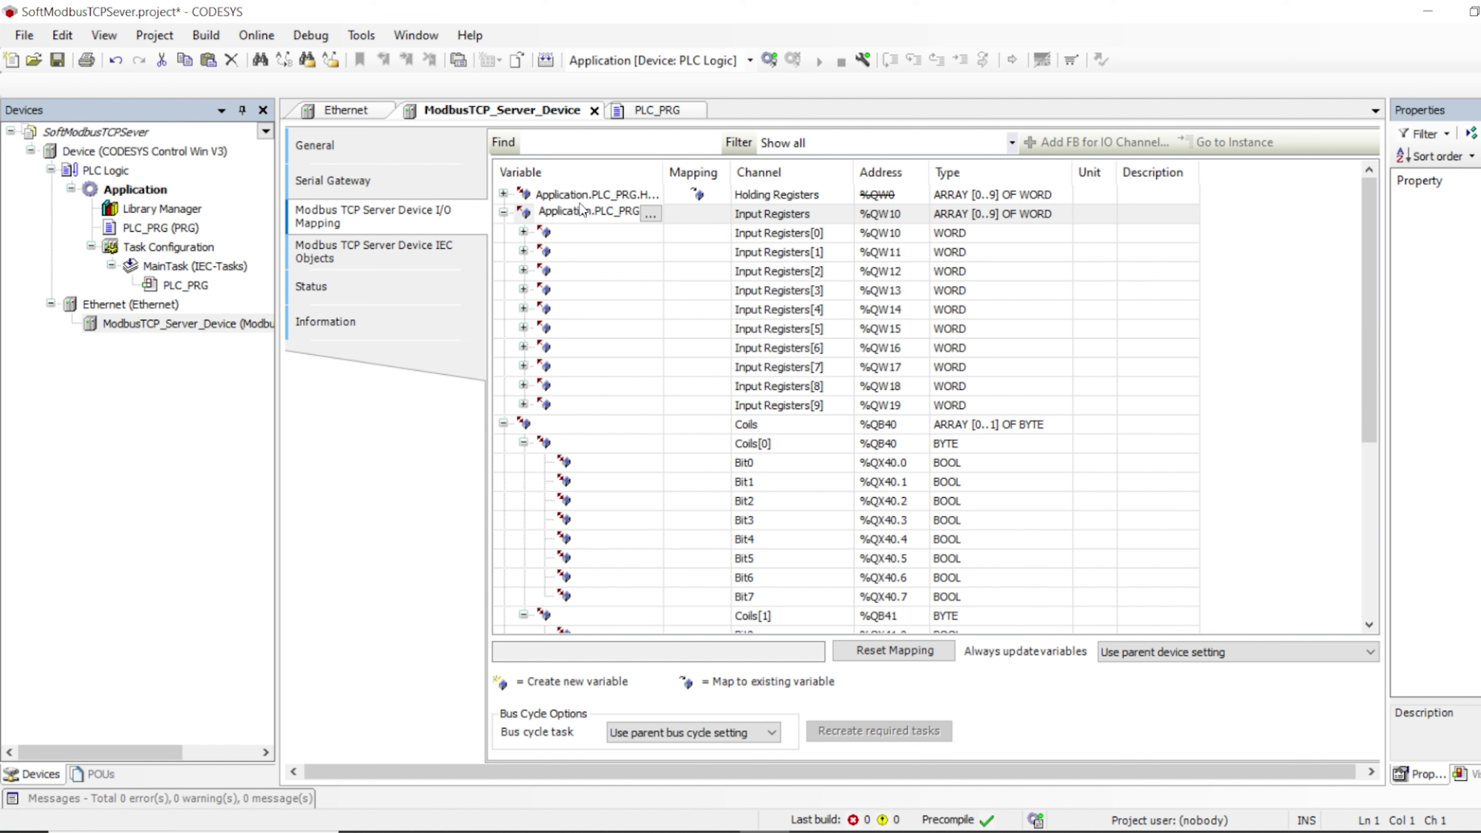
click(595, 196)
click(596, 195)
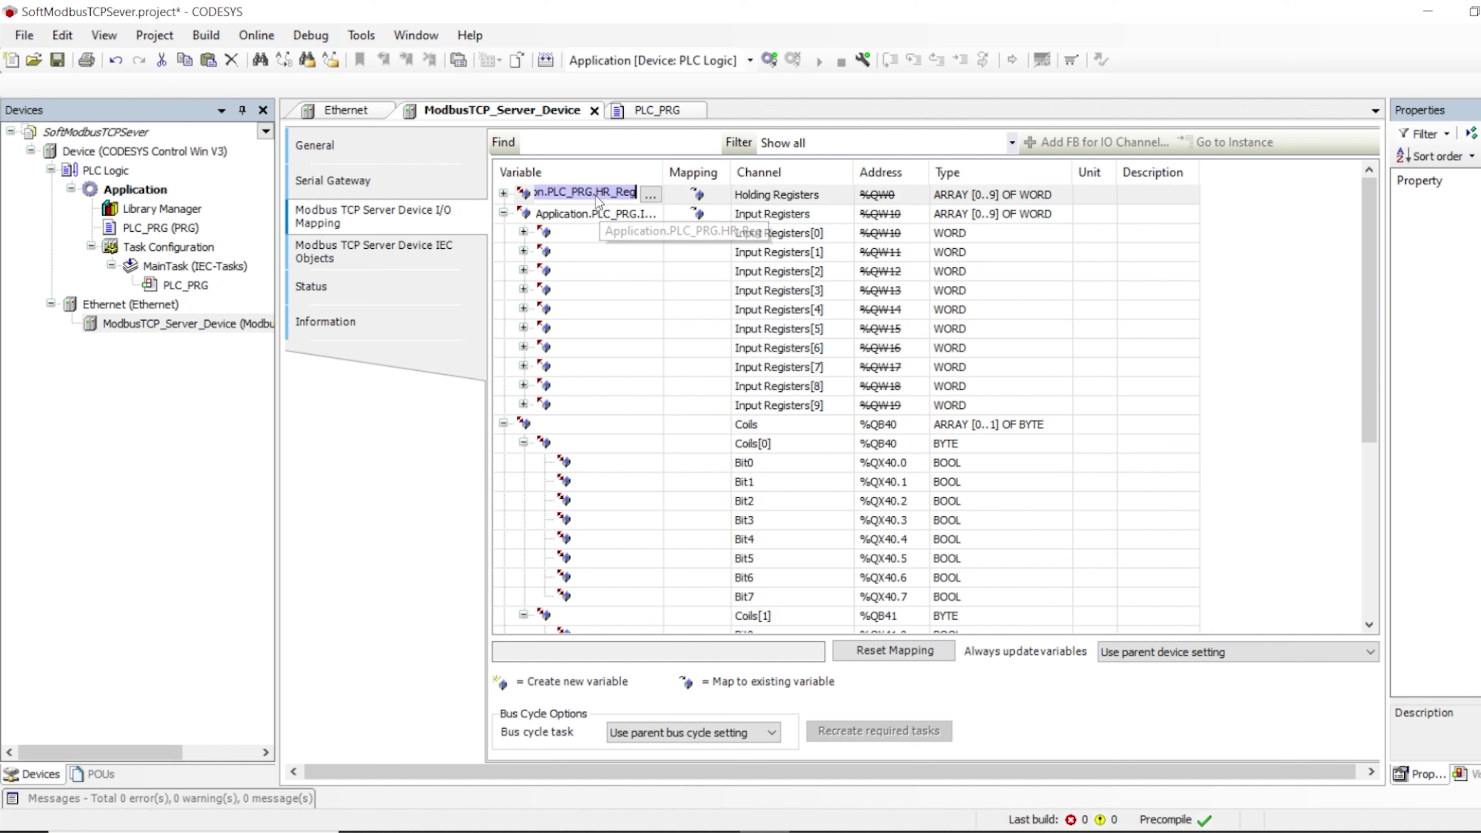
click(583, 214)
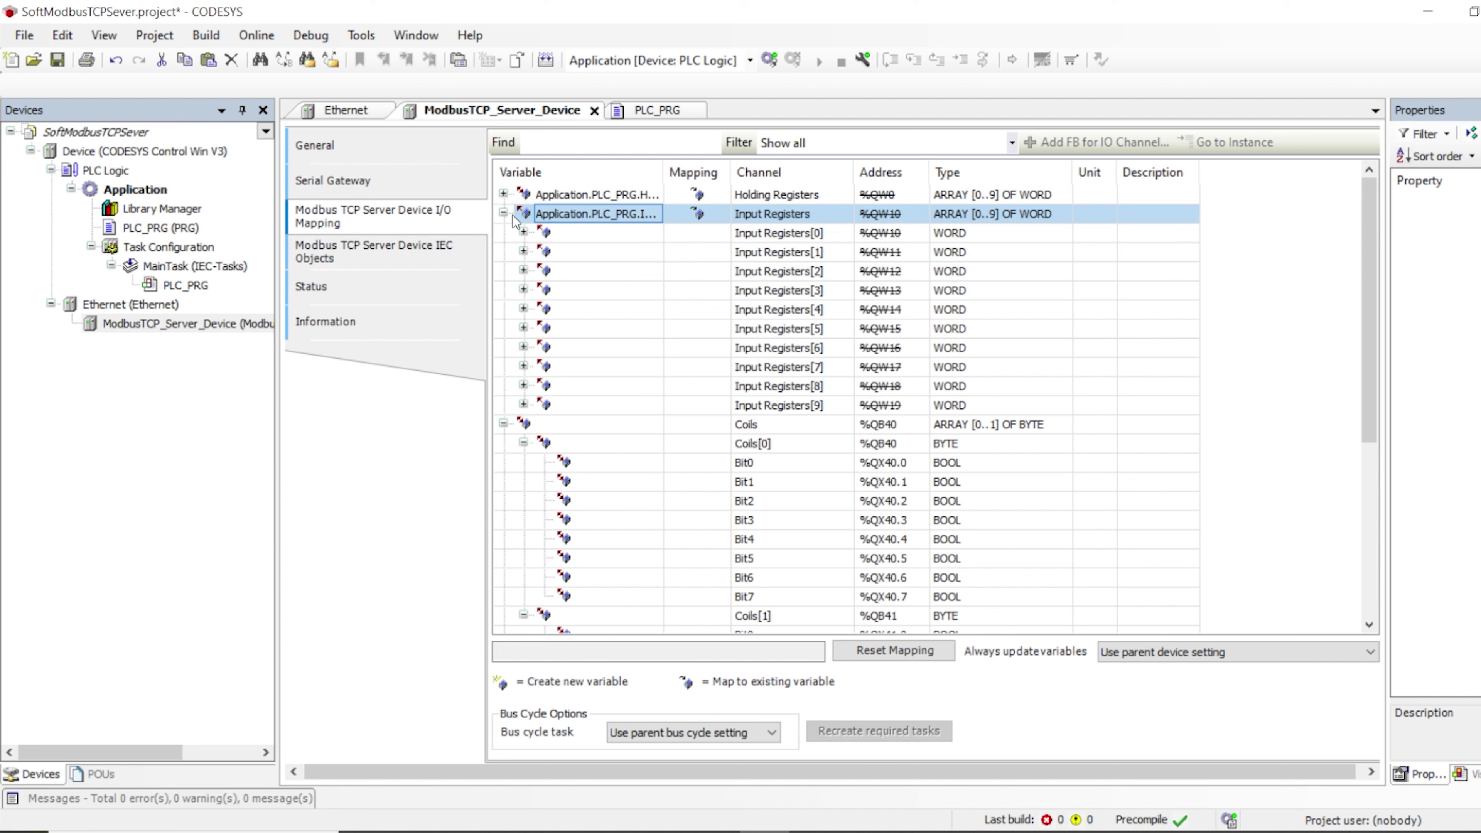
click(503, 213)
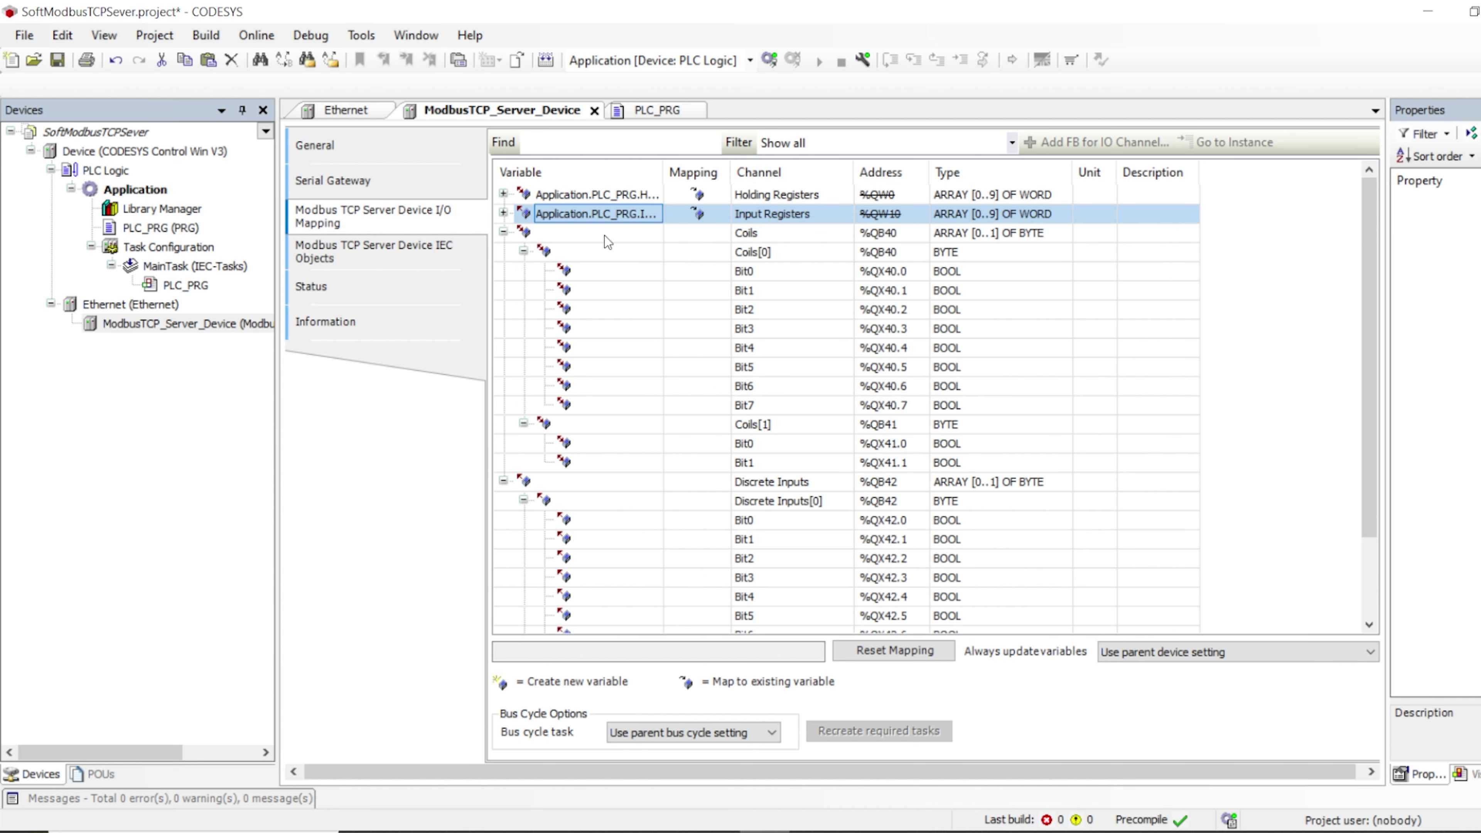
Collapse the Coils and Discrete Inputs channel rows in the I/O mapping
click(588, 235)
click(523, 251)
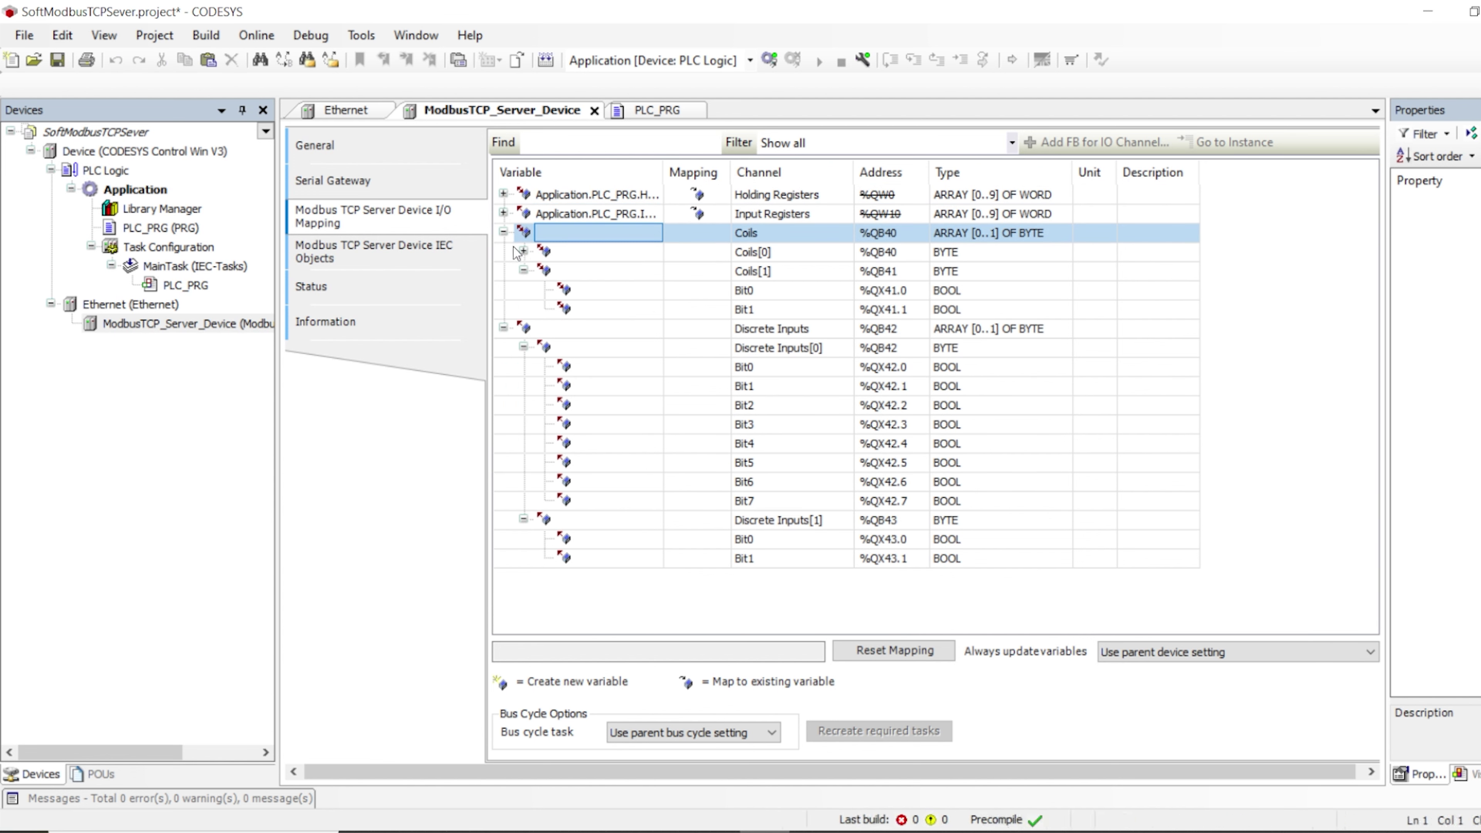
key(Left)
click(523, 270)
click(502, 251)
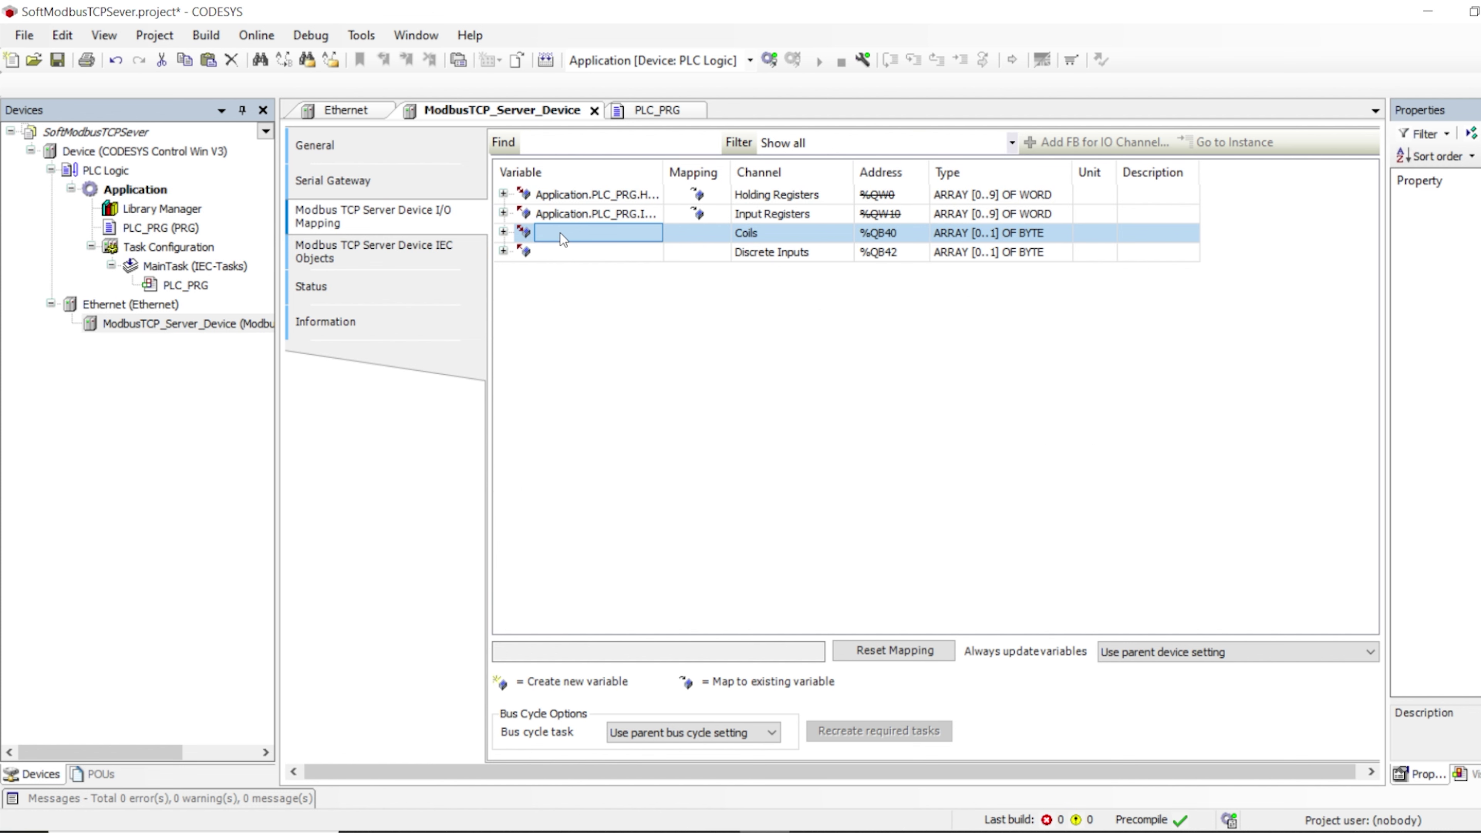
click(503, 232)
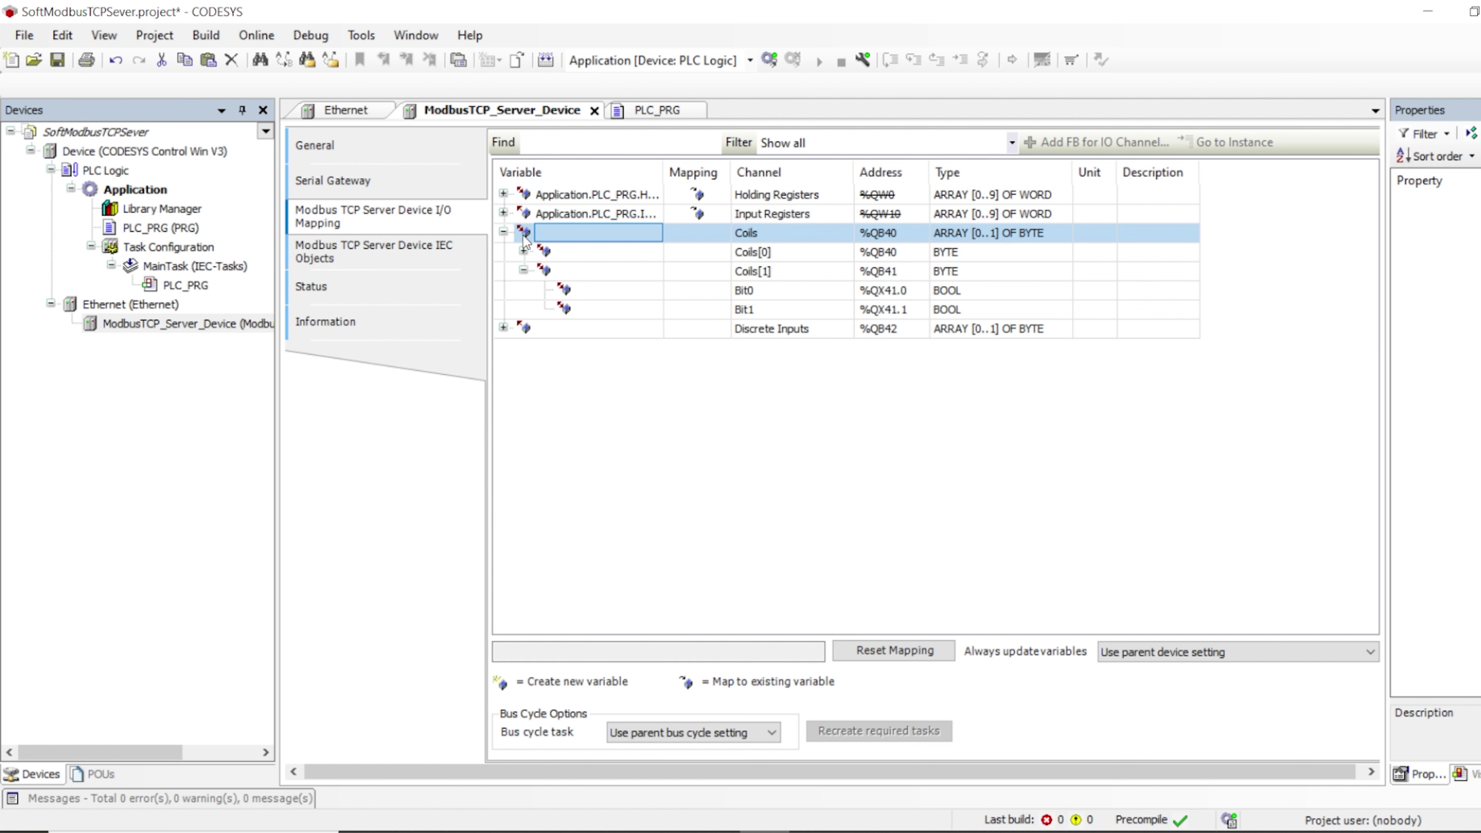
key(Left)
Map the Coils channel to Application.PLC_PRG.C_Reg through the Input Assistant
double_click(559, 232)
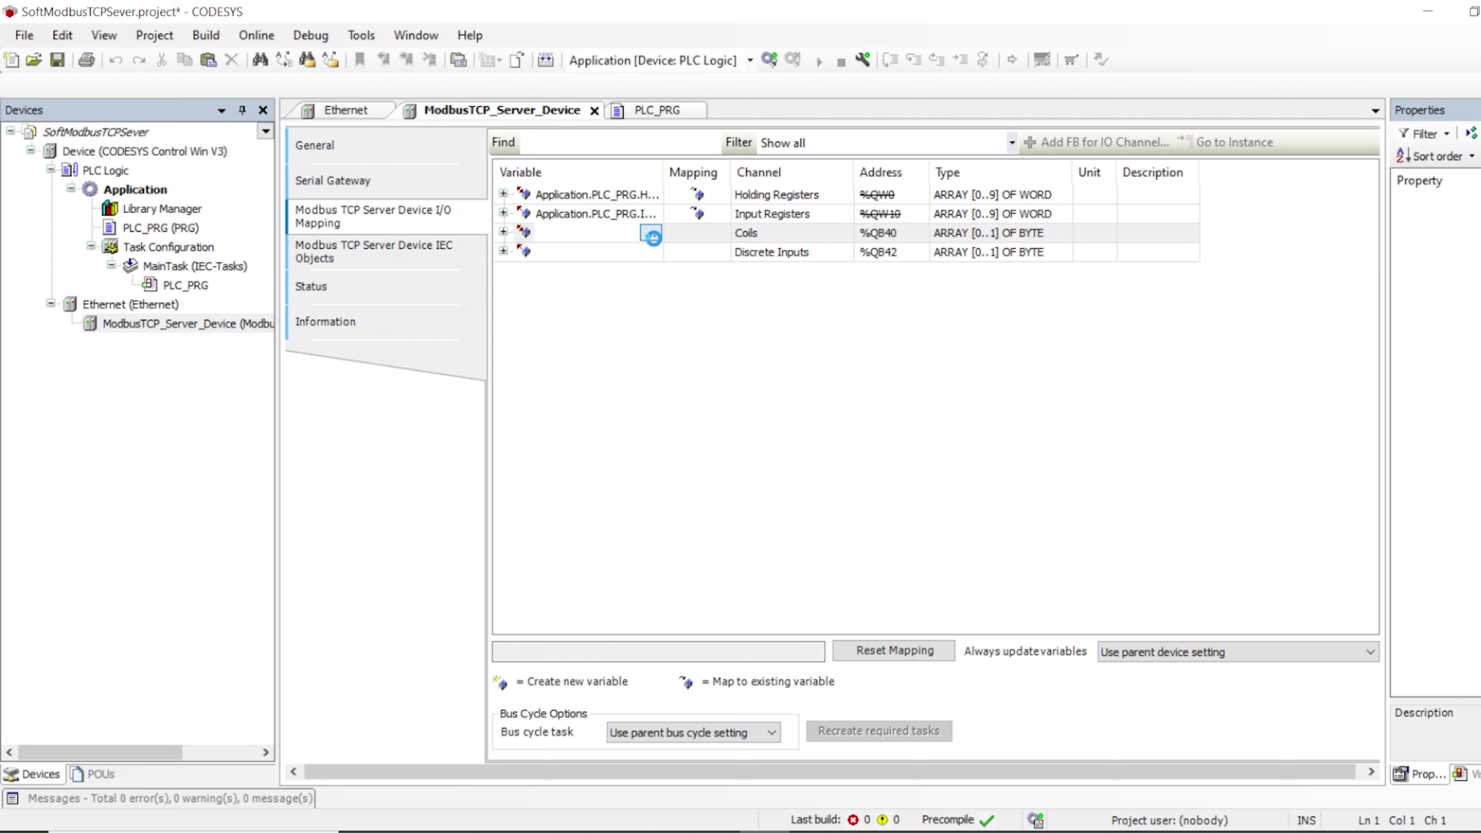
click(652, 236)
double_click(717, 210)
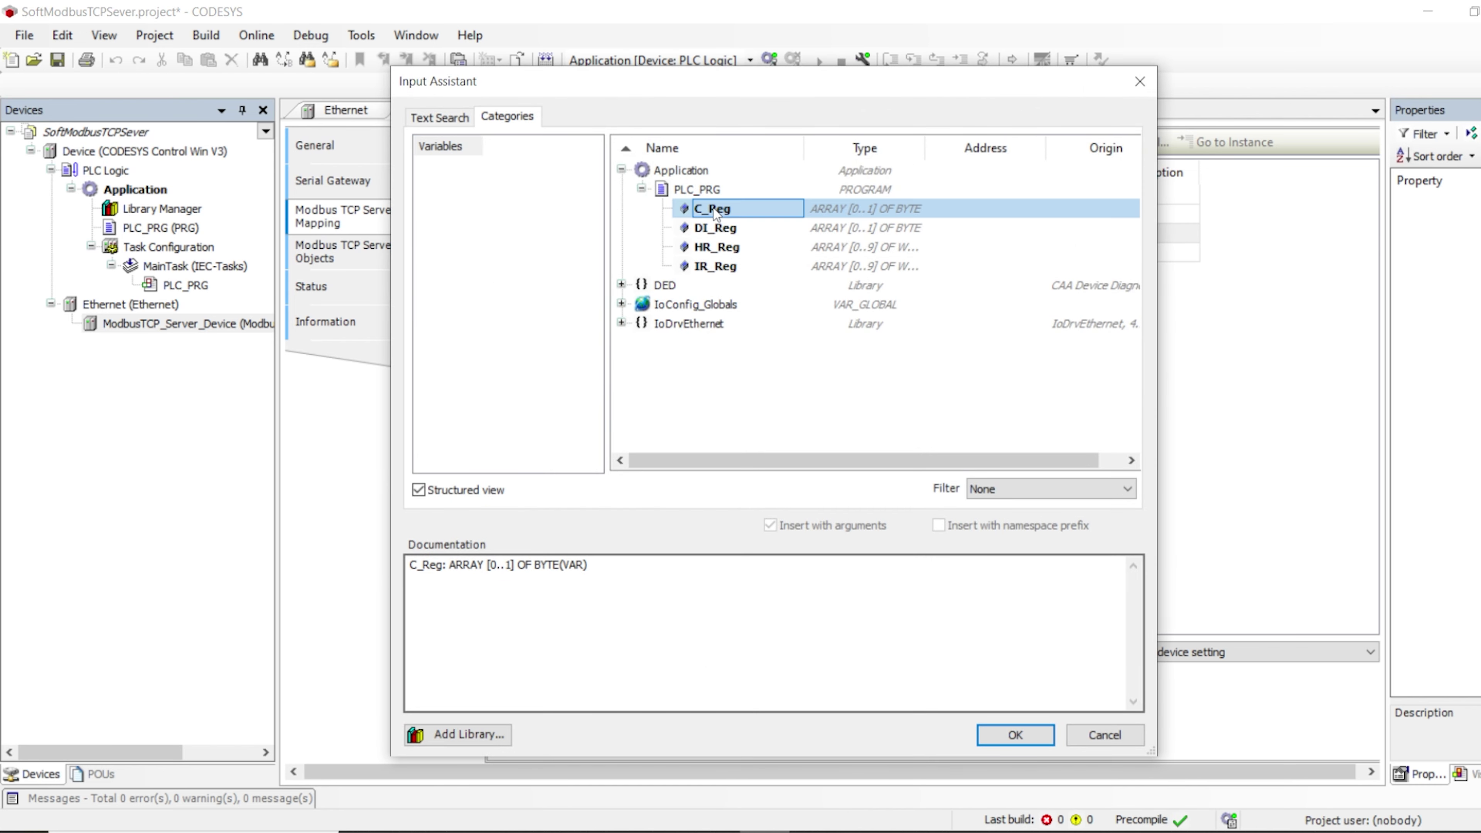
click(584, 243)
Map the Discrete Inputs channel to DI_Reg and save the project
click(584, 243)
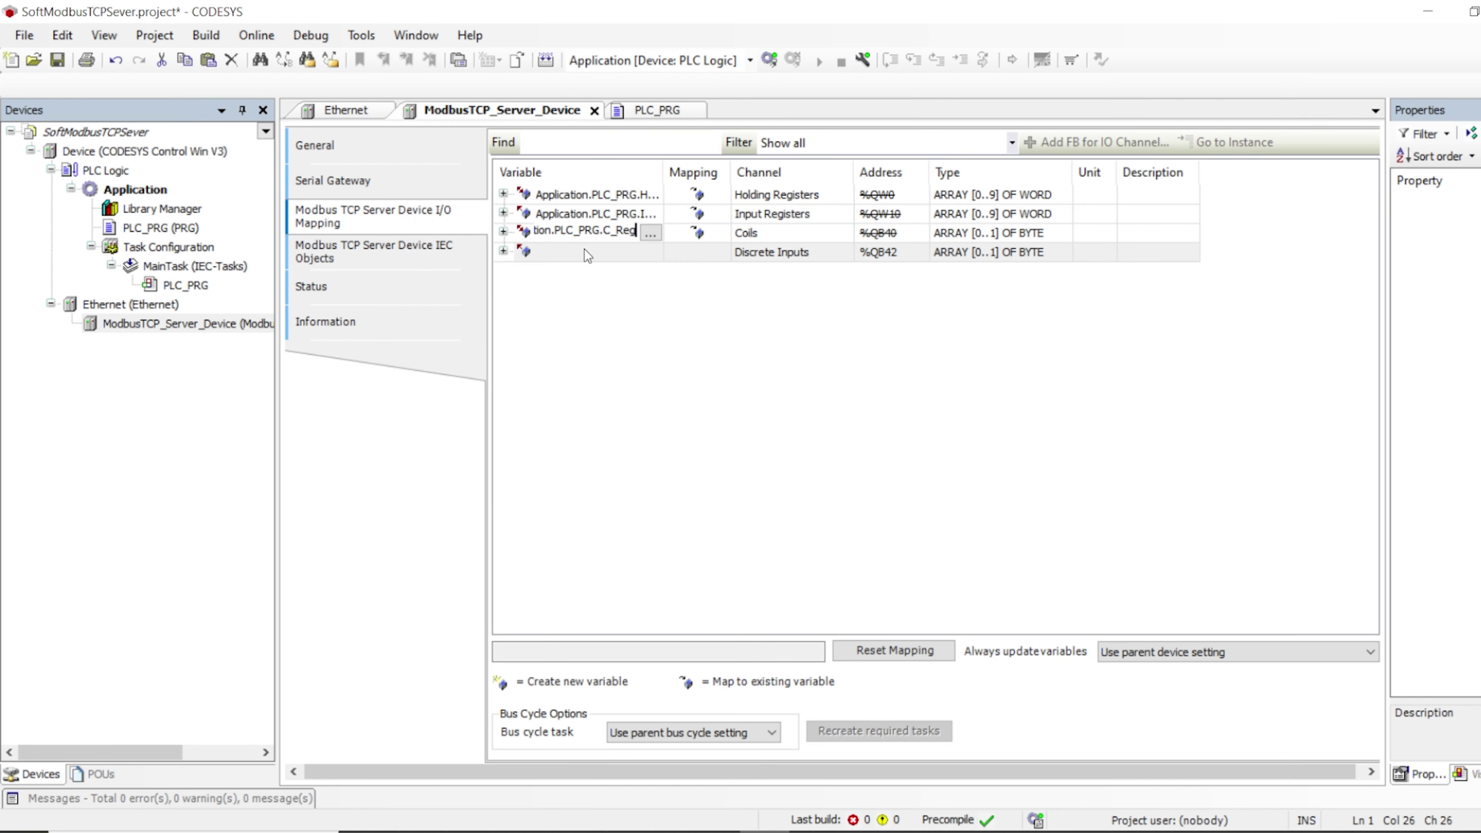
double_click(585, 249)
click(648, 254)
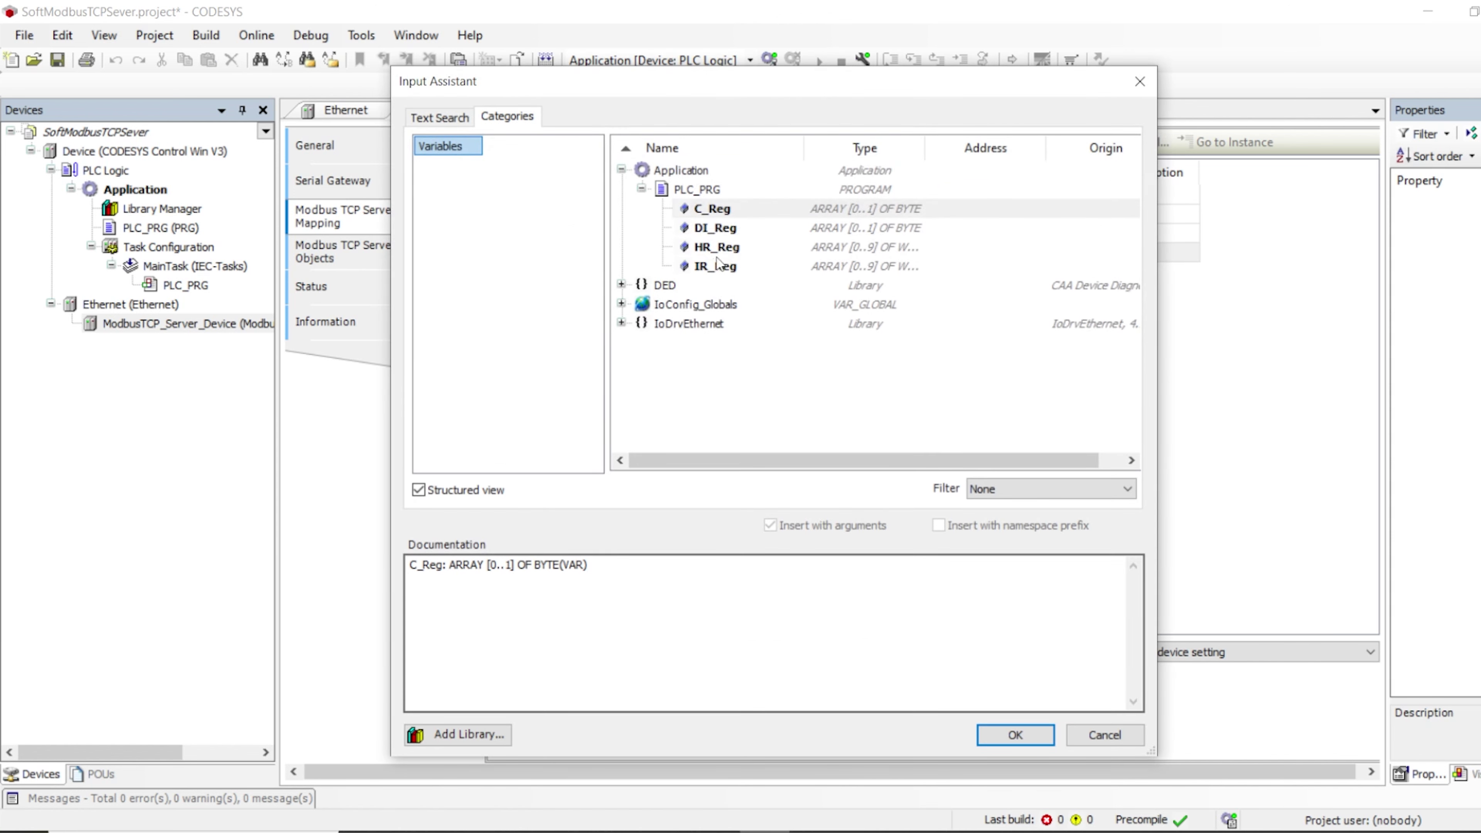
double_click(719, 238)
click(756, 360)
key(ctrl+s)
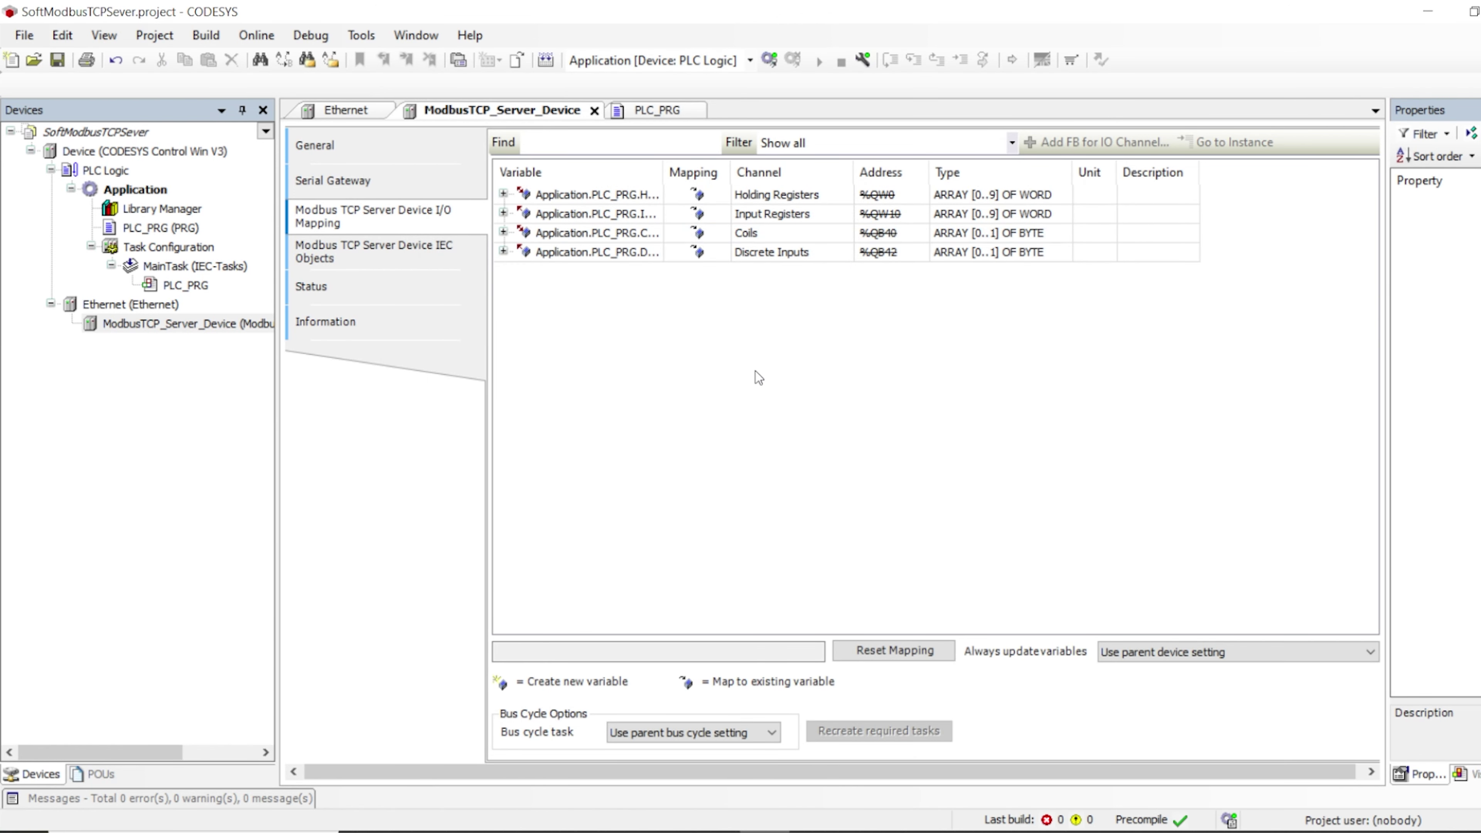
Check MainTask's 20 ms cyclic interval, then look over PLC_PRG and the Modbus server device
click(165, 265)
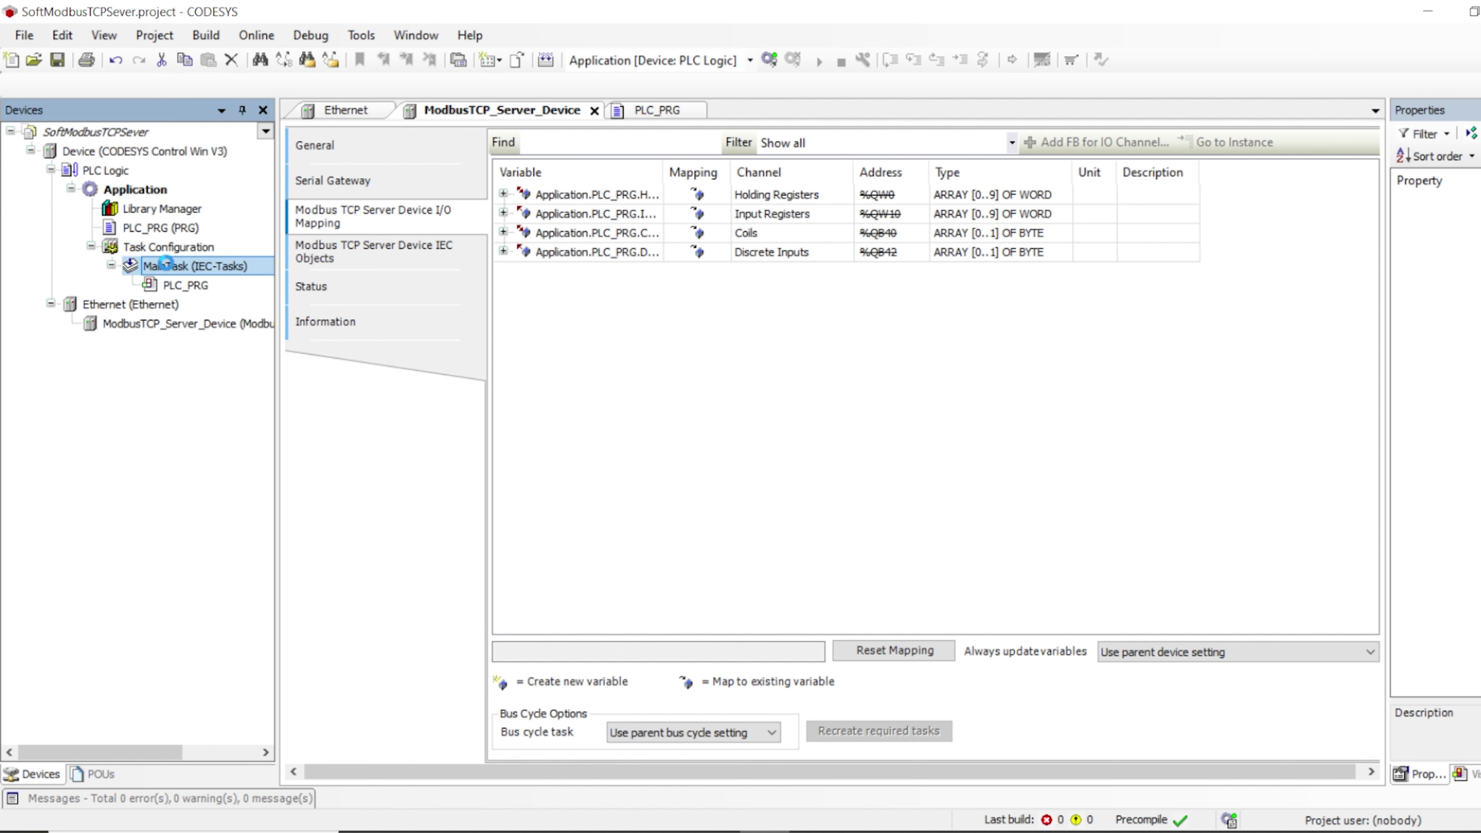
double_click(165, 265)
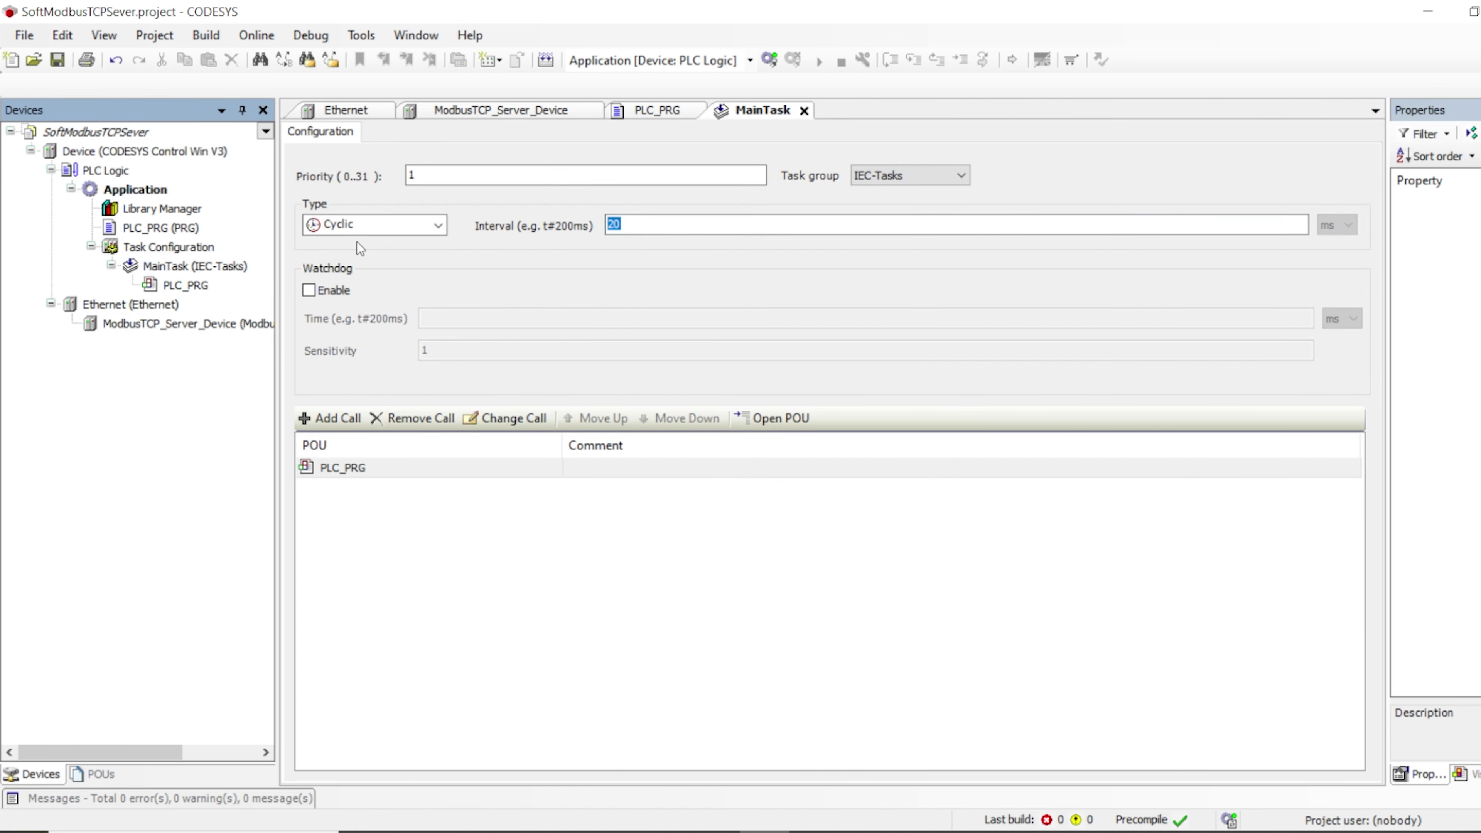
double_click(168, 228)
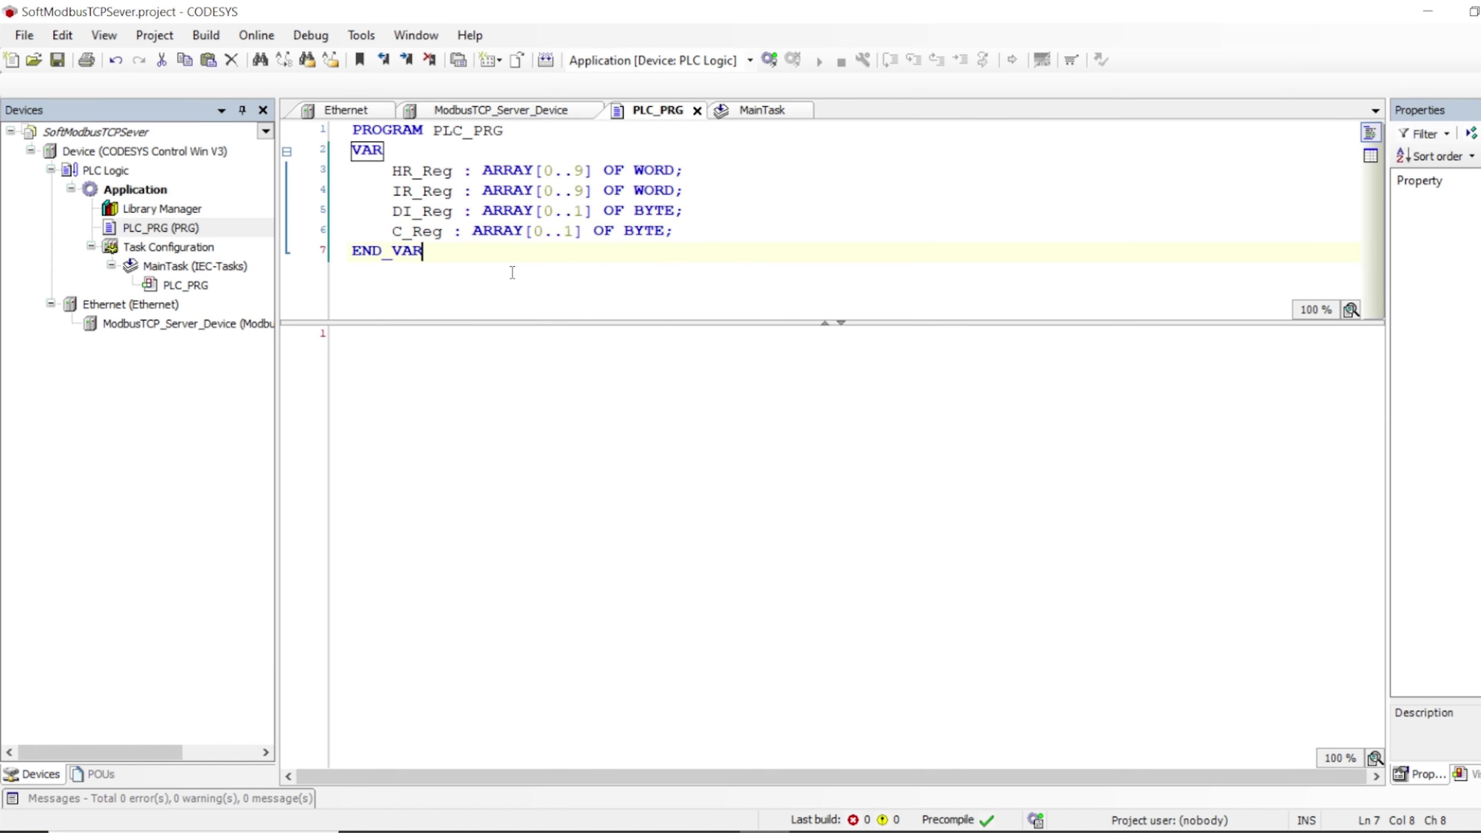
double_click(194, 325)
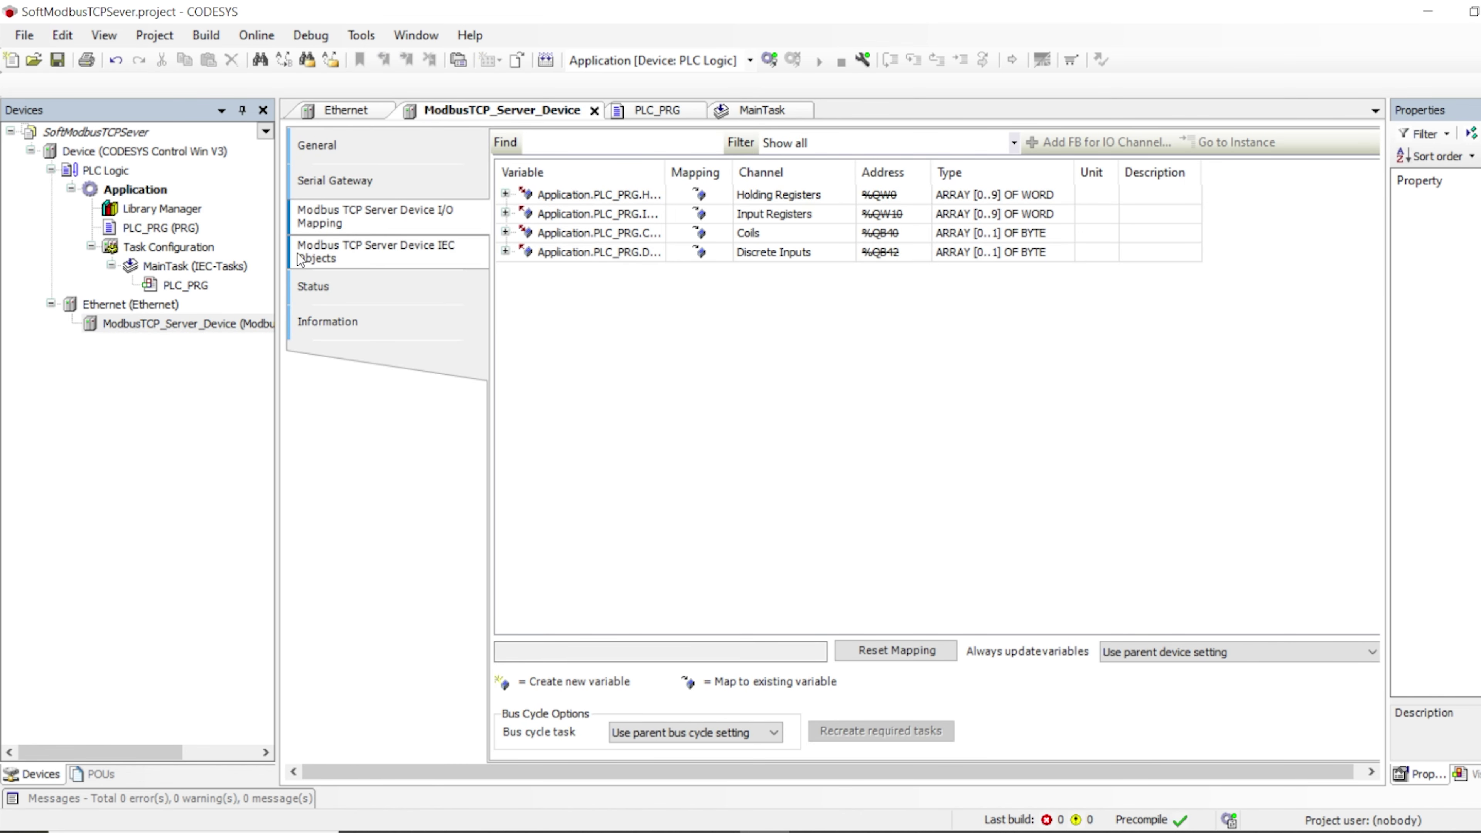
Review PLC_PRG's four array declarations and open the Device's communication settings
drag(180, 227, 182, 226)
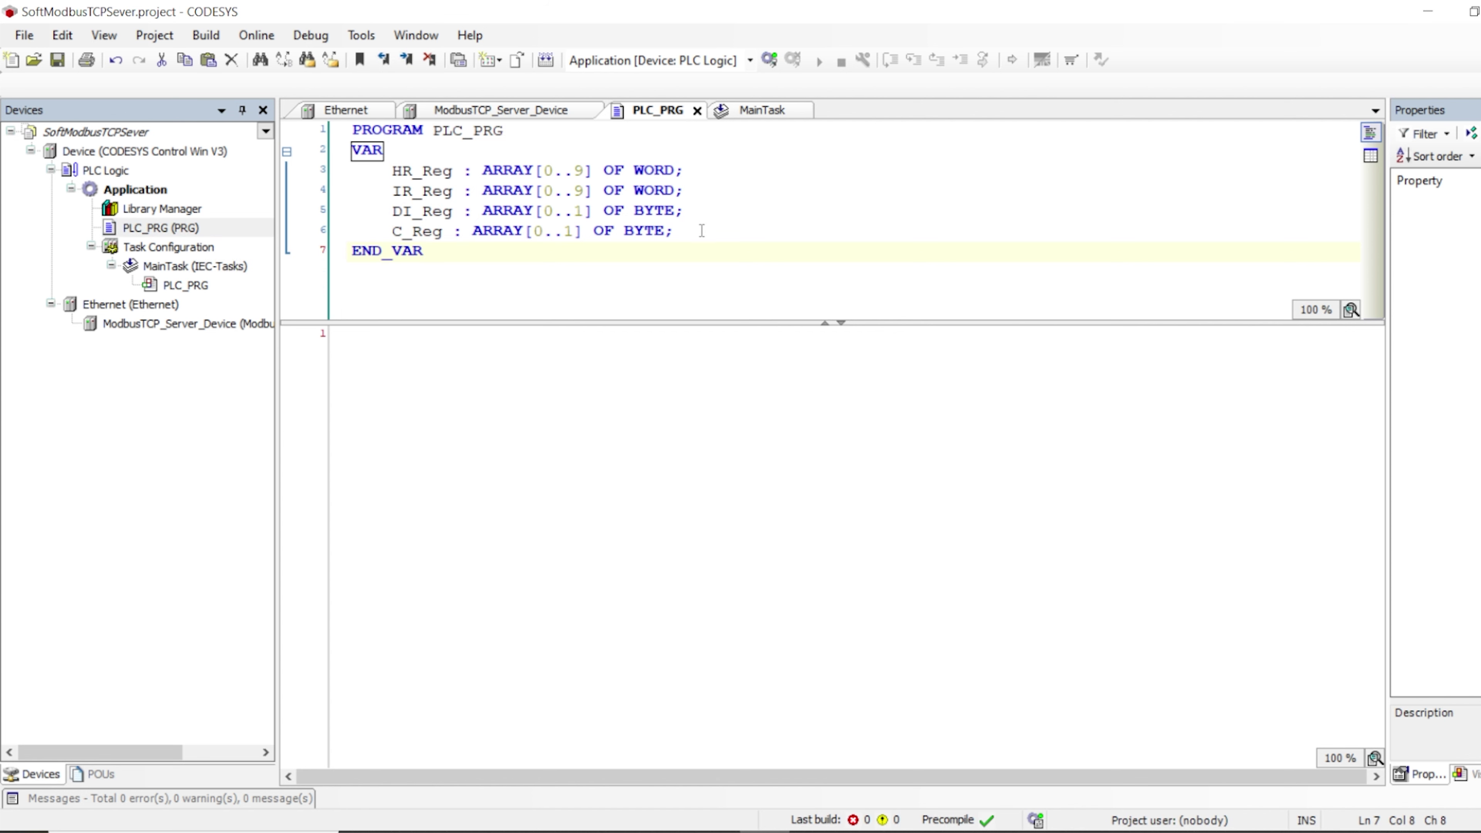
drag(699, 230, 315, 169)
click(564, 230)
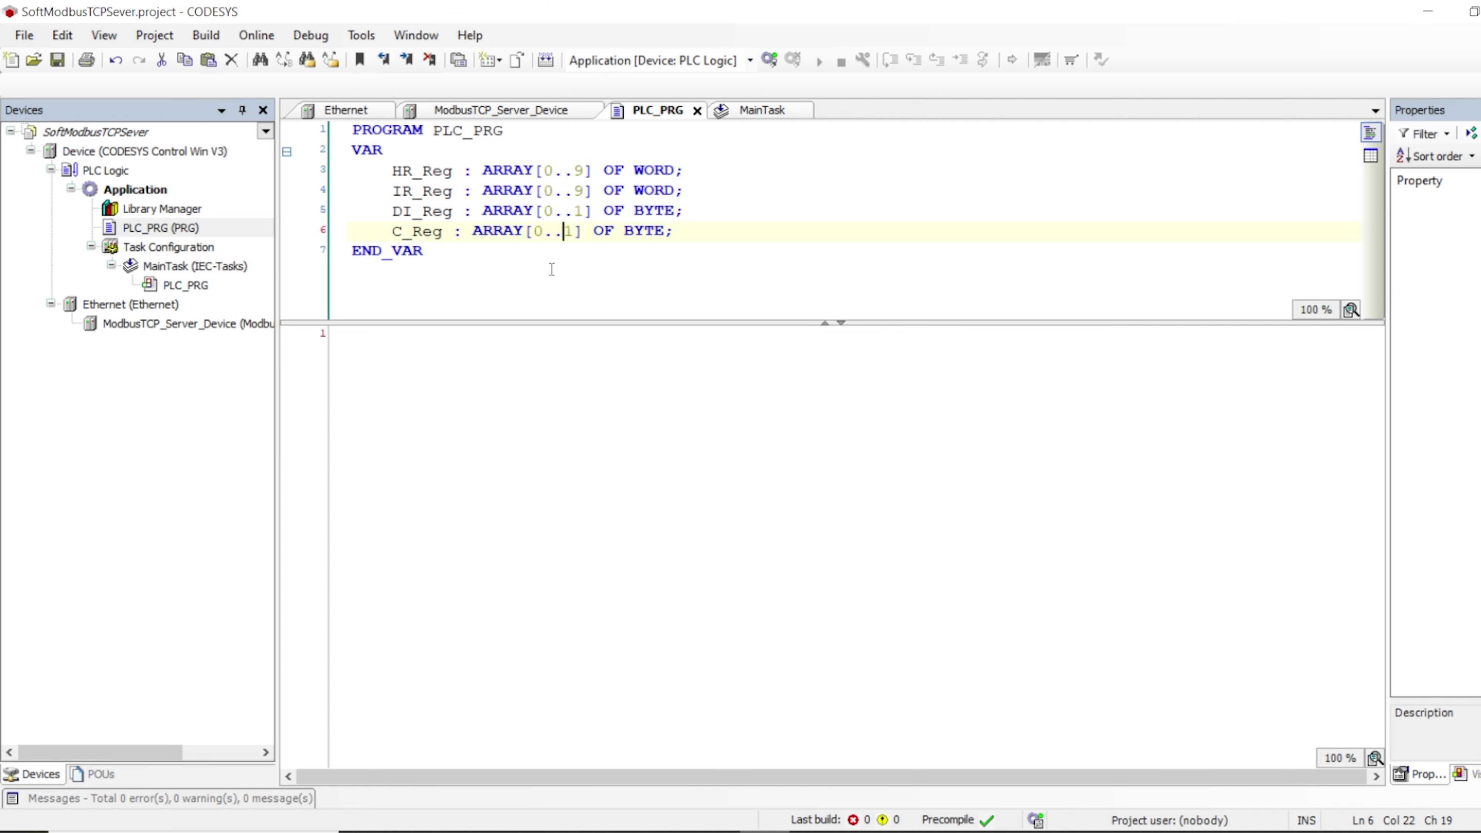
click(595, 56)
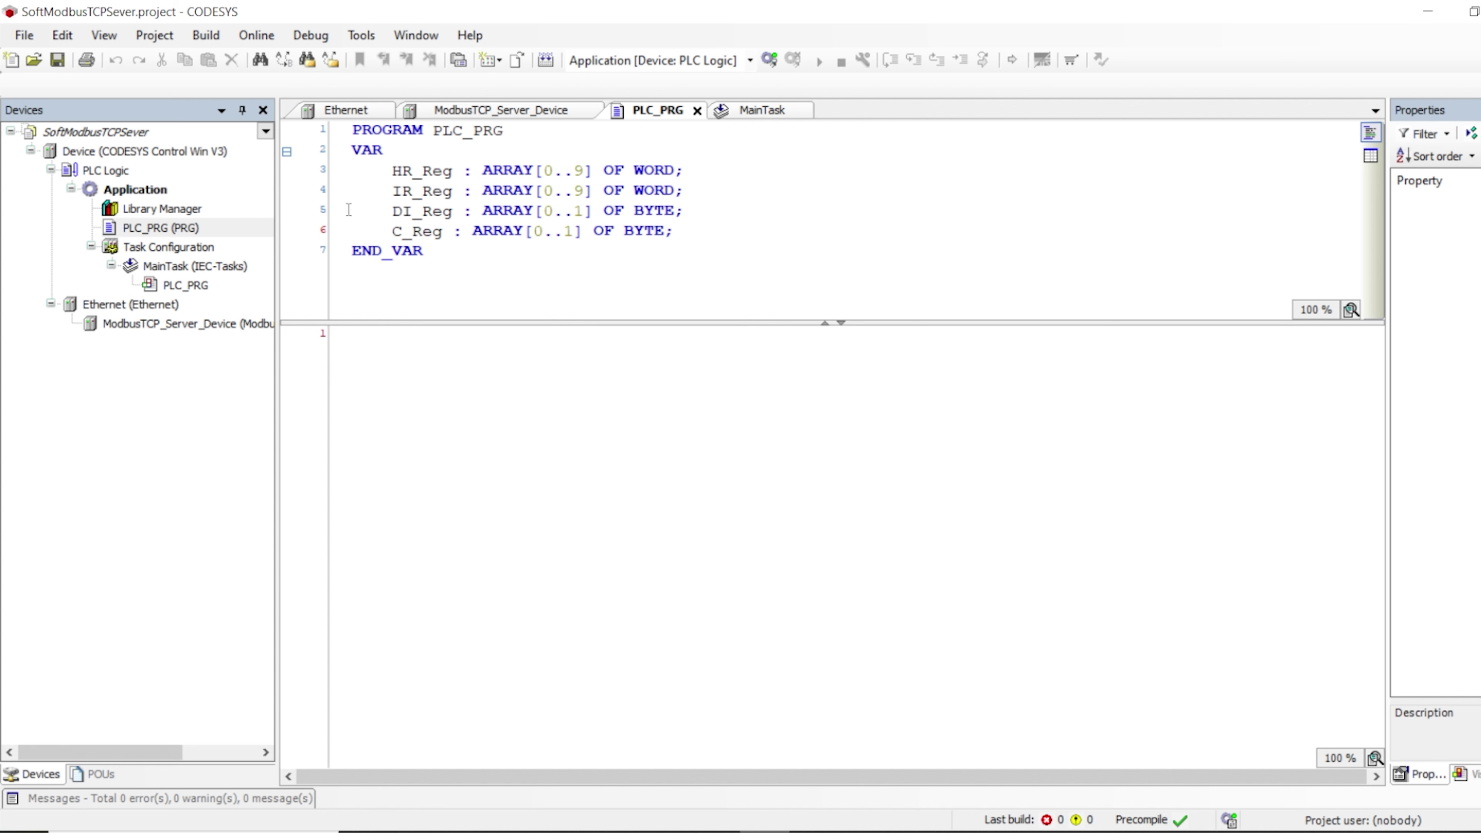
double_click(138, 151)
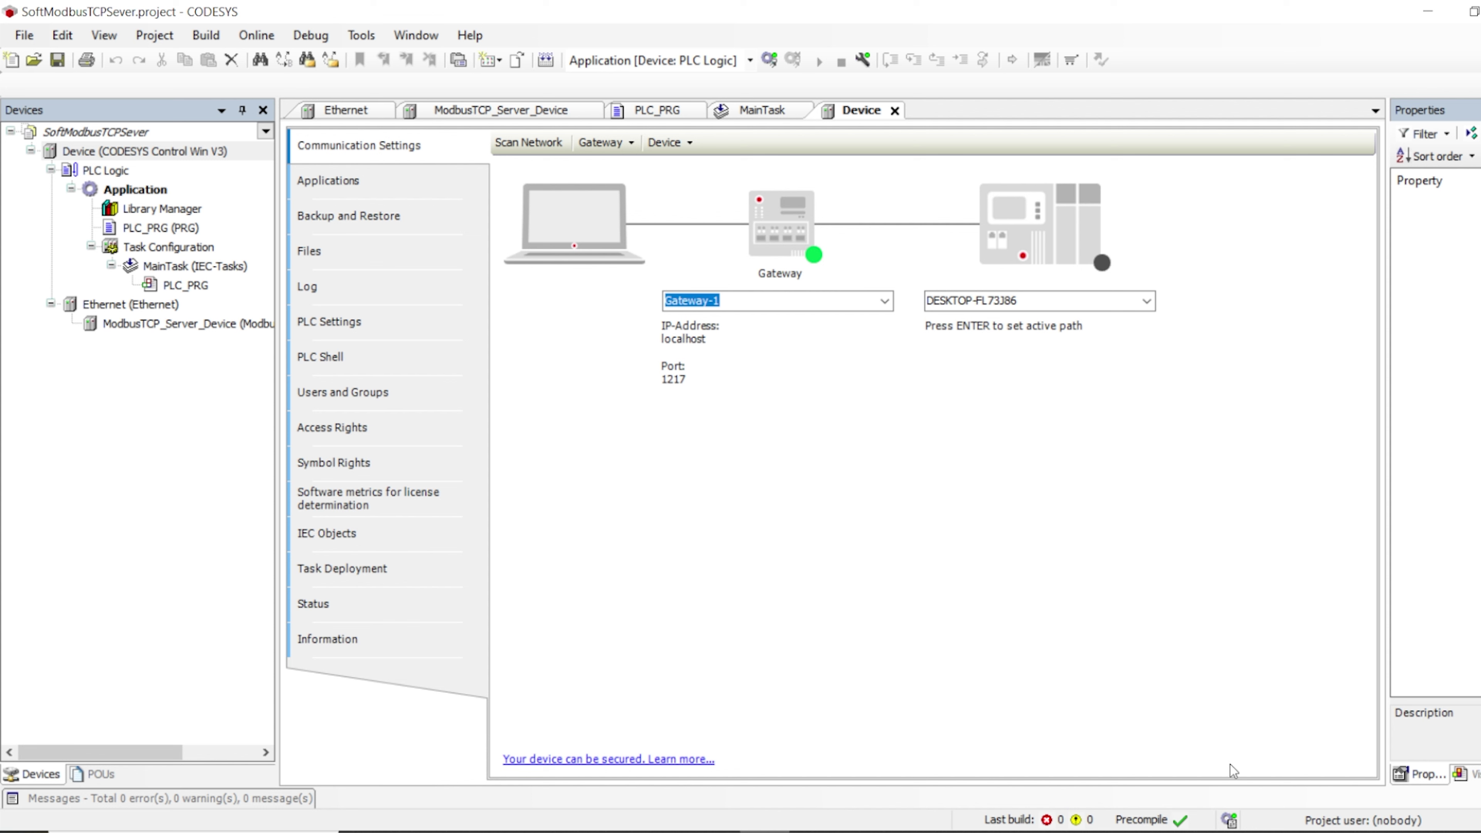
Start the CODESYS Control Win soft PLC from the system tray and scan the network for it
click(1251, 828)
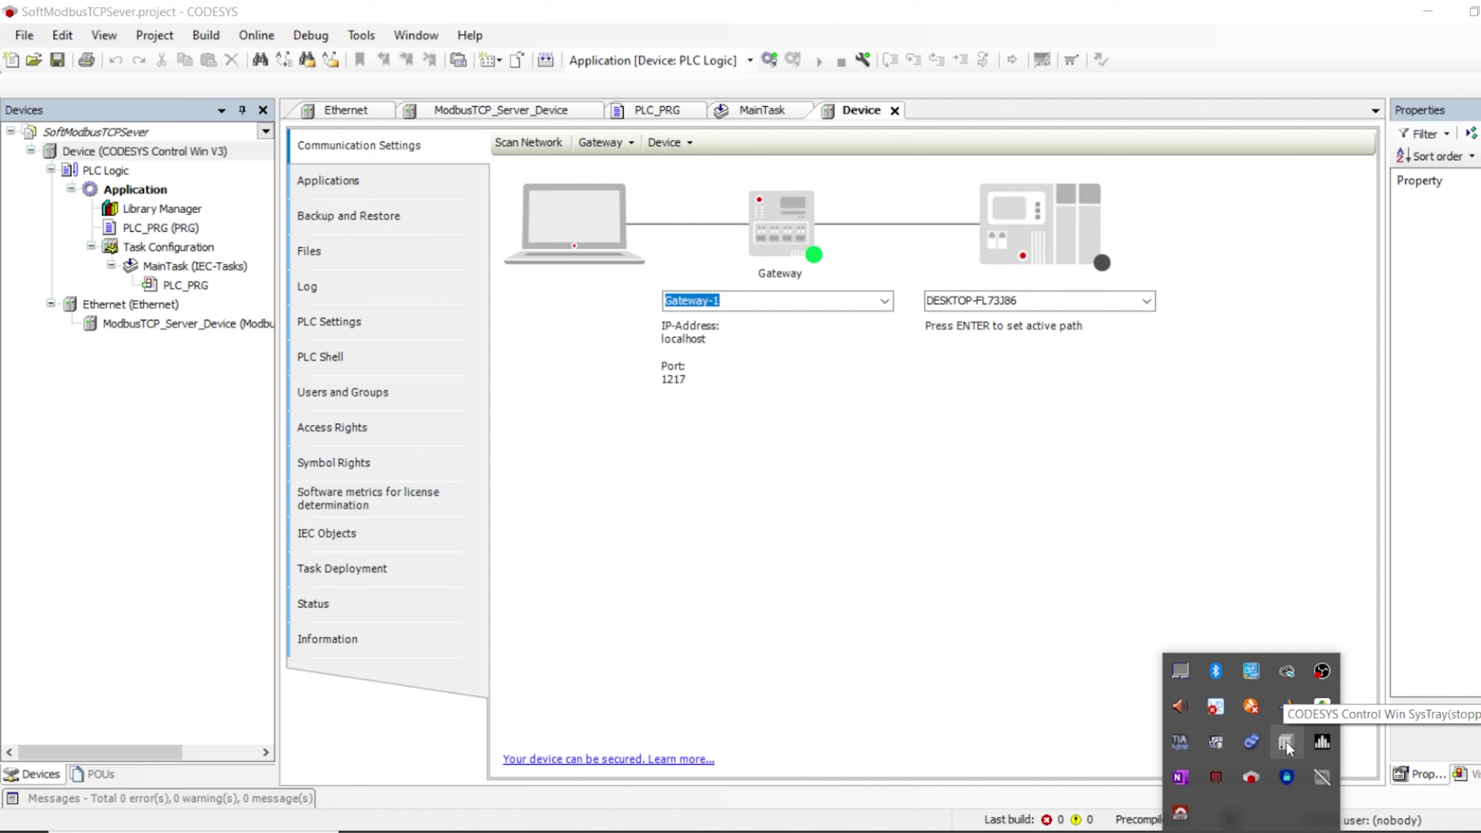
right_click(1287, 744)
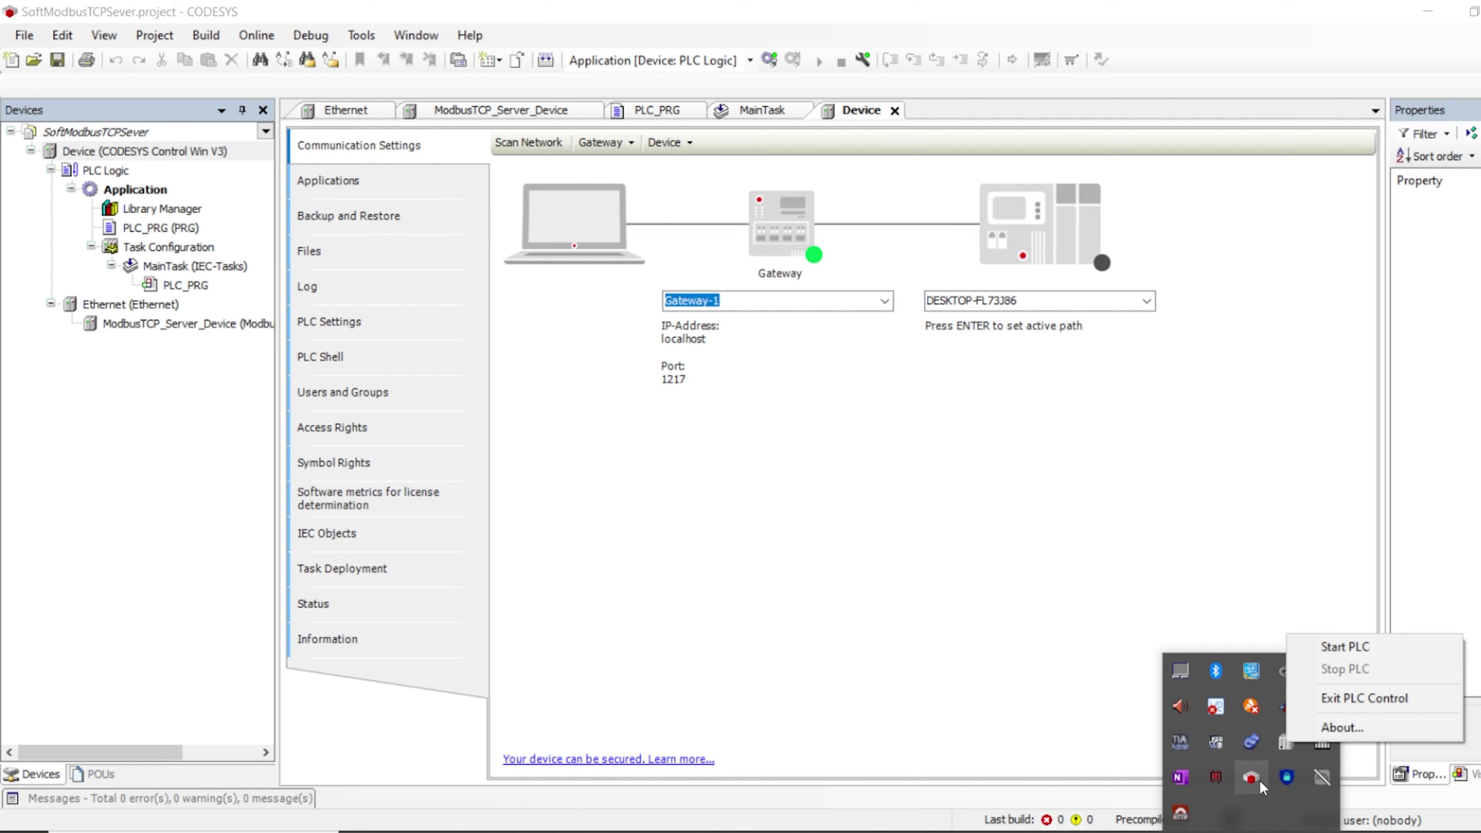
click(1332, 647)
click(773, 581)
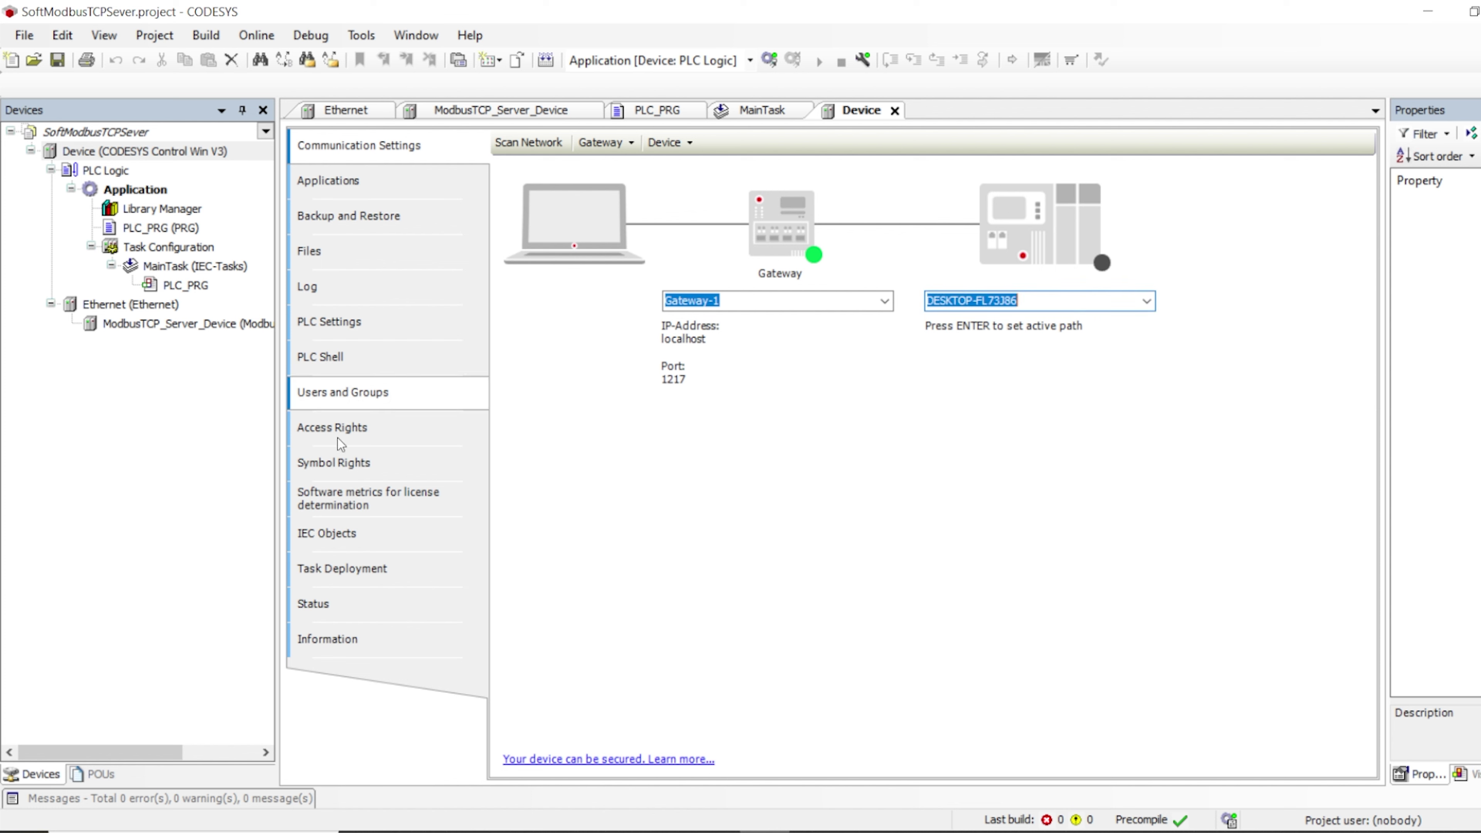
double_click(123, 150)
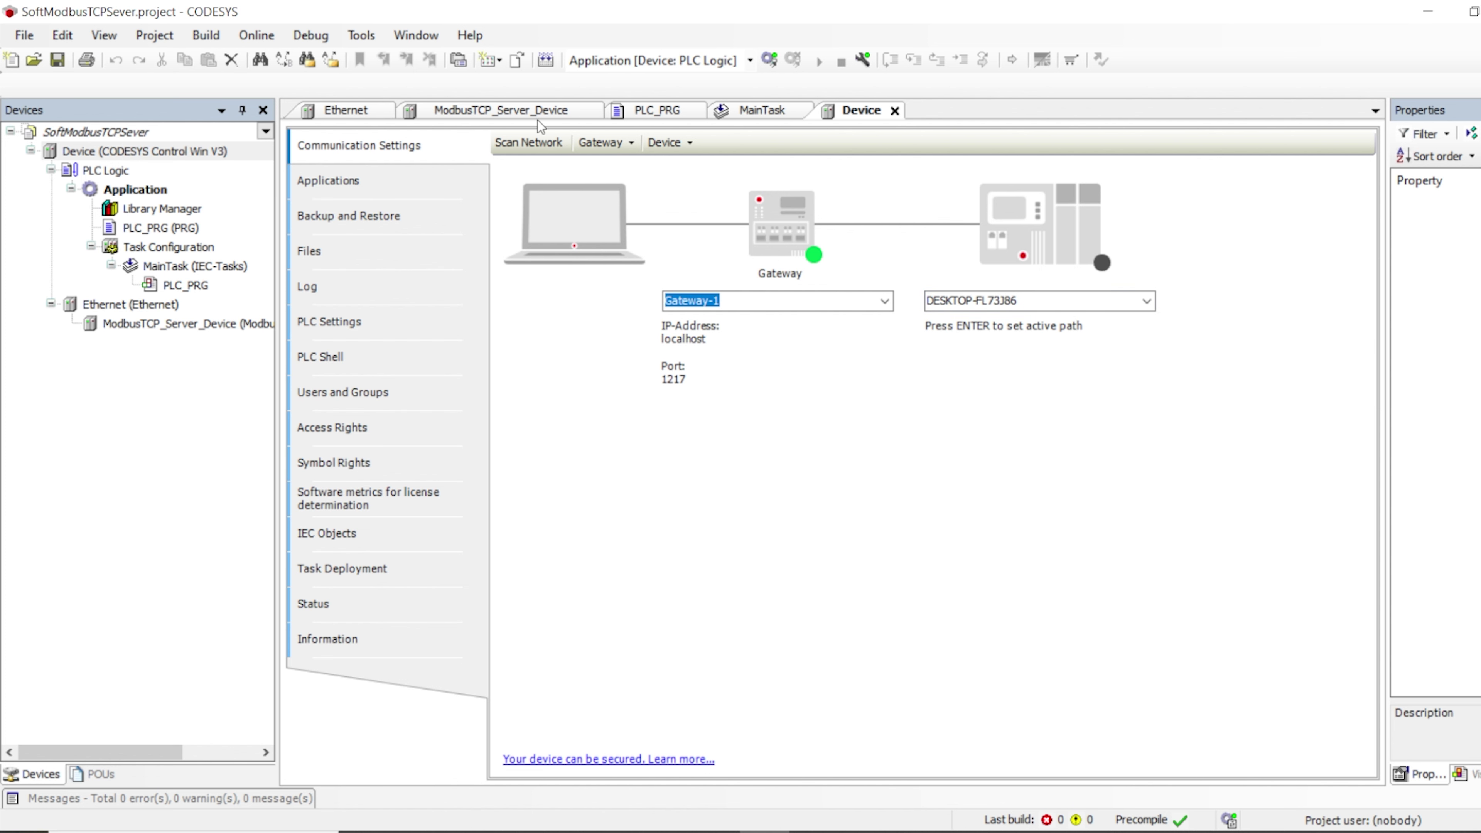
click(530, 142)
Choose the scanned DESKTOP-FL73386 controller as the Device's target
click(528, 279)
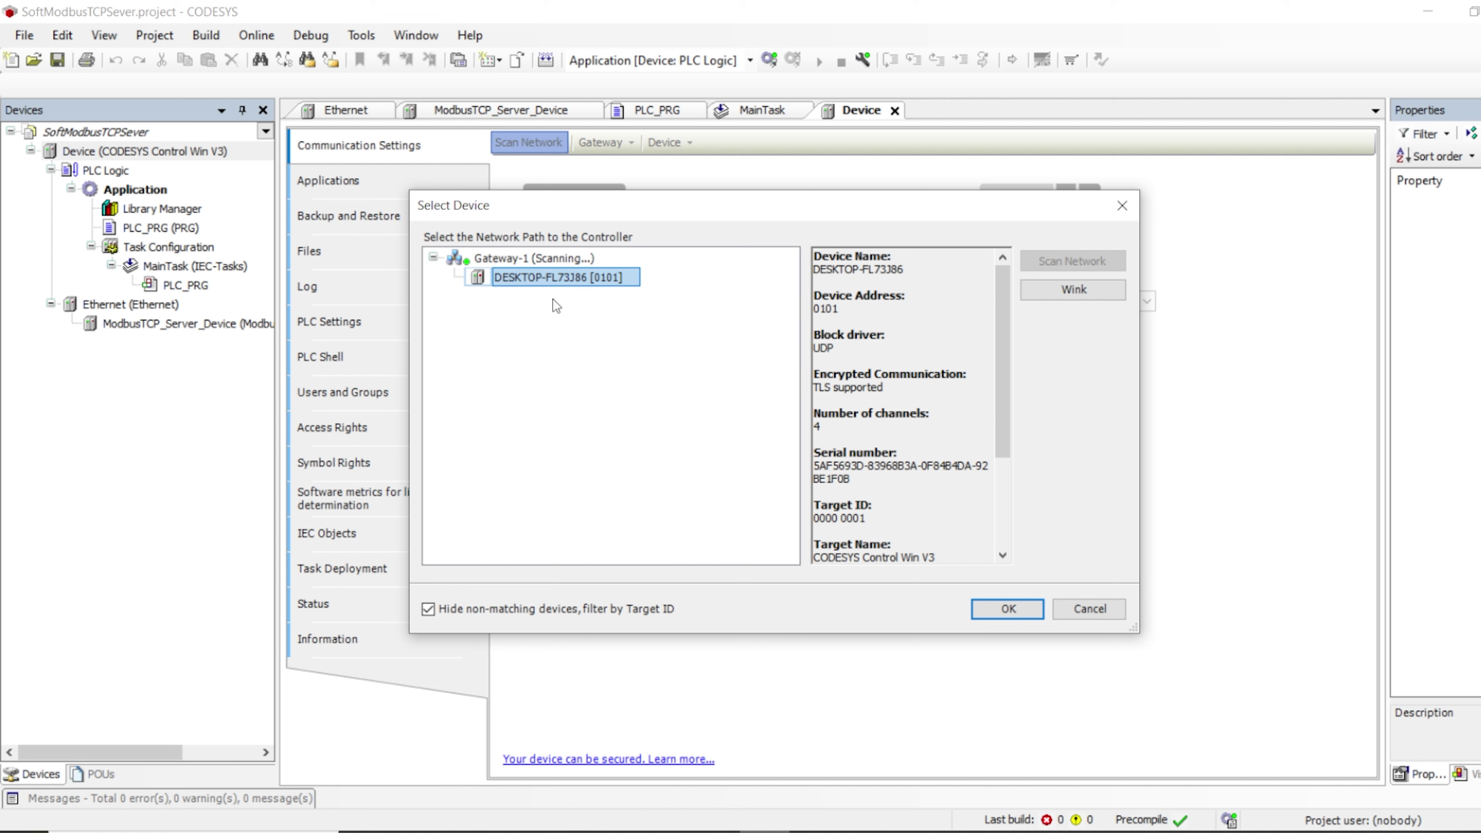
click(1006, 608)
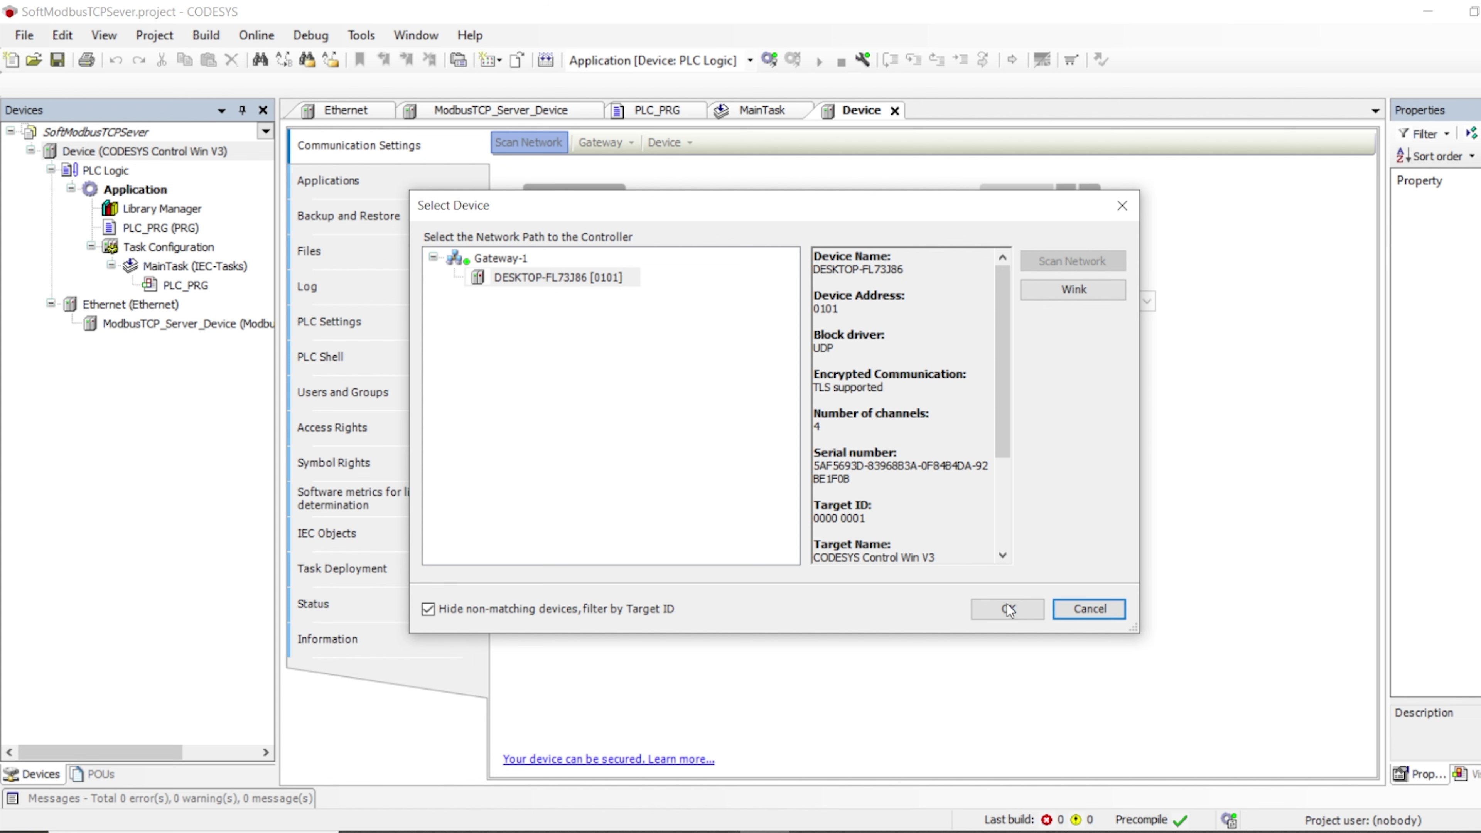
click(1011, 610)
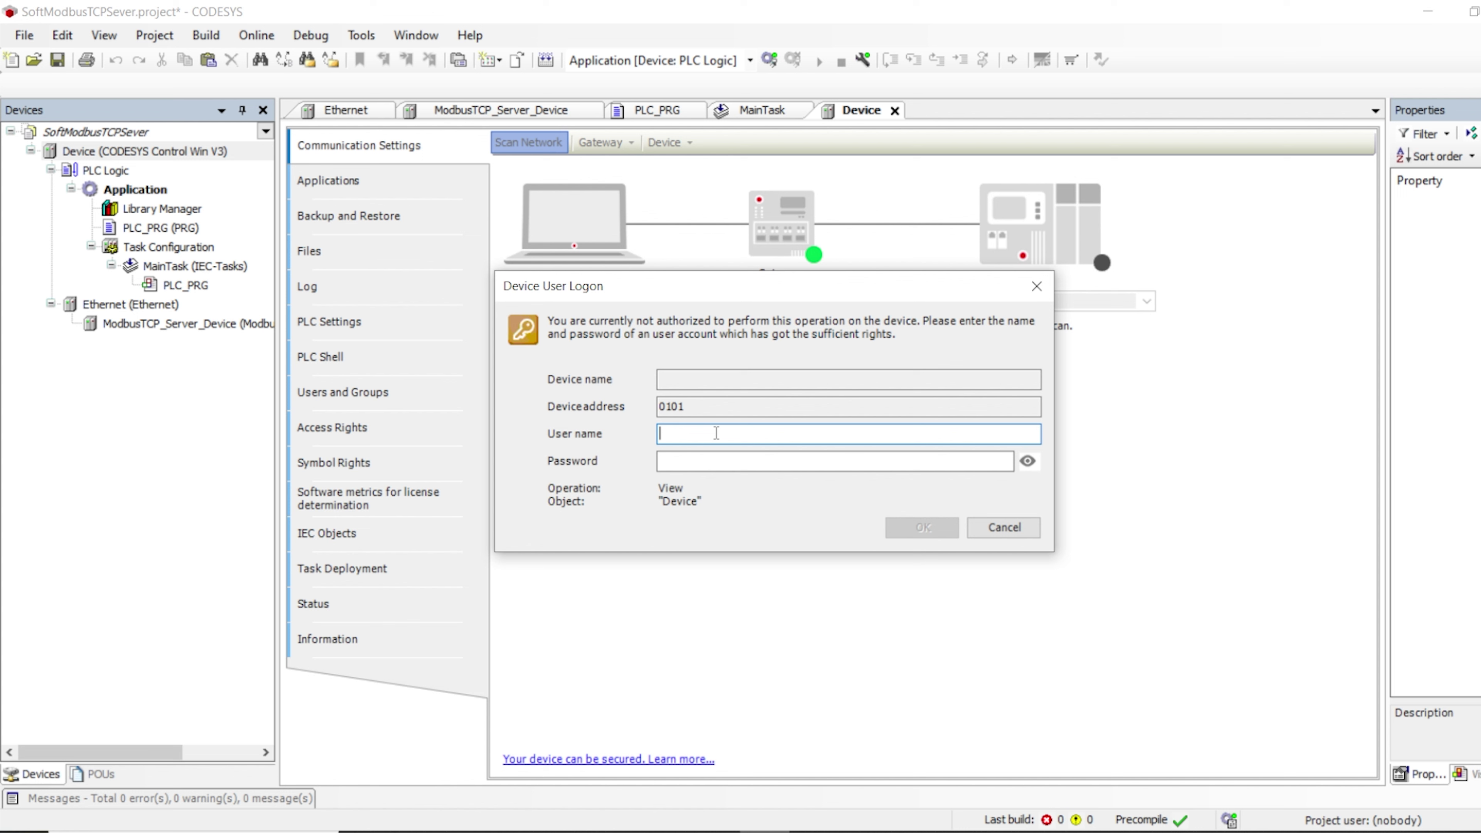
Log on to the device with its user name and password, then open the Ethernet adapter's settings
text(SoftP)
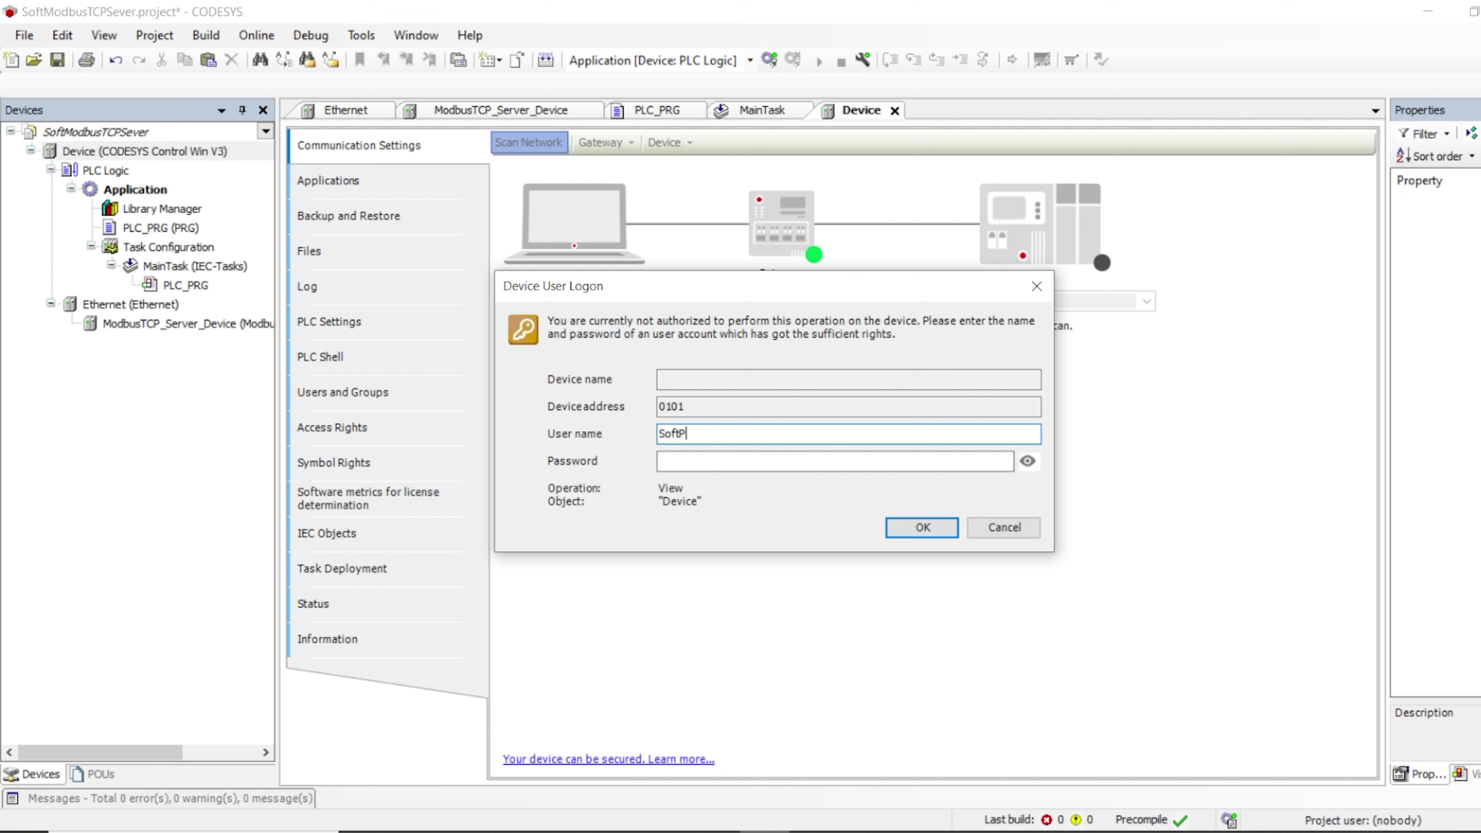
text(LC)
click(802, 457)
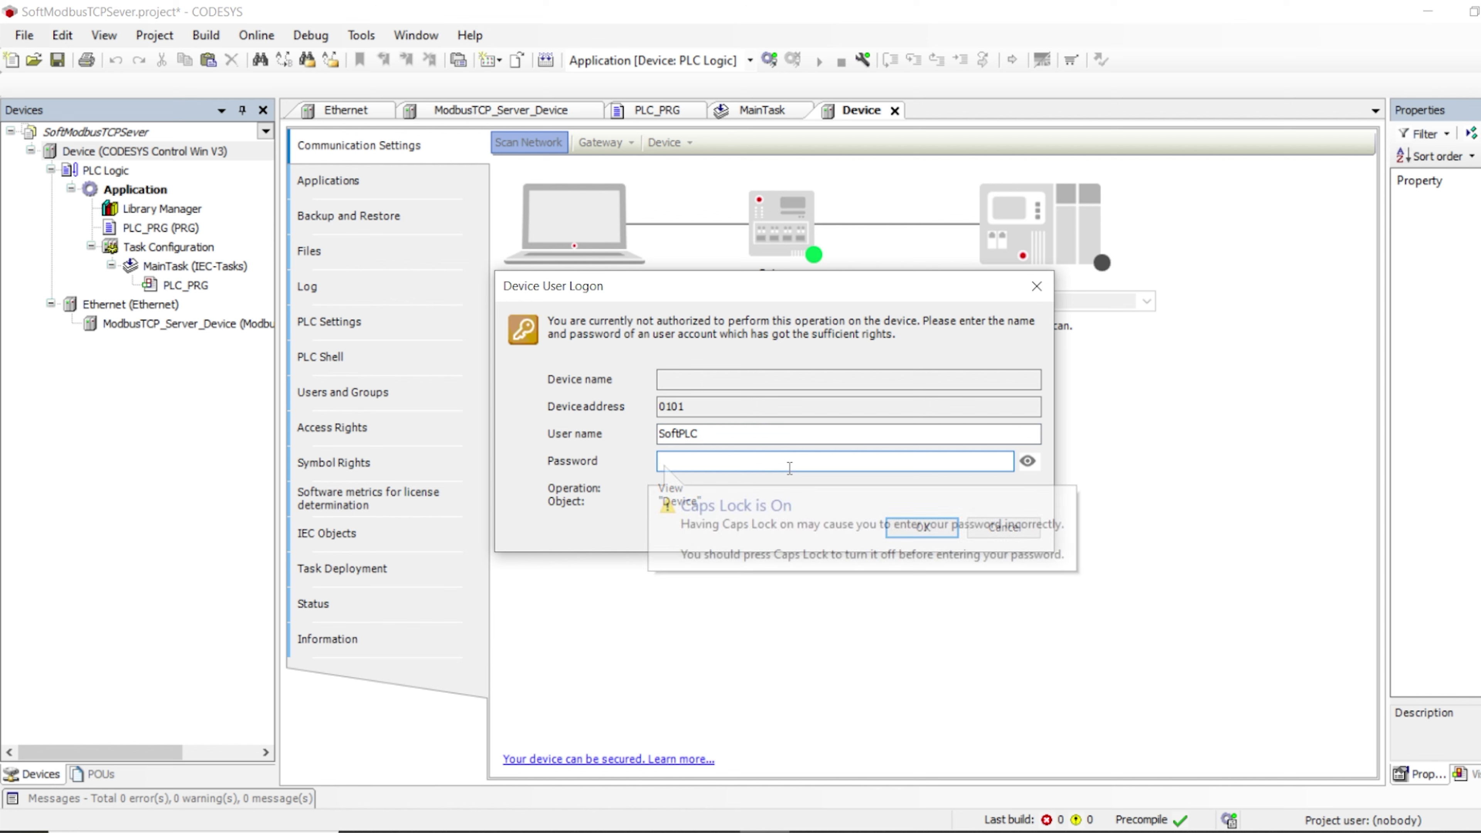
text(1234567)
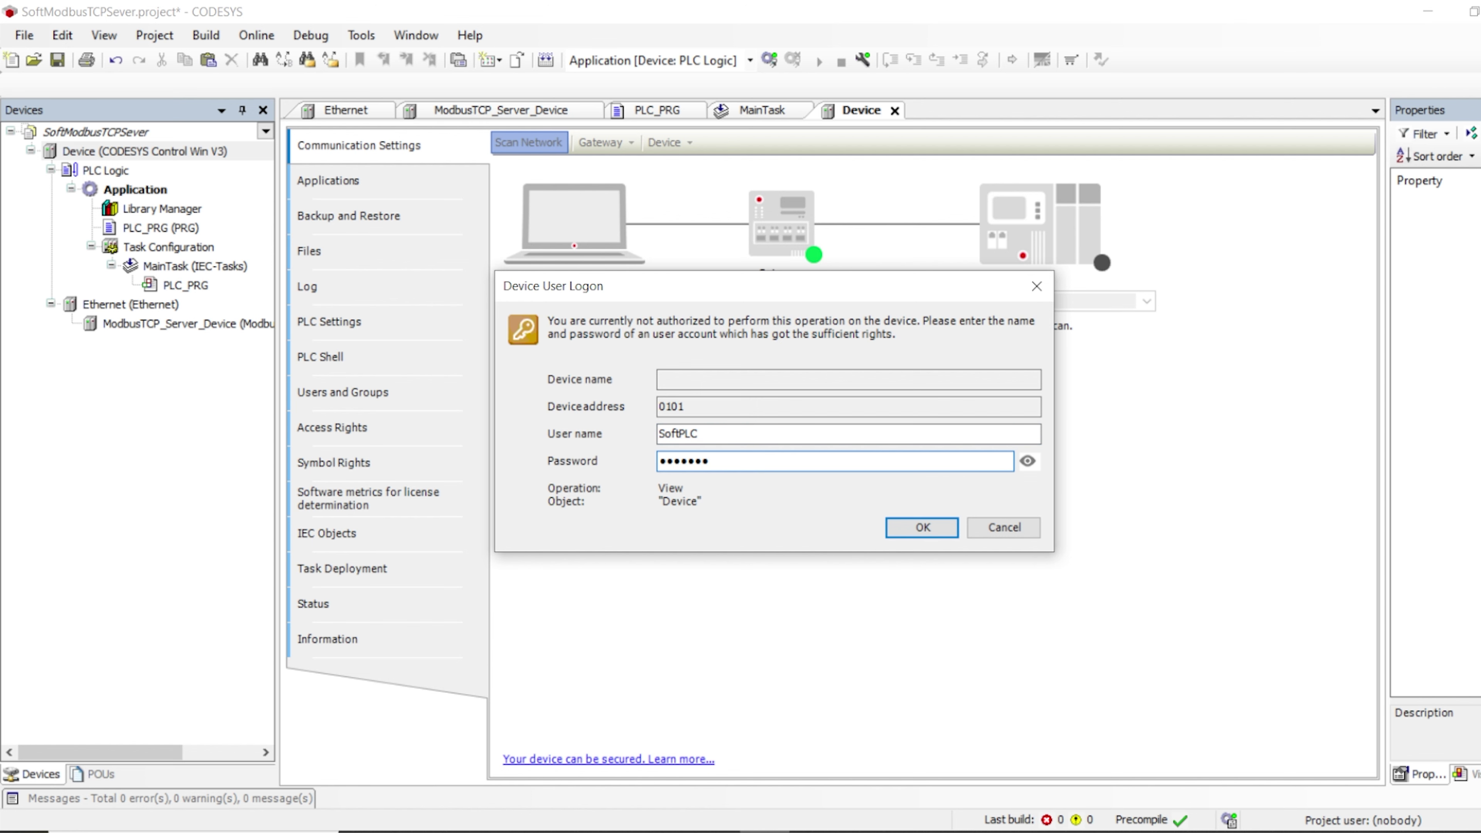
text(89)
key(Return)
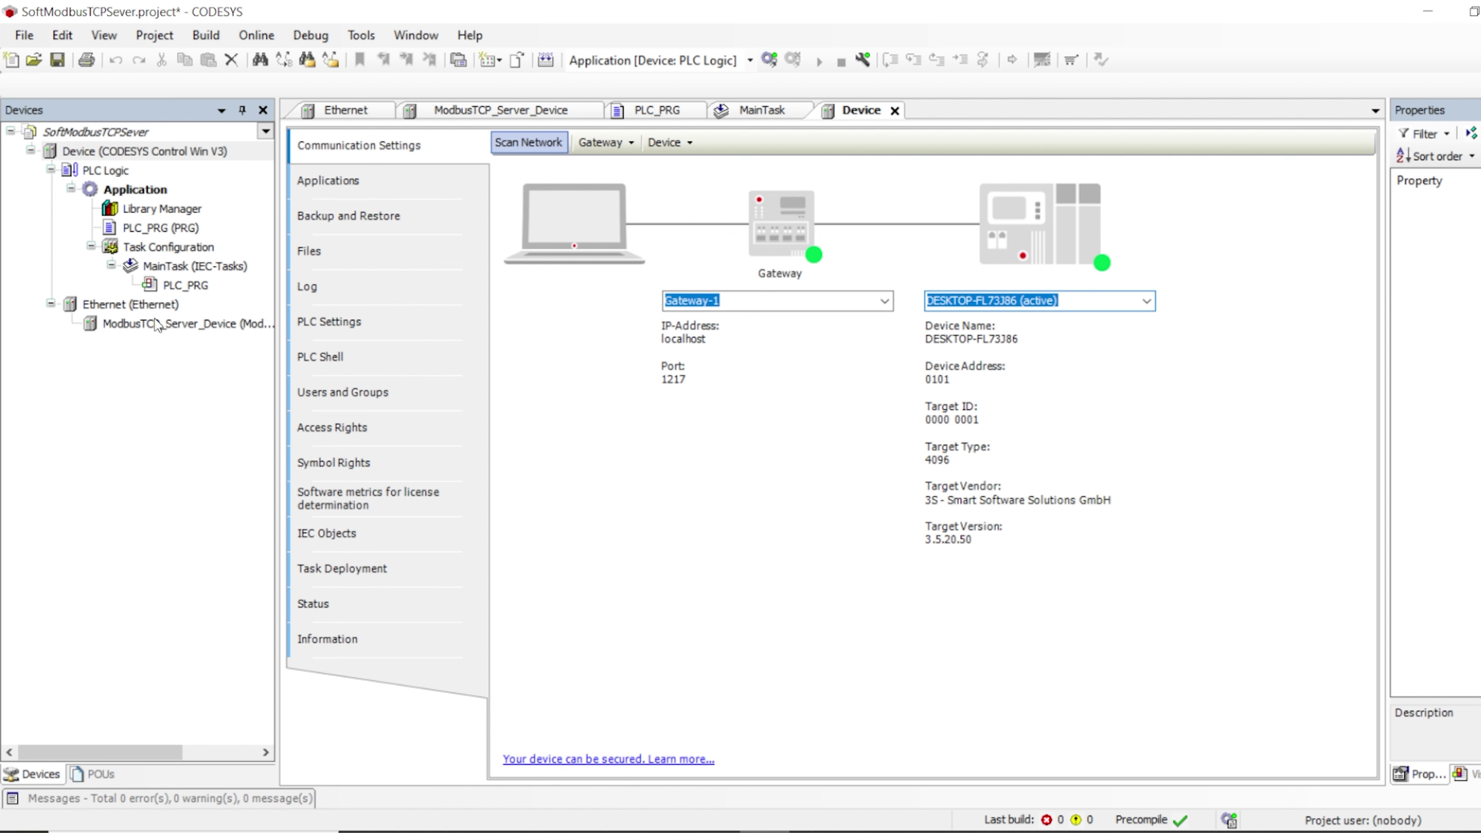
double_click(123, 307)
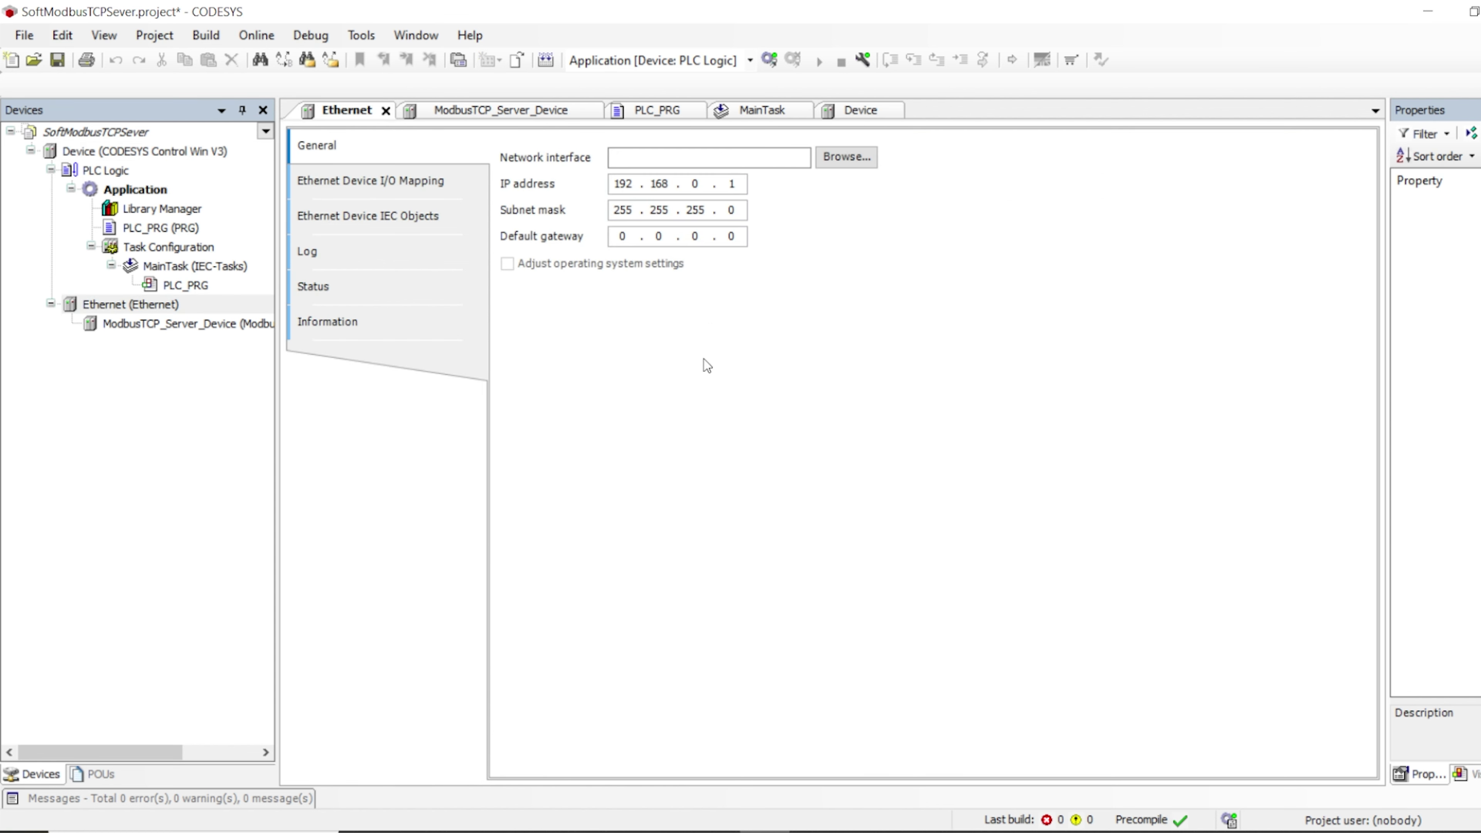
click(846, 157)
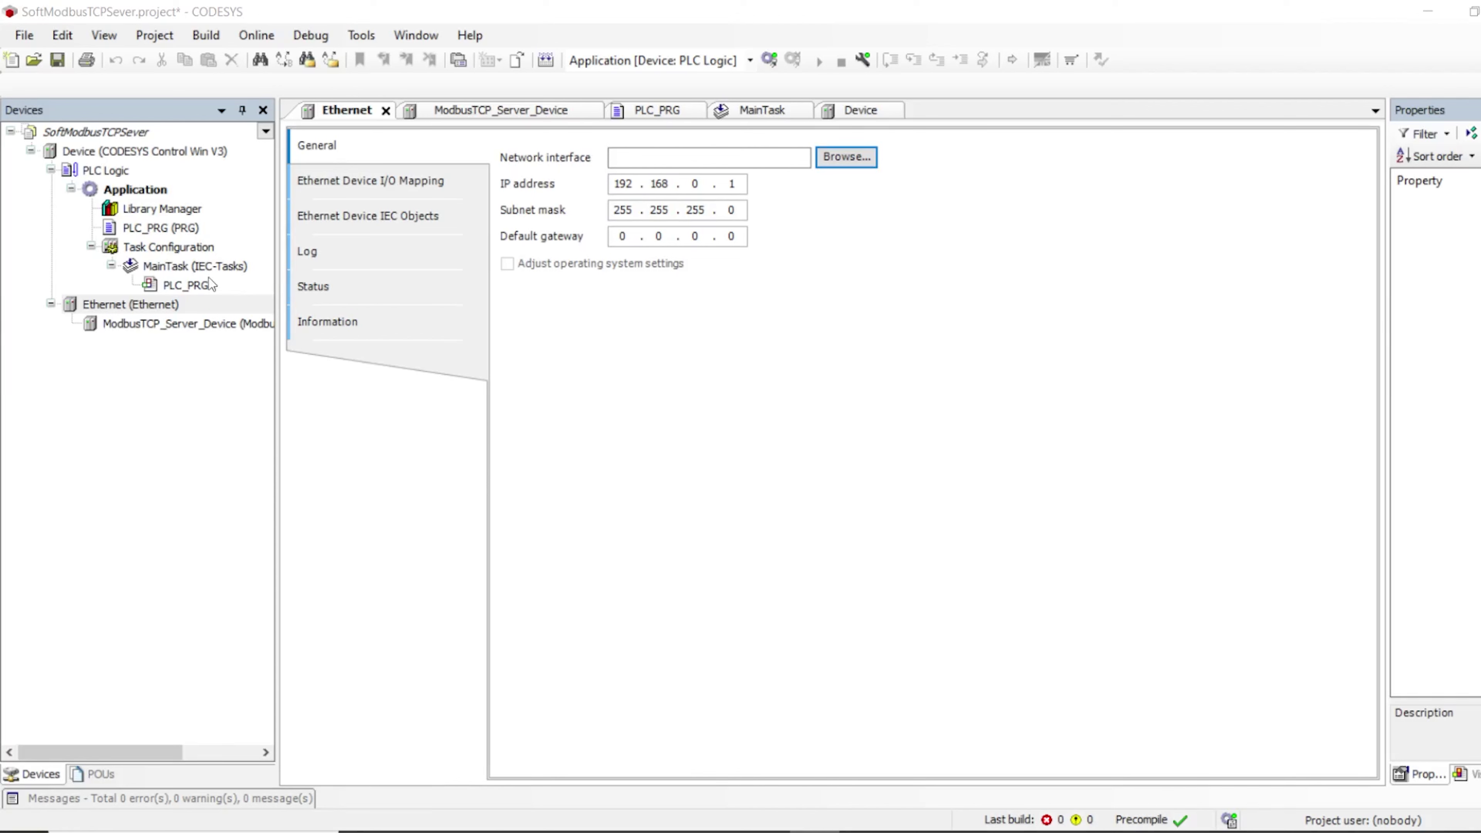
double_click(144, 306)
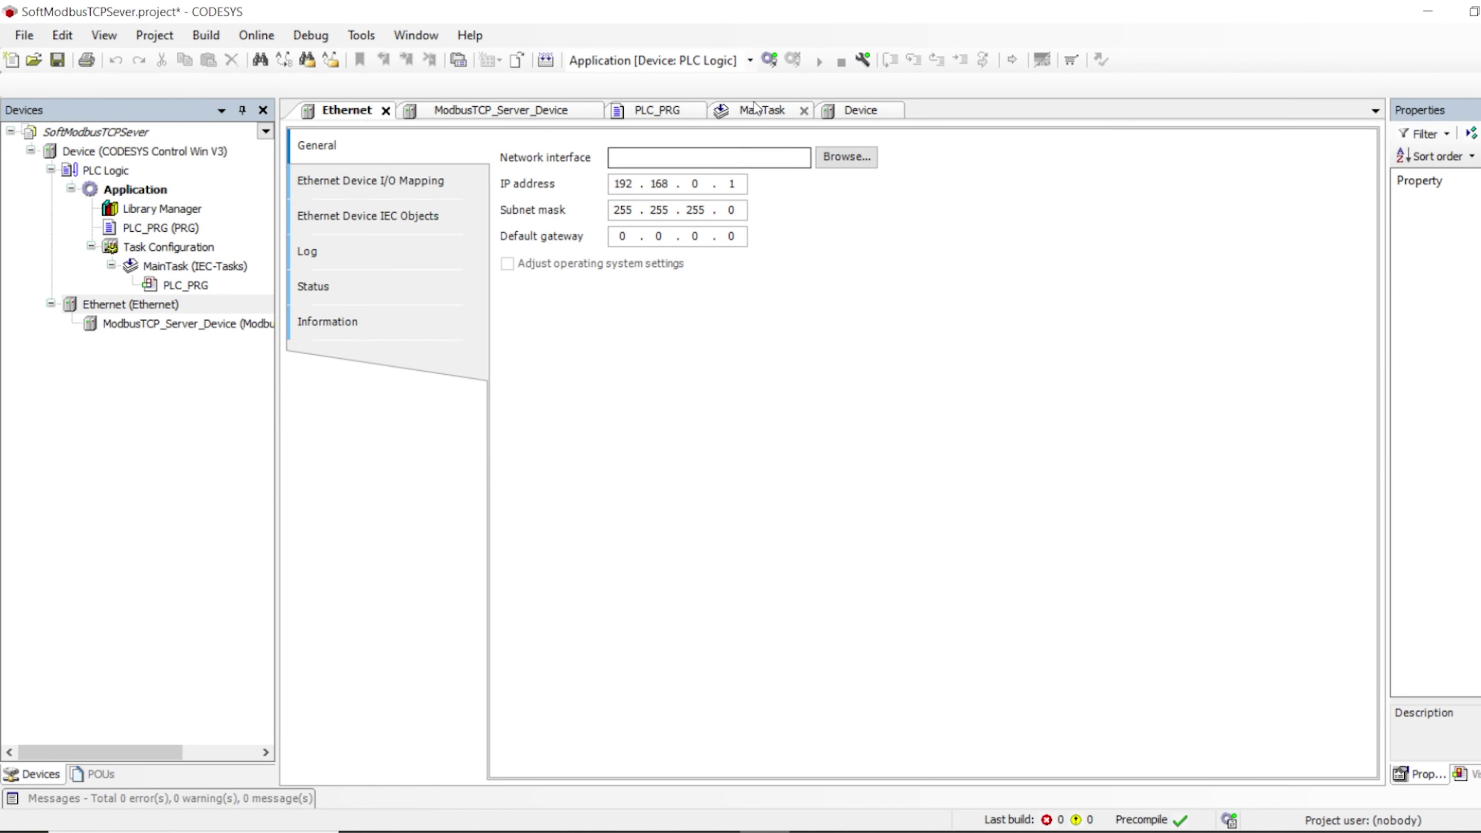
click(387, 211)
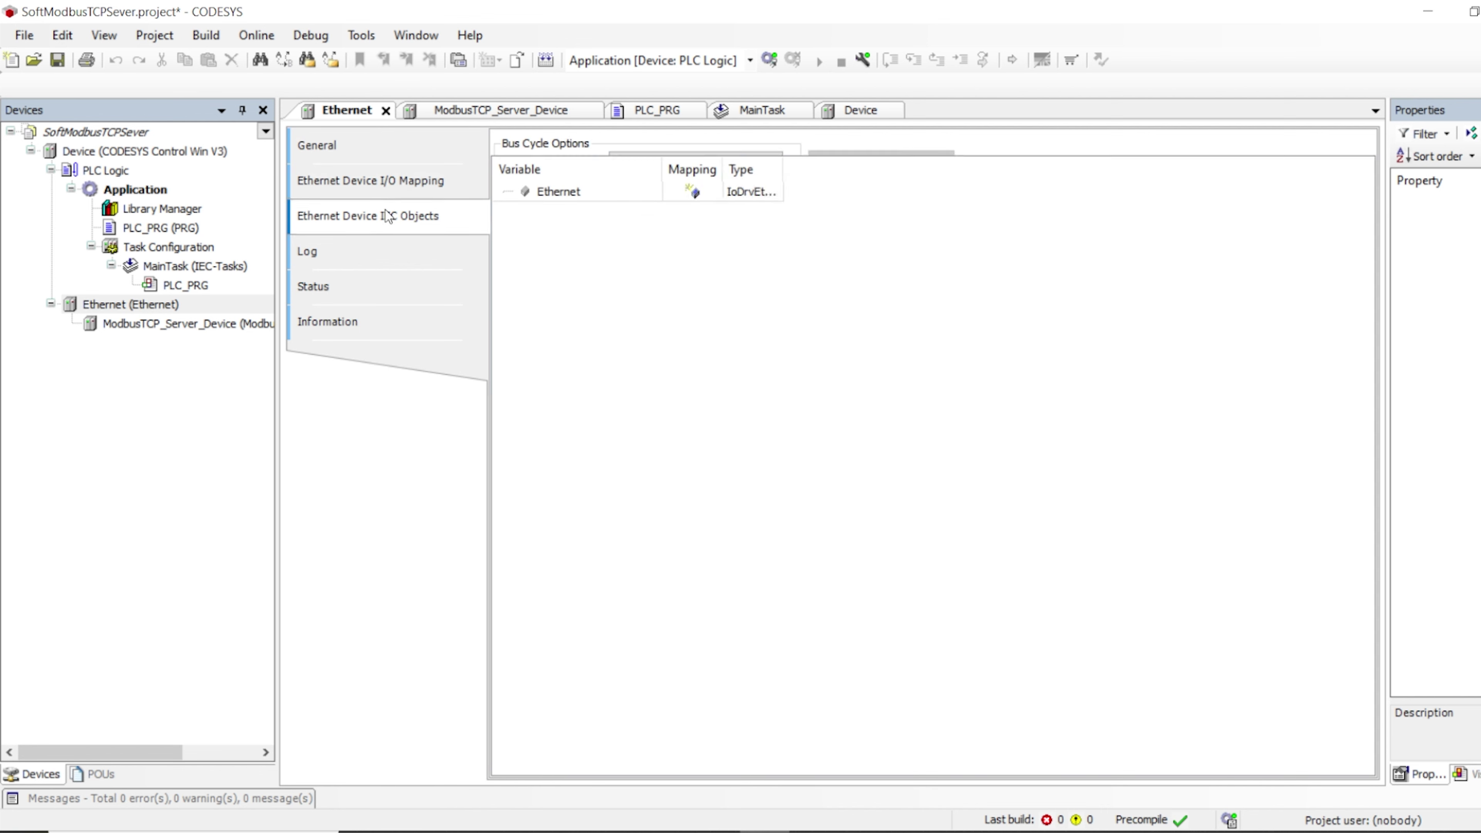
click(373, 256)
click(372, 289)
click(389, 178)
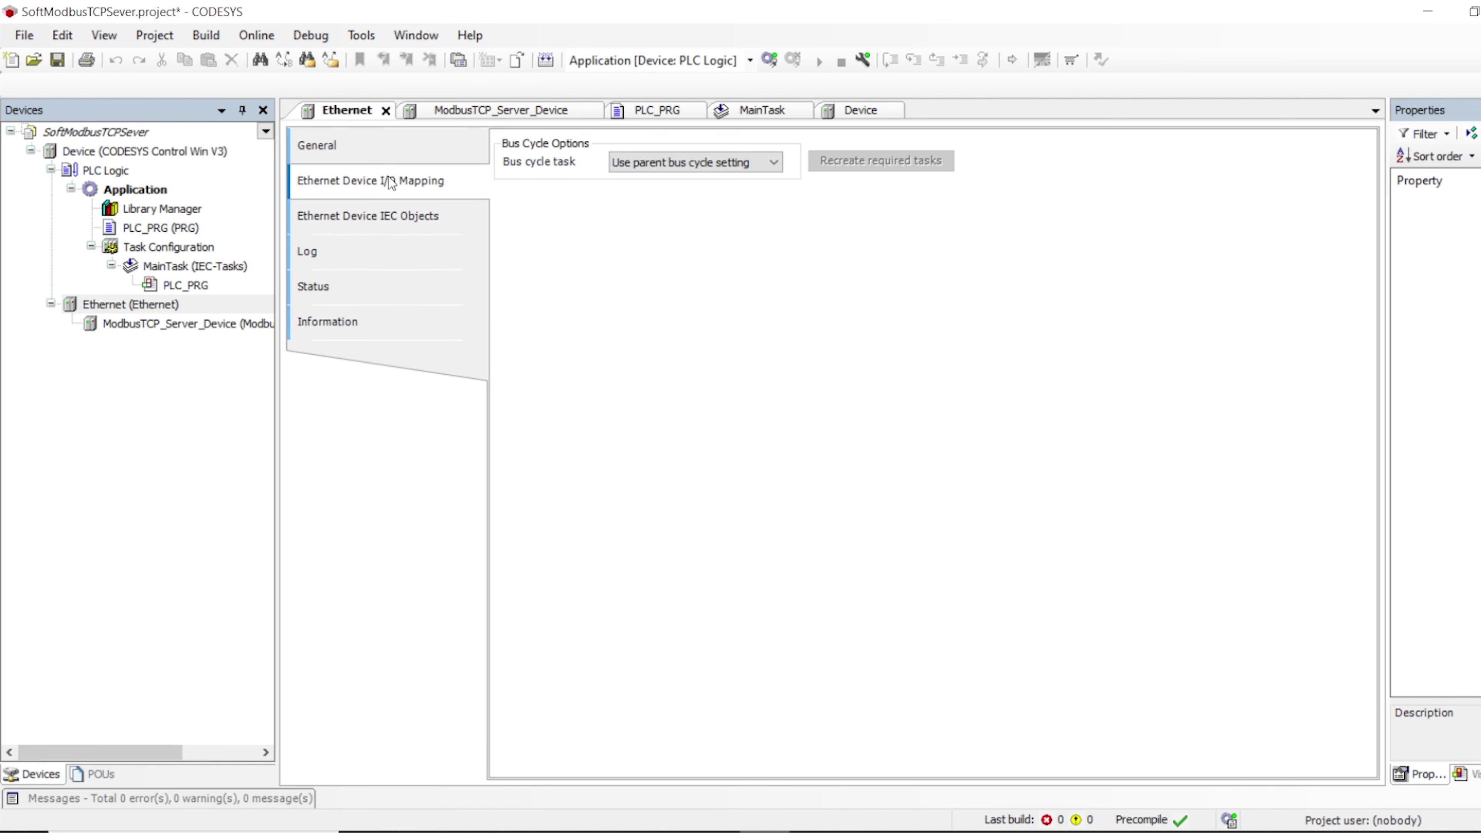
click(365, 145)
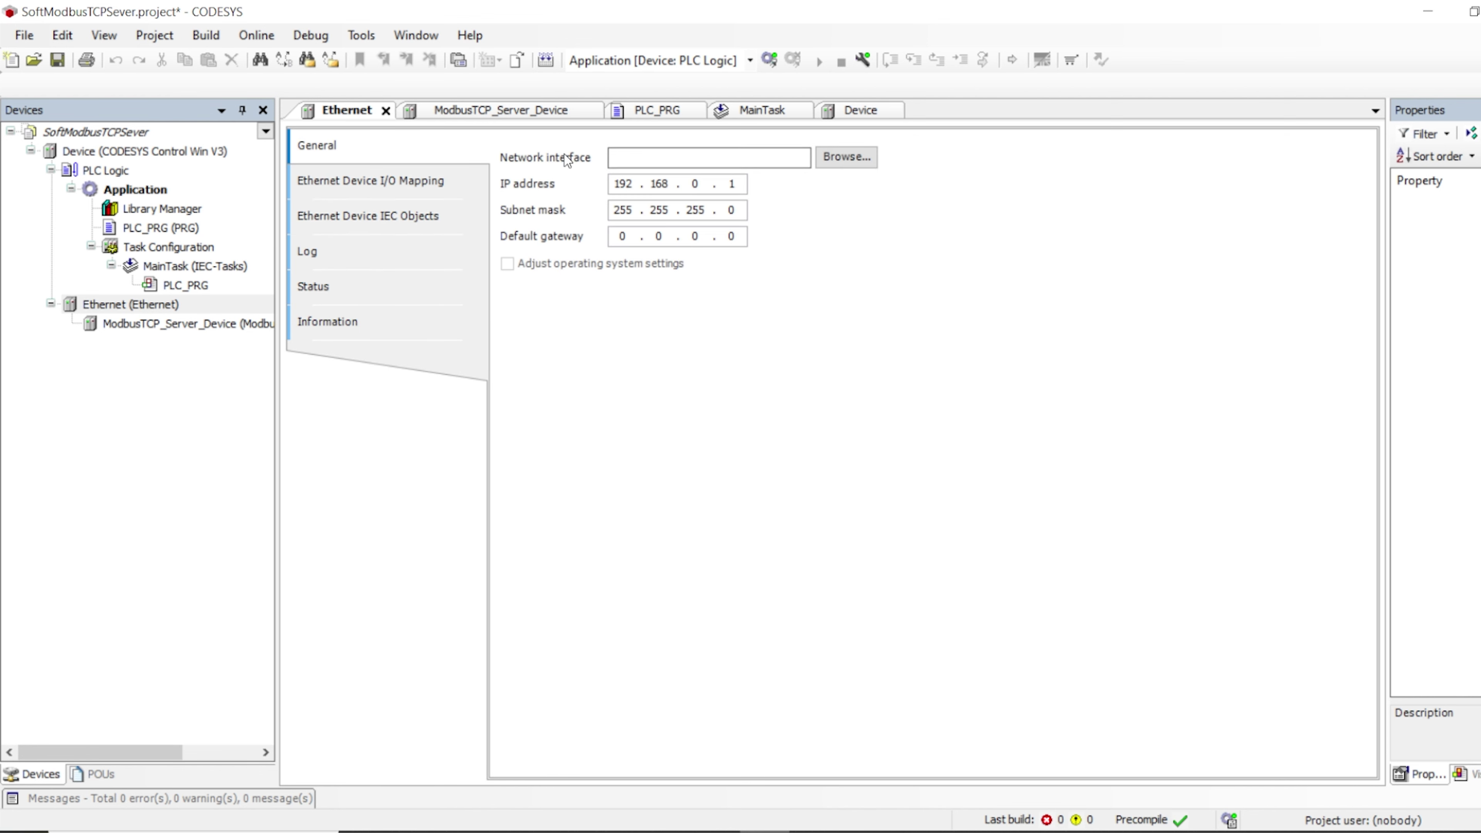
click(769, 160)
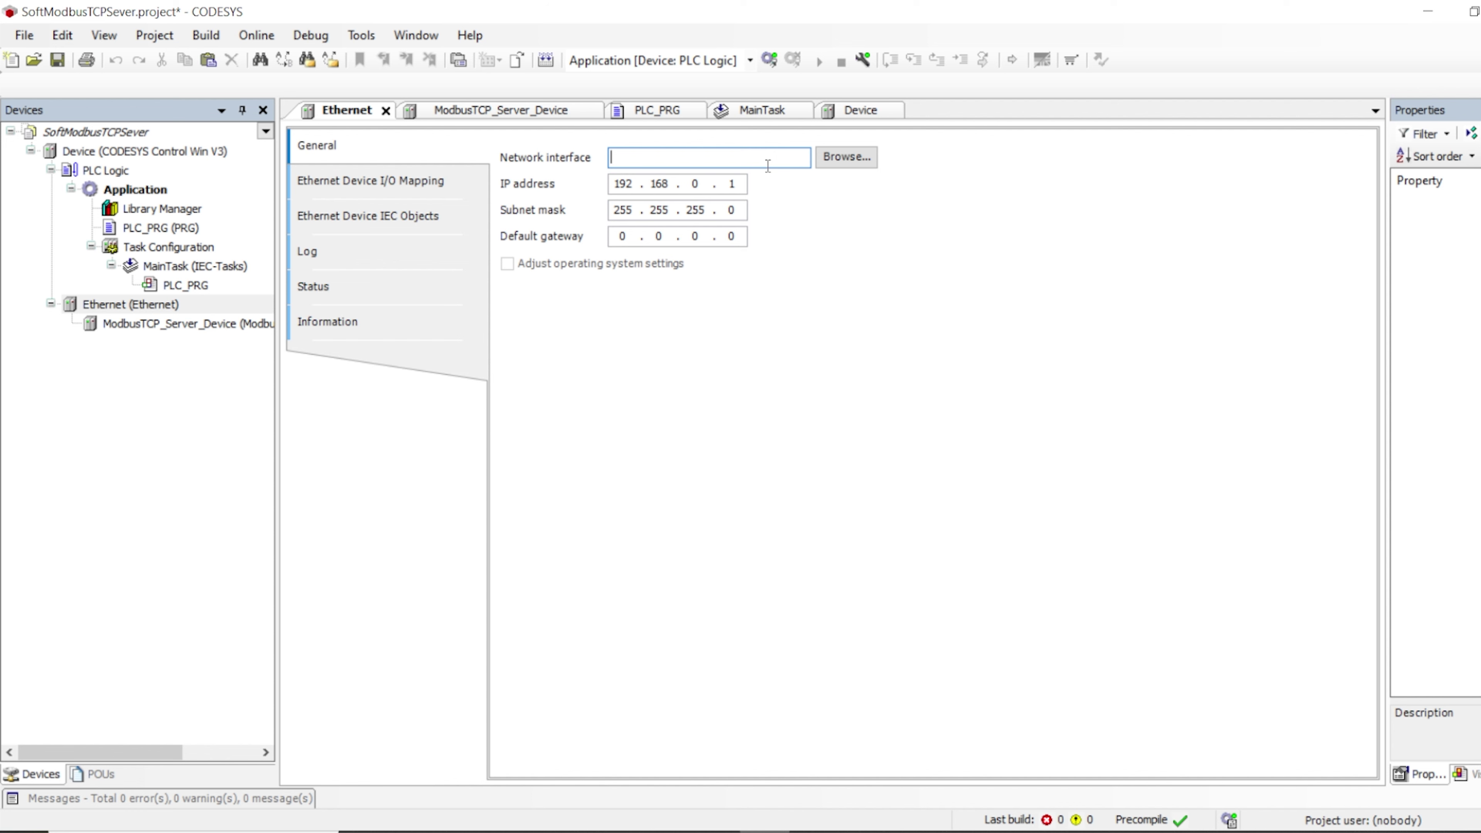
Open the Network Adapters list and select the Wi-Fi adapter to check its addresses
click(843, 158)
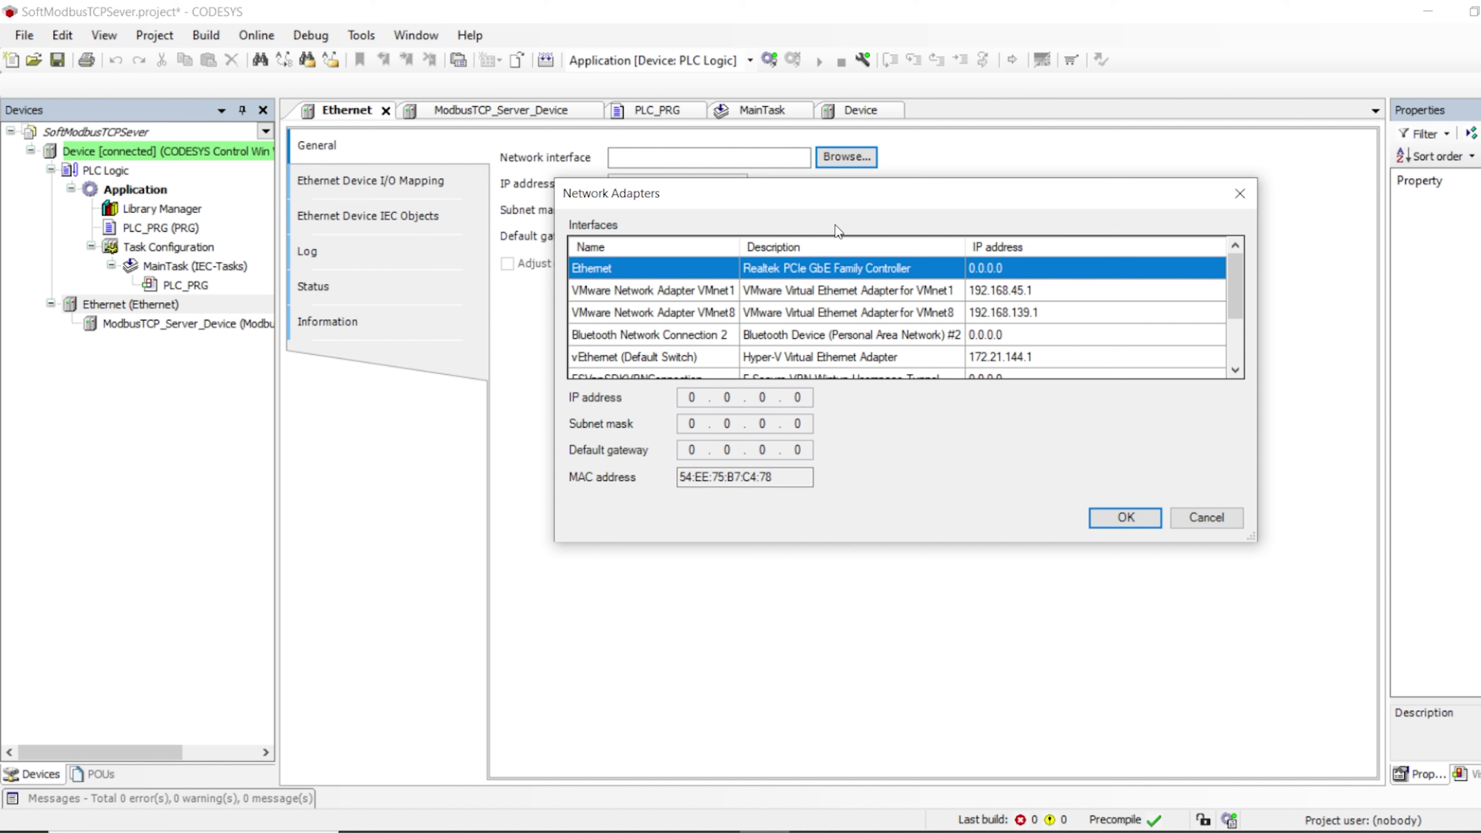
scroll(890, 294, down, 2)
scroll(887, 300, up, 2)
scroll(888, 301, down, 2)
scroll(886, 303, up, 2)
scroll(886, 302, down, 2)
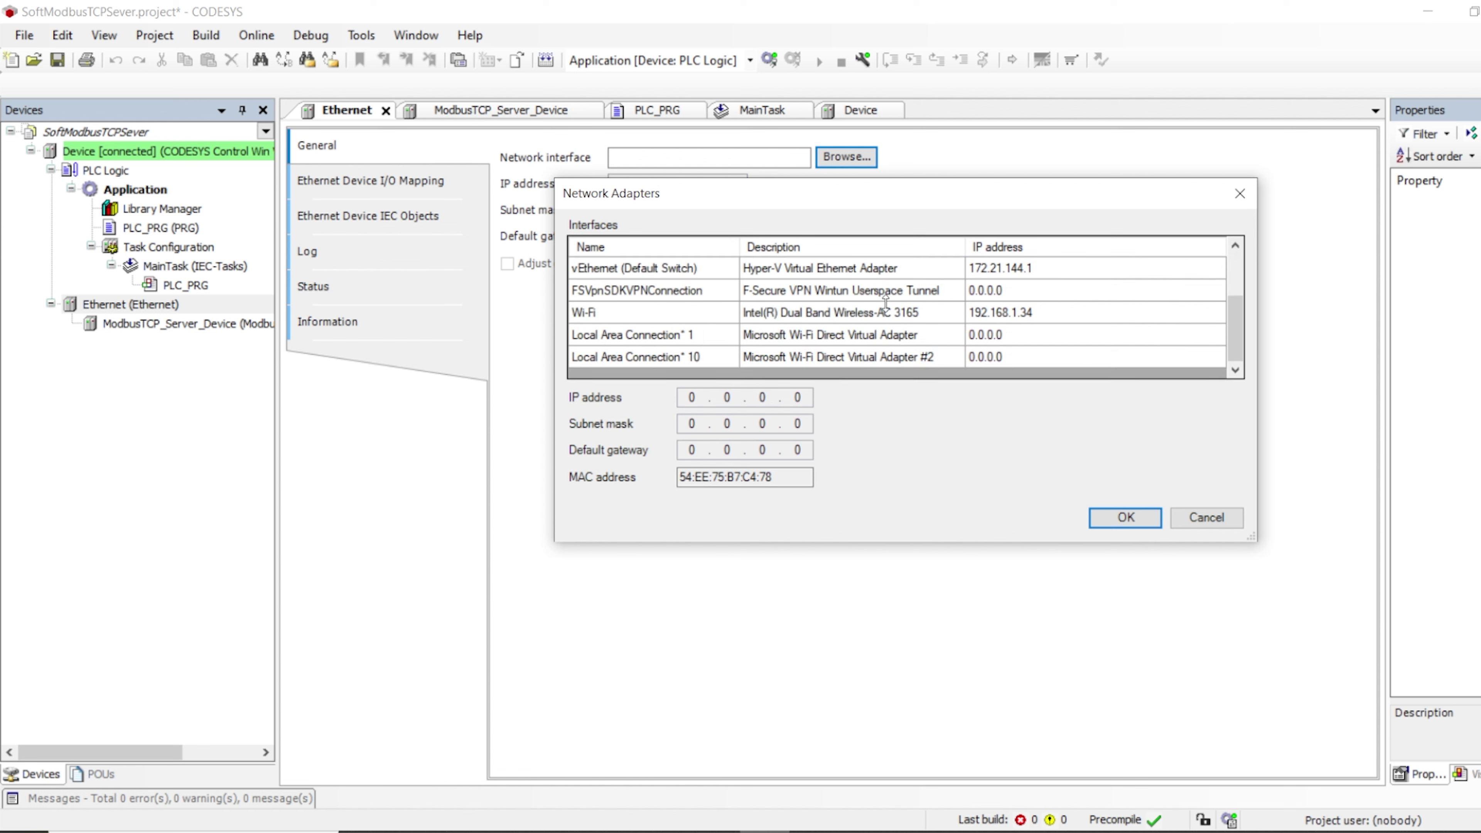
scroll(885, 302, up, 2)
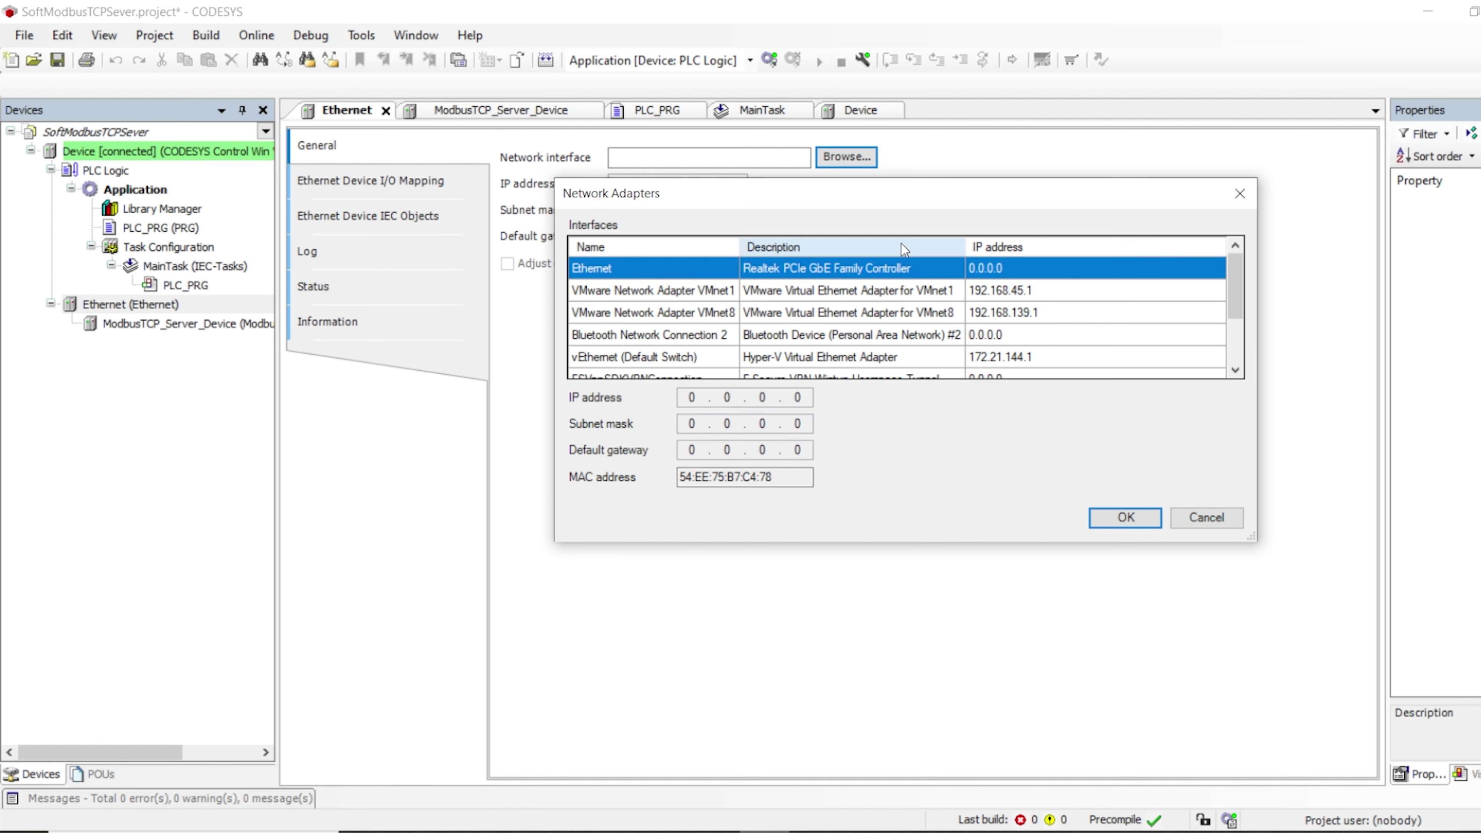
drag(907, 195, 845, 196)
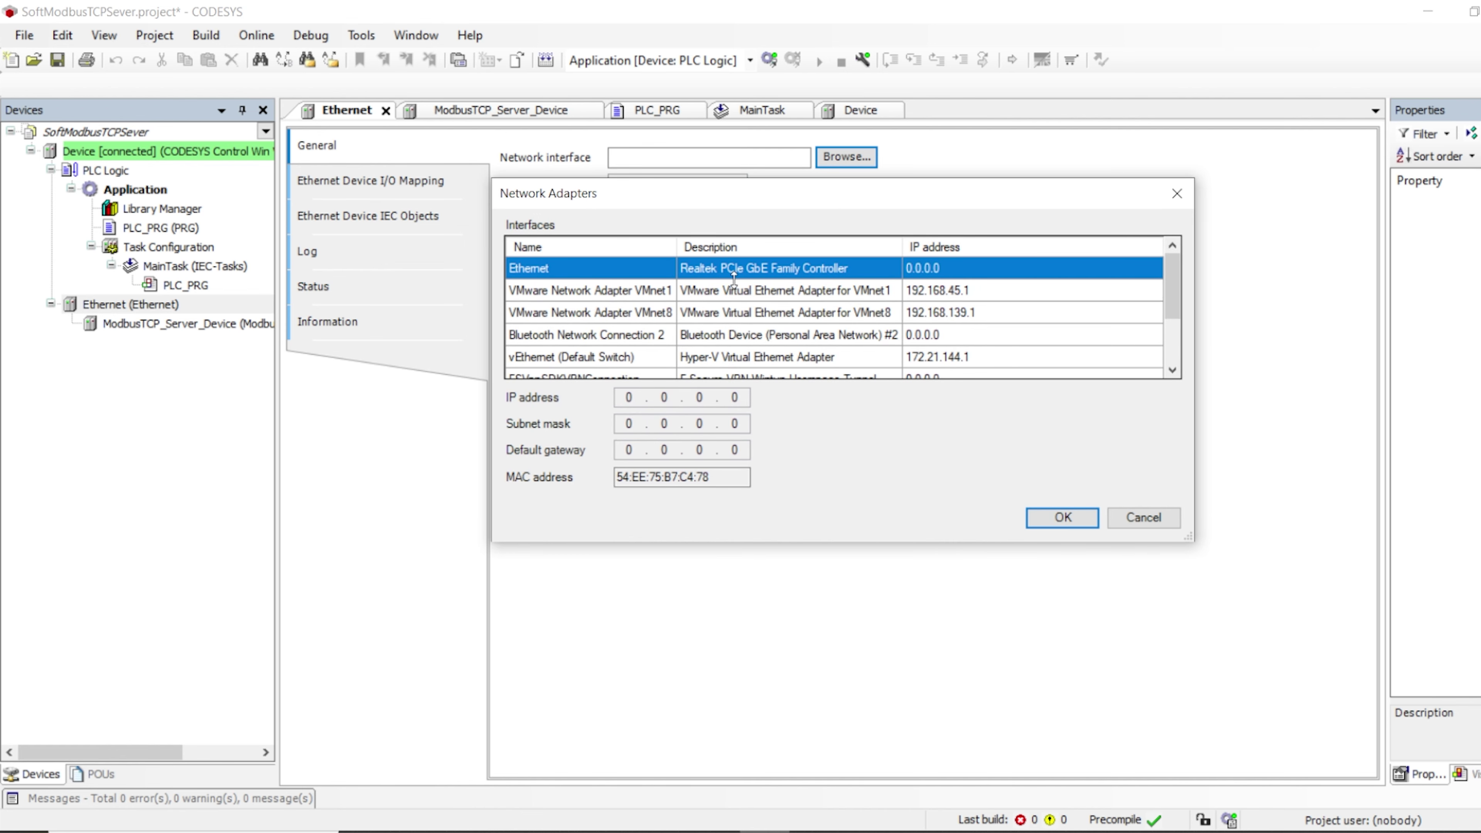
click(814, 832)
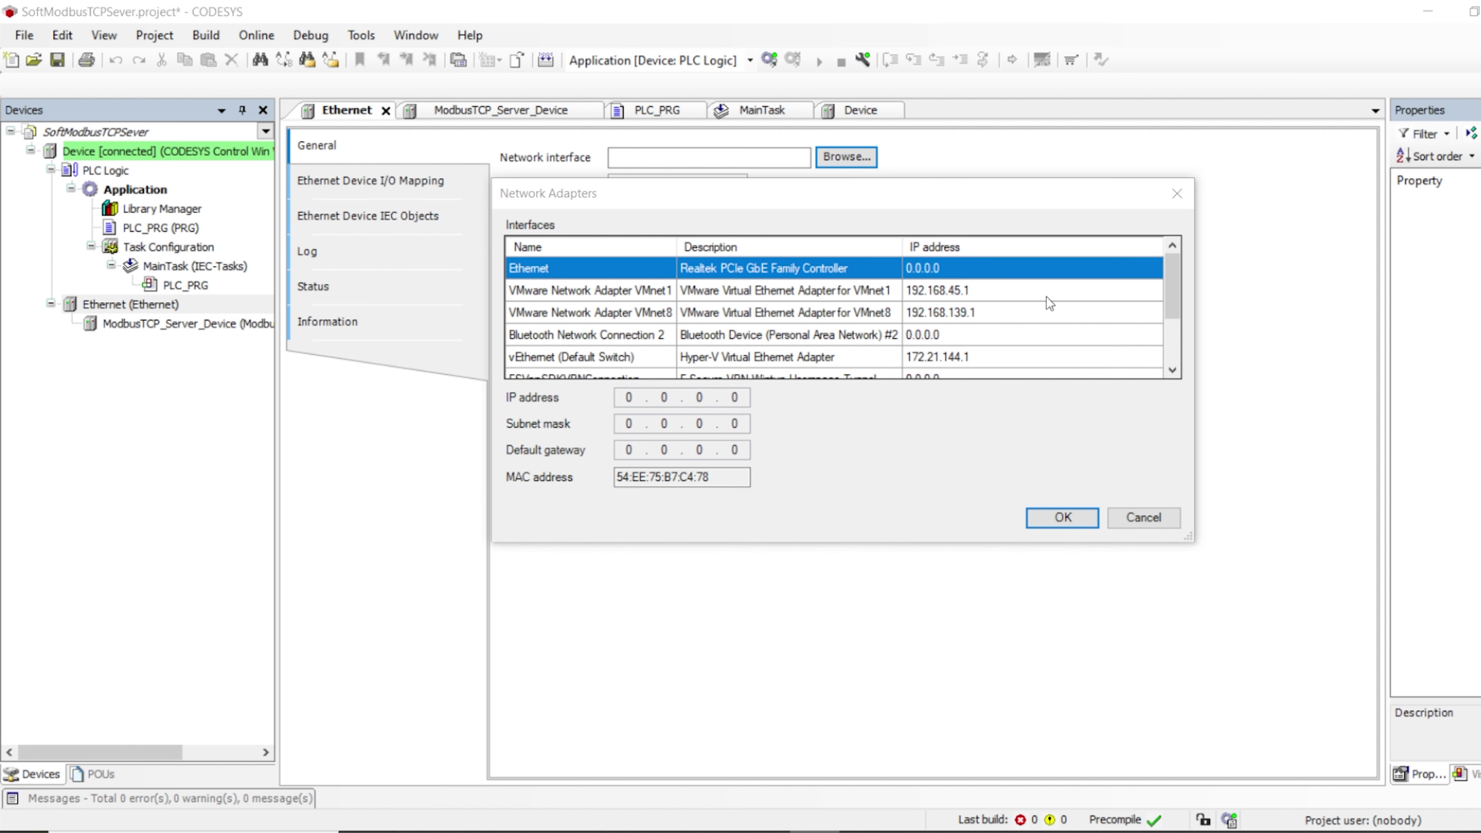
scroll(1044, 303, down, 1)
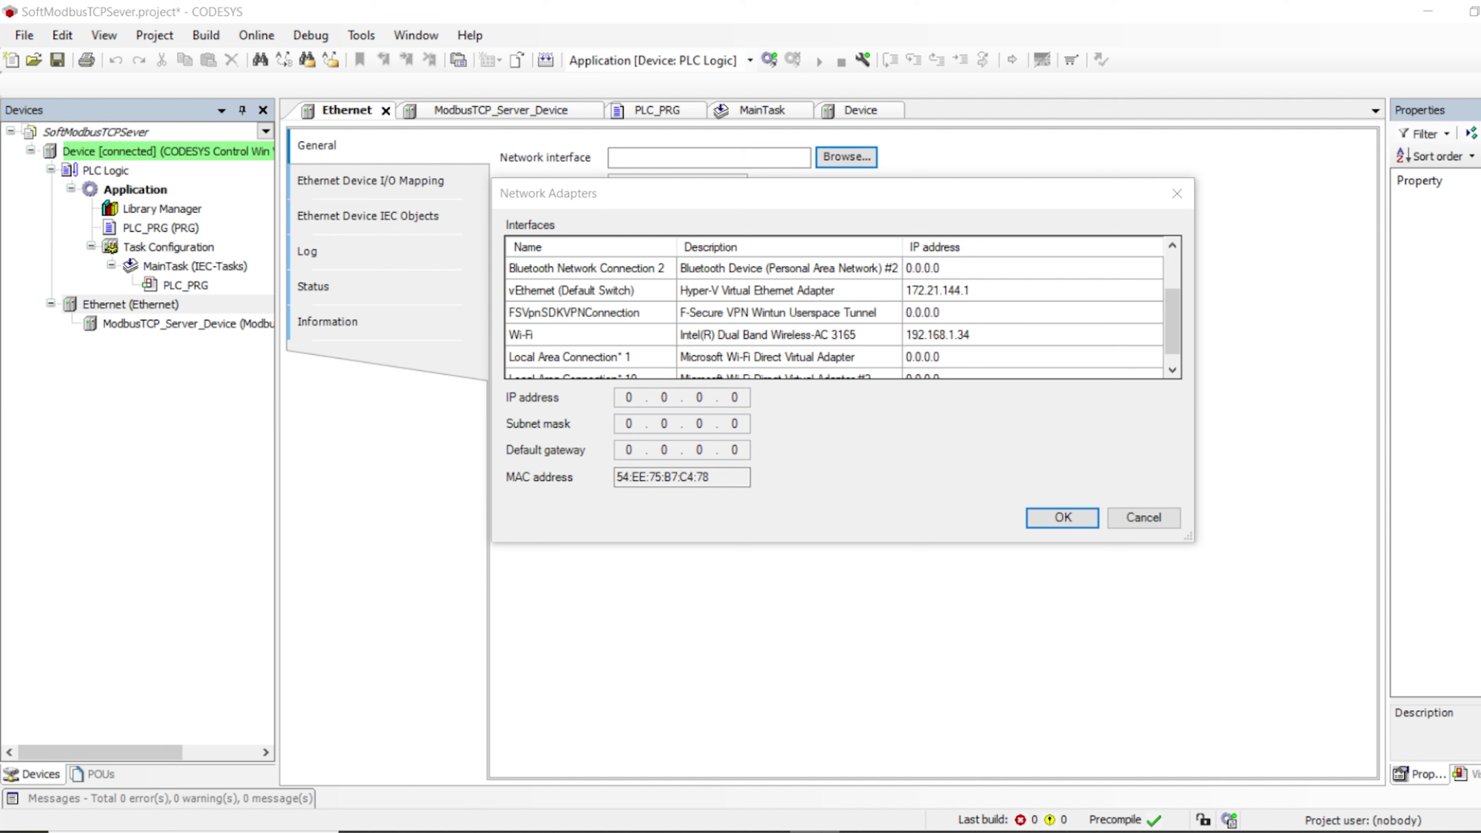
click(572, 330)
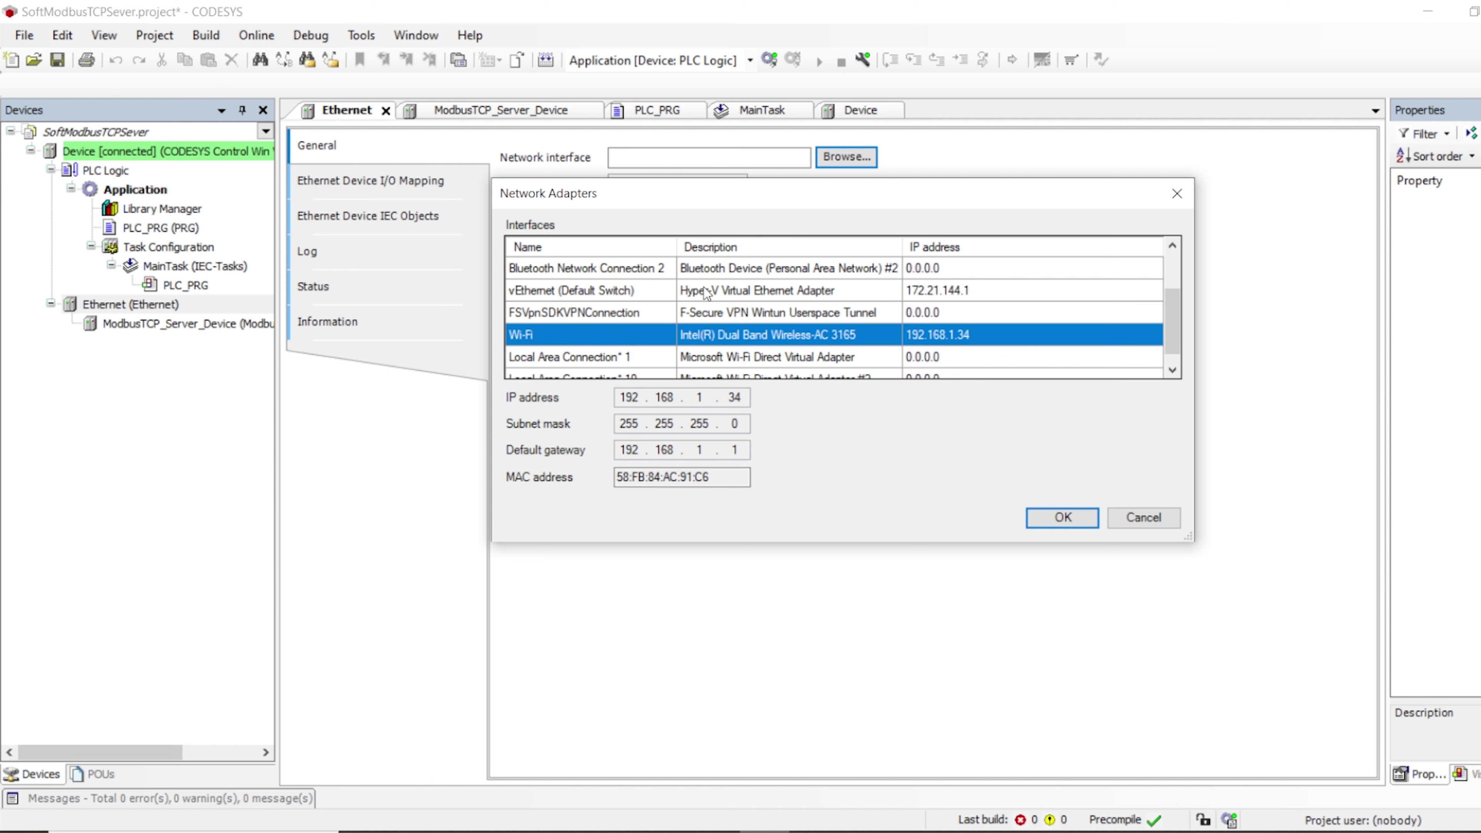
Compare the vEthernet and VMnet1 adapters, then confirm Wi-Fi at 192.168.1.34, mask 255.255.255.0, gateway 192.168.1.1
click(760, 291)
scroll(840, 316, up, 1)
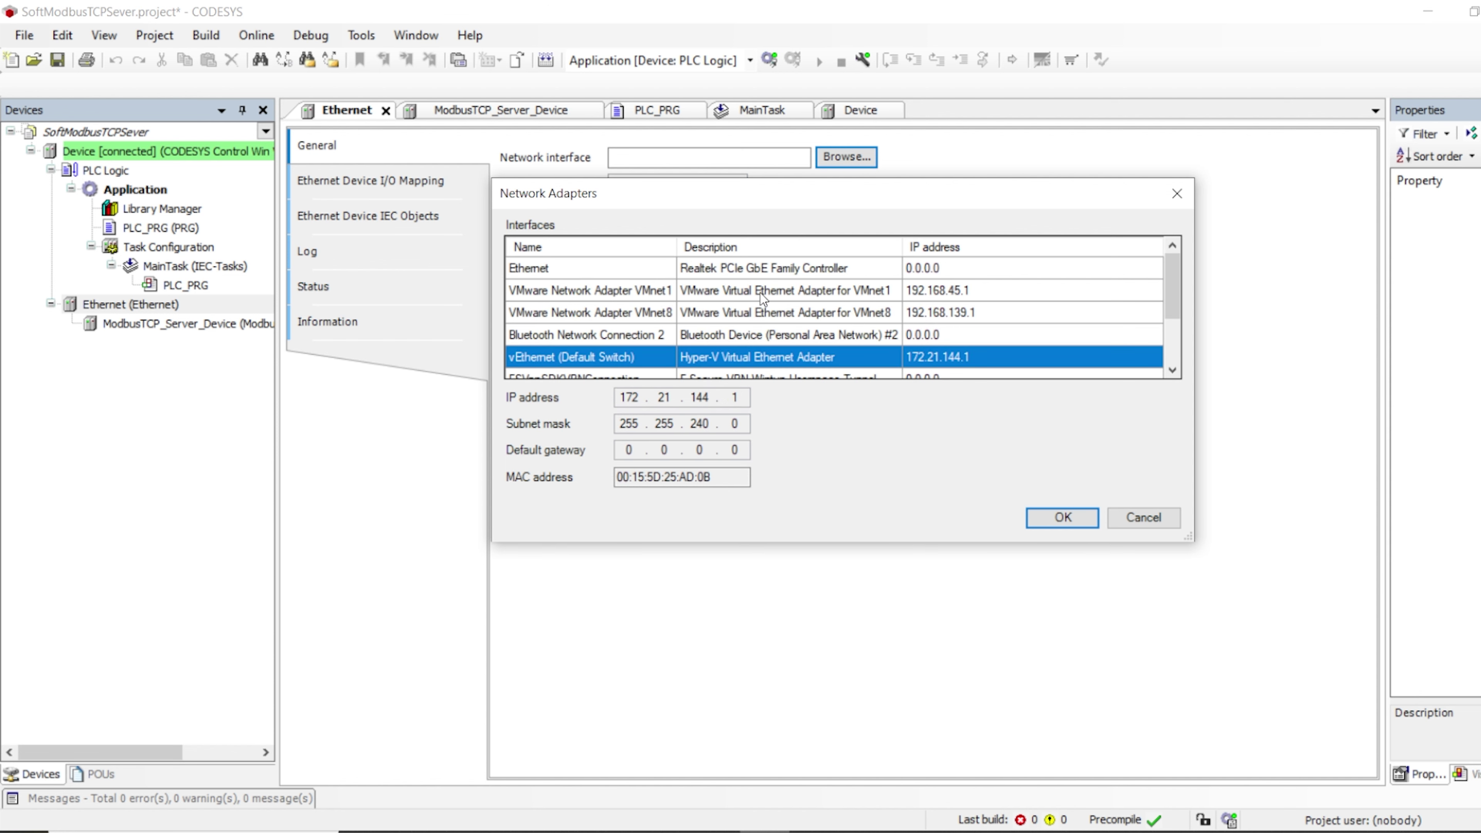
click(808, 292)
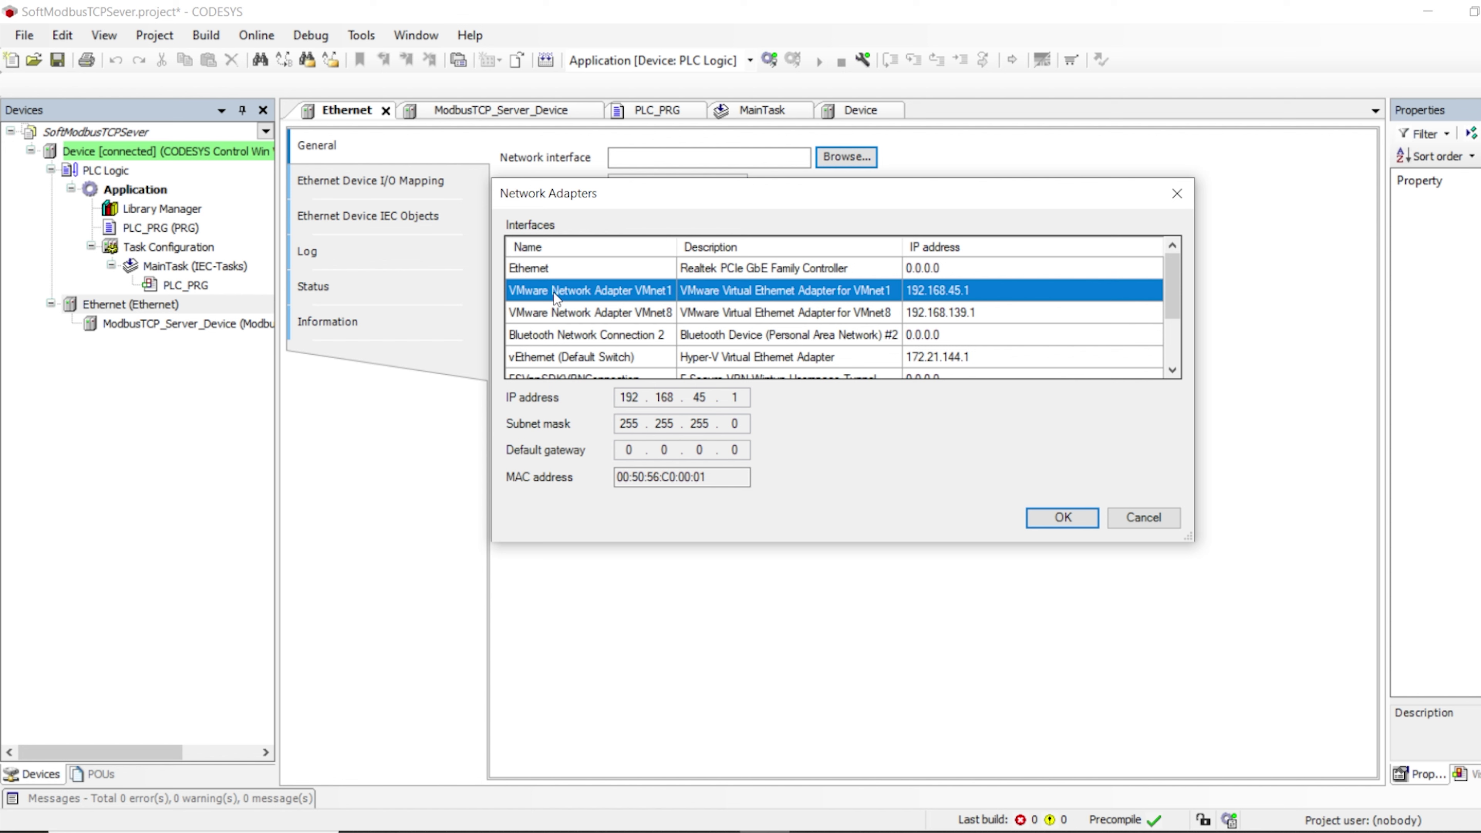
scroll(671, 297, down, 2)
click(752, 315)
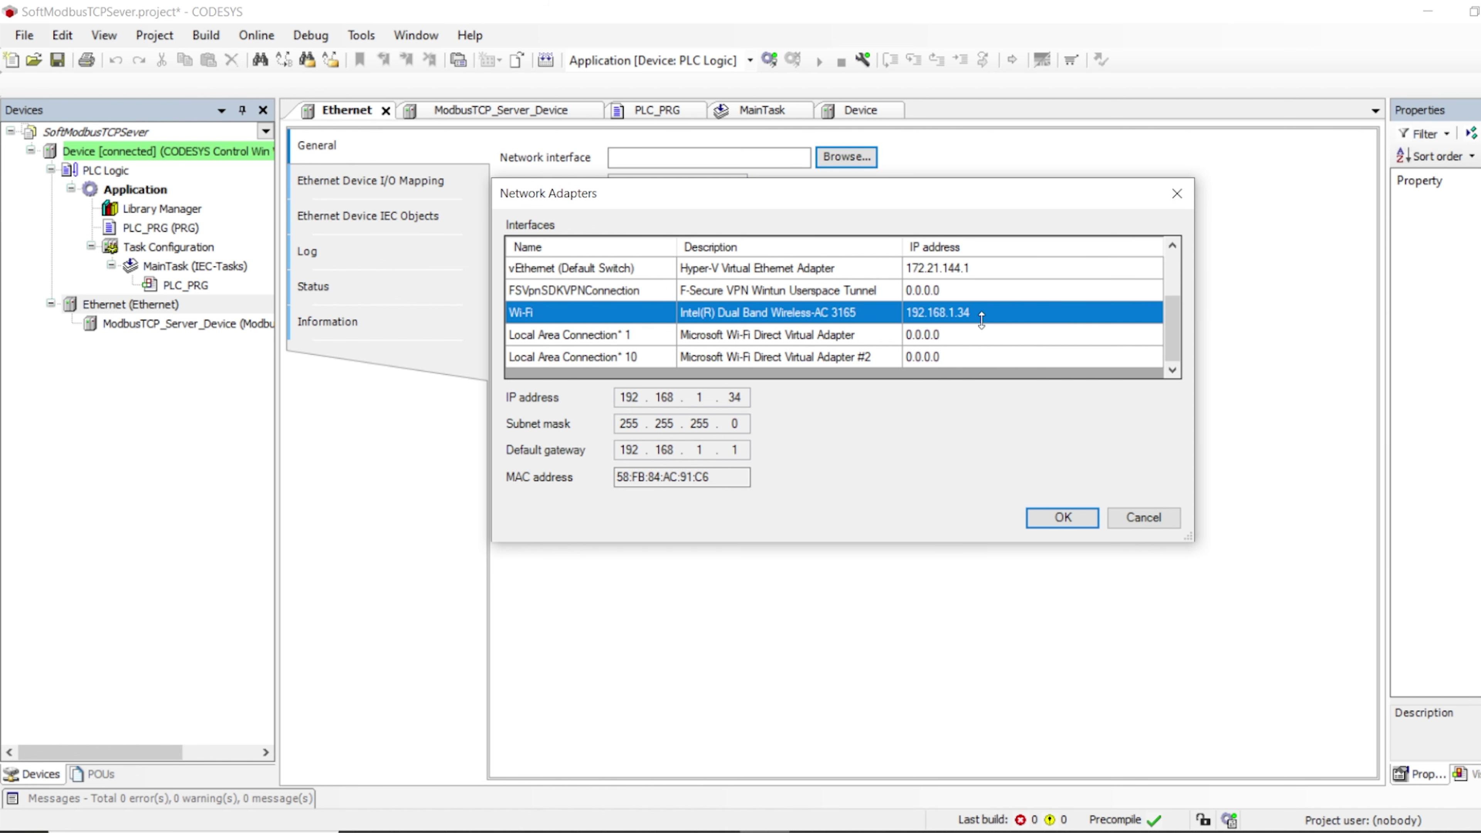
click(1058, 525)
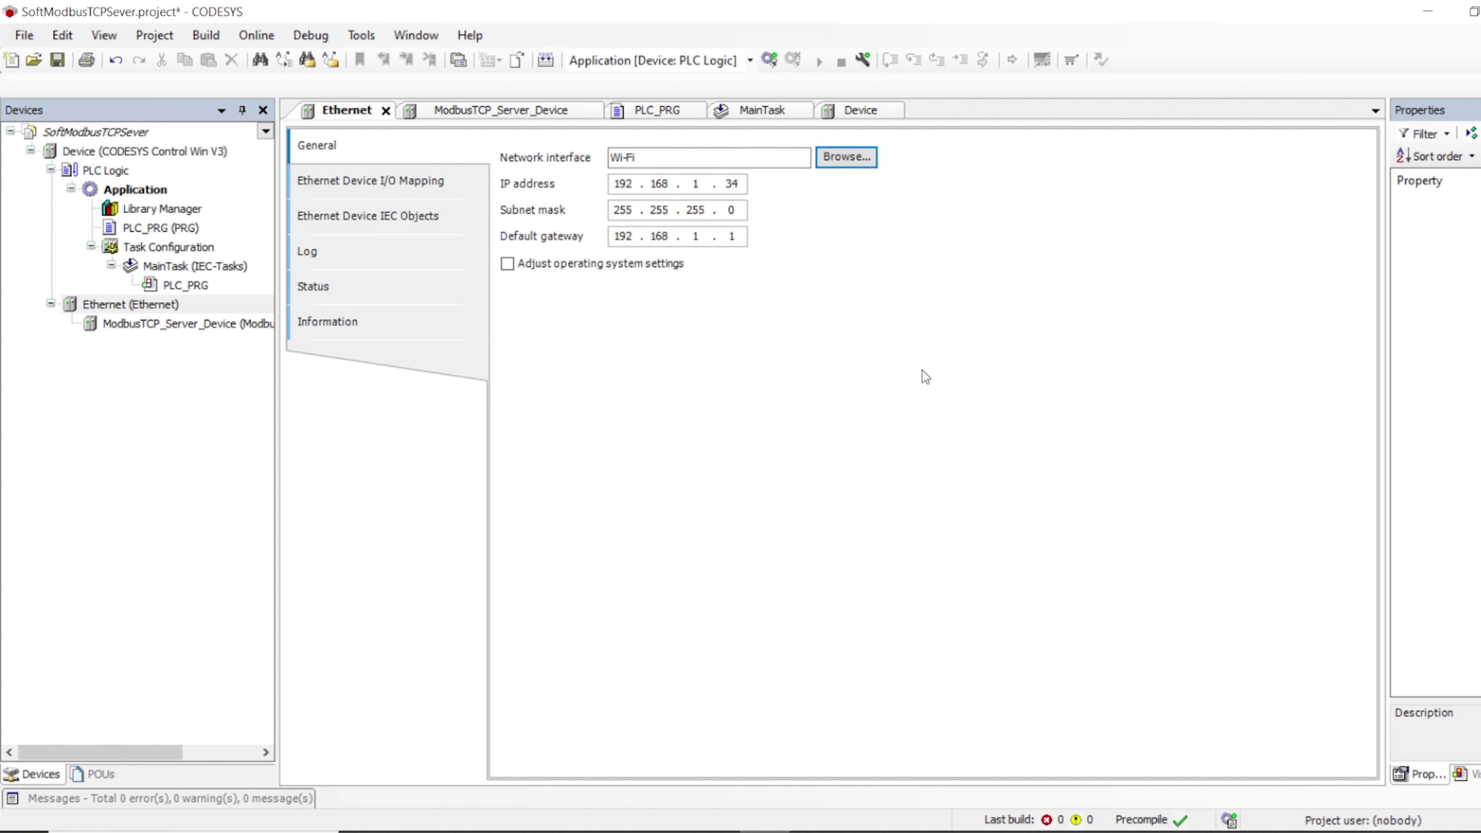
Point out the IP, subnet mask and gateway fields, then reopen the Network Adapters list
double_click(623, 184)
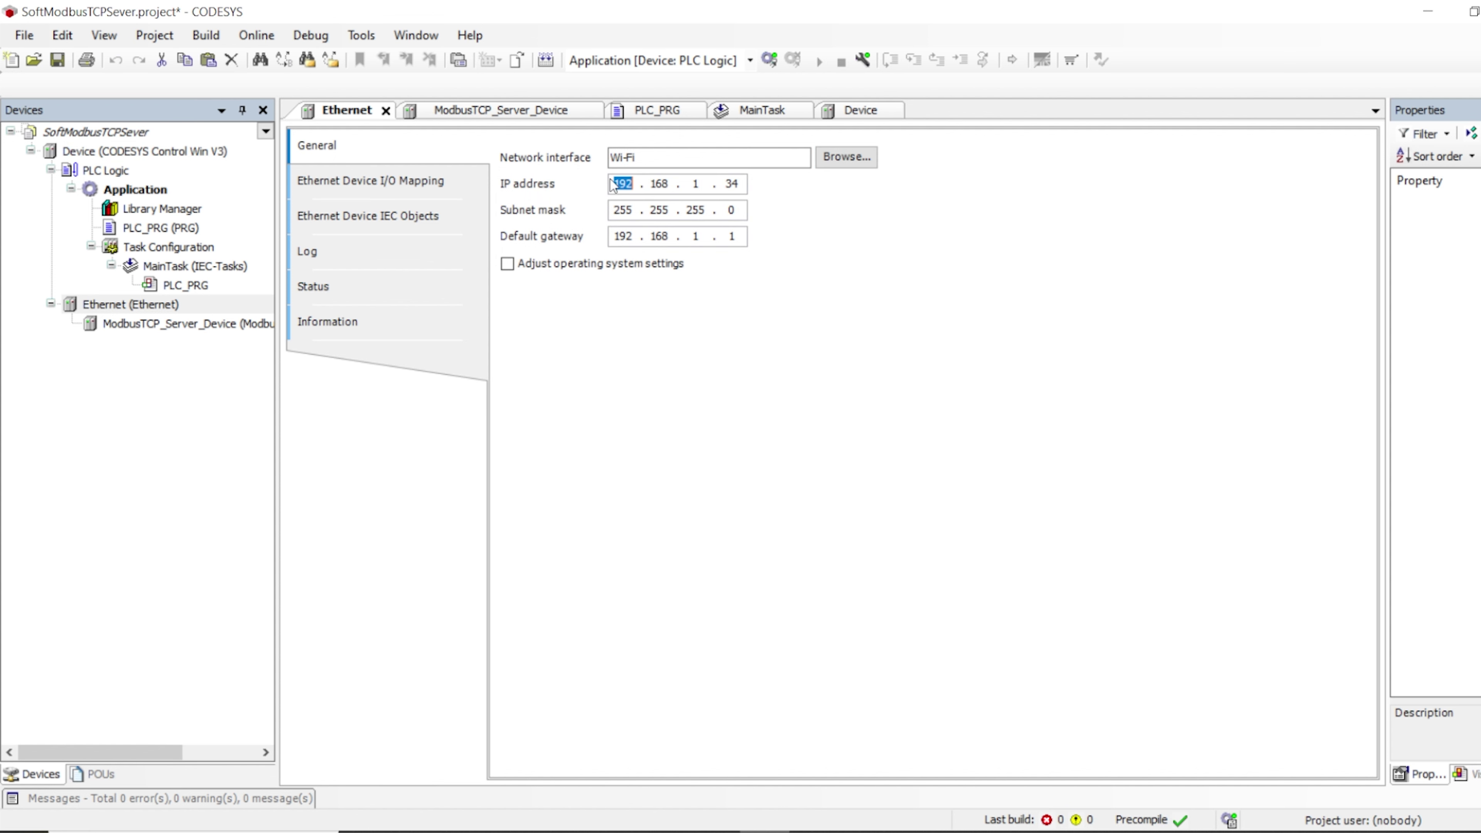
double_click(623, 211)
double_click(623, 236)
click(847, 158)
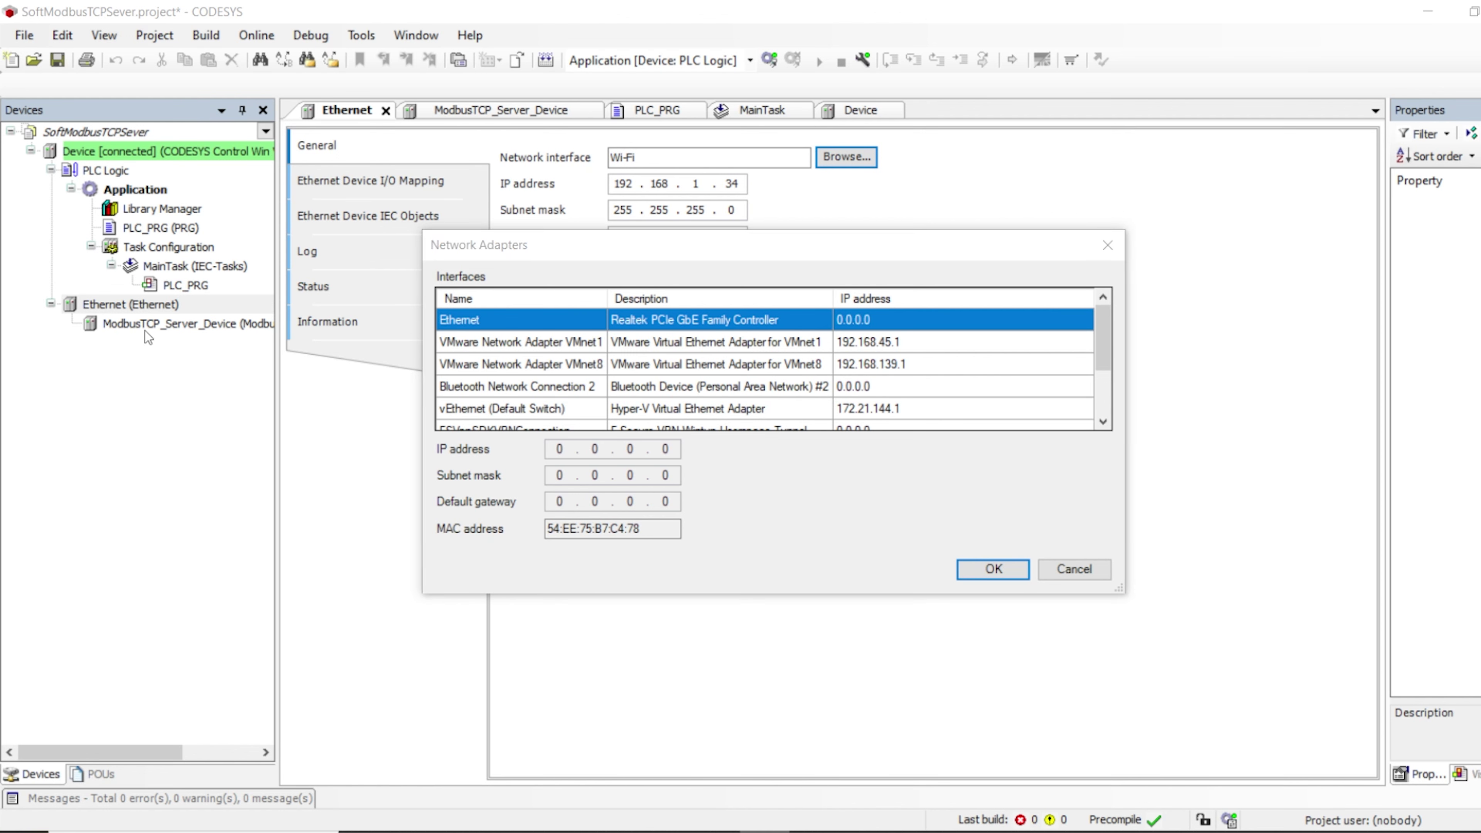
Reselect Wi-Fi as the network interface and return to the Device's communication settings
click(997, 570)
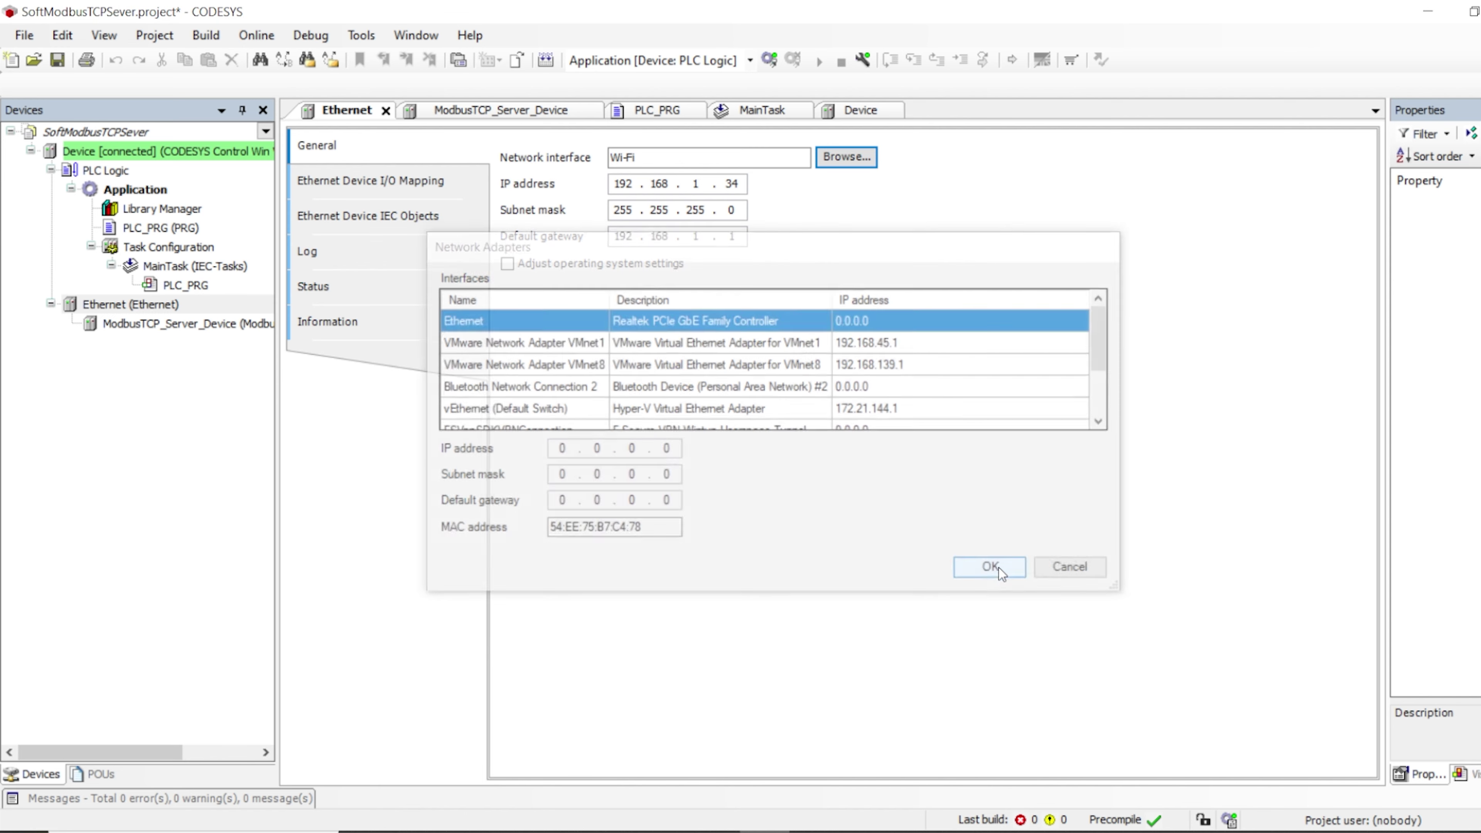
click(846, 156)
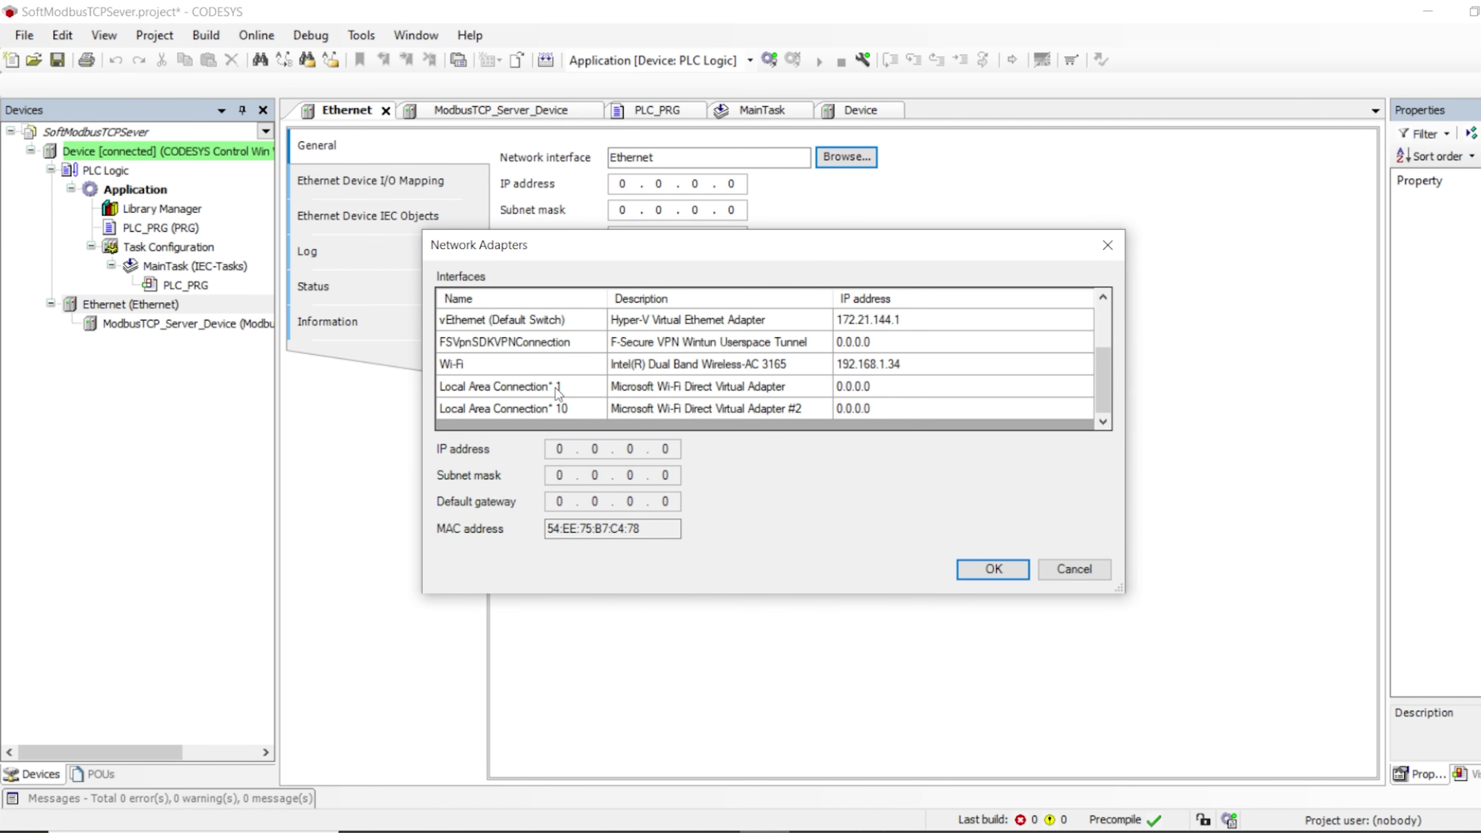
click(667, 365)
click(993, 568)
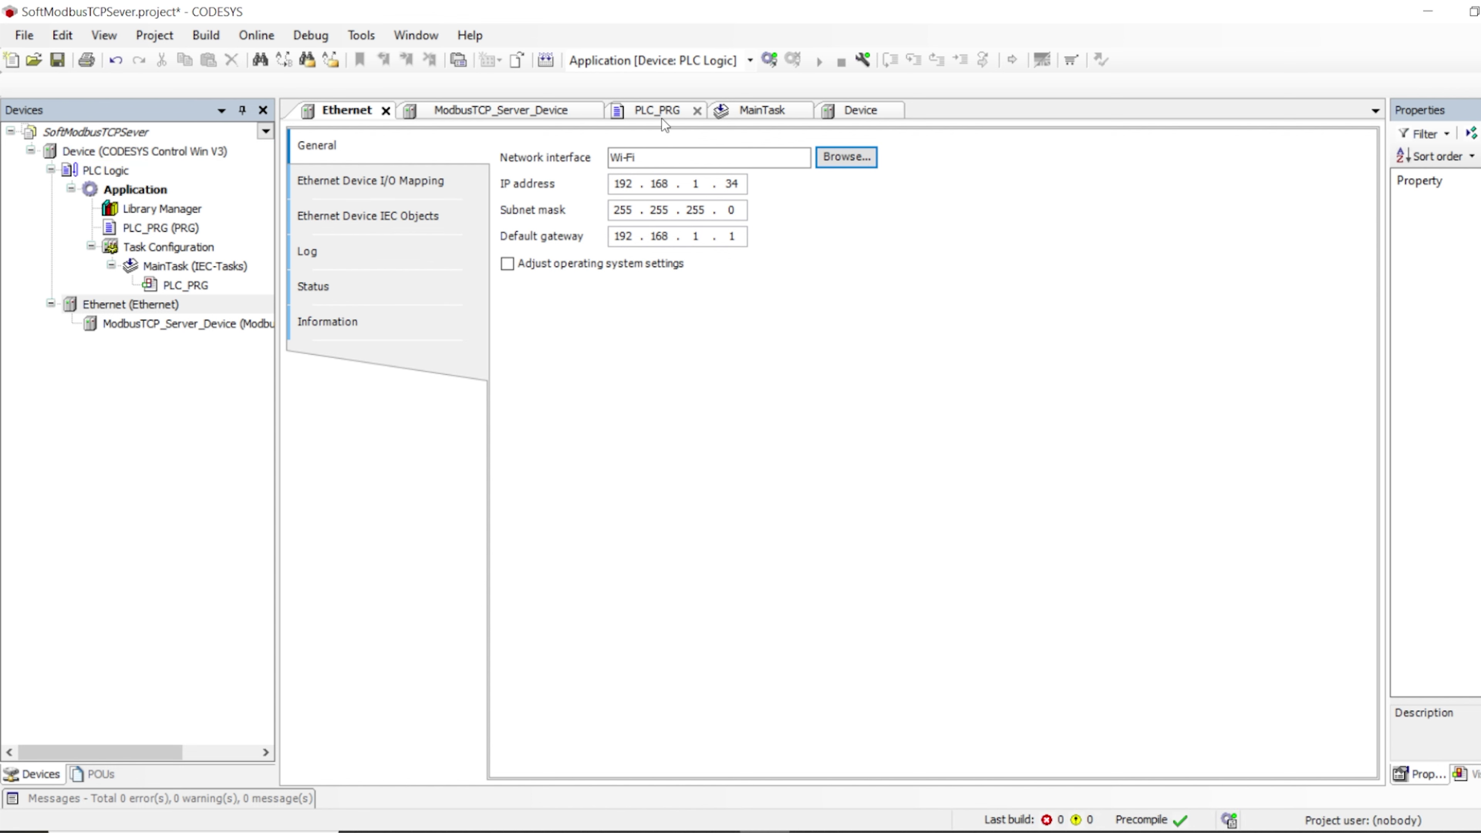
double_click(98, 152)
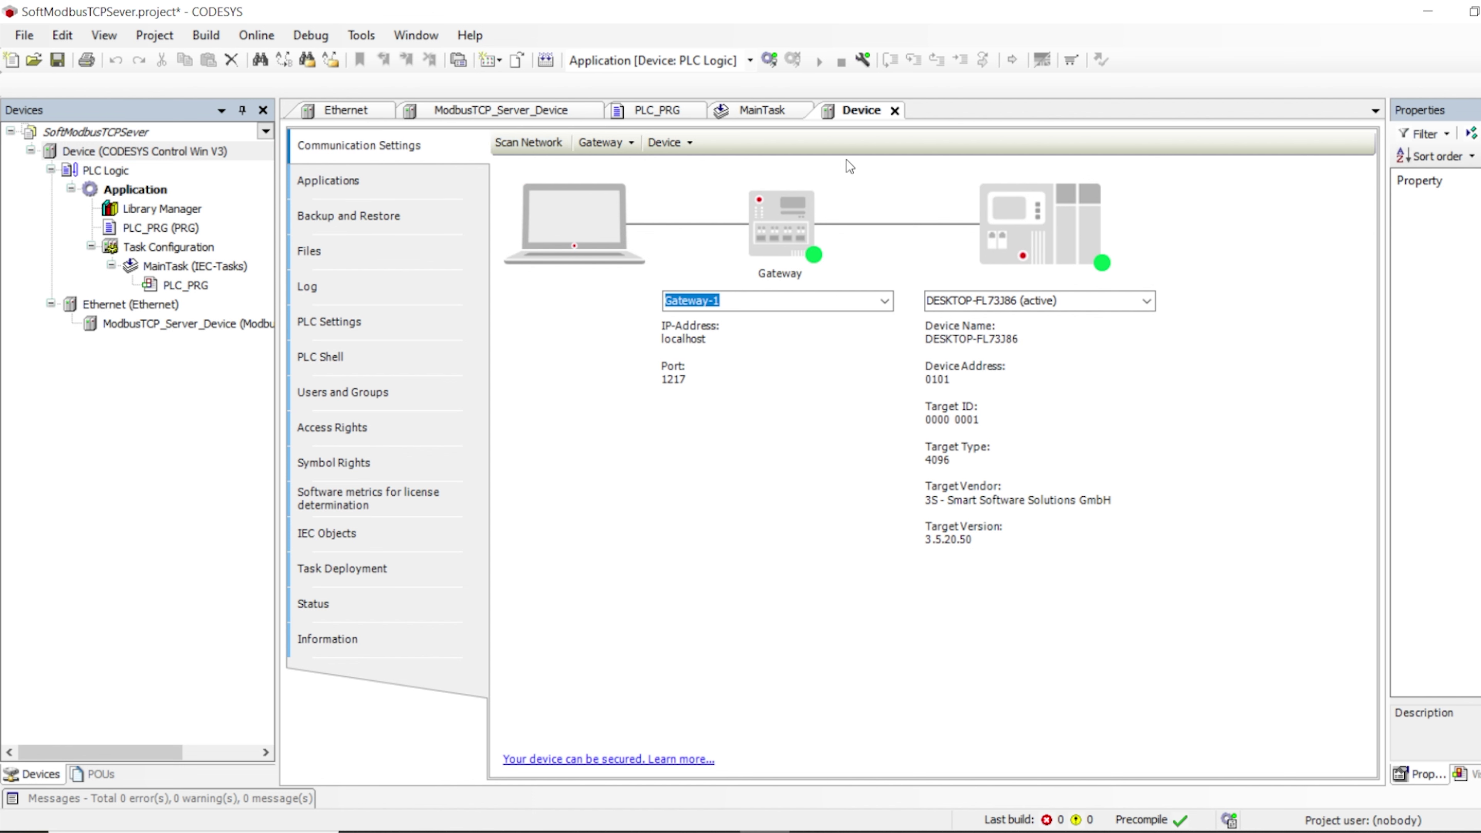
Log in to the soft PLC, download and start the application, then open ModbusTCP_Server_Device's I/O mapping
click(770, 61)
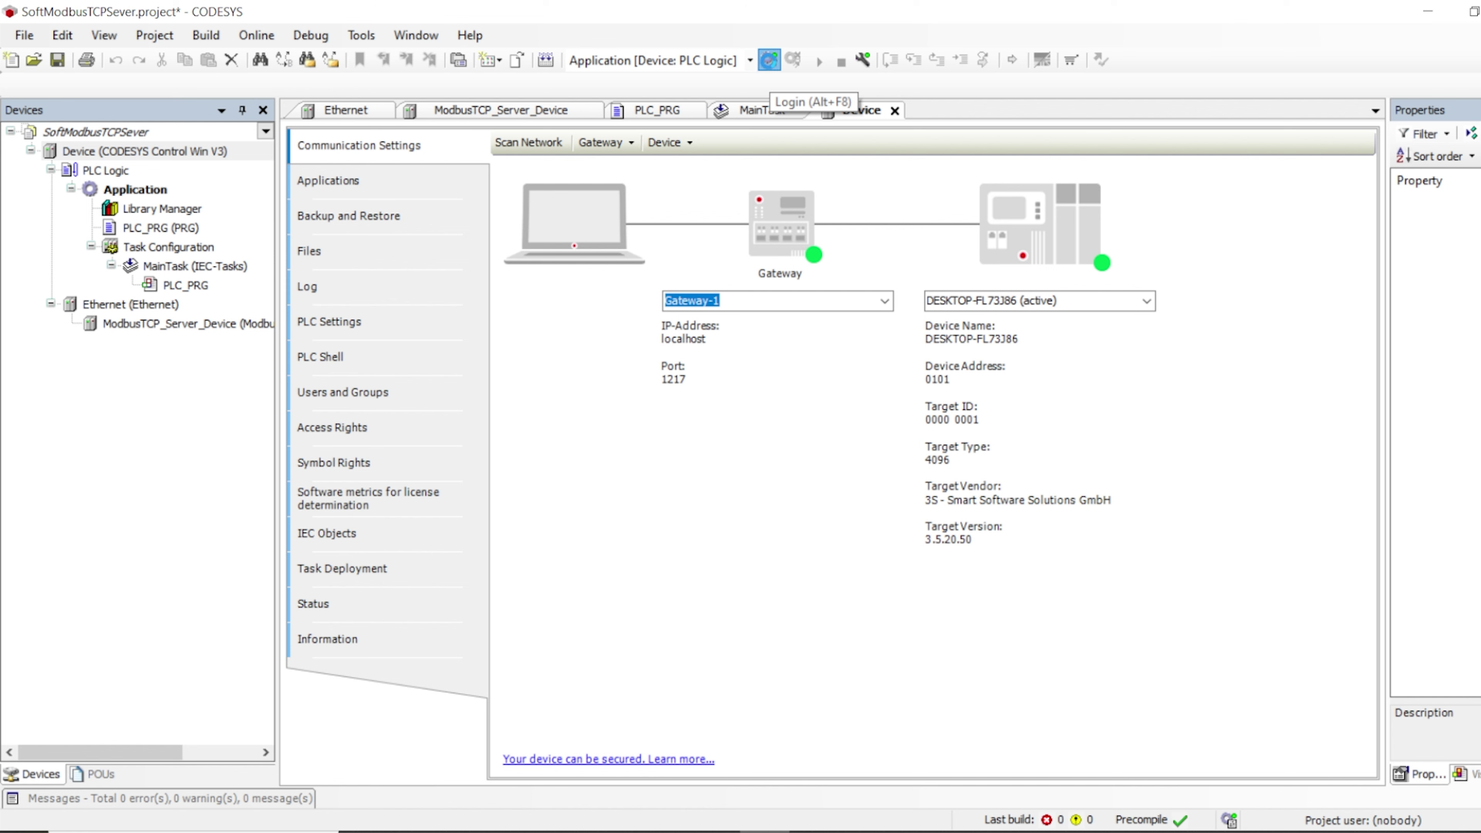
click(731, 466)
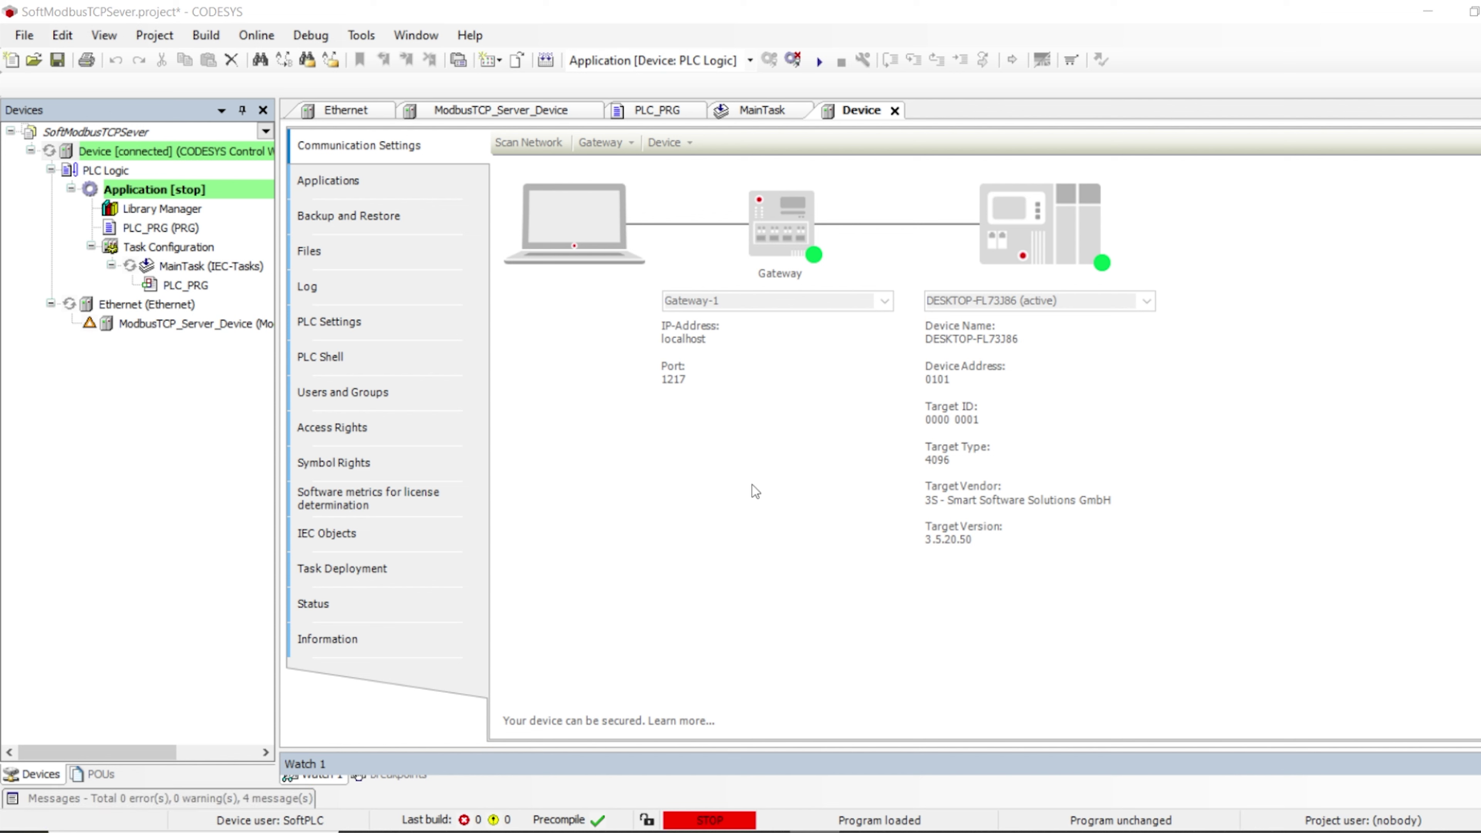
click(819, 61)
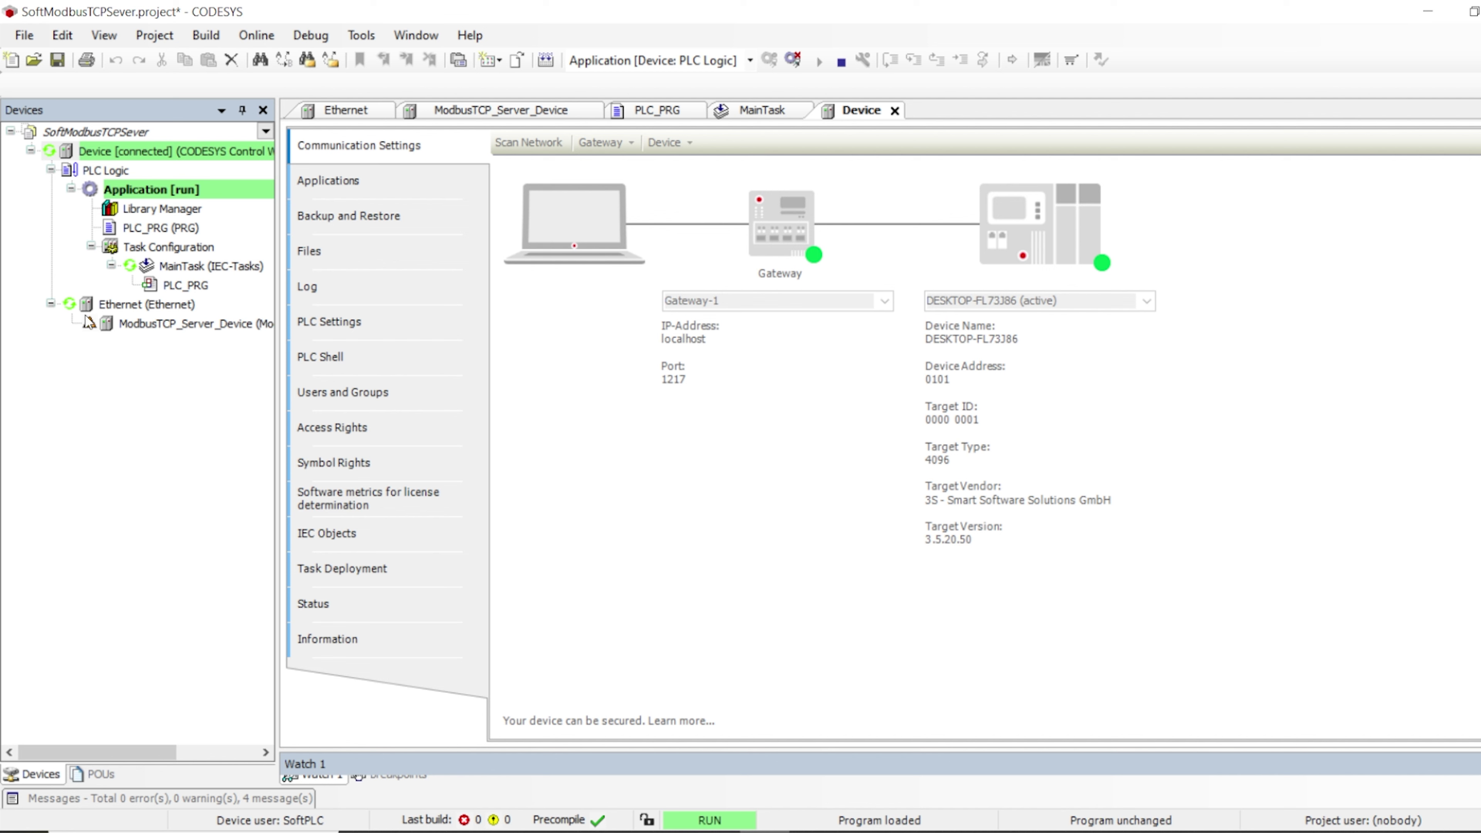
click(160, 322)
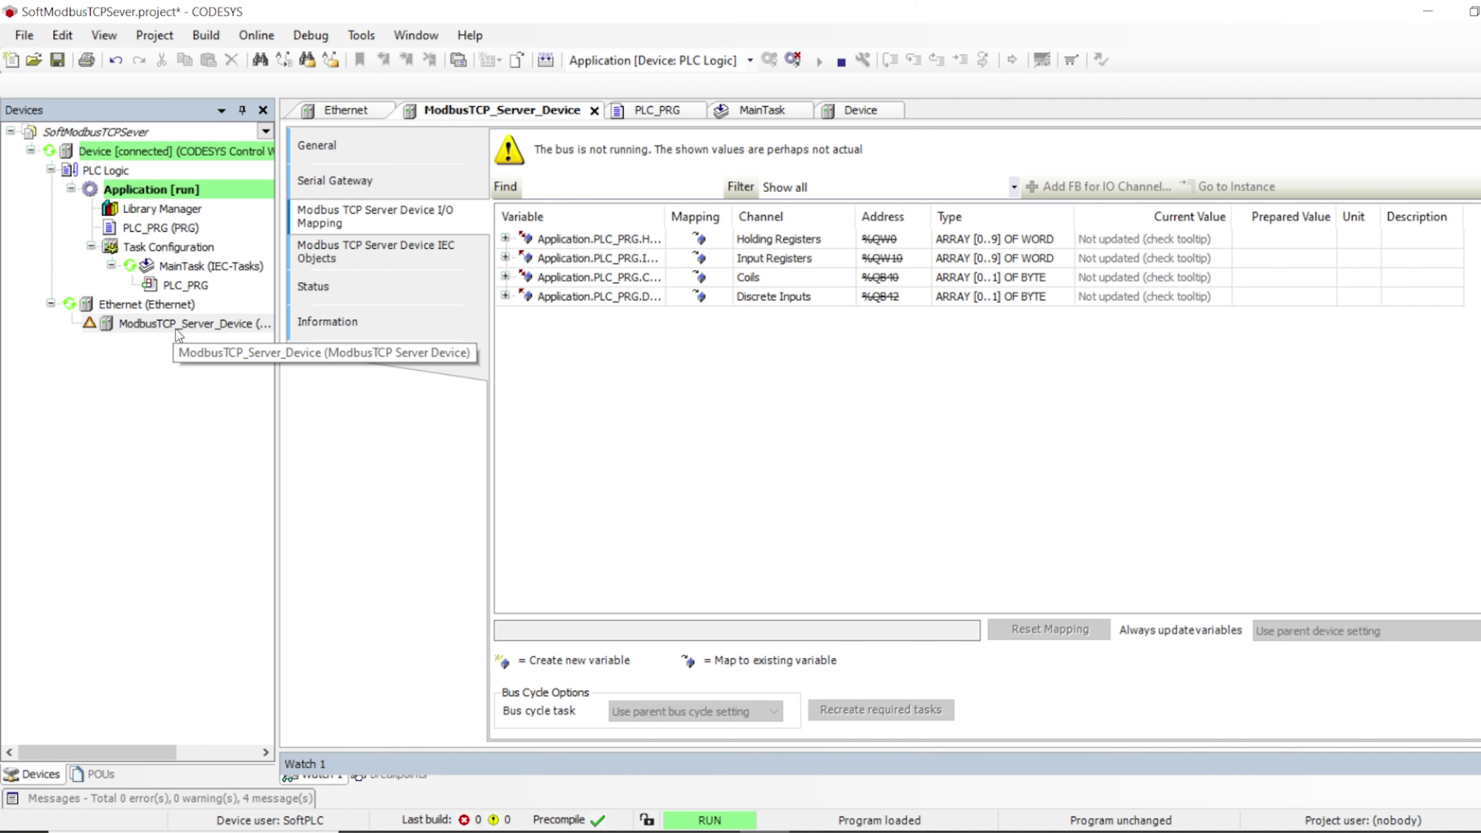
Open PLC_PRG's monitor and enlarge the table showing HR_Reg, IR_Reg, DI_Reg and C_Reg
double_click(177, 231)
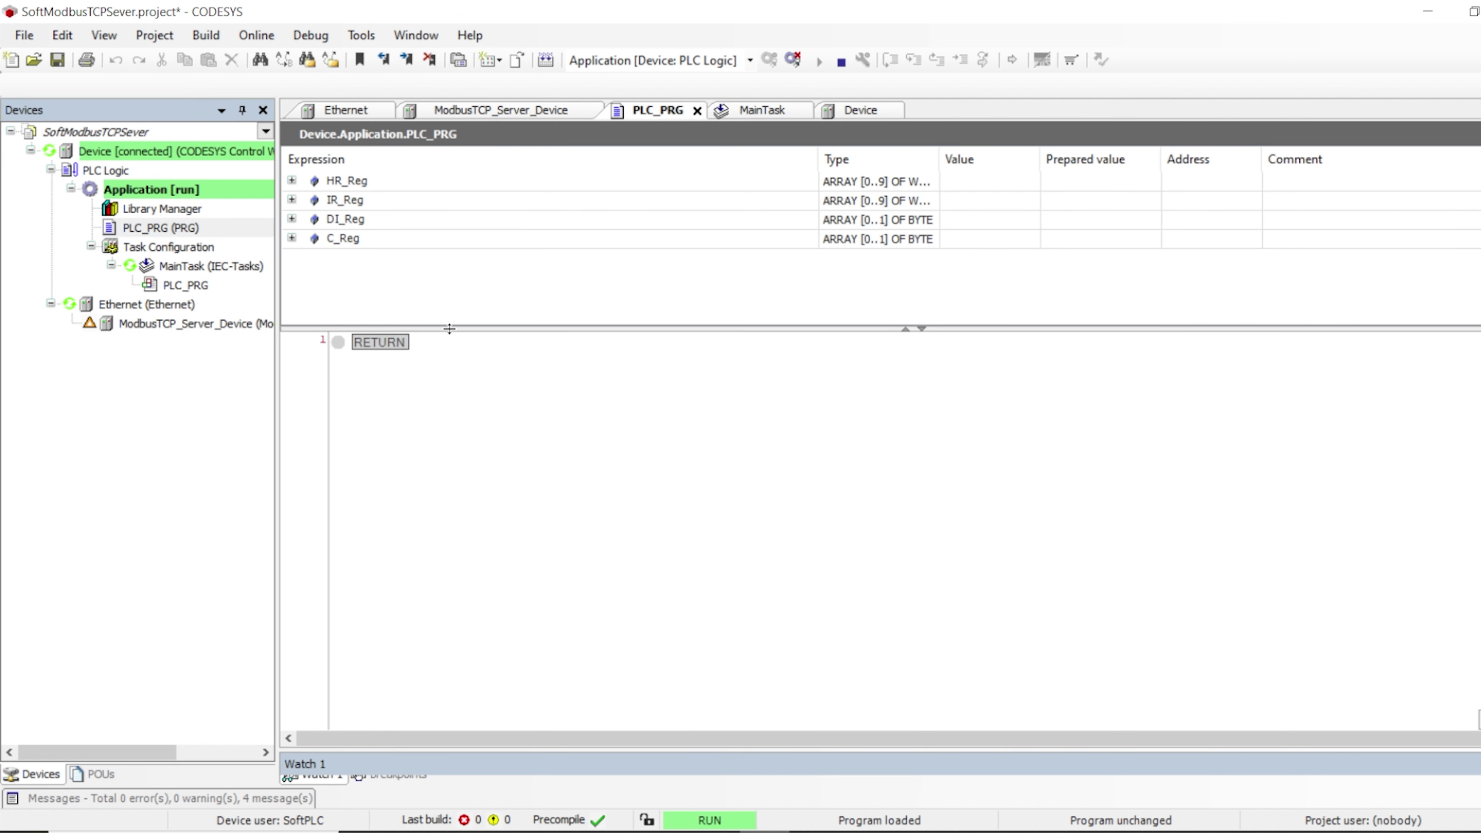
drag(445, 325, 458, 375)
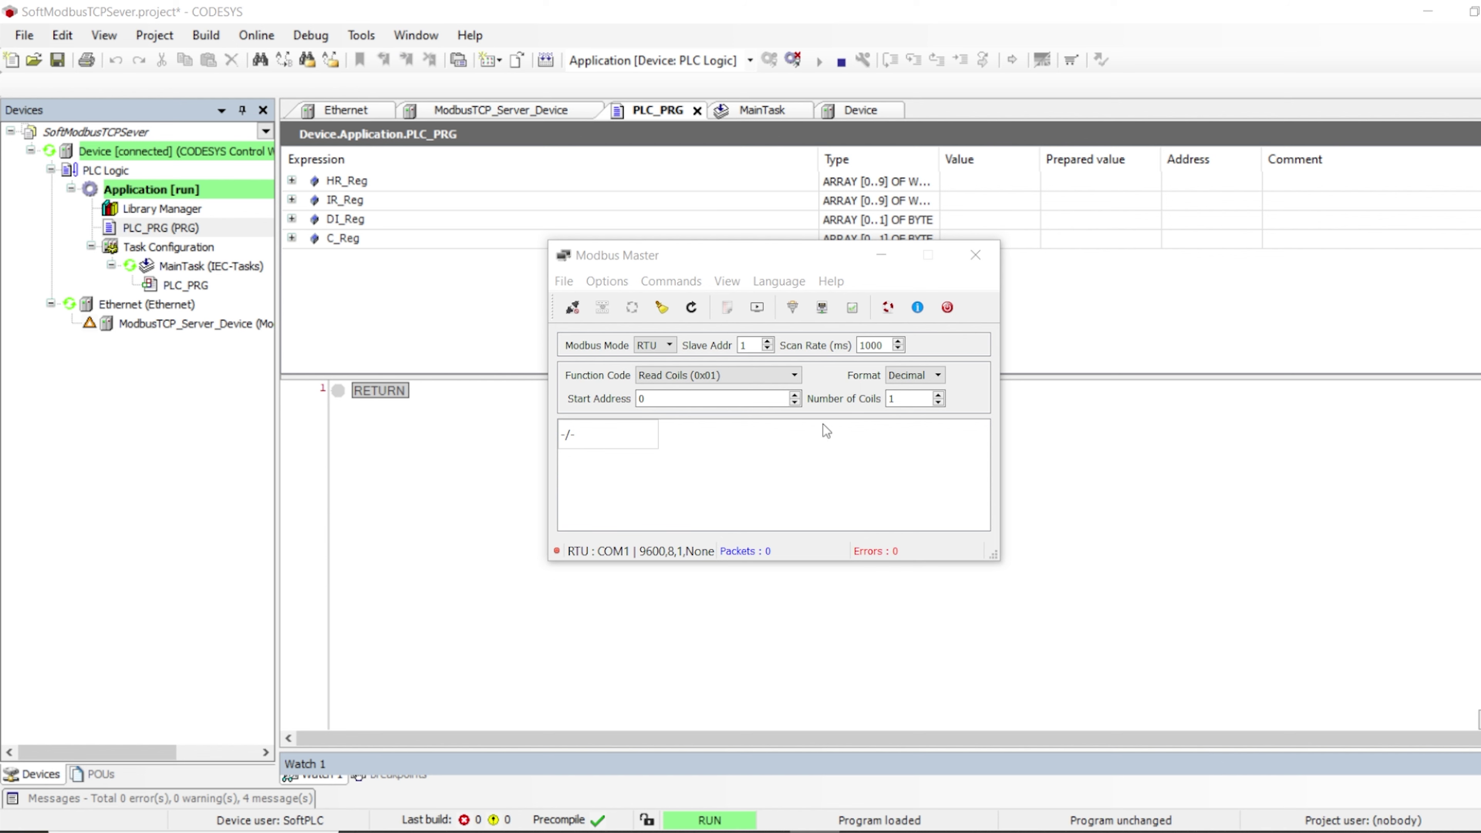
Position the Modbus Master window and check the PLC's Ethernet IP address in CODESYS
drag(751, 258, 684, 241)
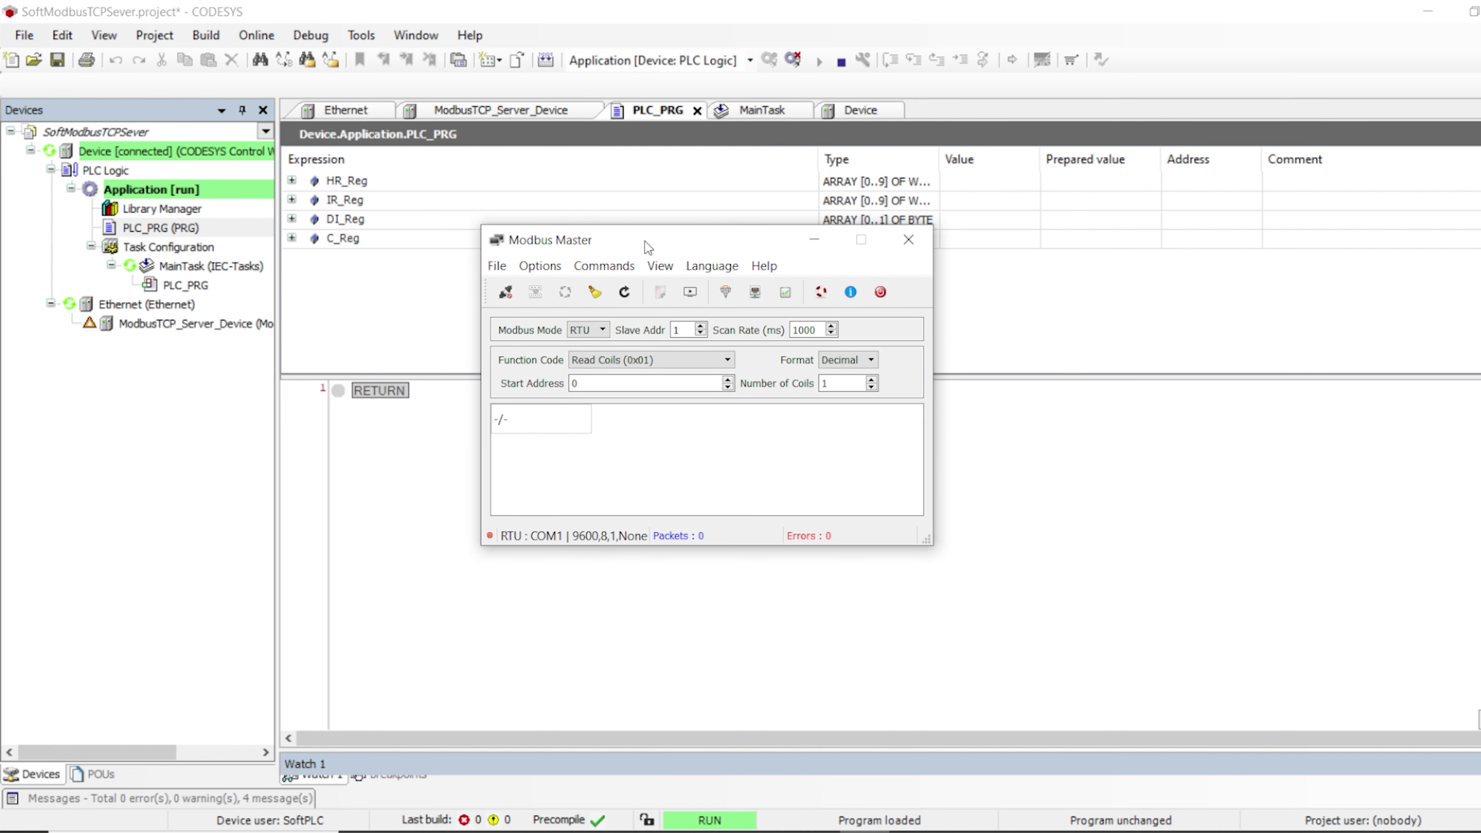
mouse_move(646, 241)
mouse_down()
mouse_move(724, 224)
mouse_move(668, 234)
mouse_up()
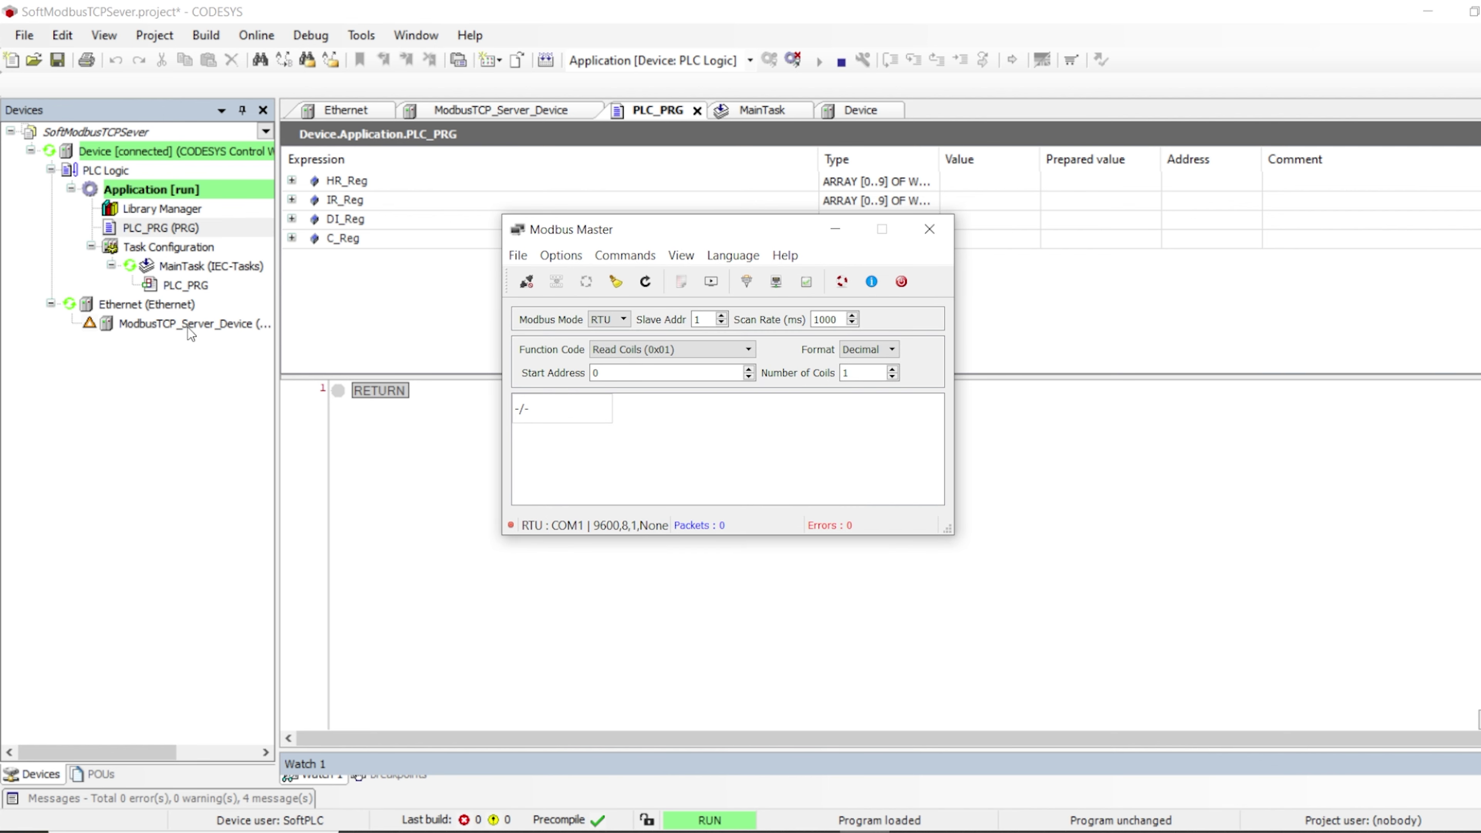
click(749, 281)
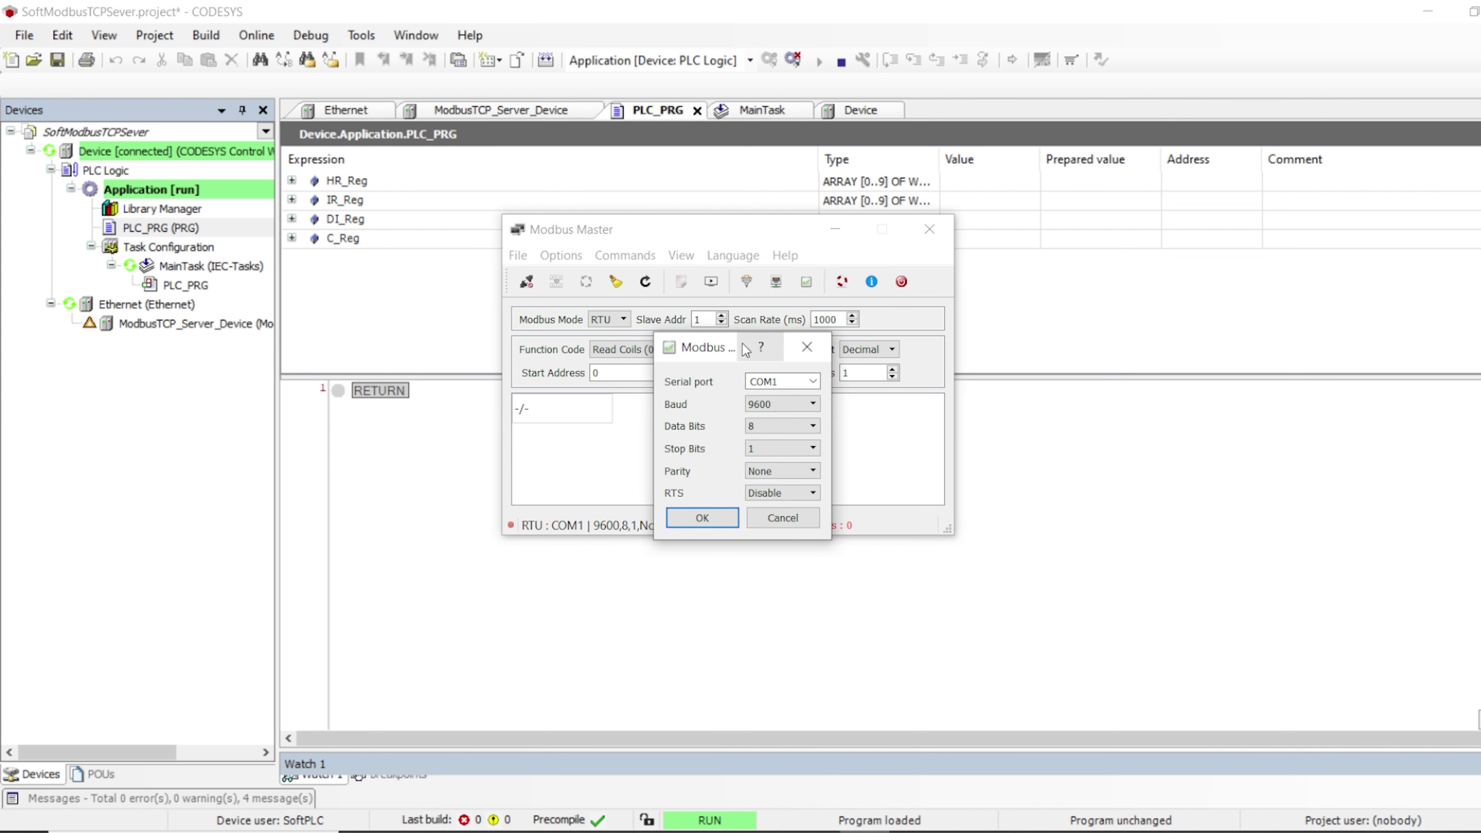
key(Return)
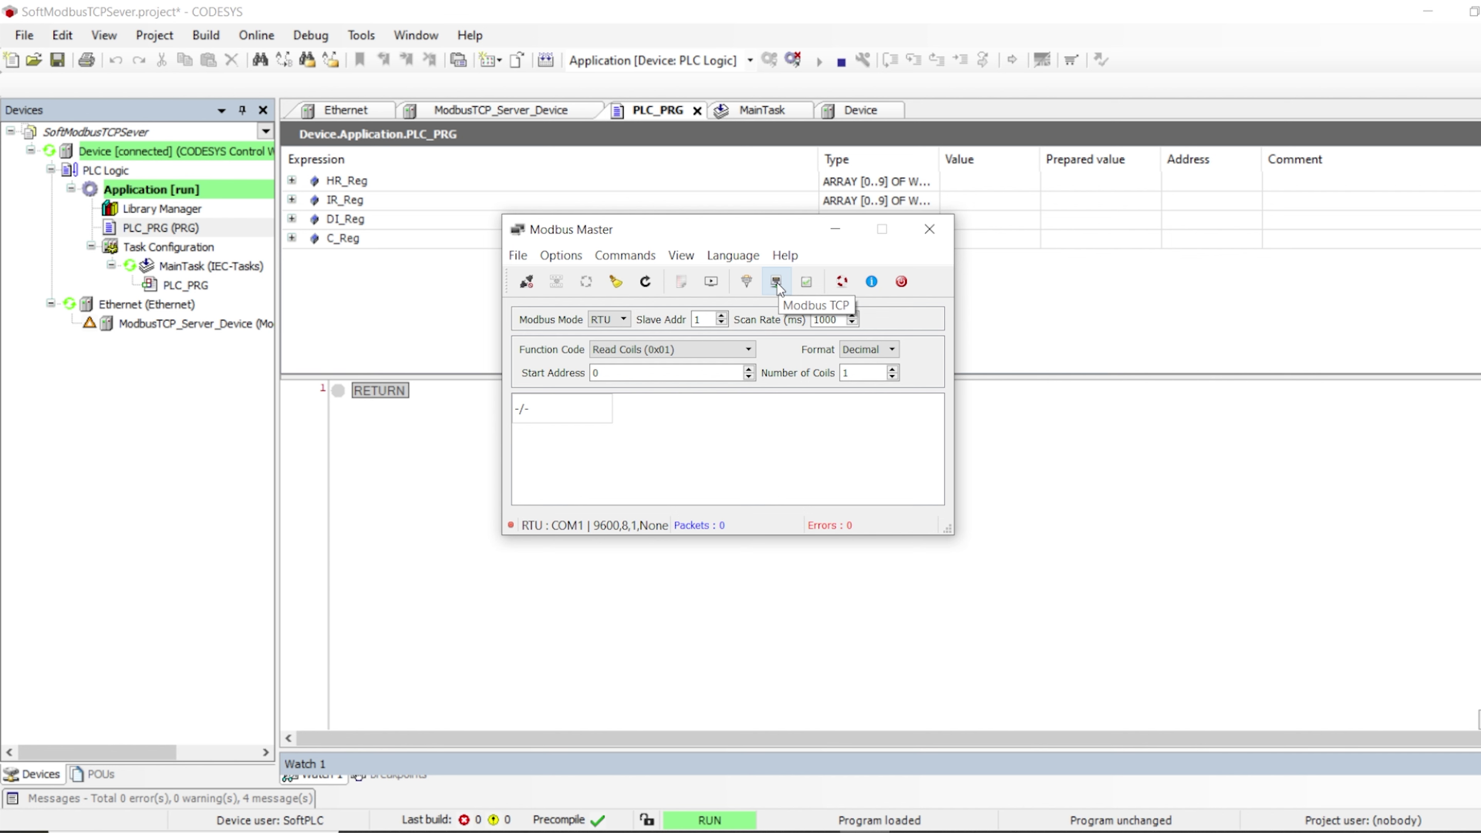
click(436, 420)
click(346, 109)
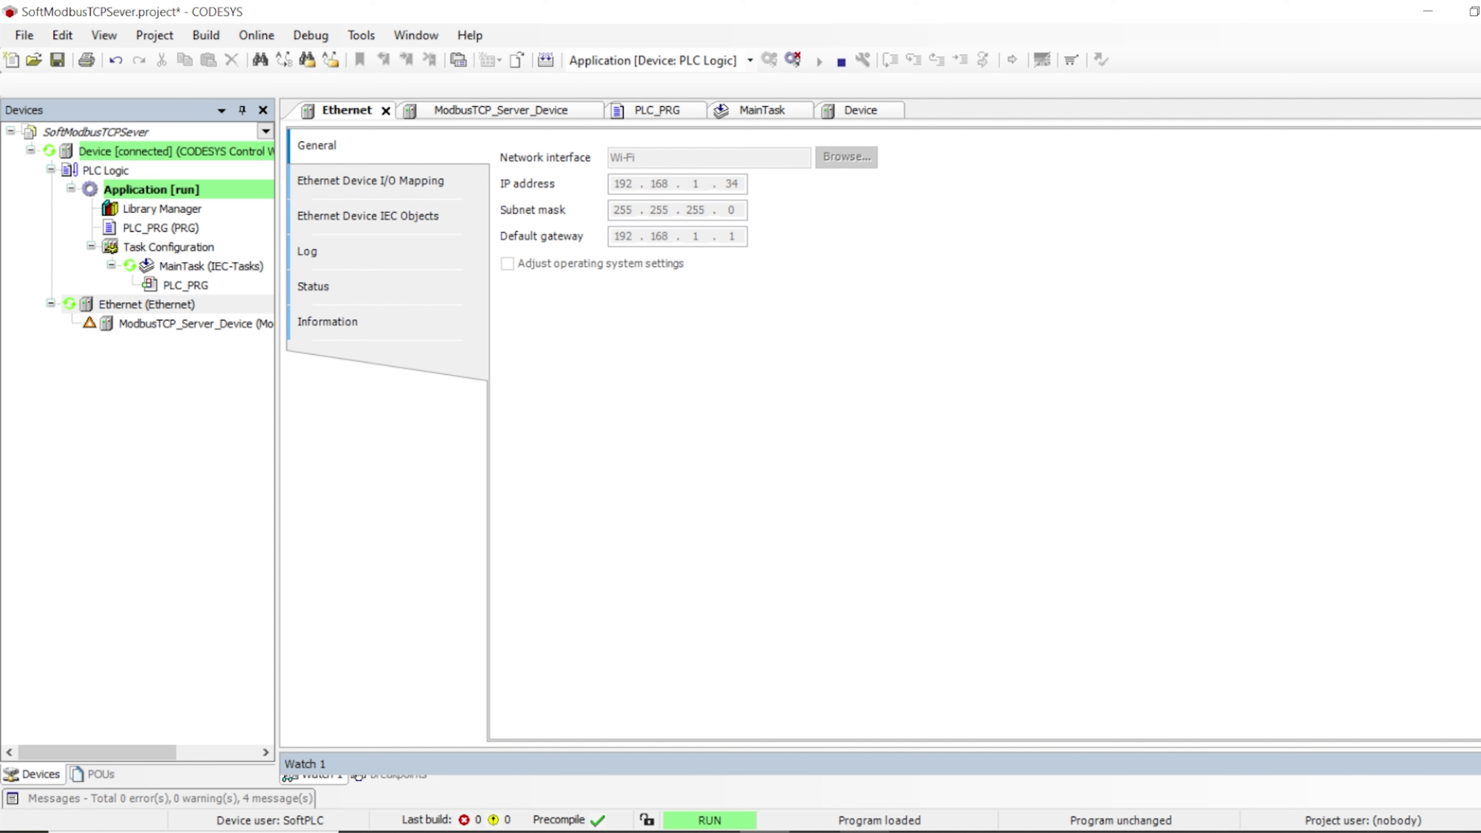
key(alt+Tab)
Set Modbus Master's TCP slave to 192.168.1.34 port 502, then return to PLC_PRG's monitor
click(779, 284)
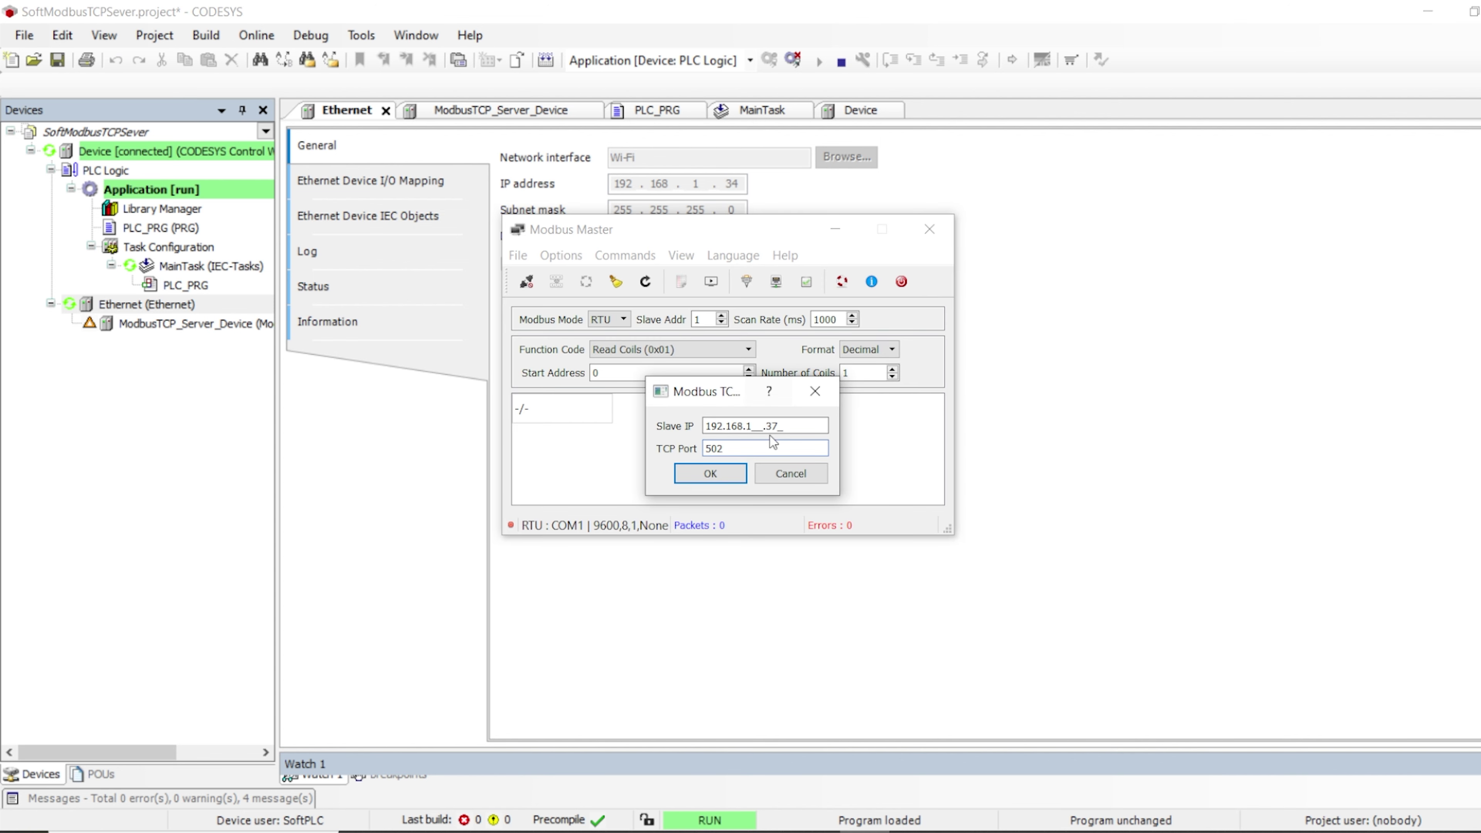
key(ctrl+a)
key(BackSpace)
text(192.168.1__.34)
click(710, 473)
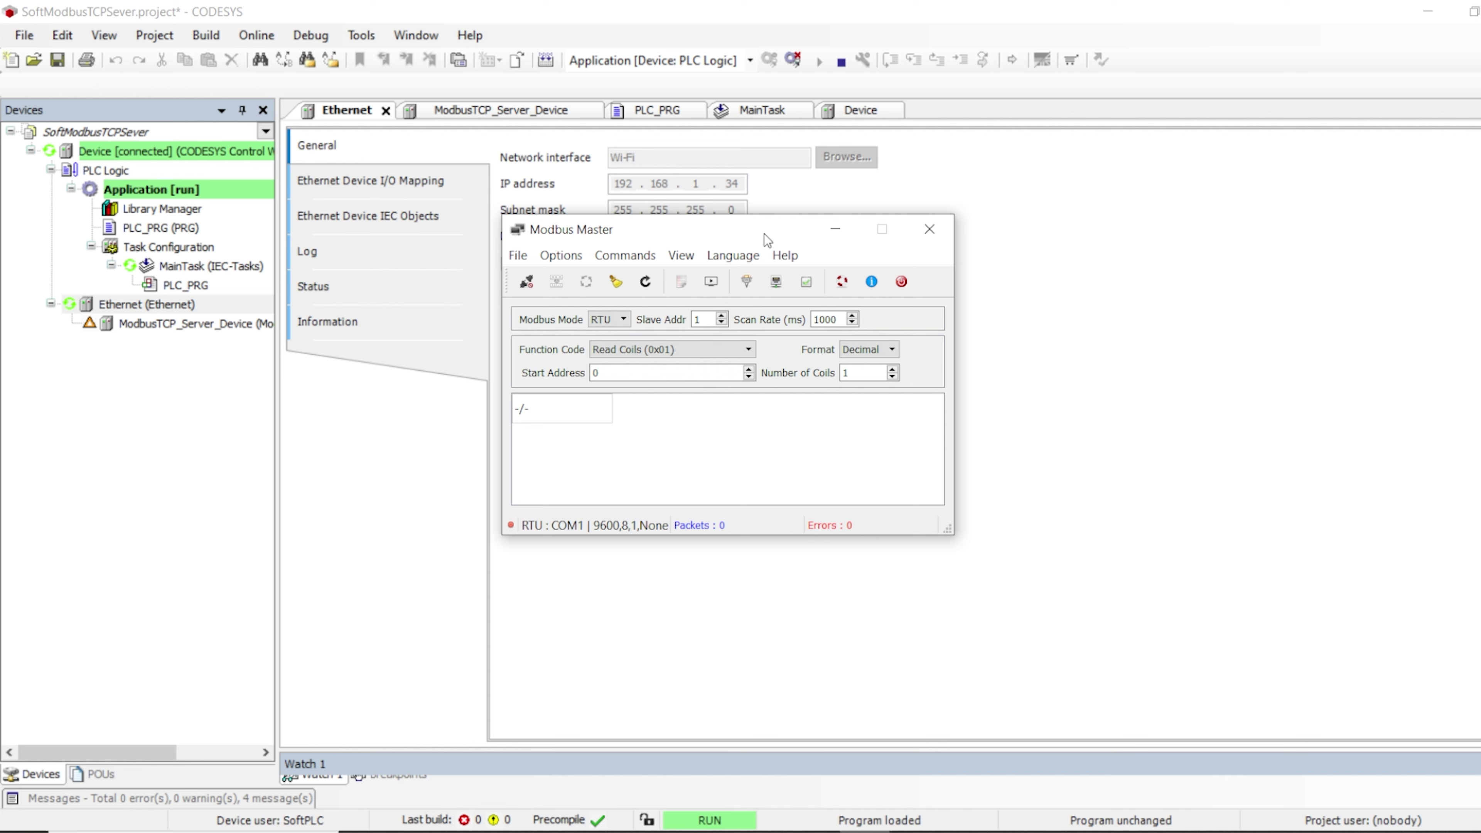
drag(764, 234, 855, 209)
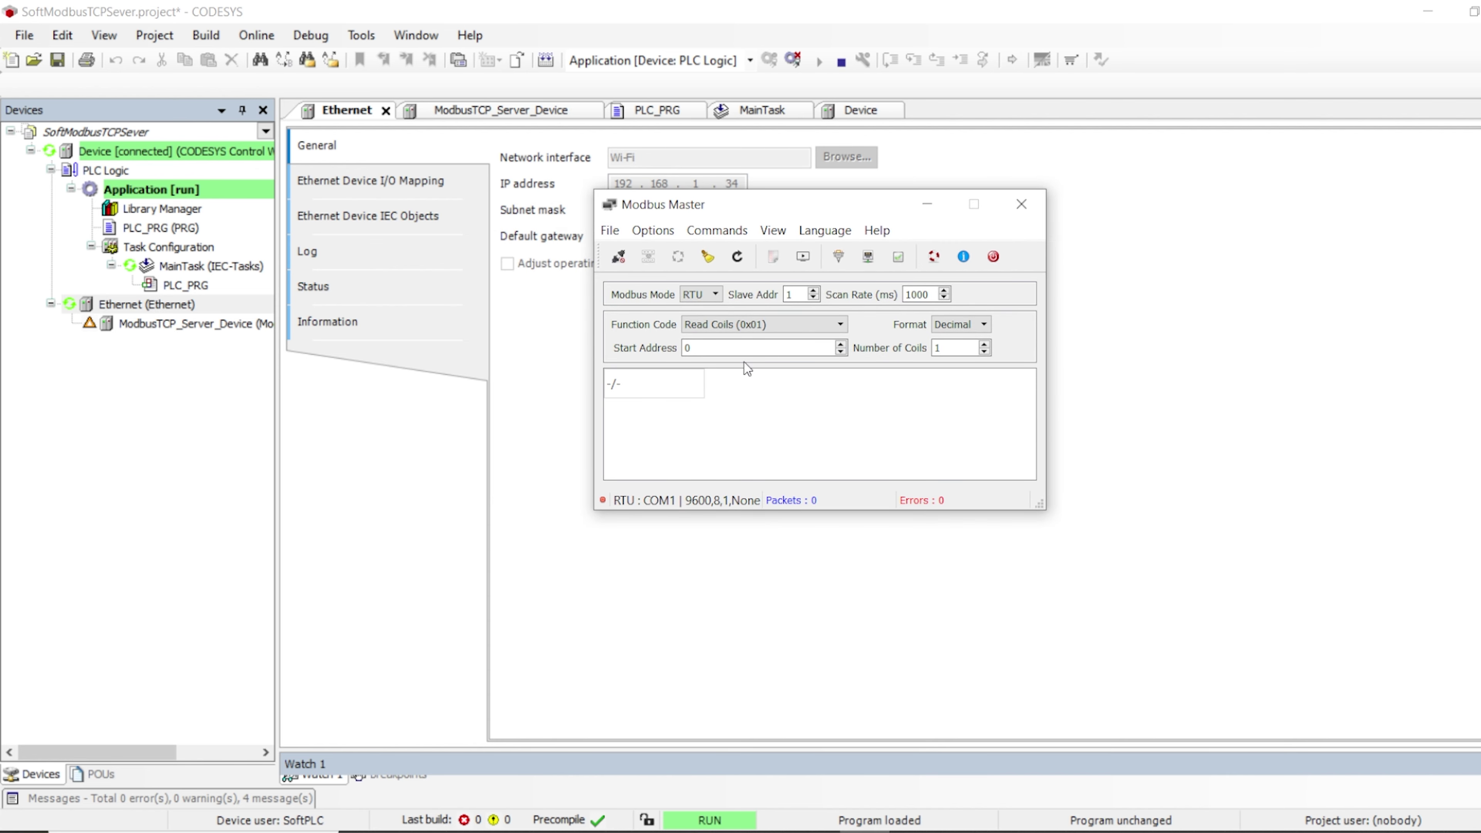
double_click(191, 228)
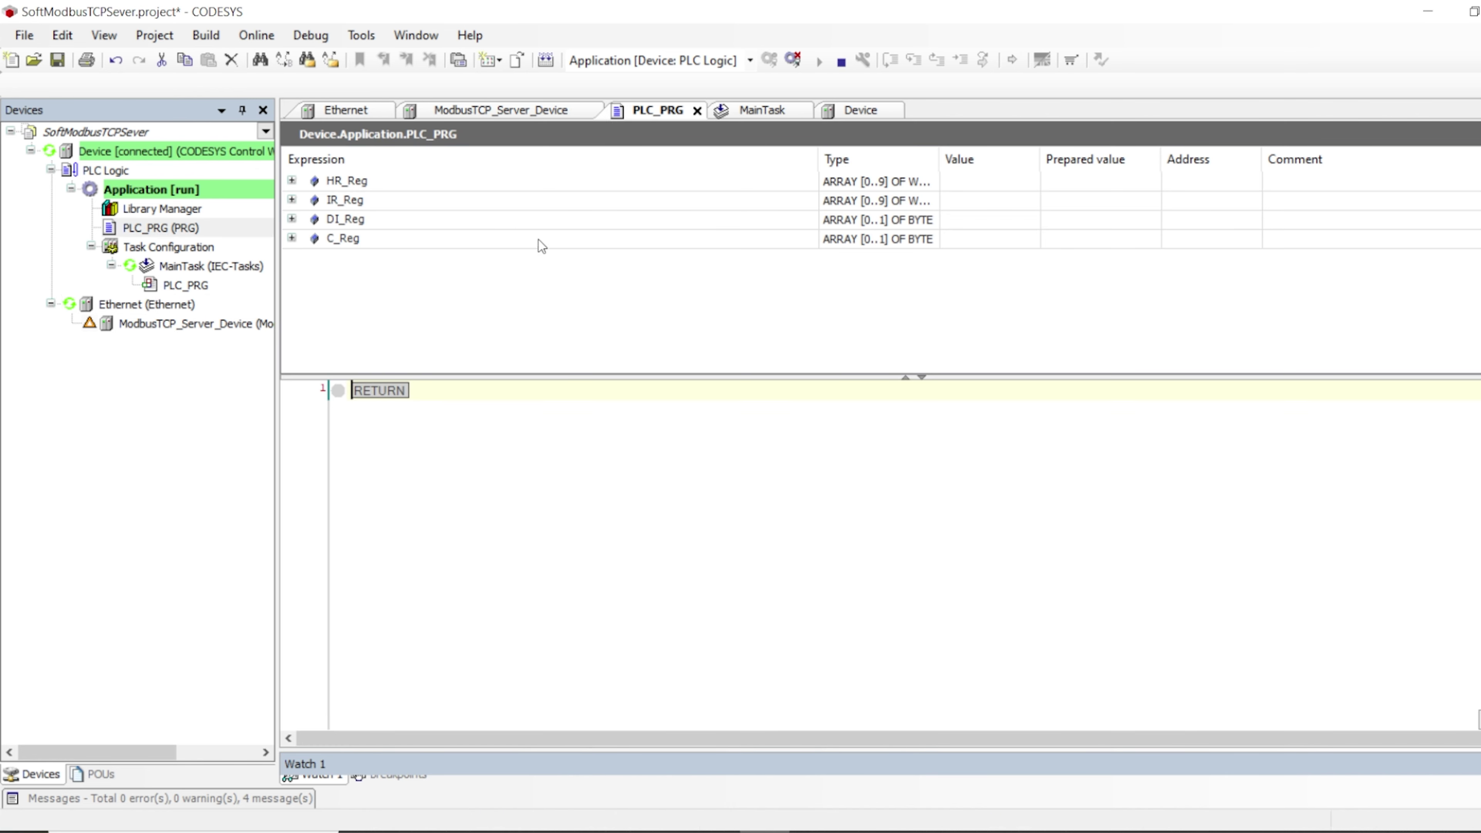
Expand IR_Reg and prepare values 25, 30 and 100 for IR_Reg[0], IR_Reg[1] and IR_Reg[2]
click(292, 199)
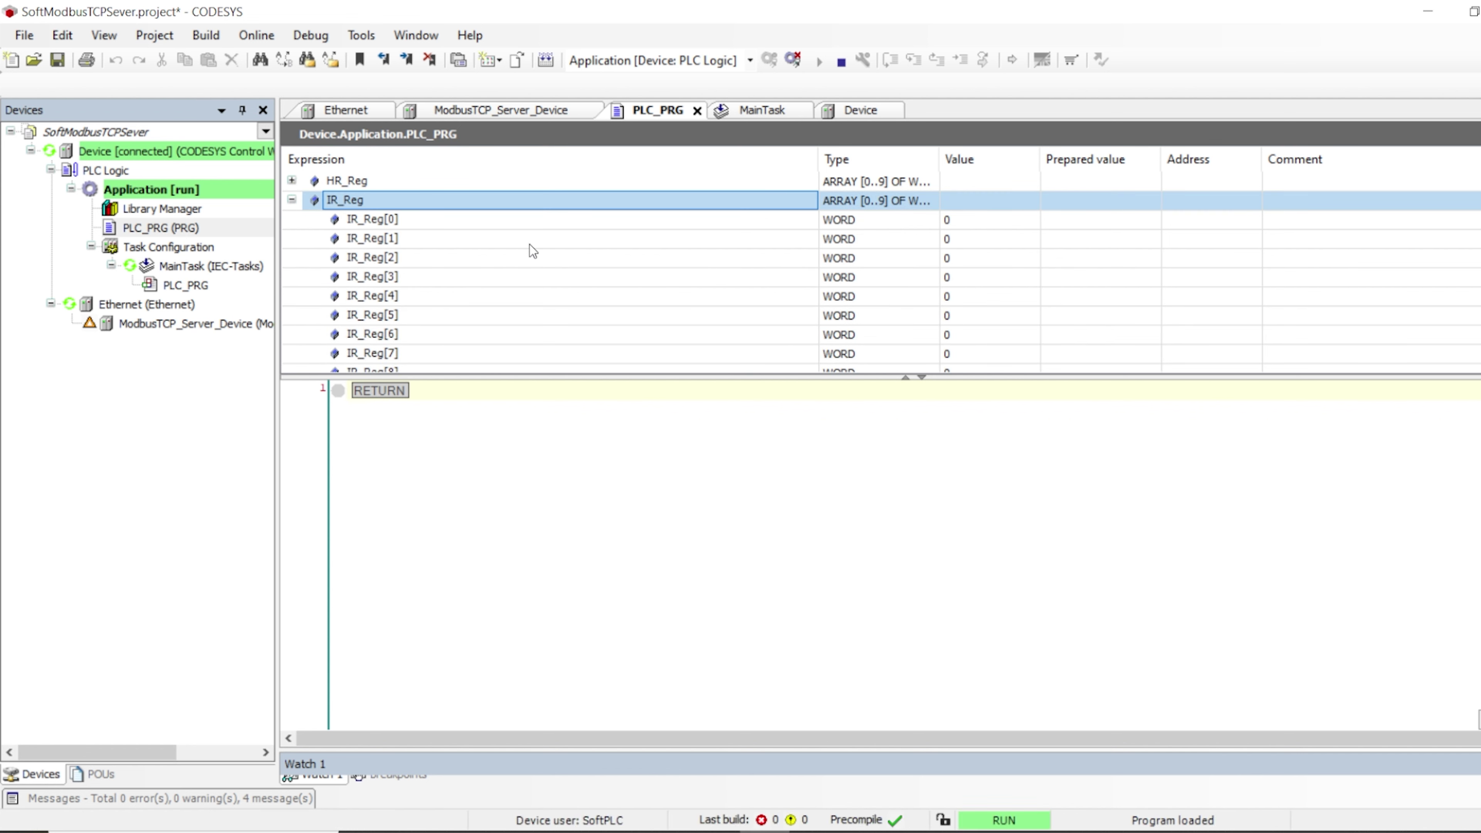
double_click(1094, 221)
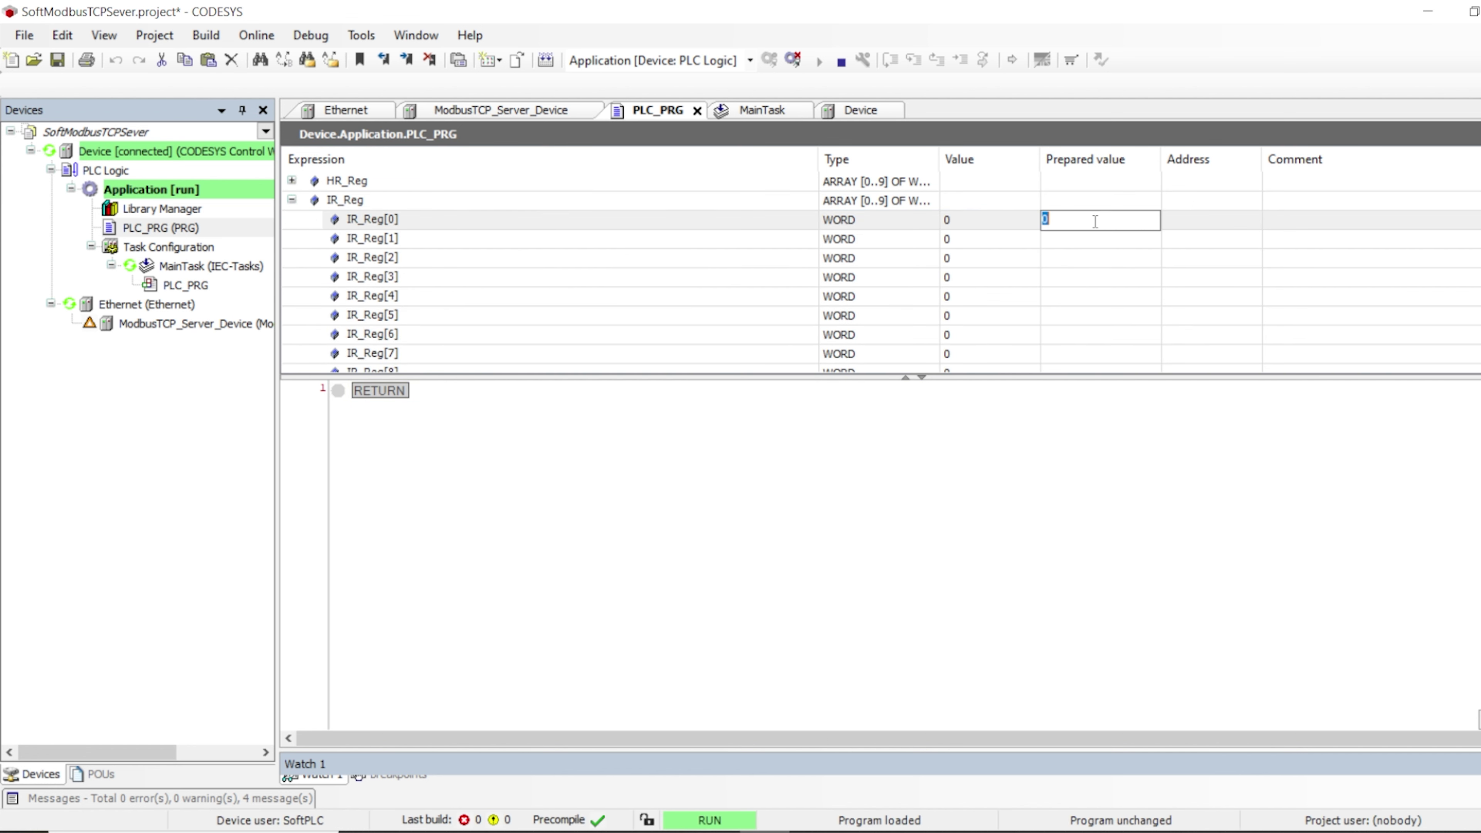
text(25)
double_click(1089, 239)
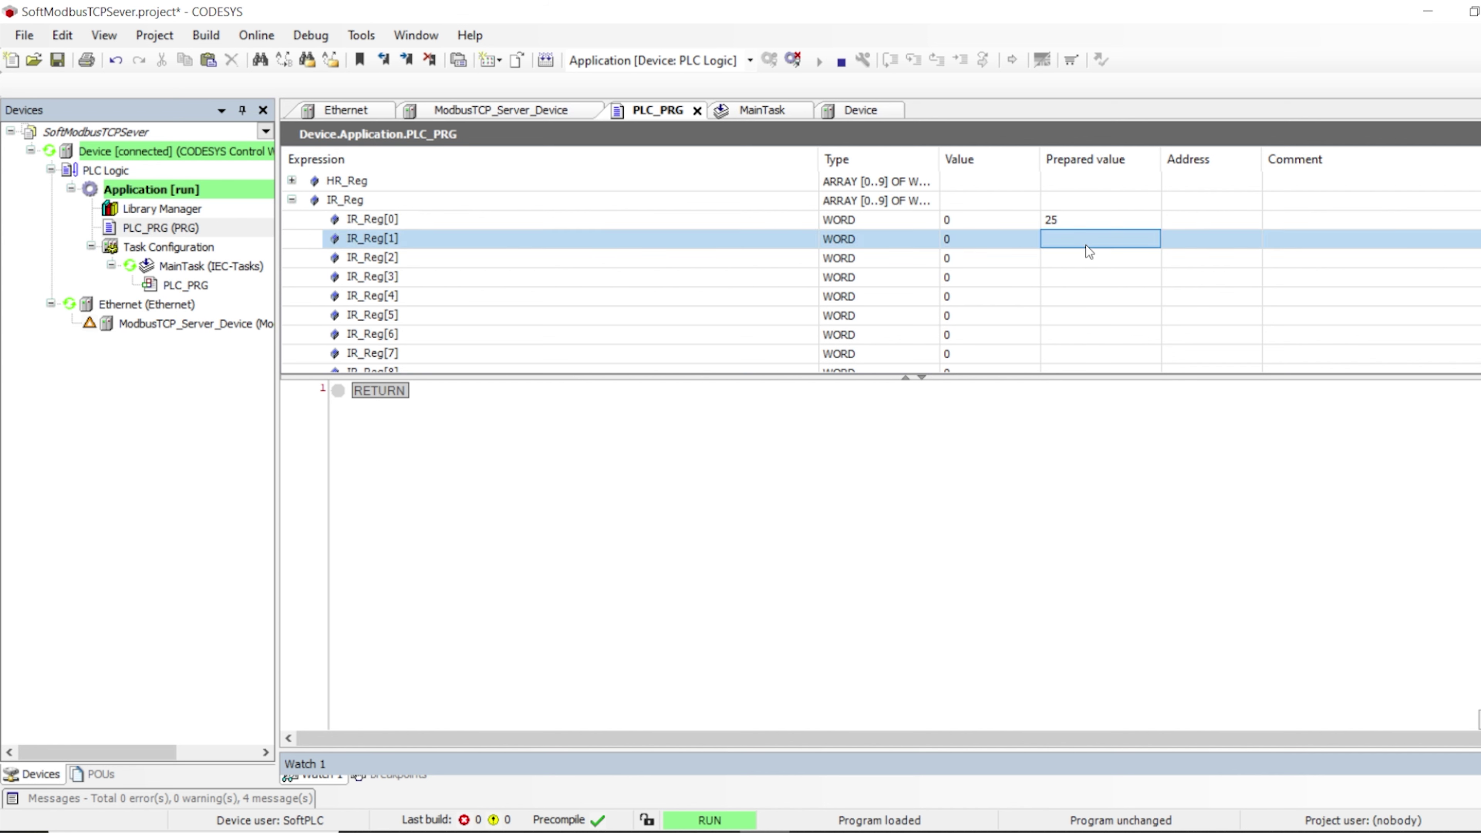
text(30)
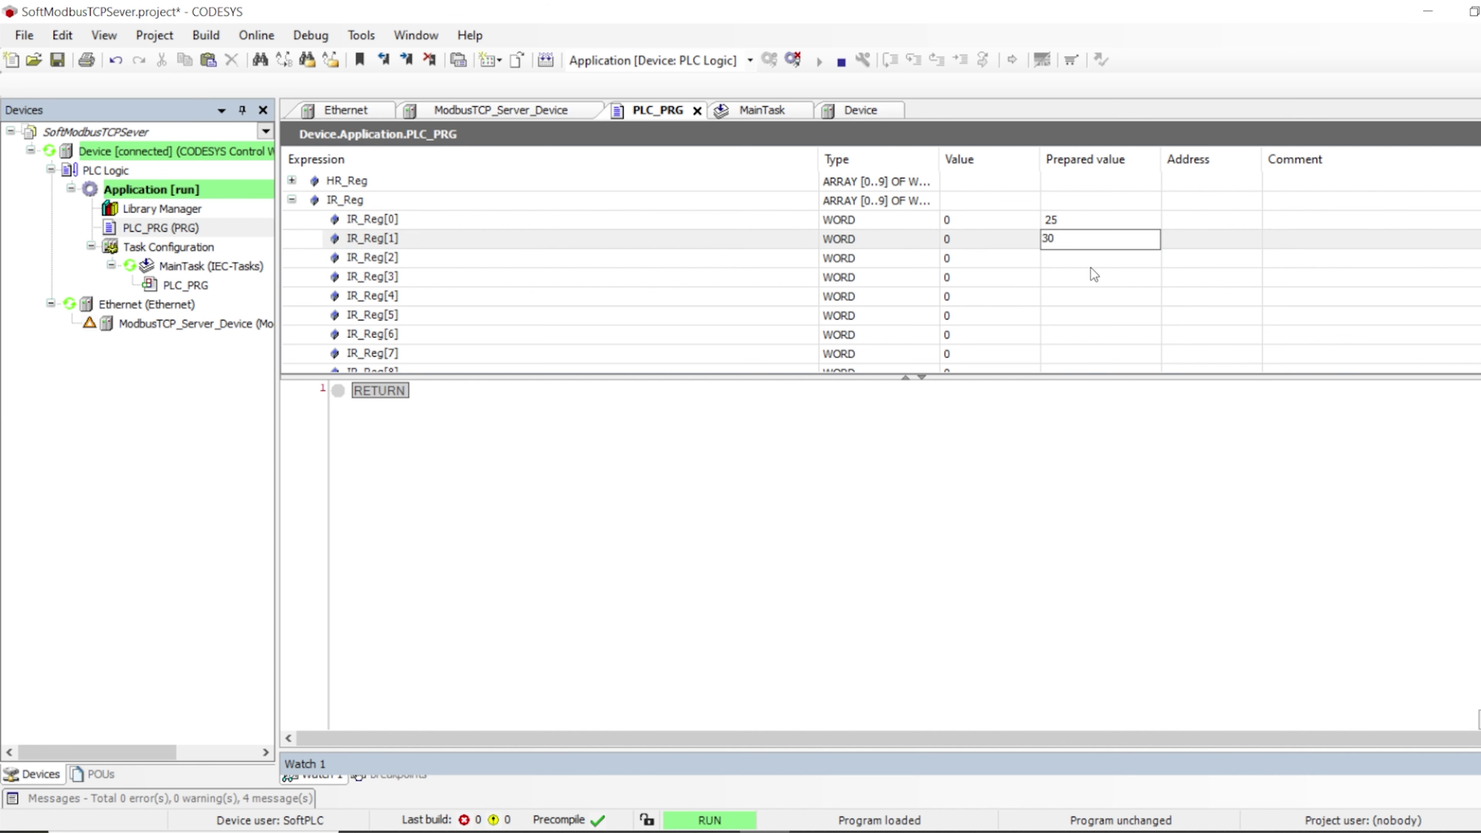
double_click(1091, 263)
text(100)
click(1080, 299)
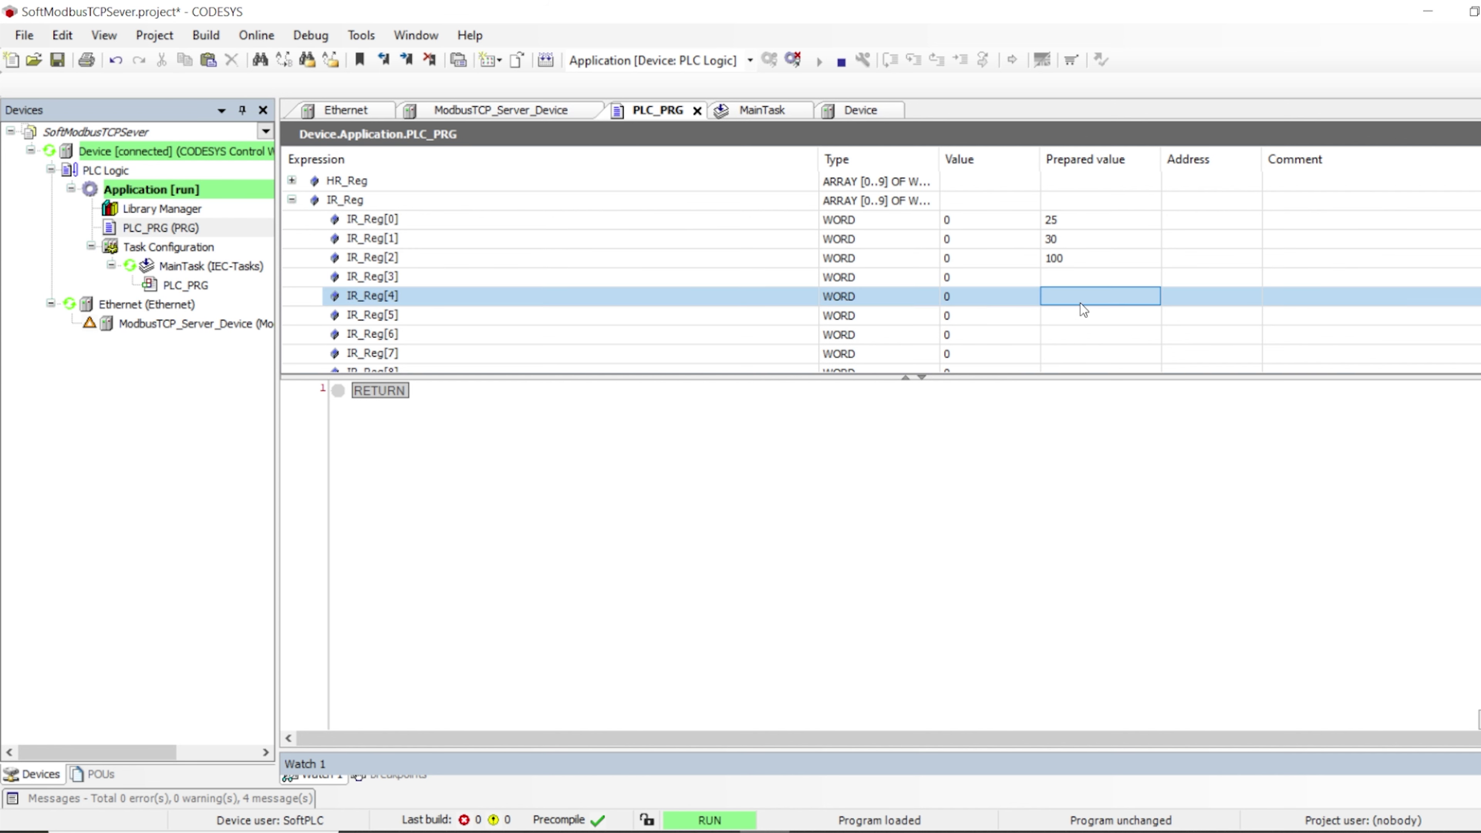
Force the prepared values onto the PLC with F7 and check IR_Reg[0] and IR_Reg[1]
click(395, 221)
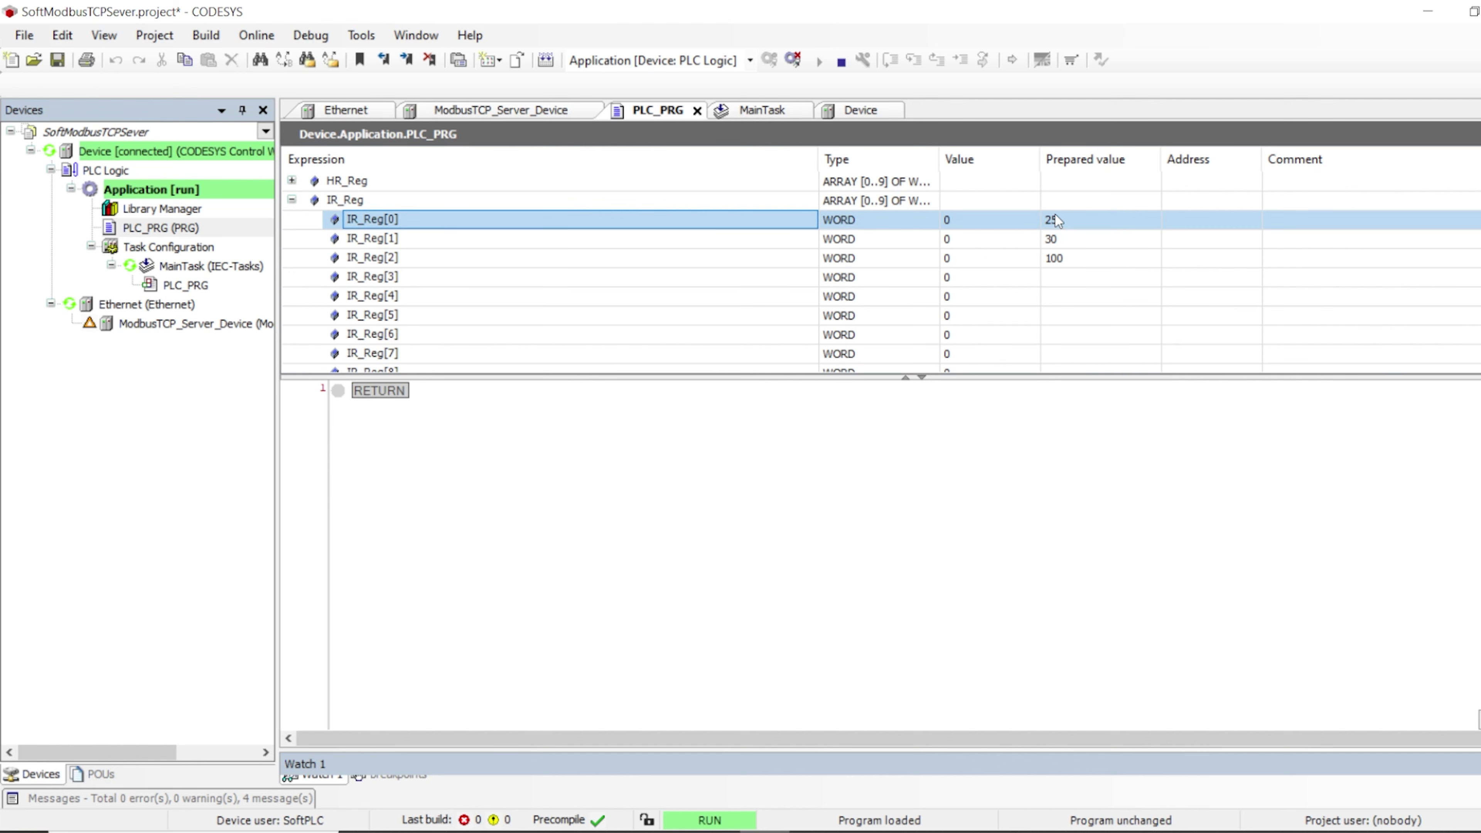
key(F7)
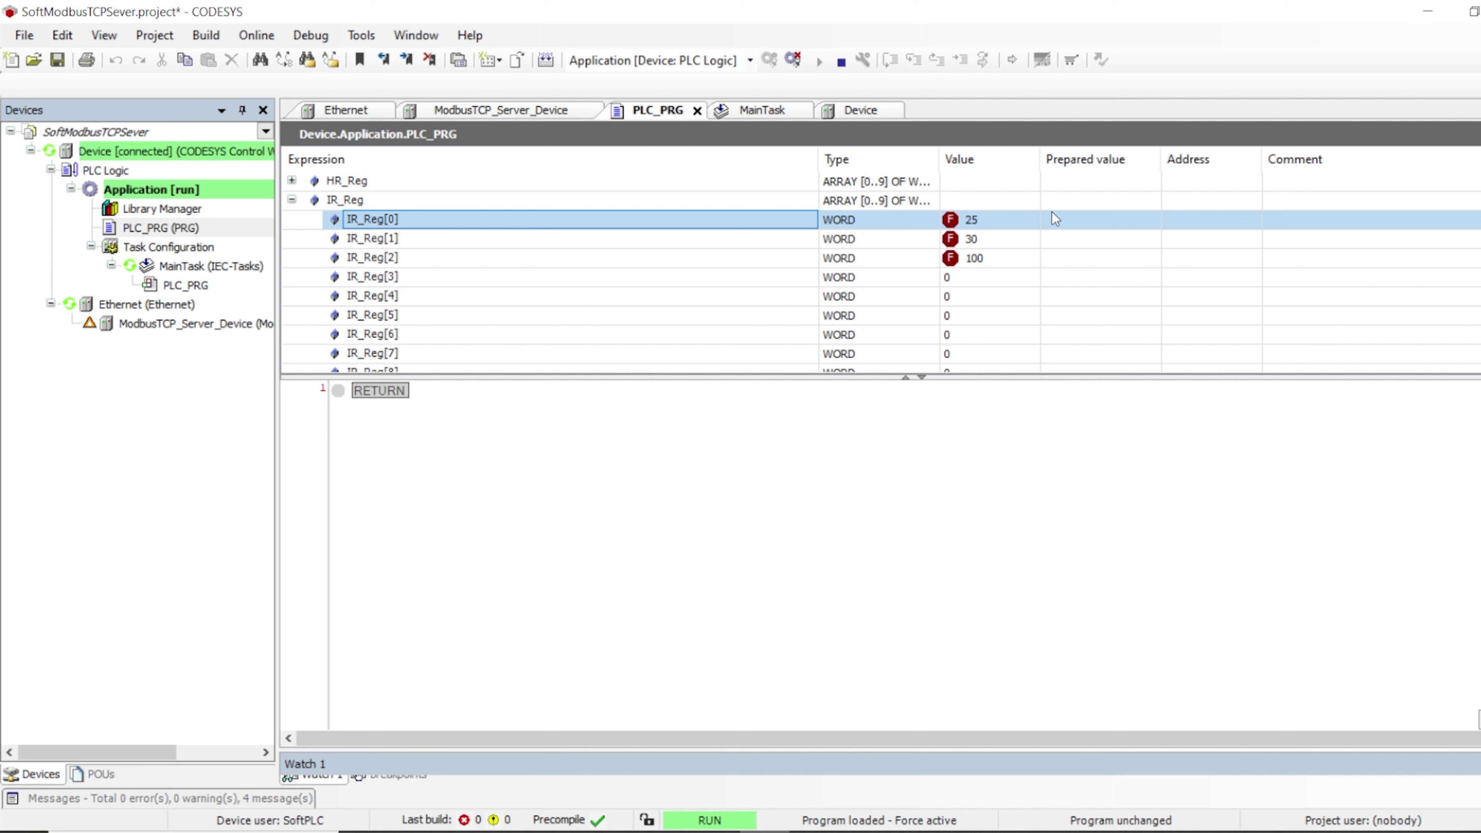
click(981, 218)
click(976, 240)
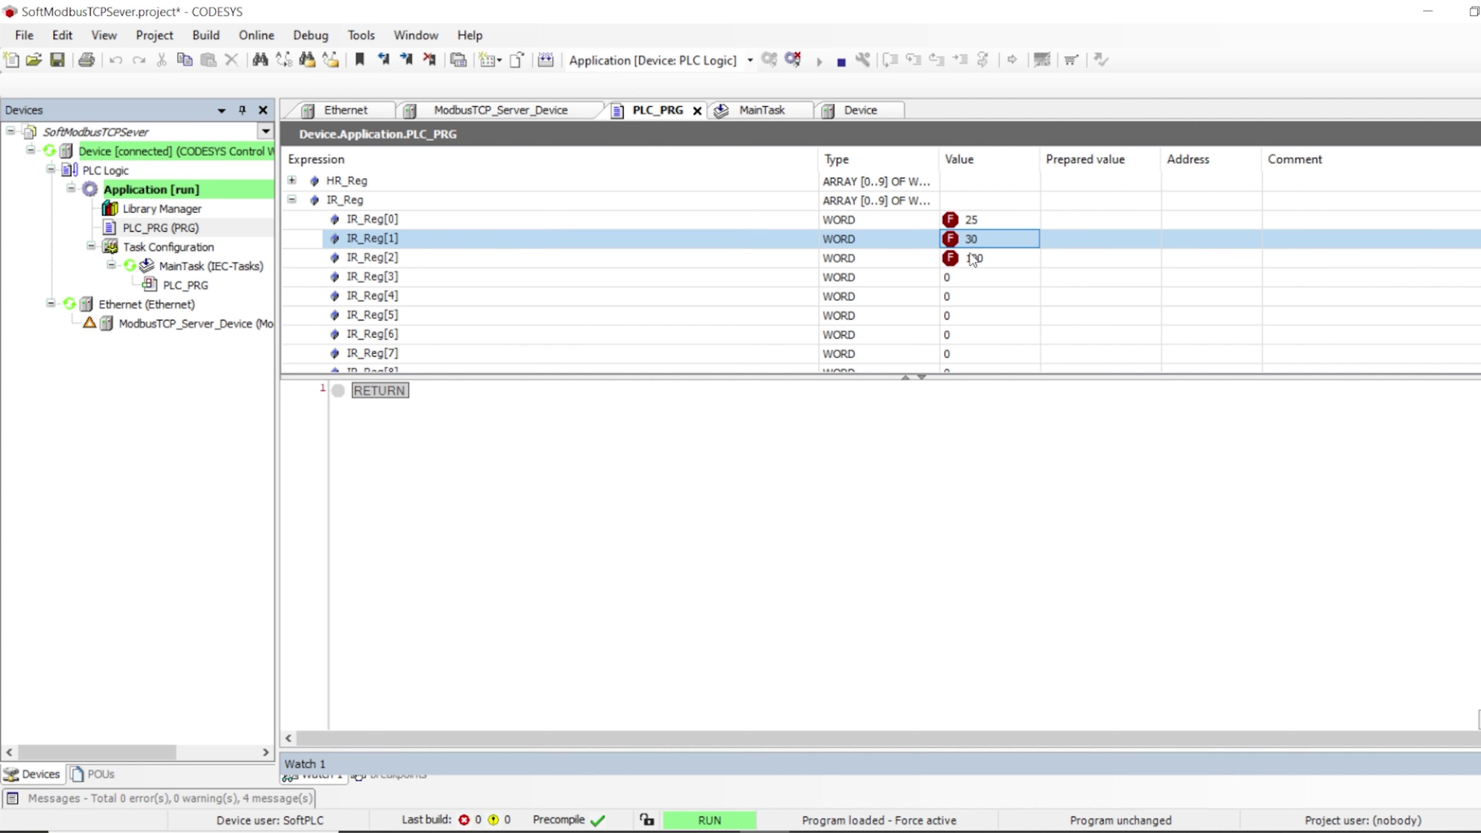
Release all forced values from the Debug menu, leaving IR_Reg[0..2] at 25, 30 and 100
click(972, 260)
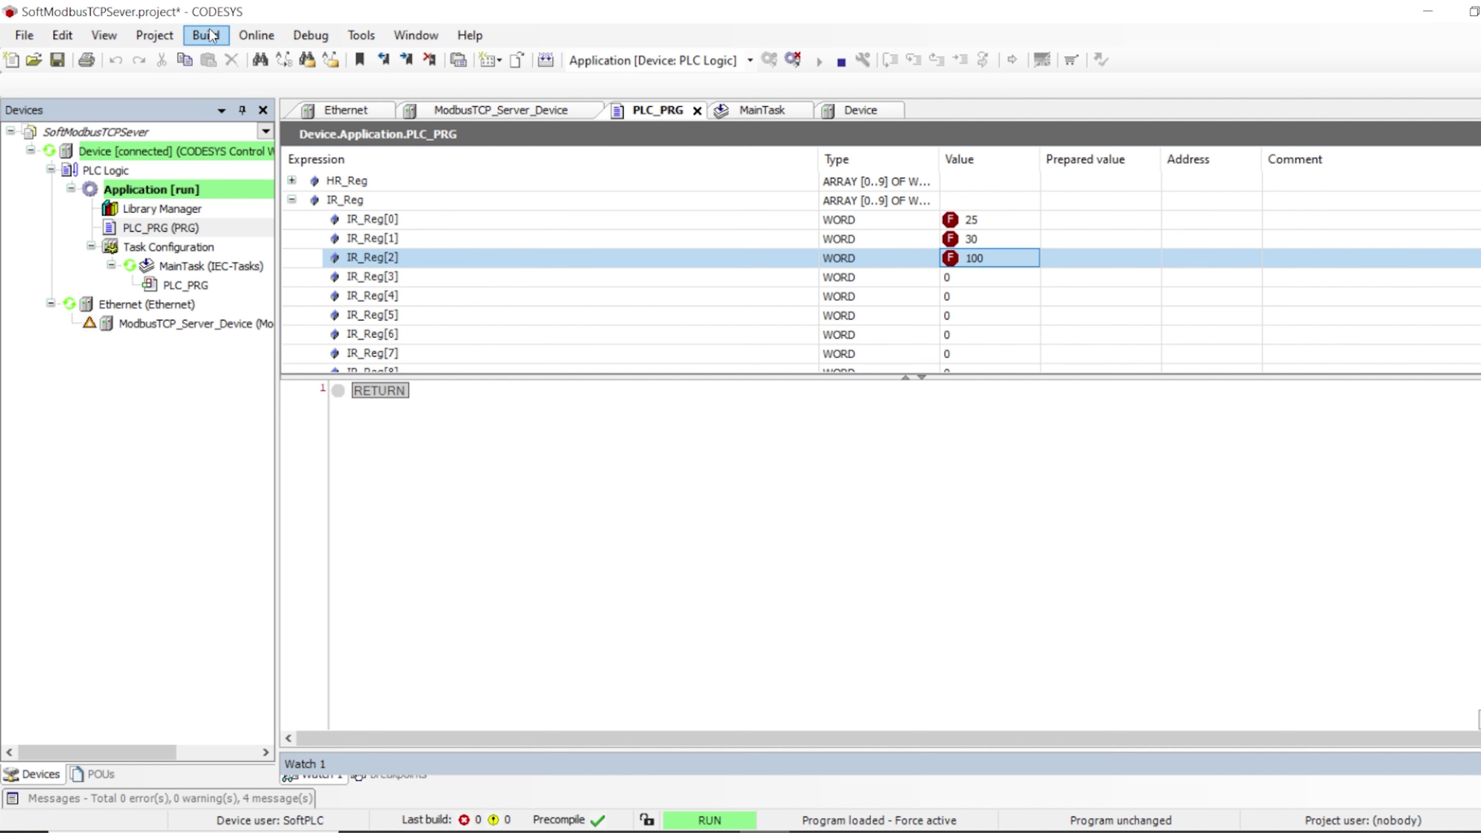
click(310, 36)
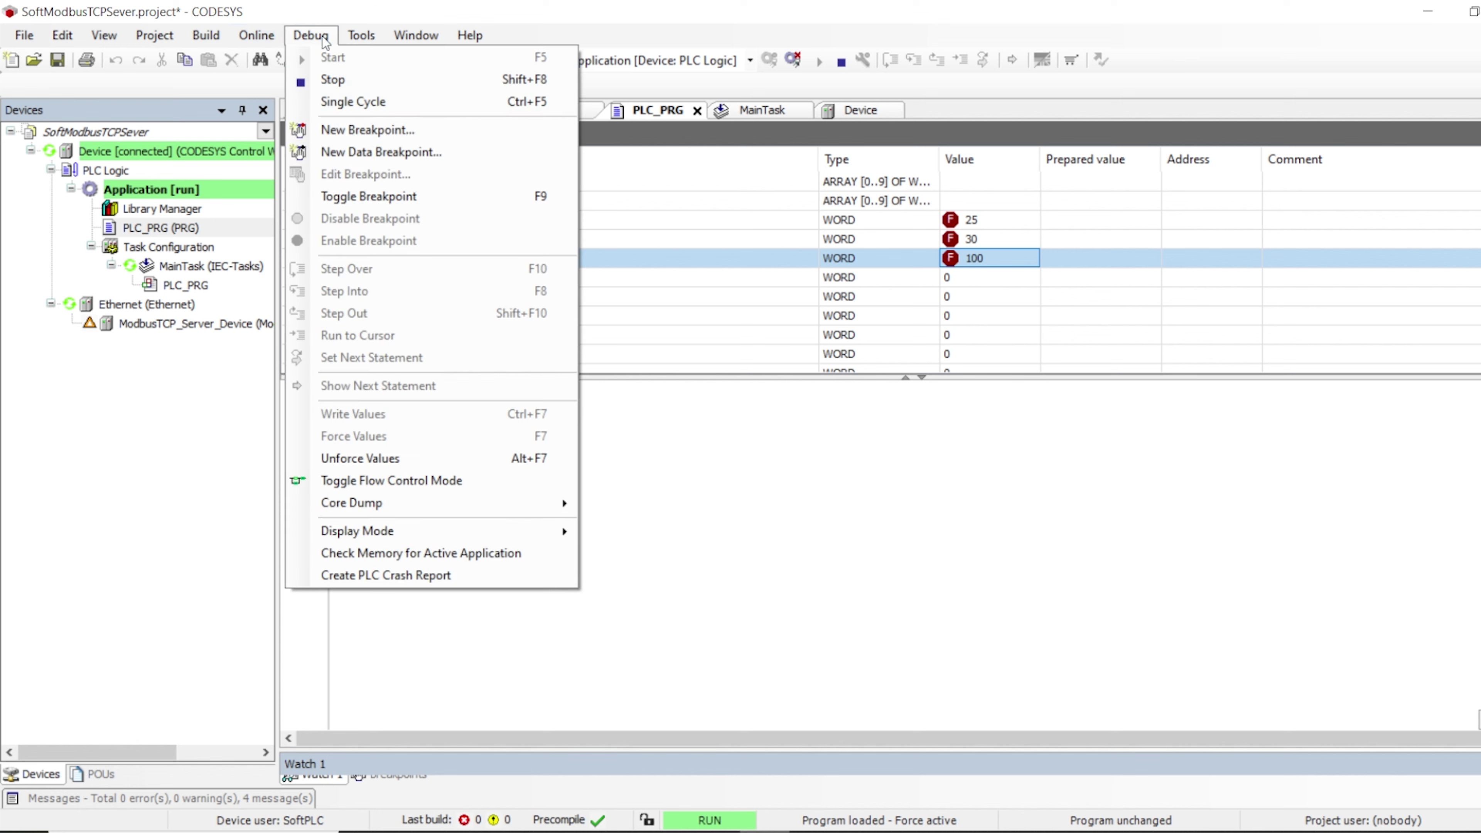
click(318, 41)
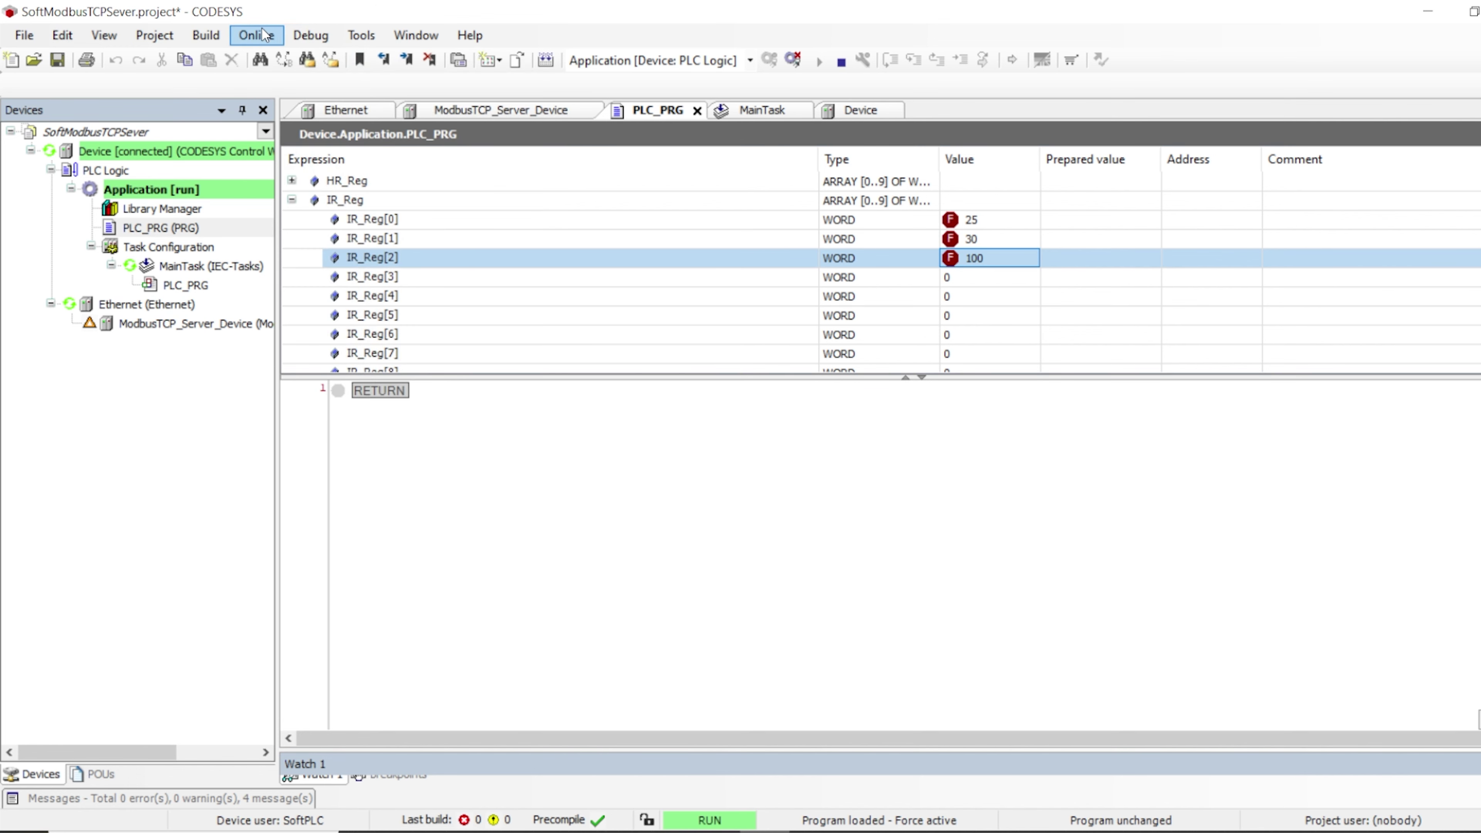
click(310, 36)
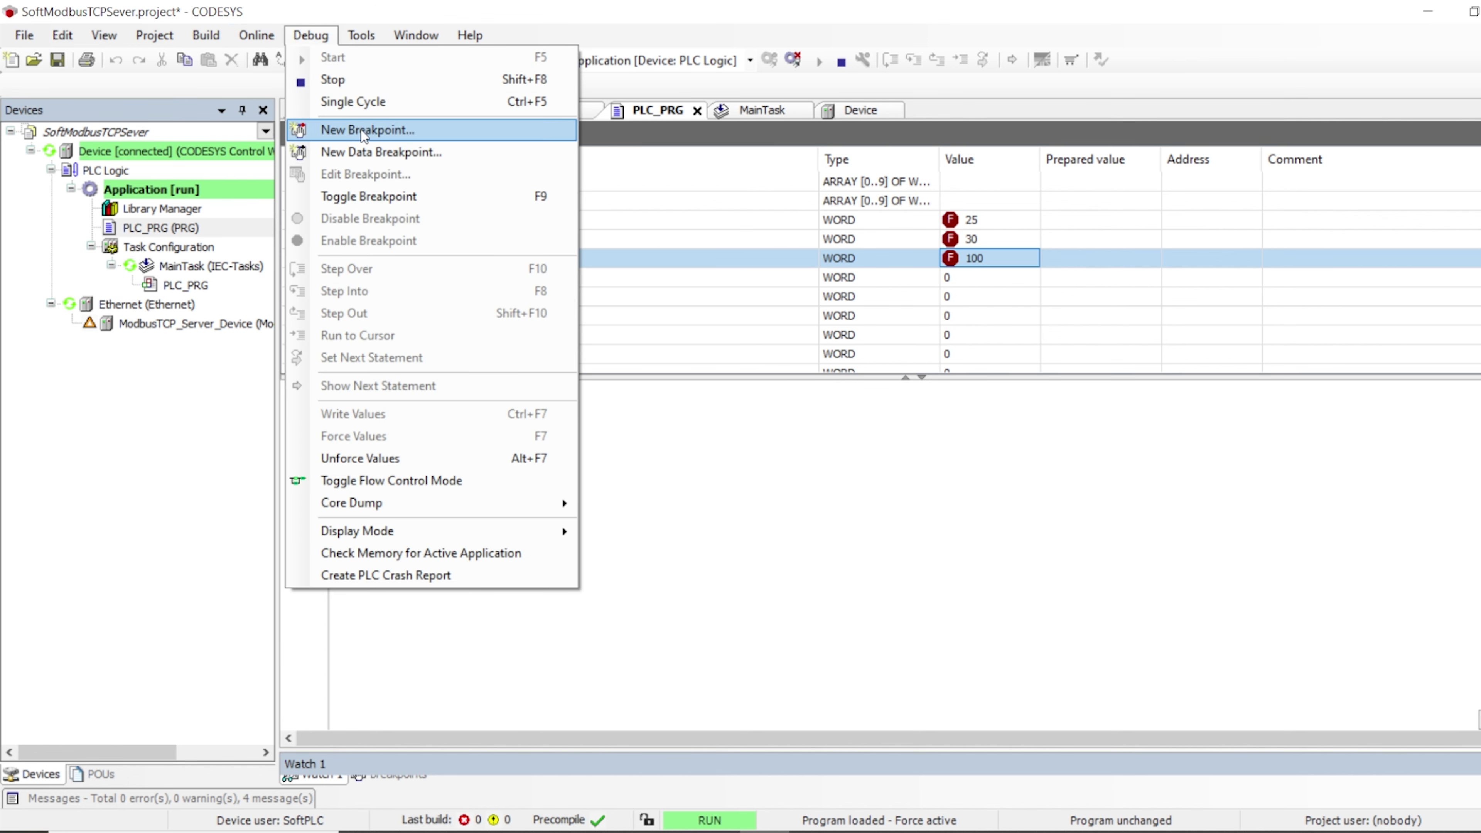
click(373, 458)
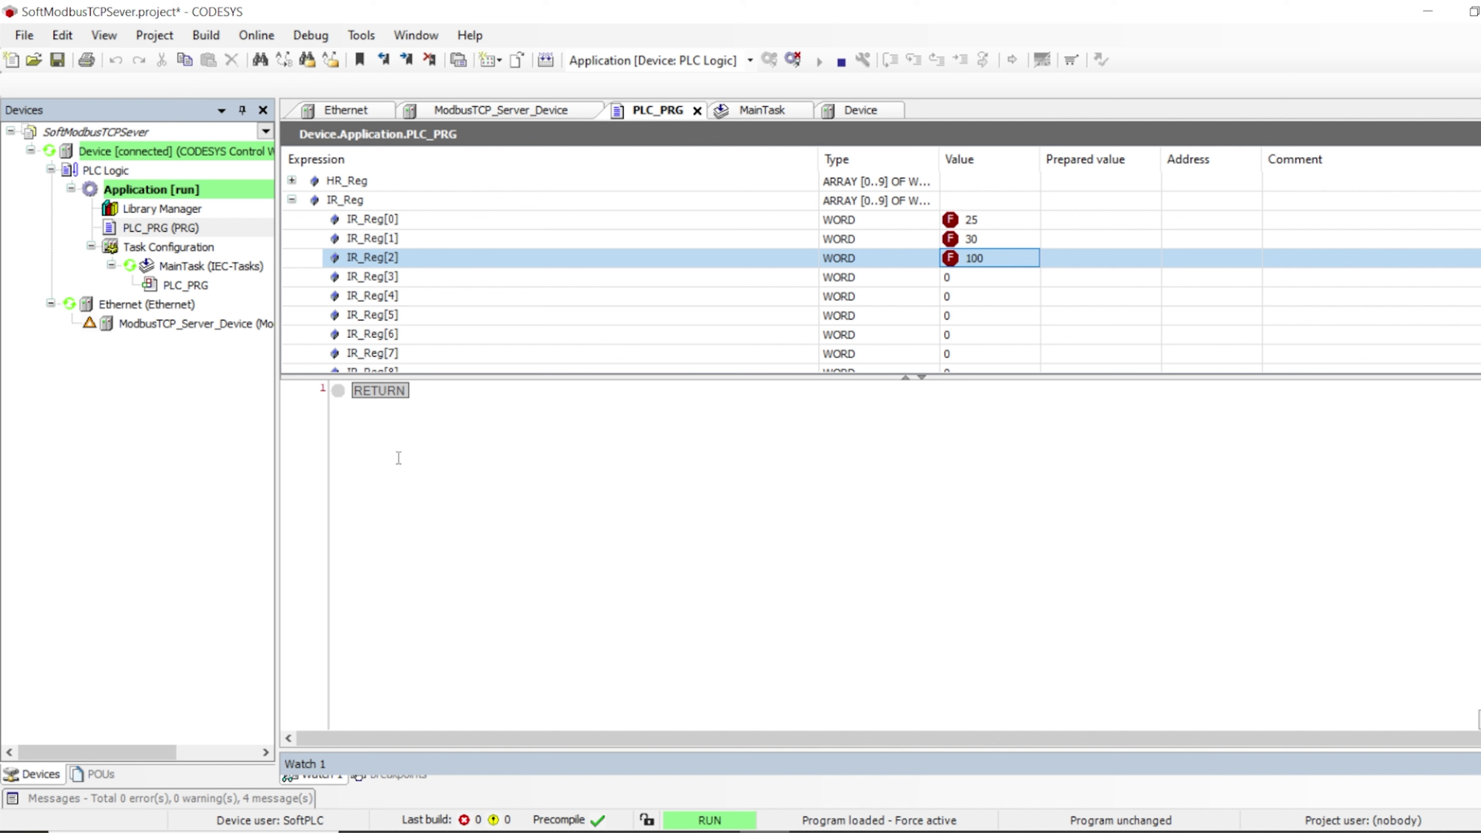
Write the value 200 into IR_Reg[3] on the running PLC
click(1143, 221)
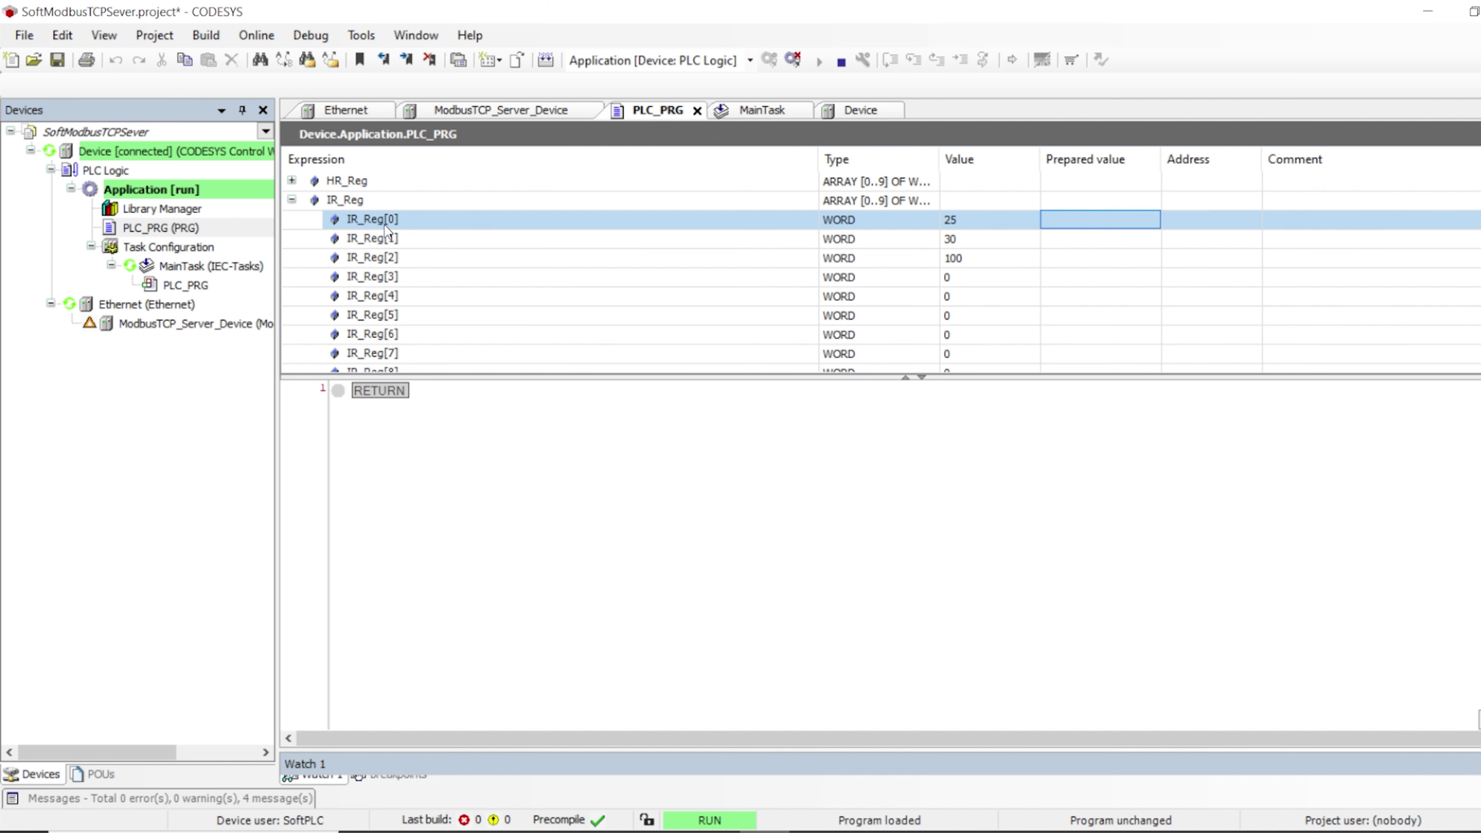
click(421, 240)
click(434, 263)
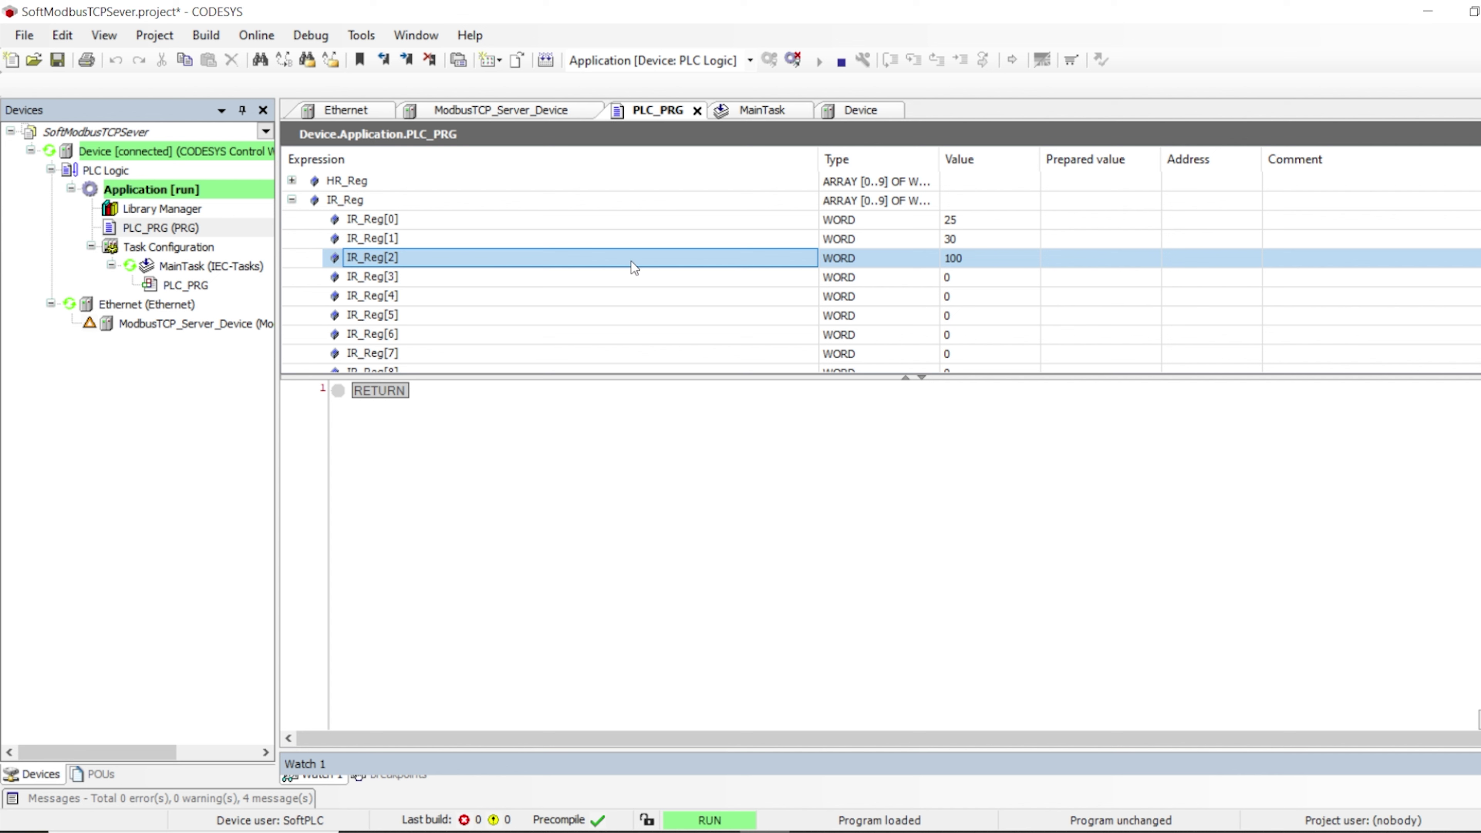
click(1073, 274)
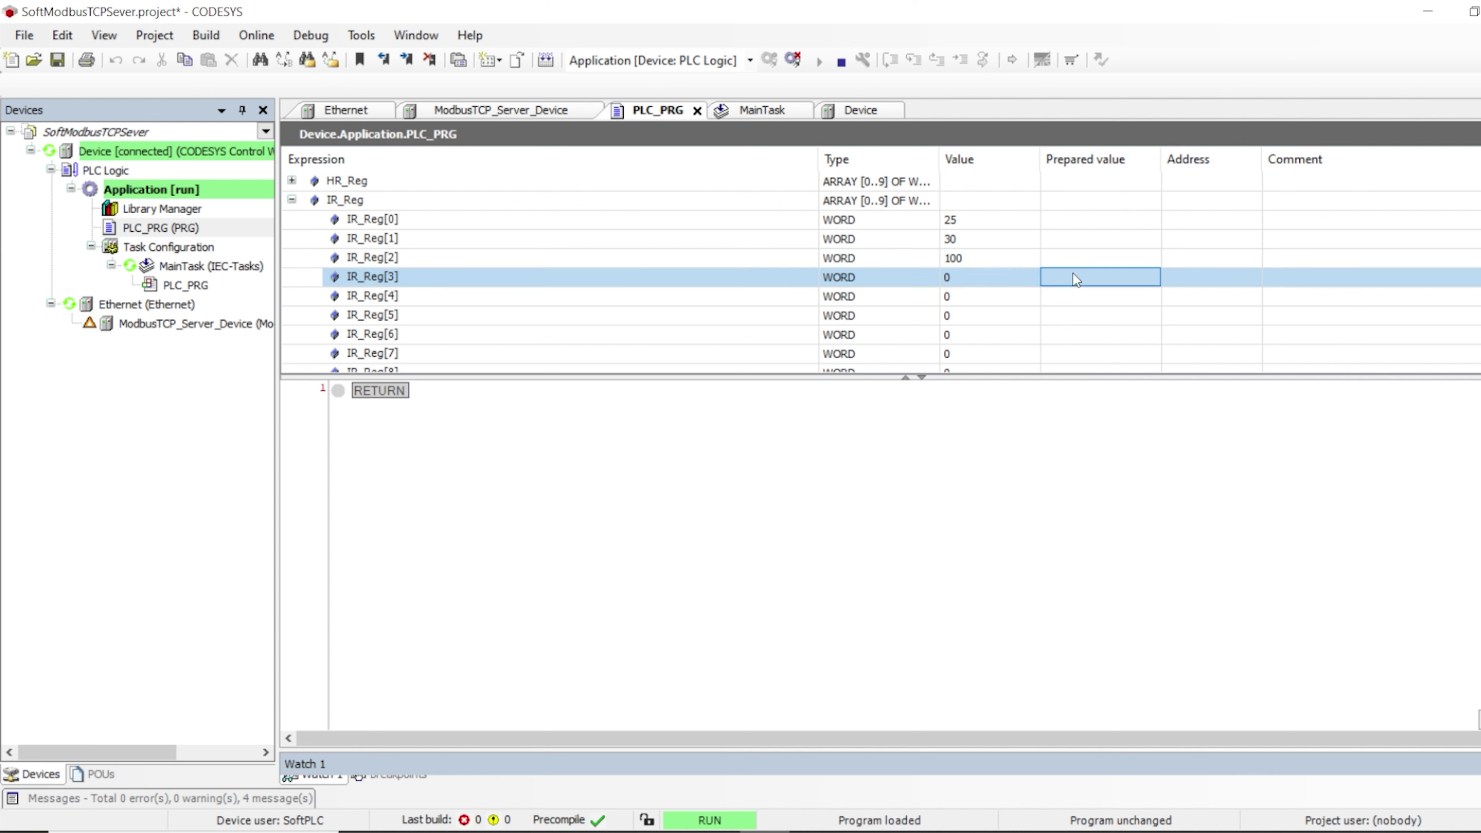
text(200)
key(Return)
key(ctrl+F7)
Browse the IR_Reg array rows down to IR_Reg[9] and back
click(343, 202)
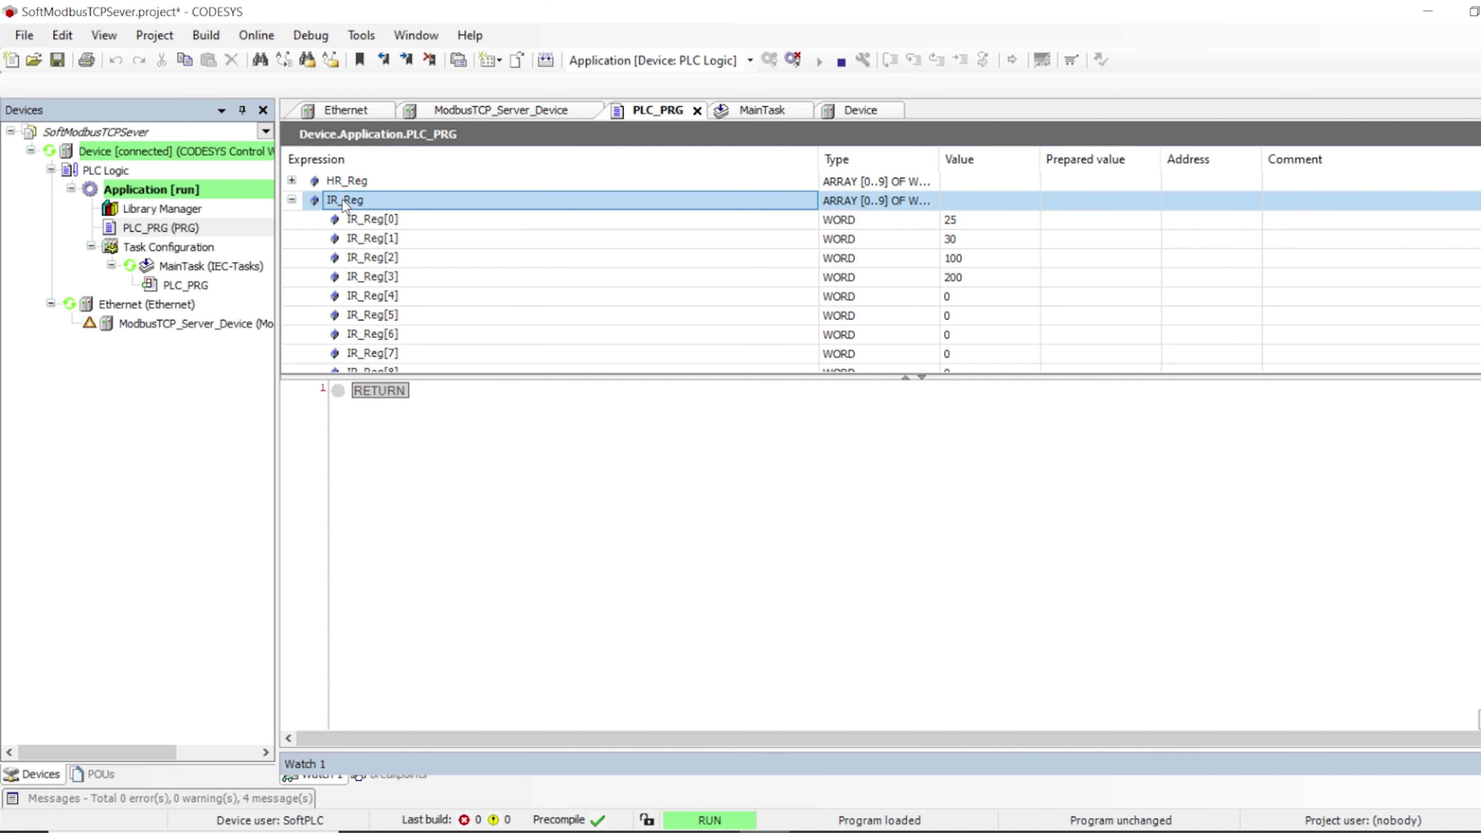
click(356, 221)
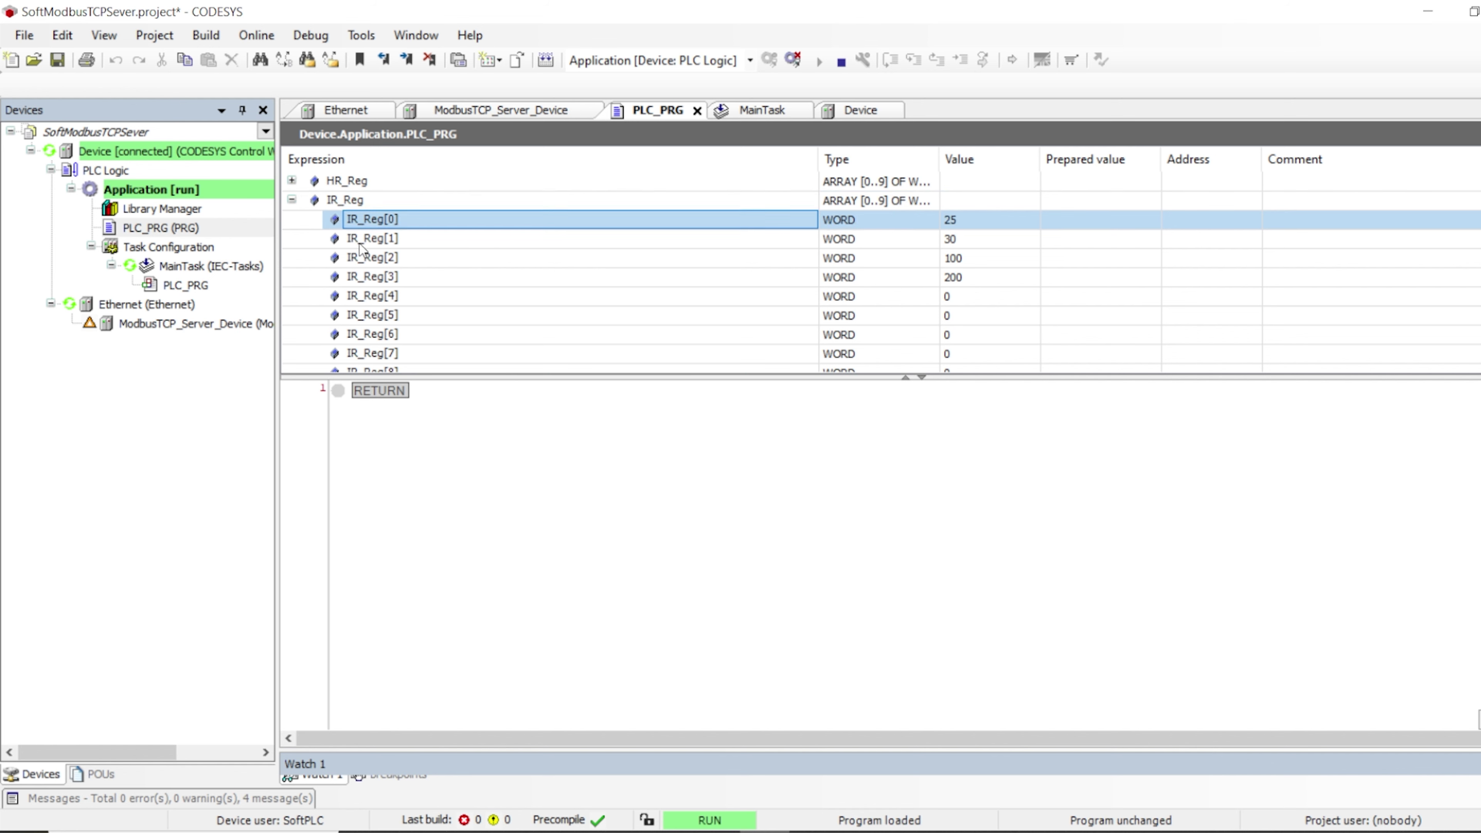
click(358, 239)
click(364, 258)
scroll(372, 290, down, 1)
scroll(372, 291, down, 1)
click(383, 318)
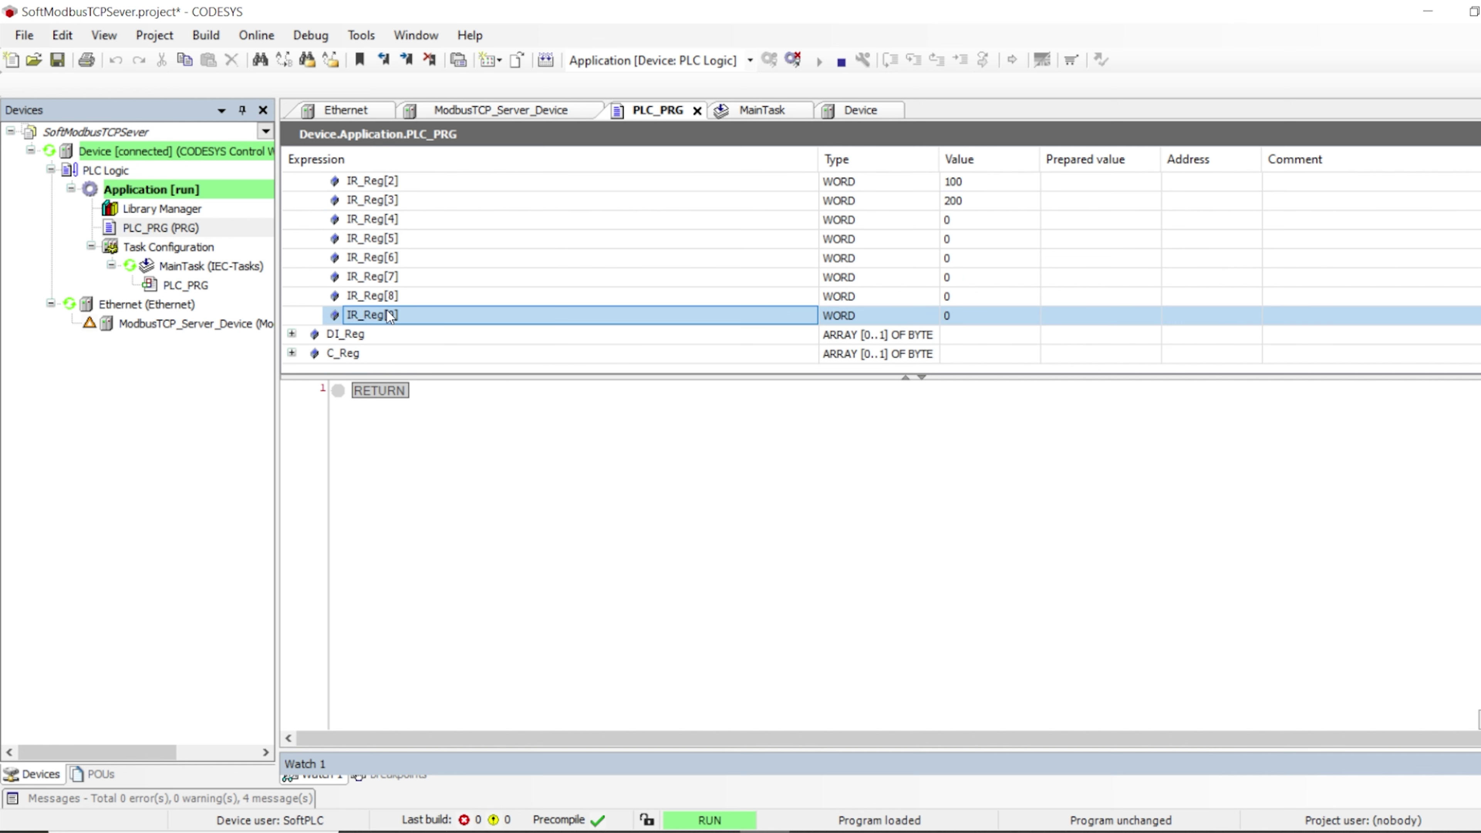
scroll(388, 318, up, 2)
Confirm IR_Reg[0..3] read 25, 30, 100 and 200, then bring up Modbus Master
click(981, 224)
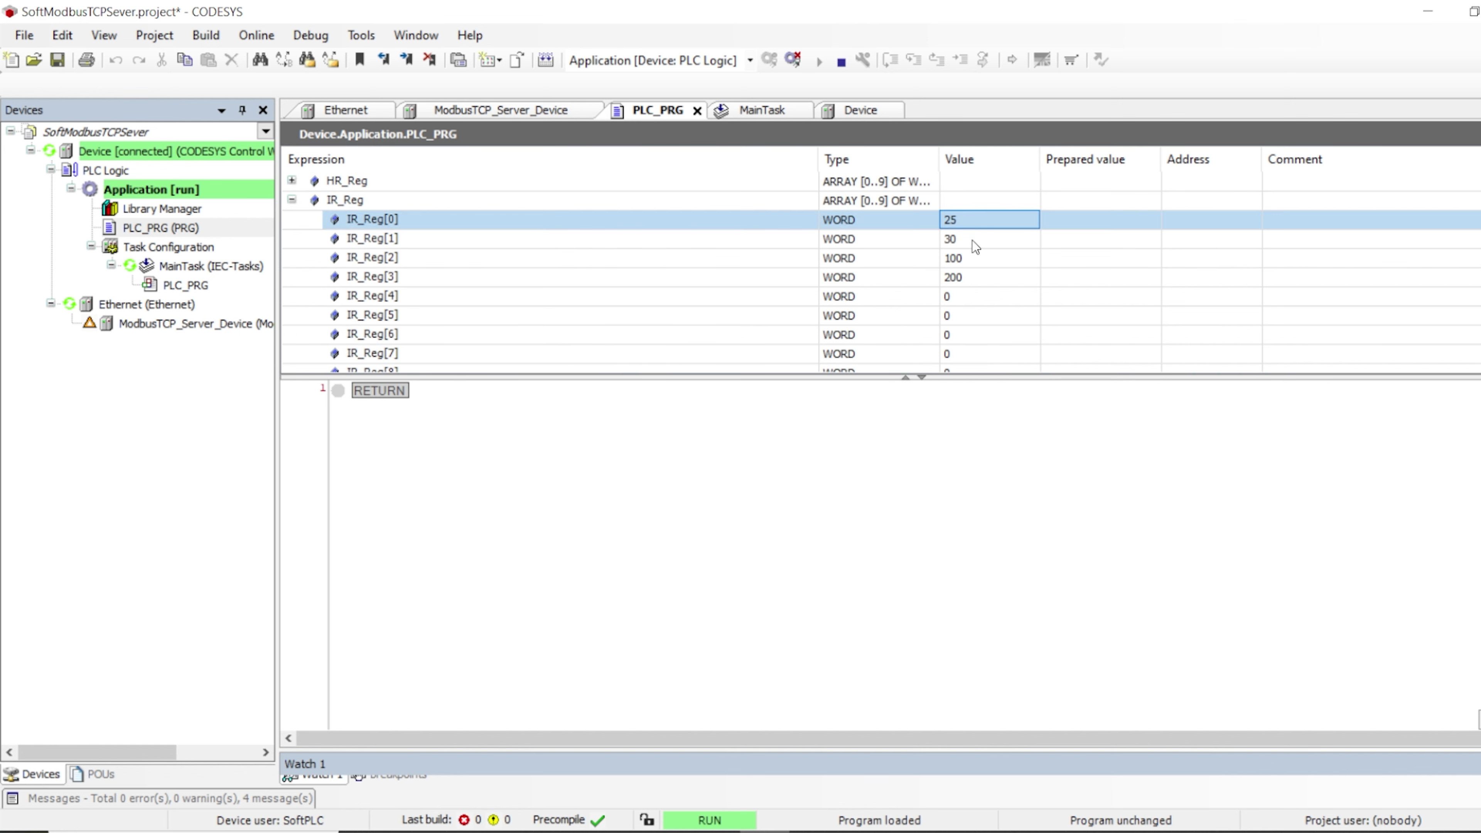
click(972, 241)
click(970, 254)
click(973, 273)
click(976, 224)
click(839, 831)
Set Modbus Master to TCP mode, Read Input Registers (0x04), with 10 registers
drag(862, 197, 703, 173)
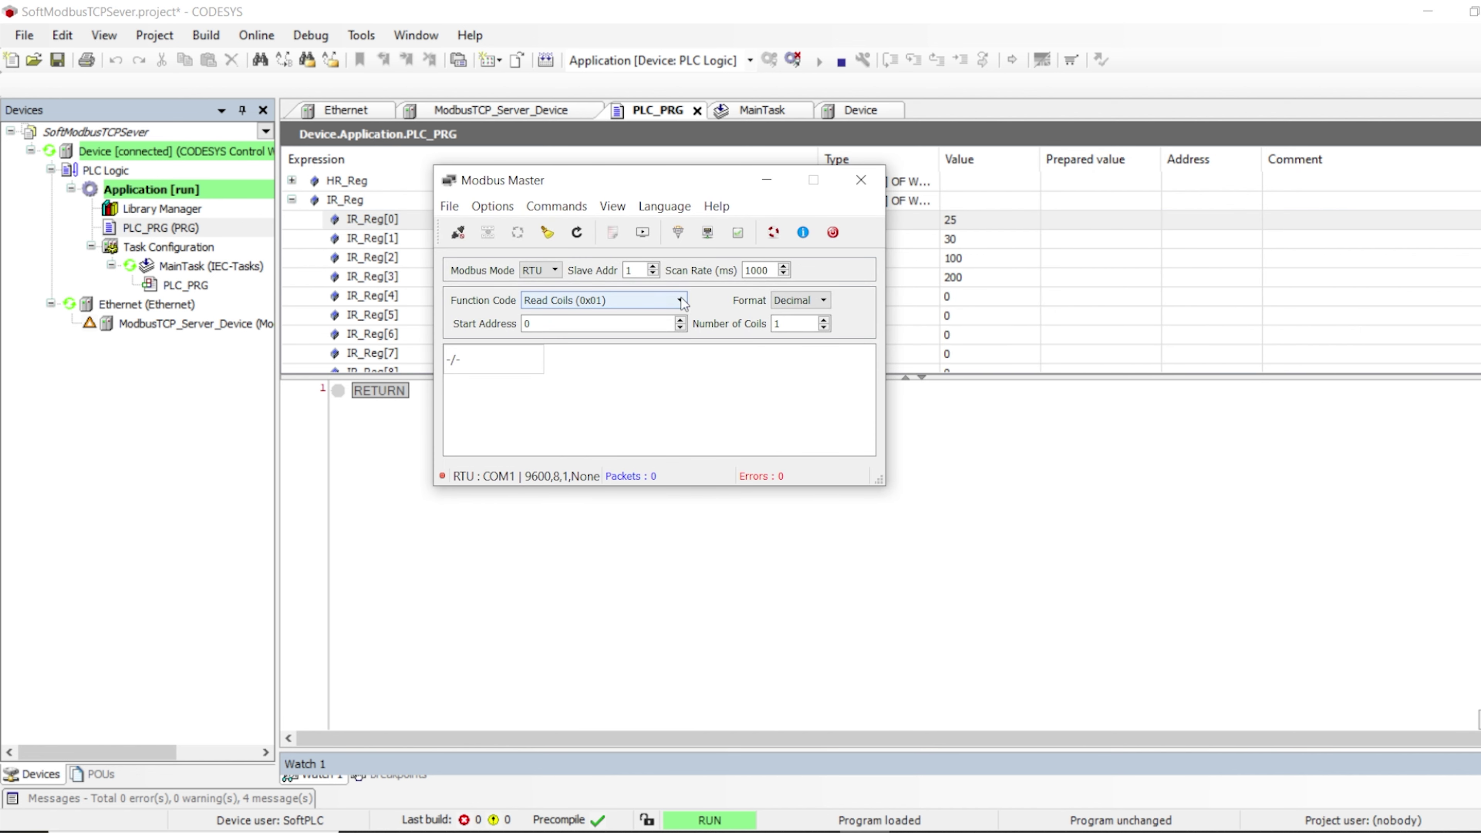
click(541, 270)
click(534, 299)
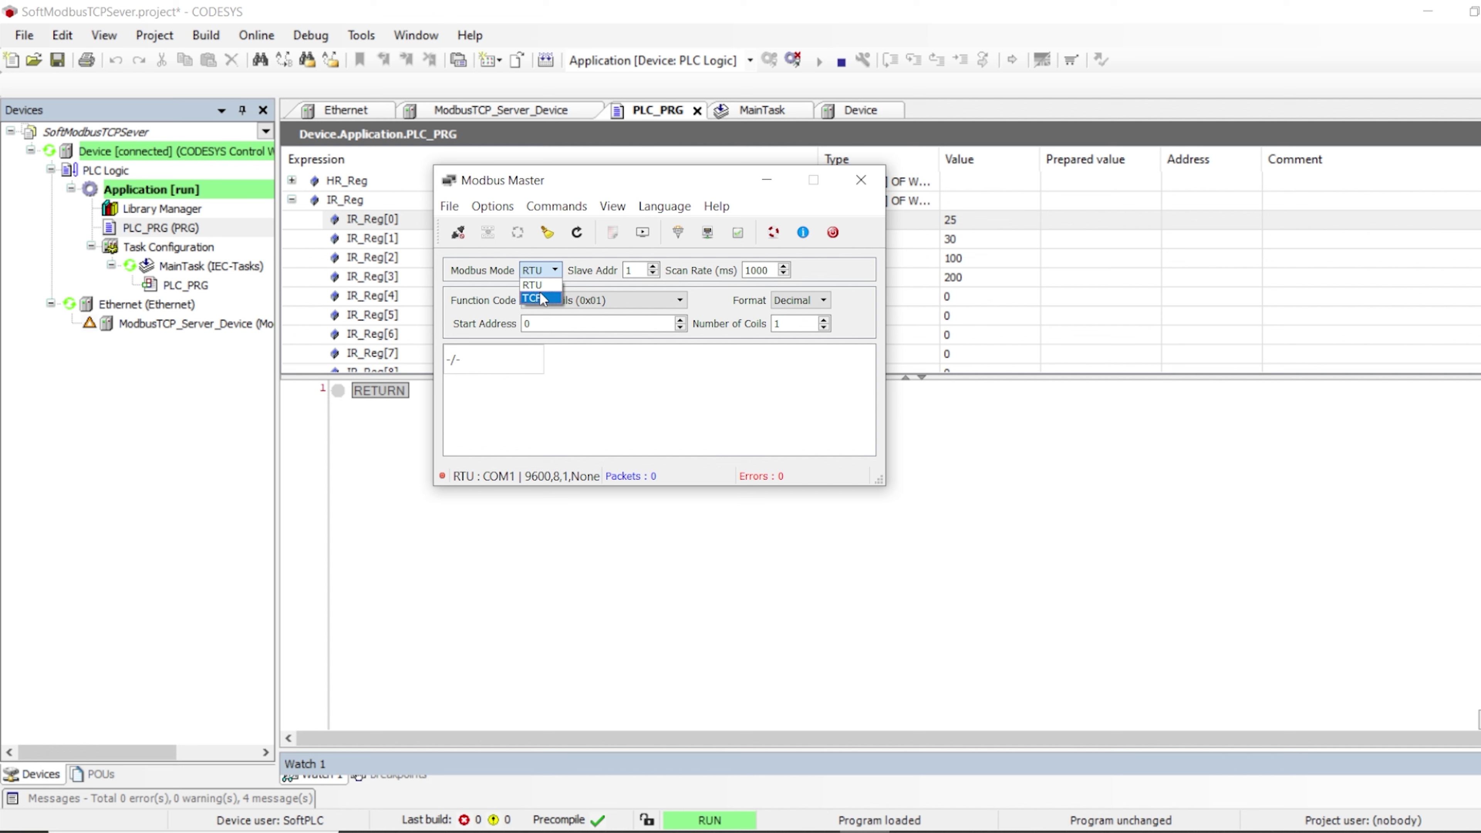
click(676, 300)
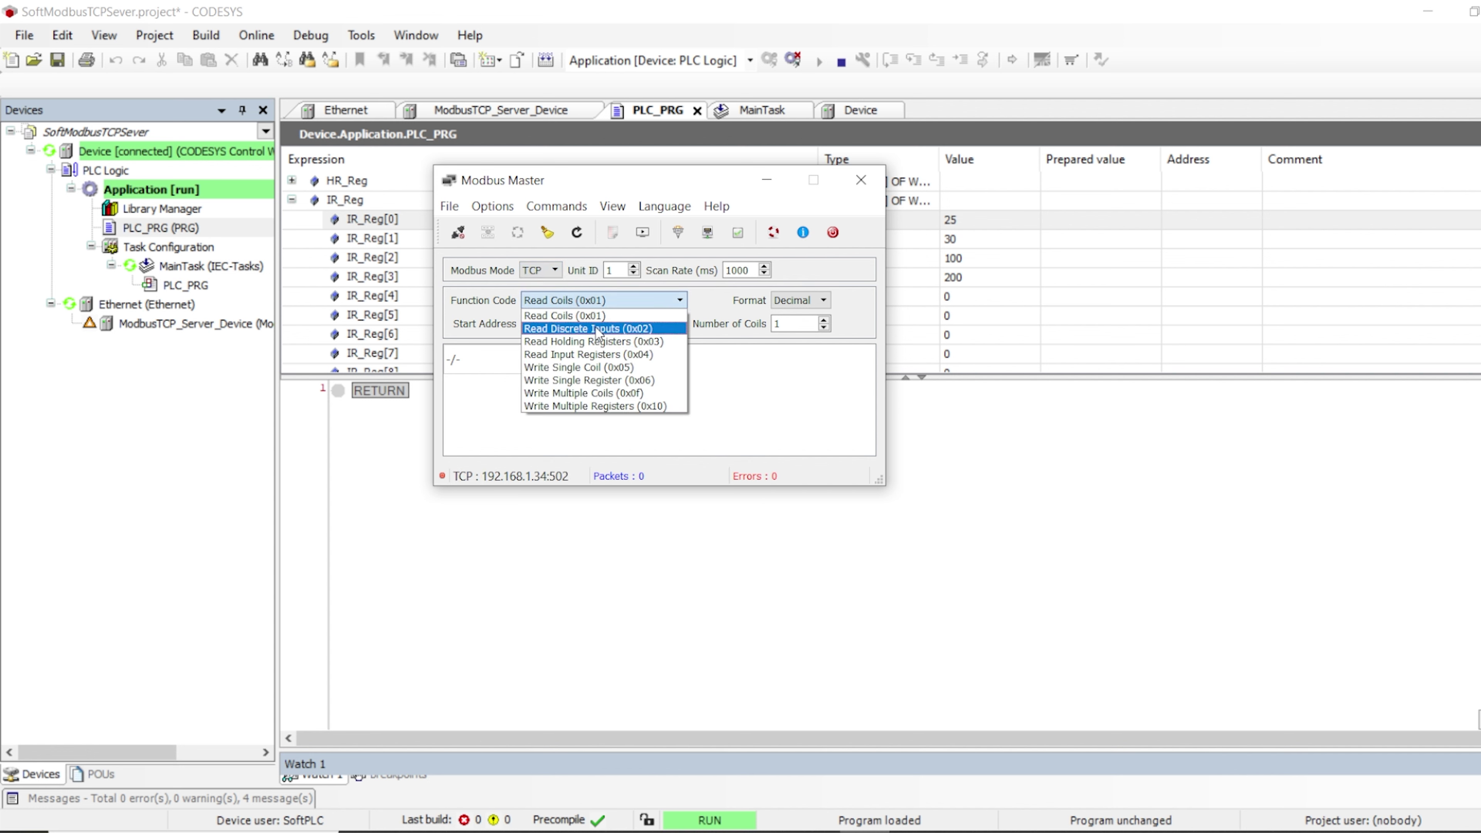
click(605, 354)
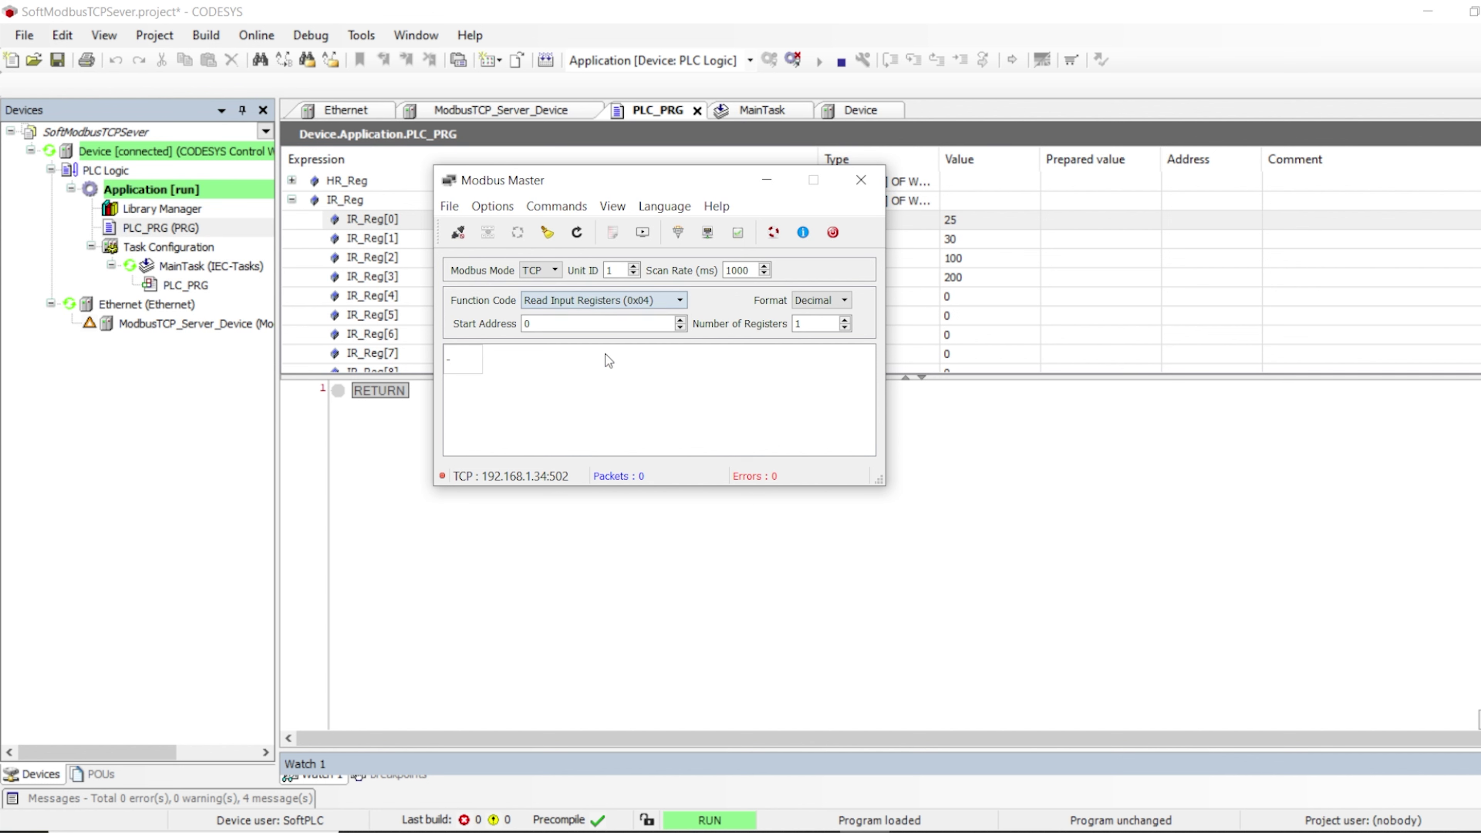
click(809, 324)
text(0)
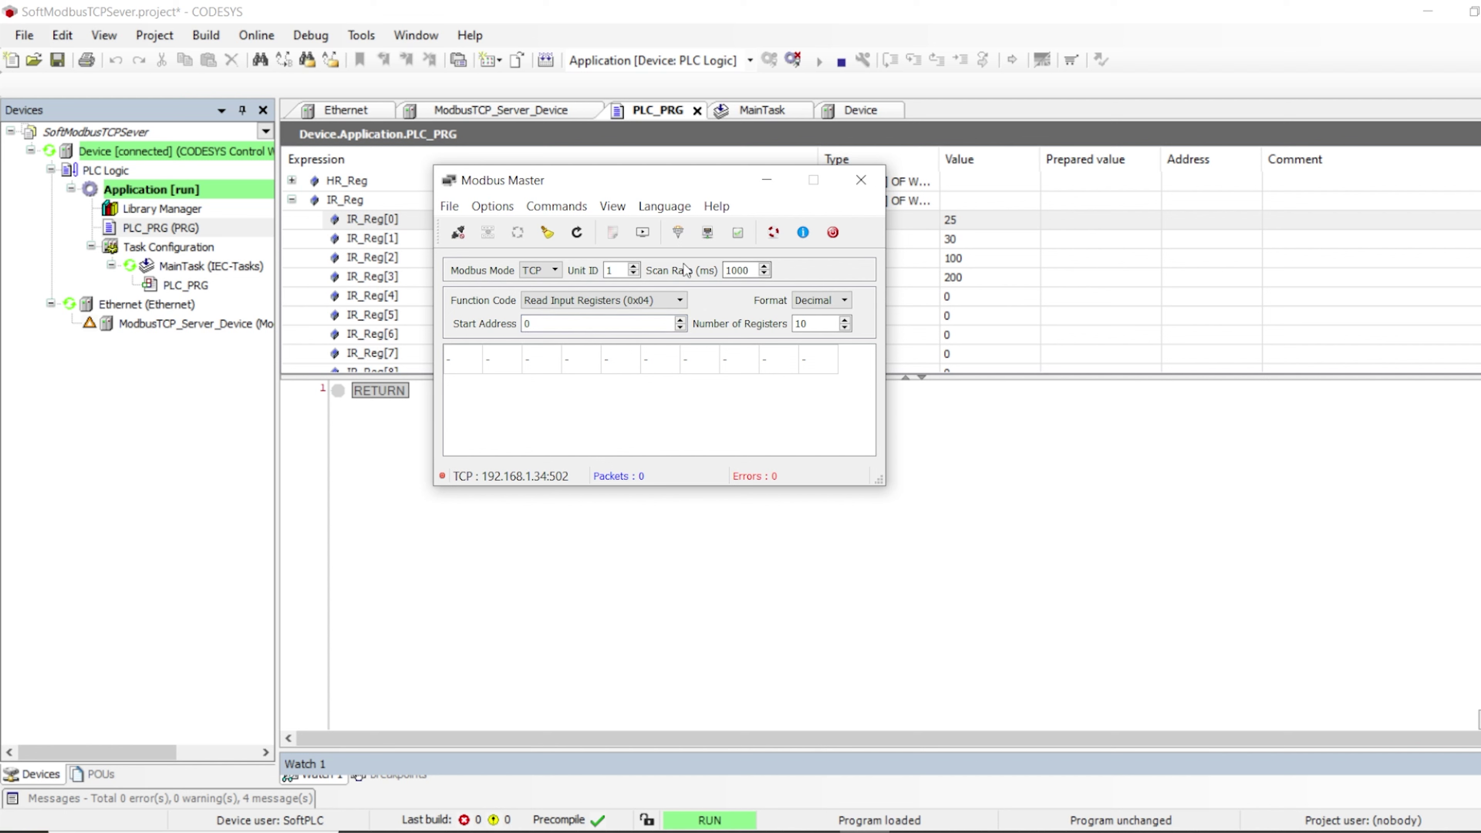
Connect to the PLC and poll the input registers, reading 25 first
click(458, 233)
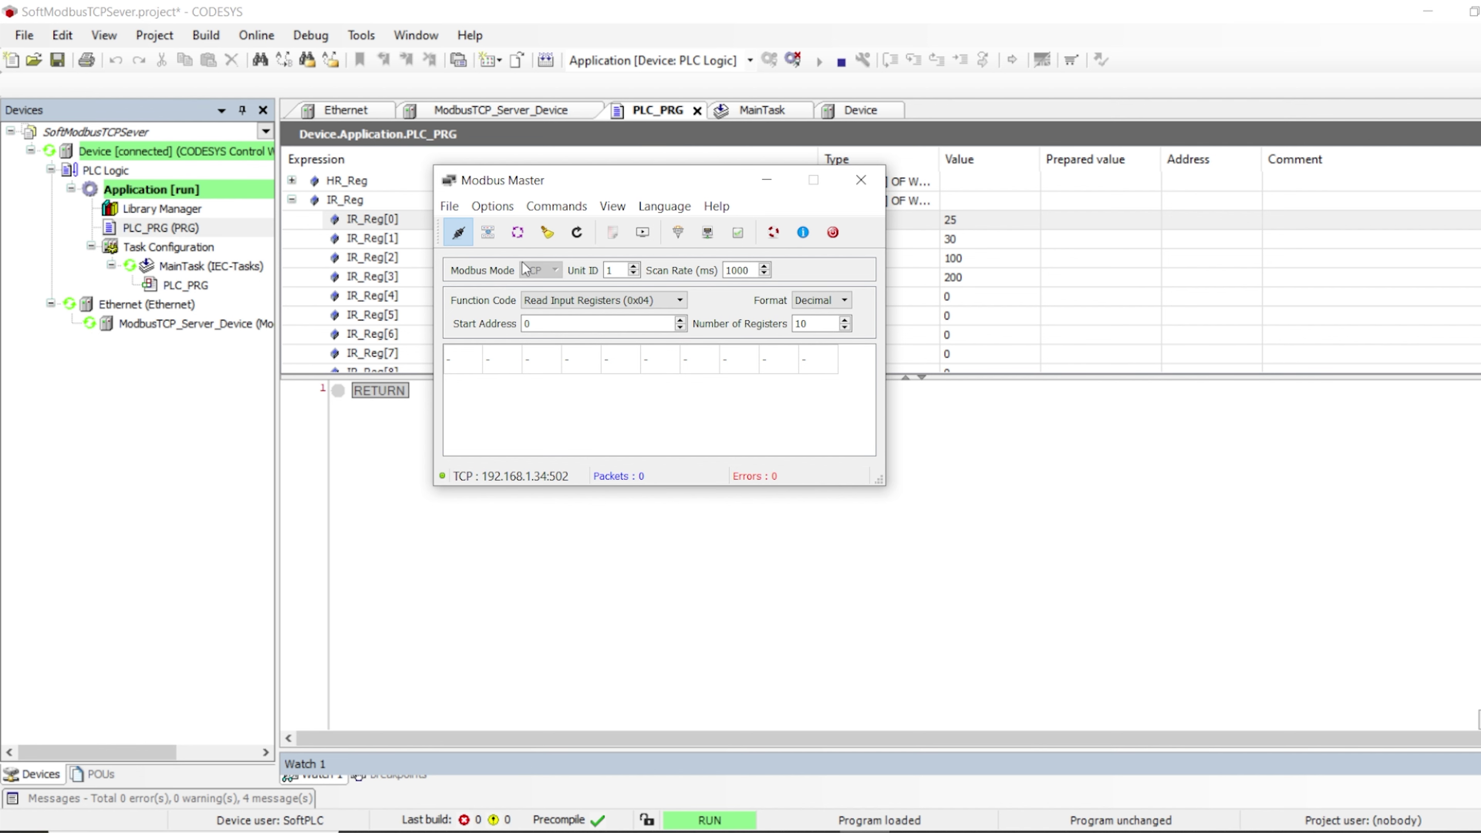
click(519, 233)
drag(635, 184, 1148, 341)
click(549, 377)
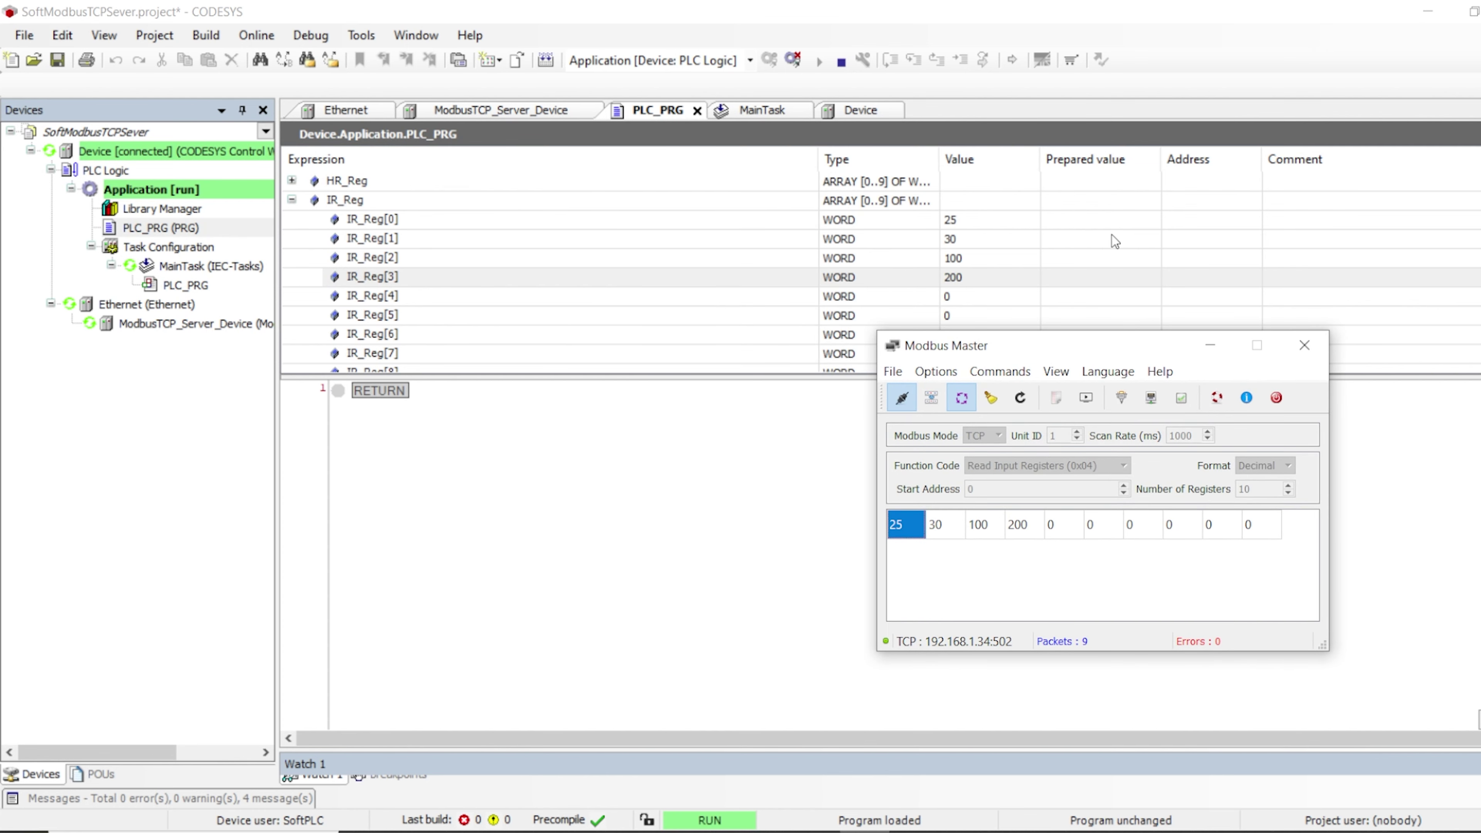
Write 1000 into IR_Reg[0] on the running PLC and check it in Modbus Master
click(1102, 221)
text(1000)
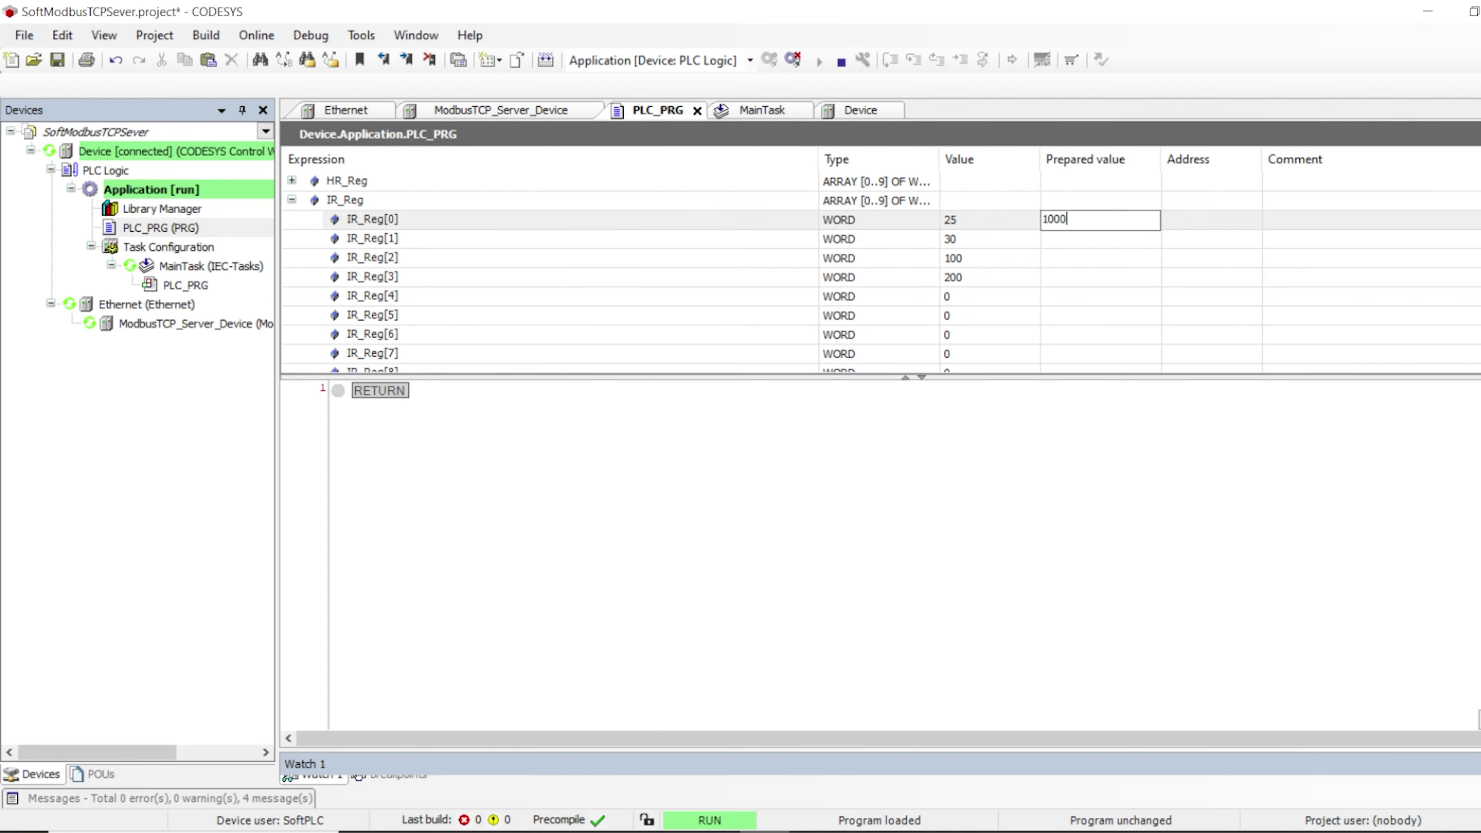
key(Return)
key(ctrl+F7)
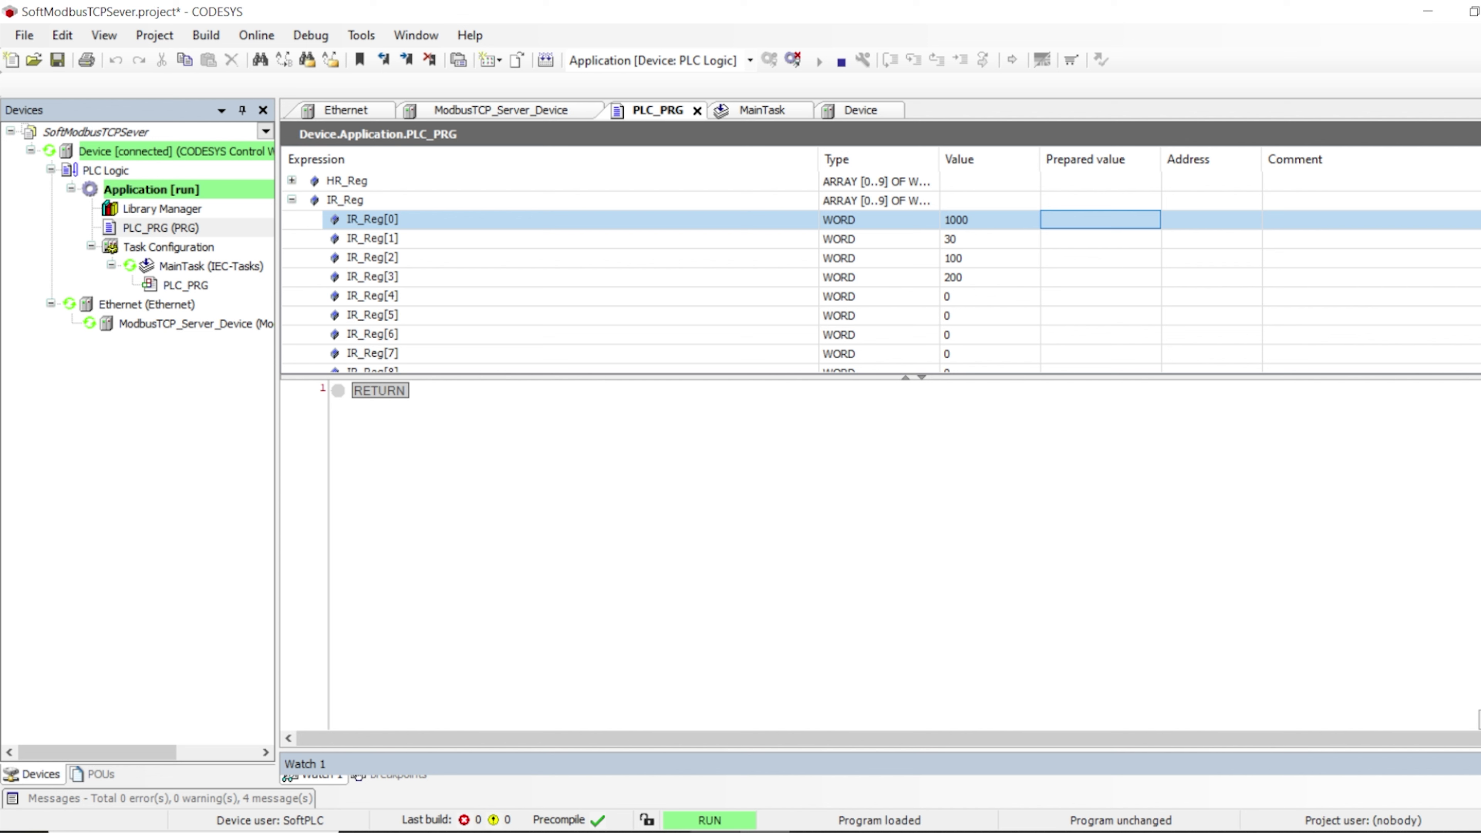
key(alt+Tab)
drag(1088, 341, 958, 305)
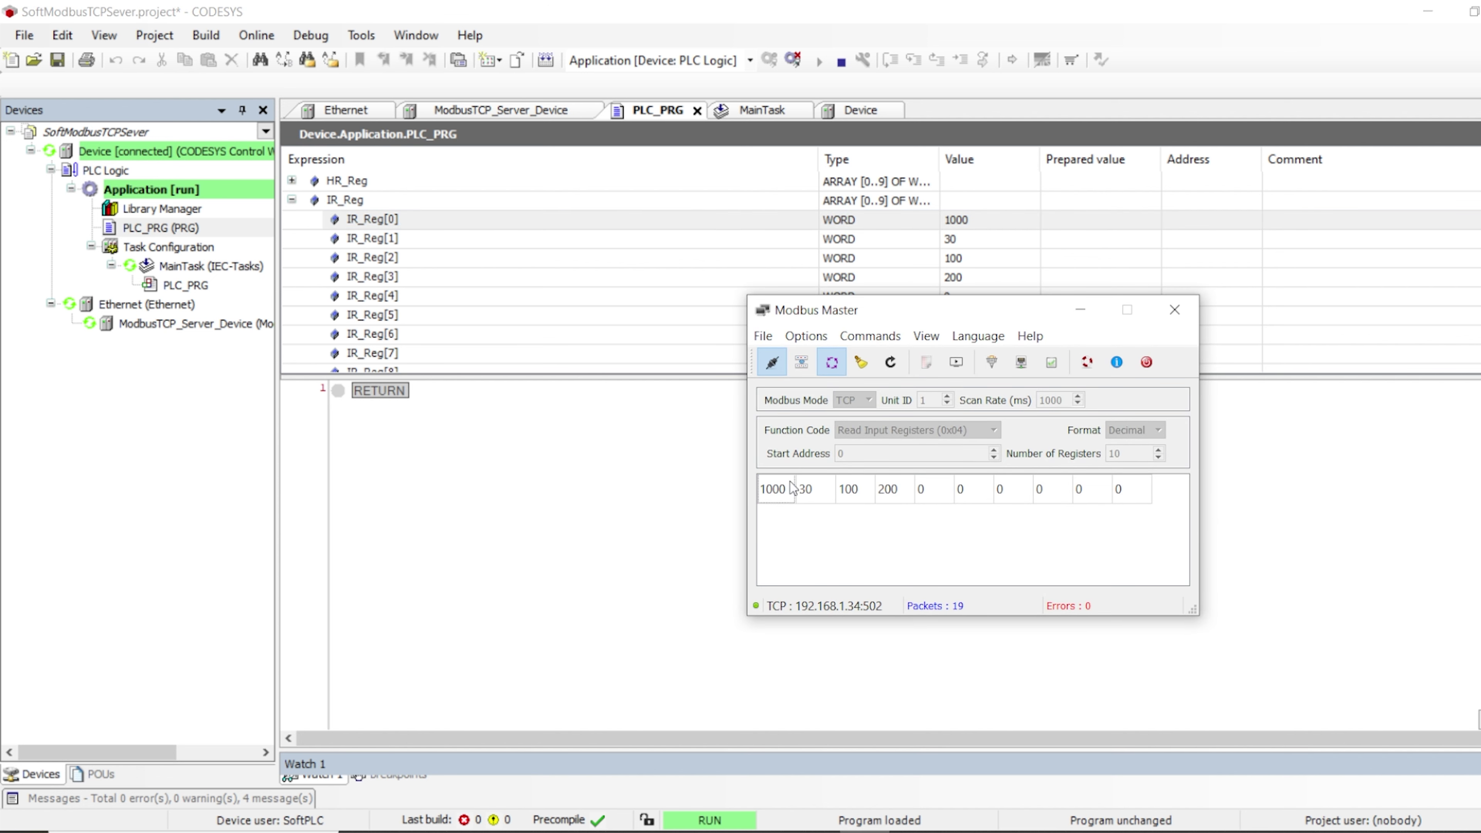
Switch Modbus Master to Write Multiple Registers (0x10) with 10 registers and expand HR_Reg in CODESYS
click(824, 364)
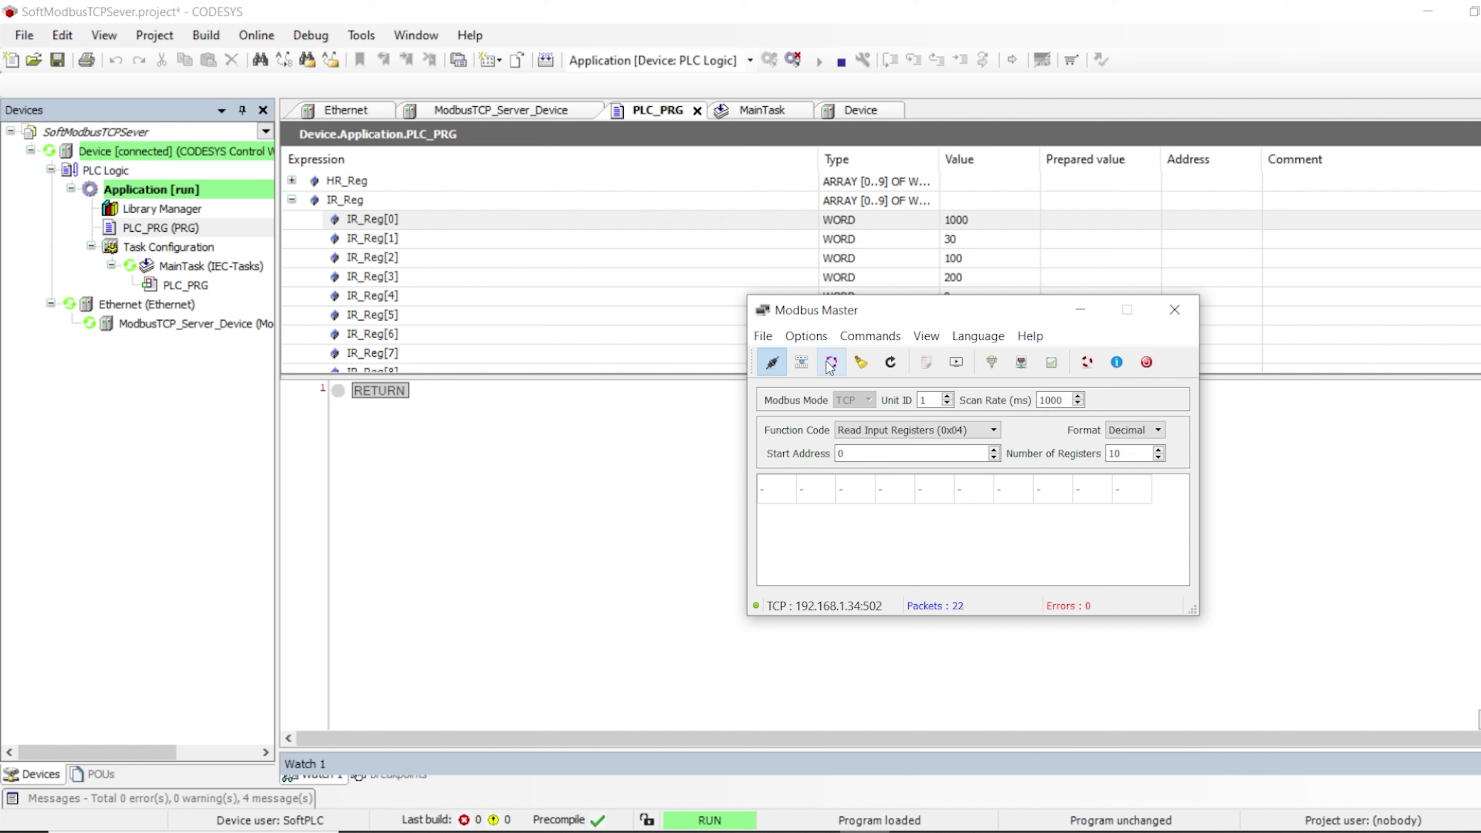
click(991, 431)
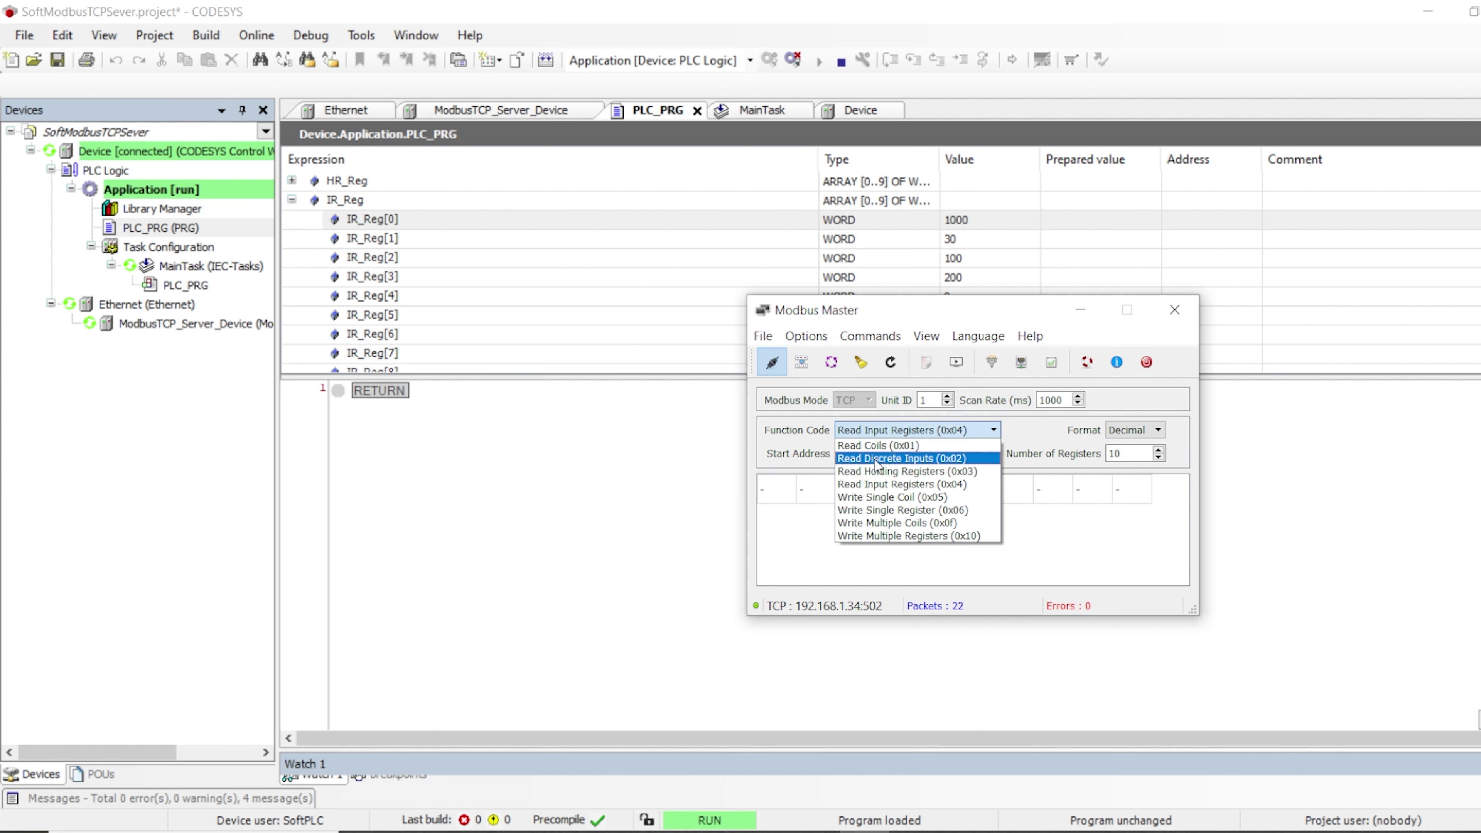
click(915, 542)
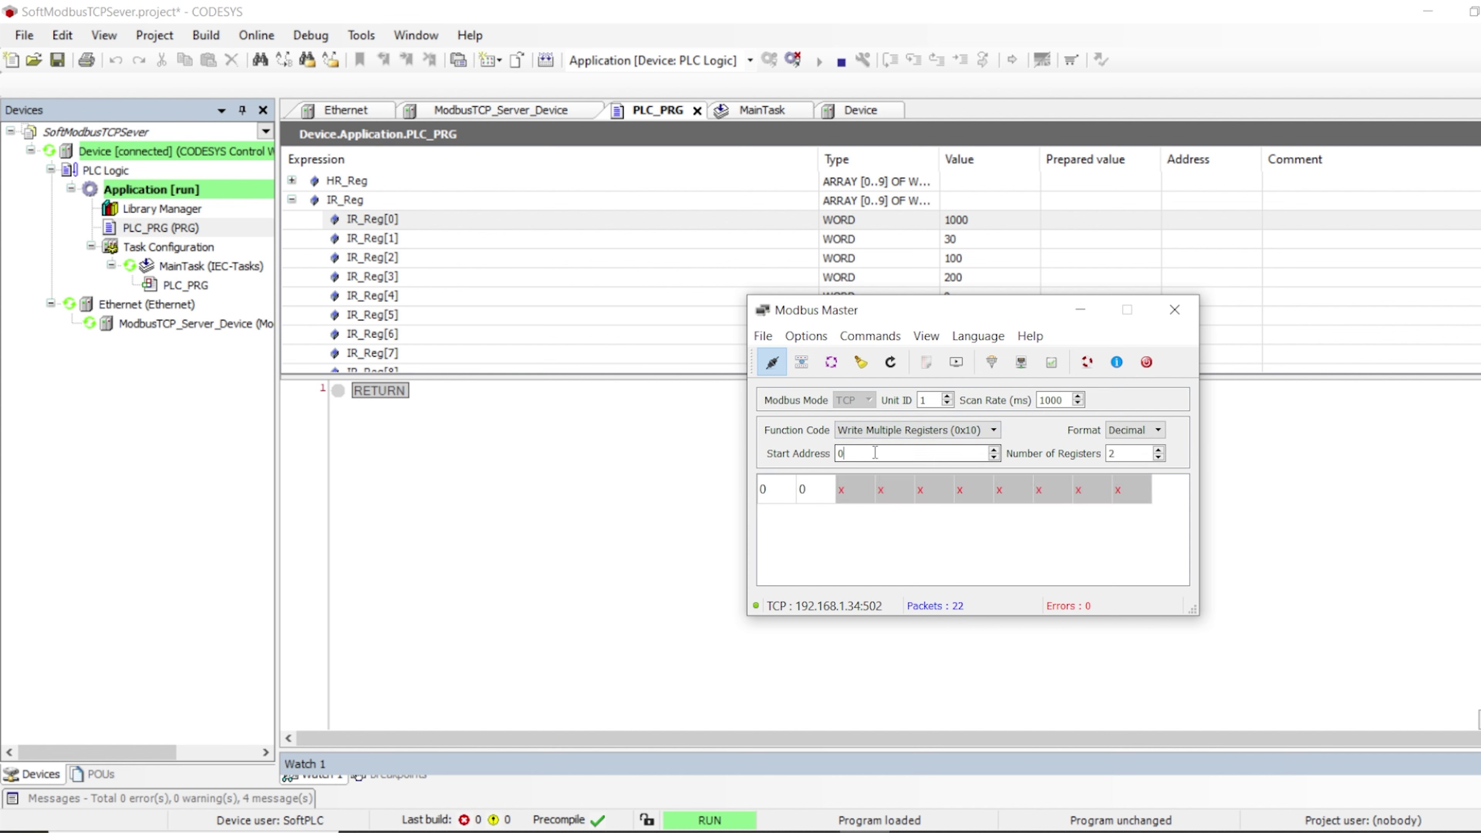
double_click(841, 453)
double_click(1125, 453)
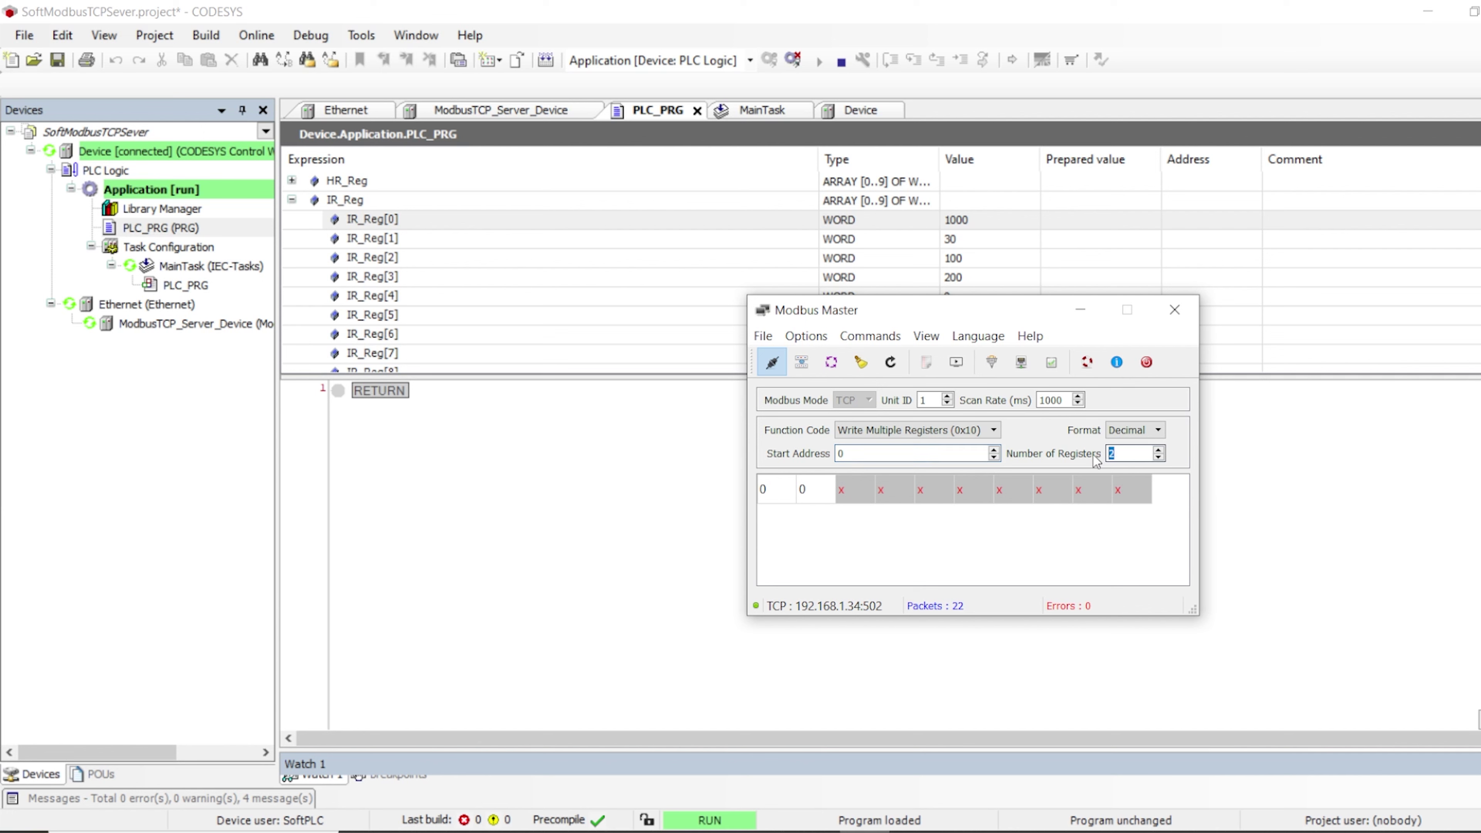
text(10)
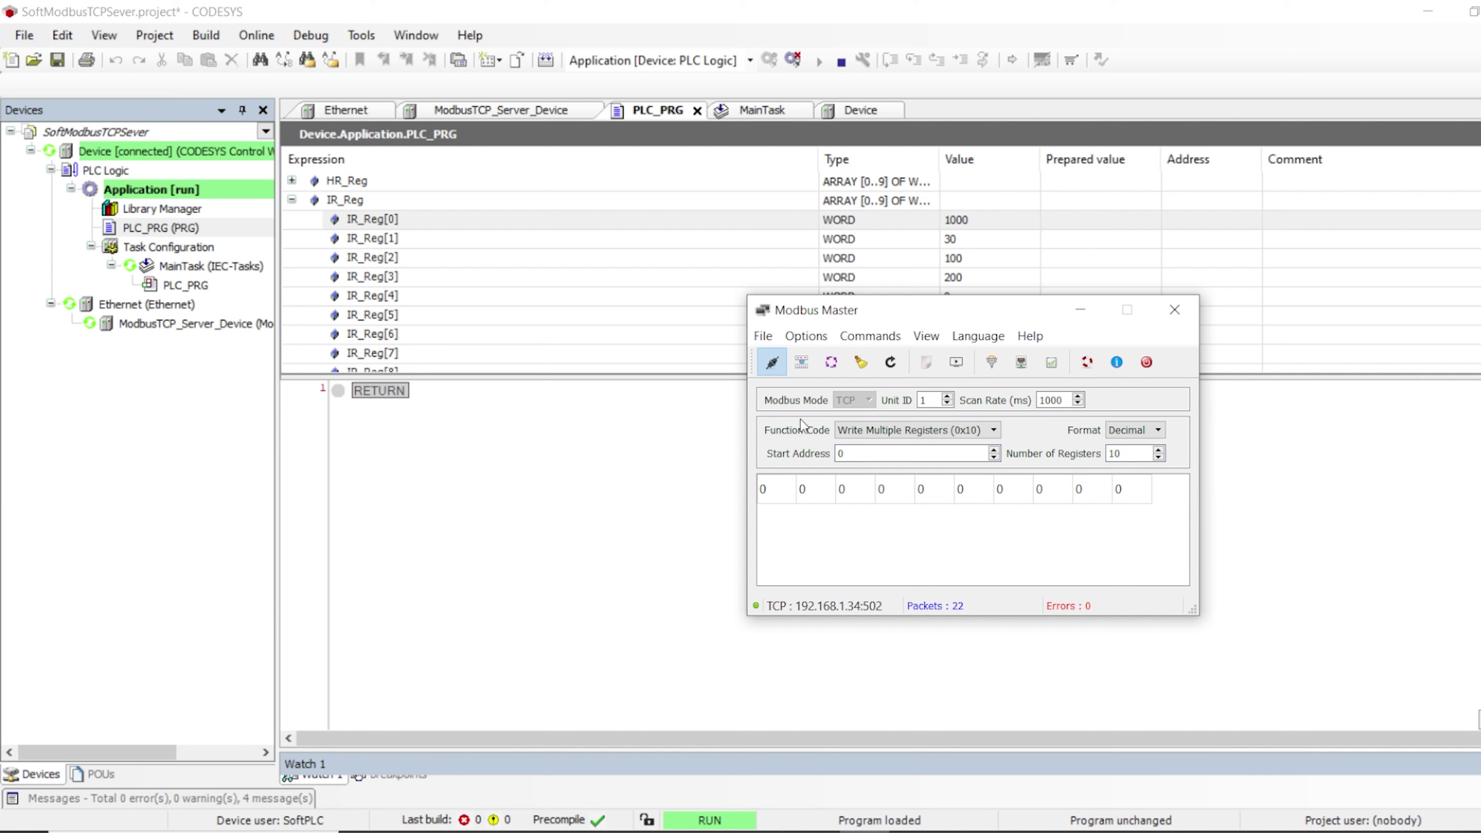
click(831, 362)
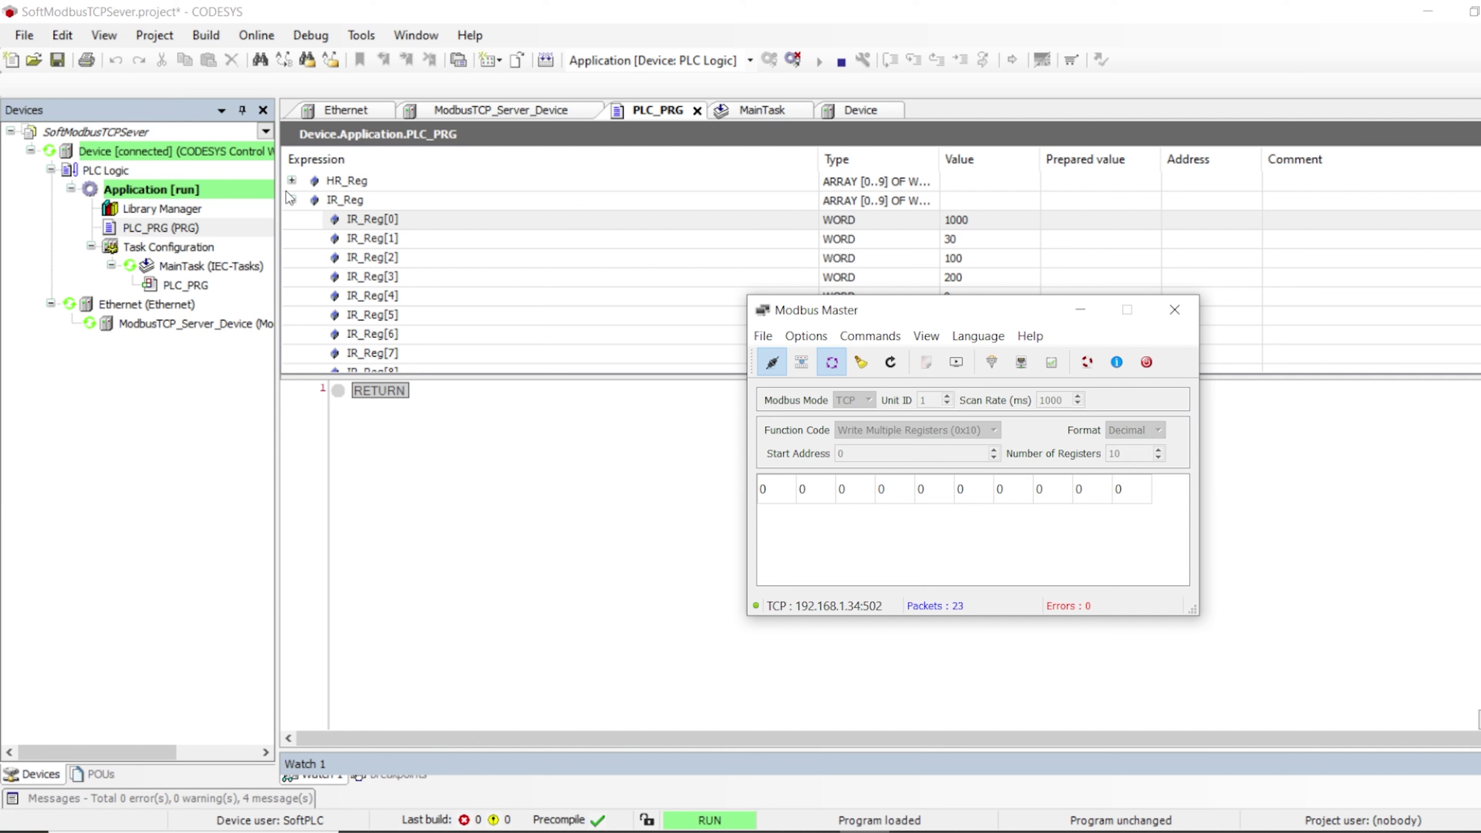
click(292, 180)
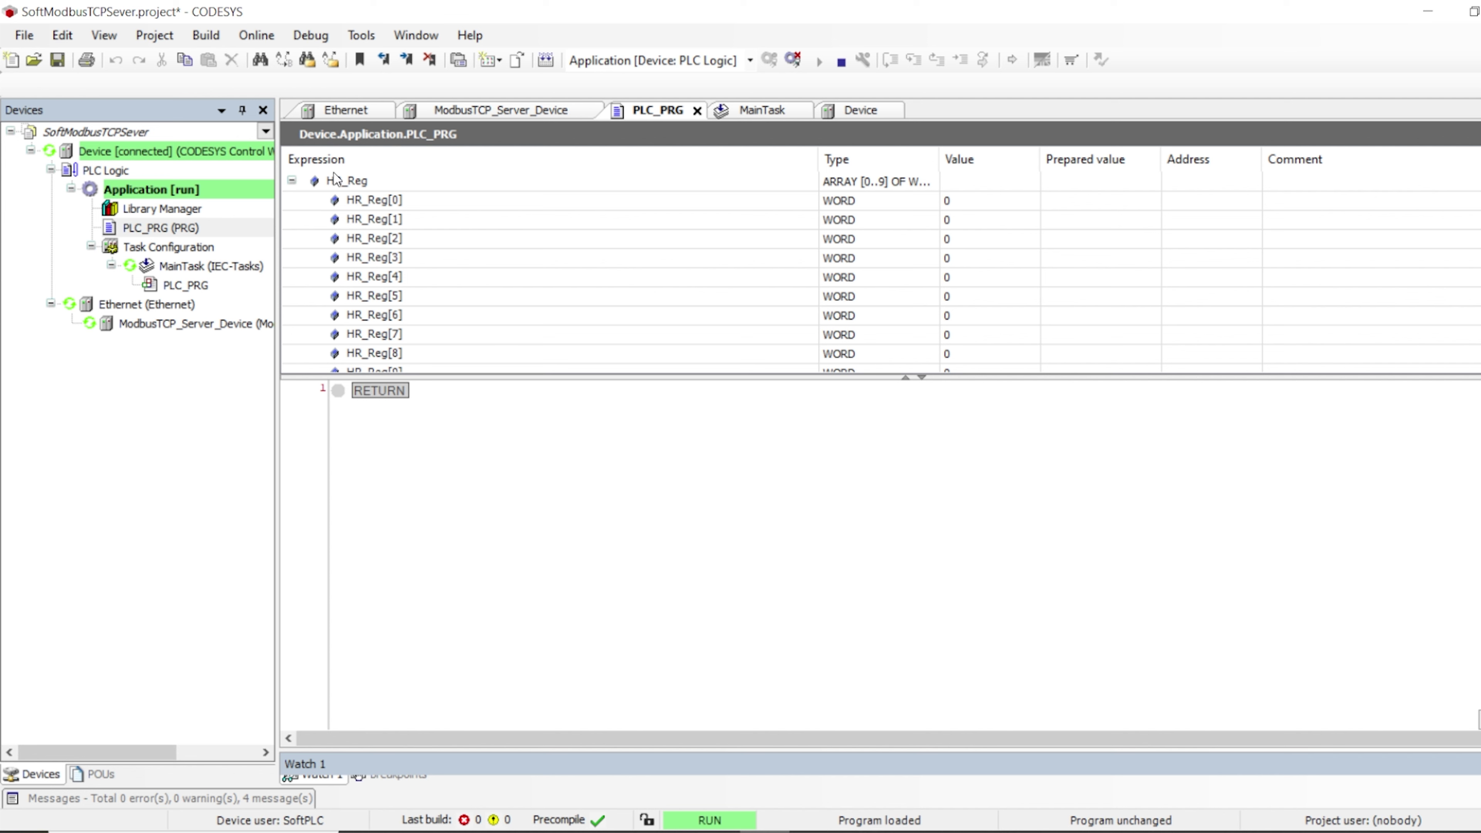
click(346, 182)
key(alt+Tab)
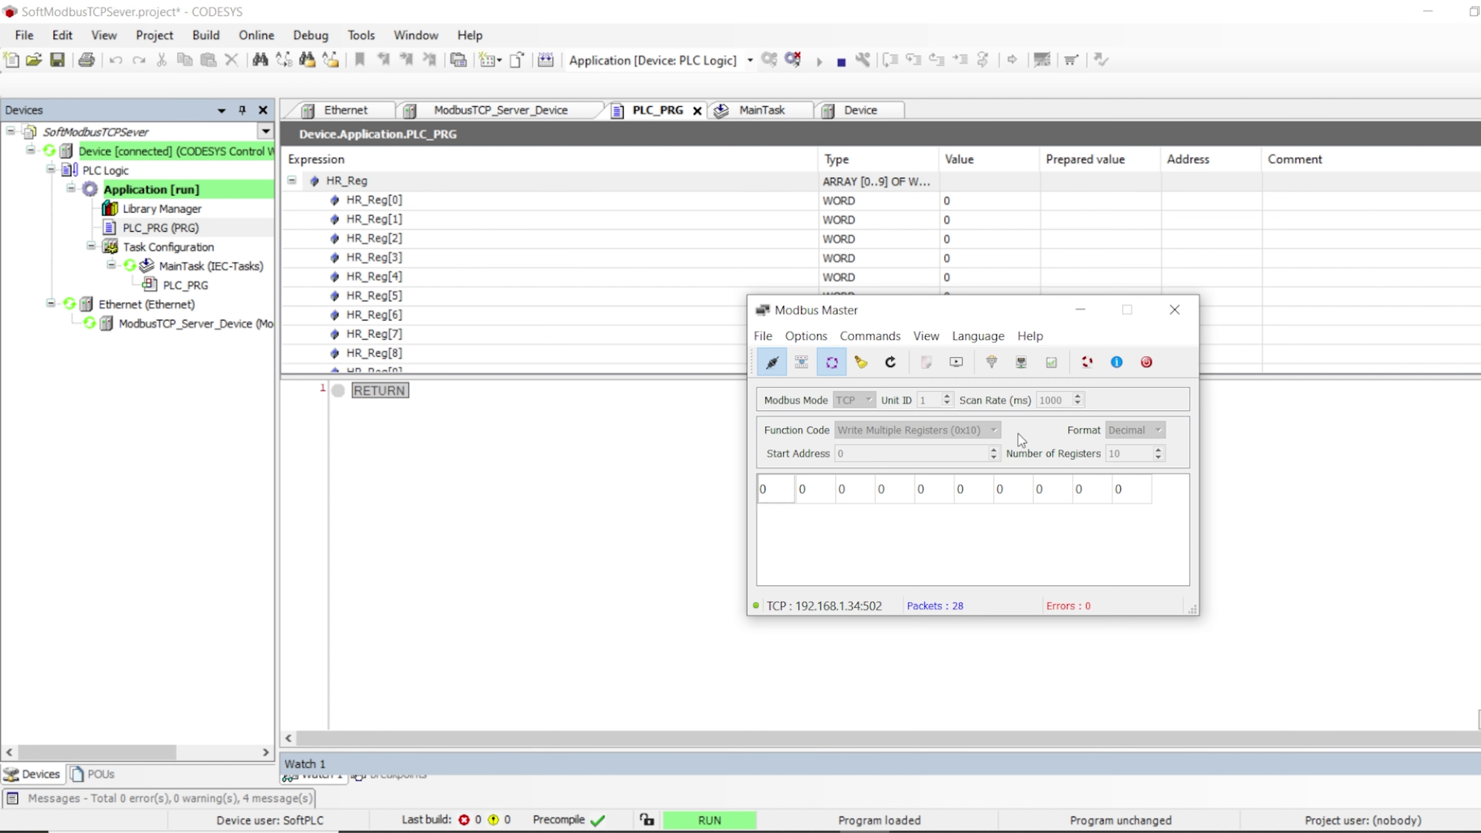
Enter 100, 20, 30 and 50 into the first four holding register cells
double_click(784, 481)
text(100)
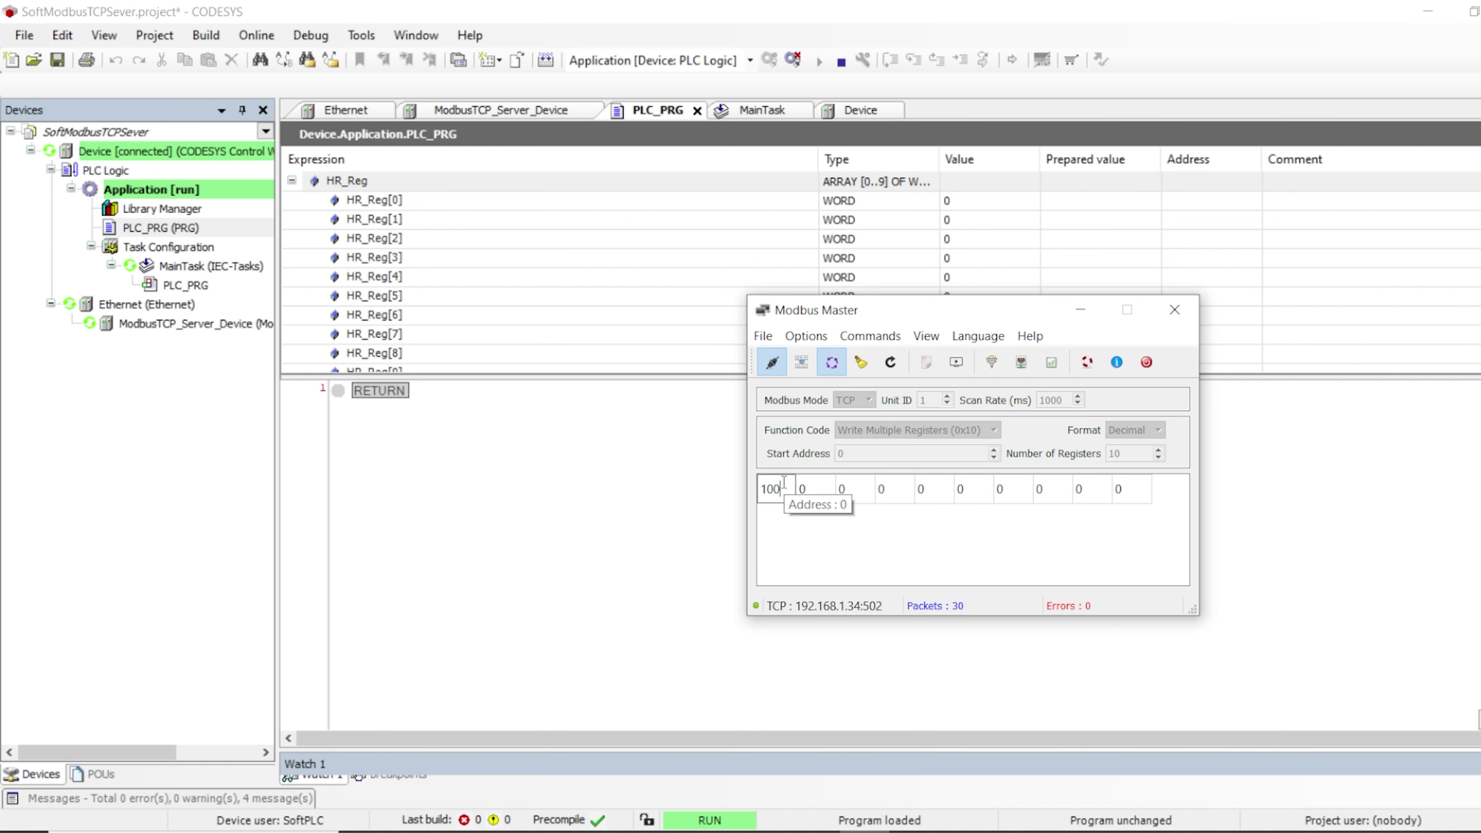
key(Return)
double_click(815, 488)
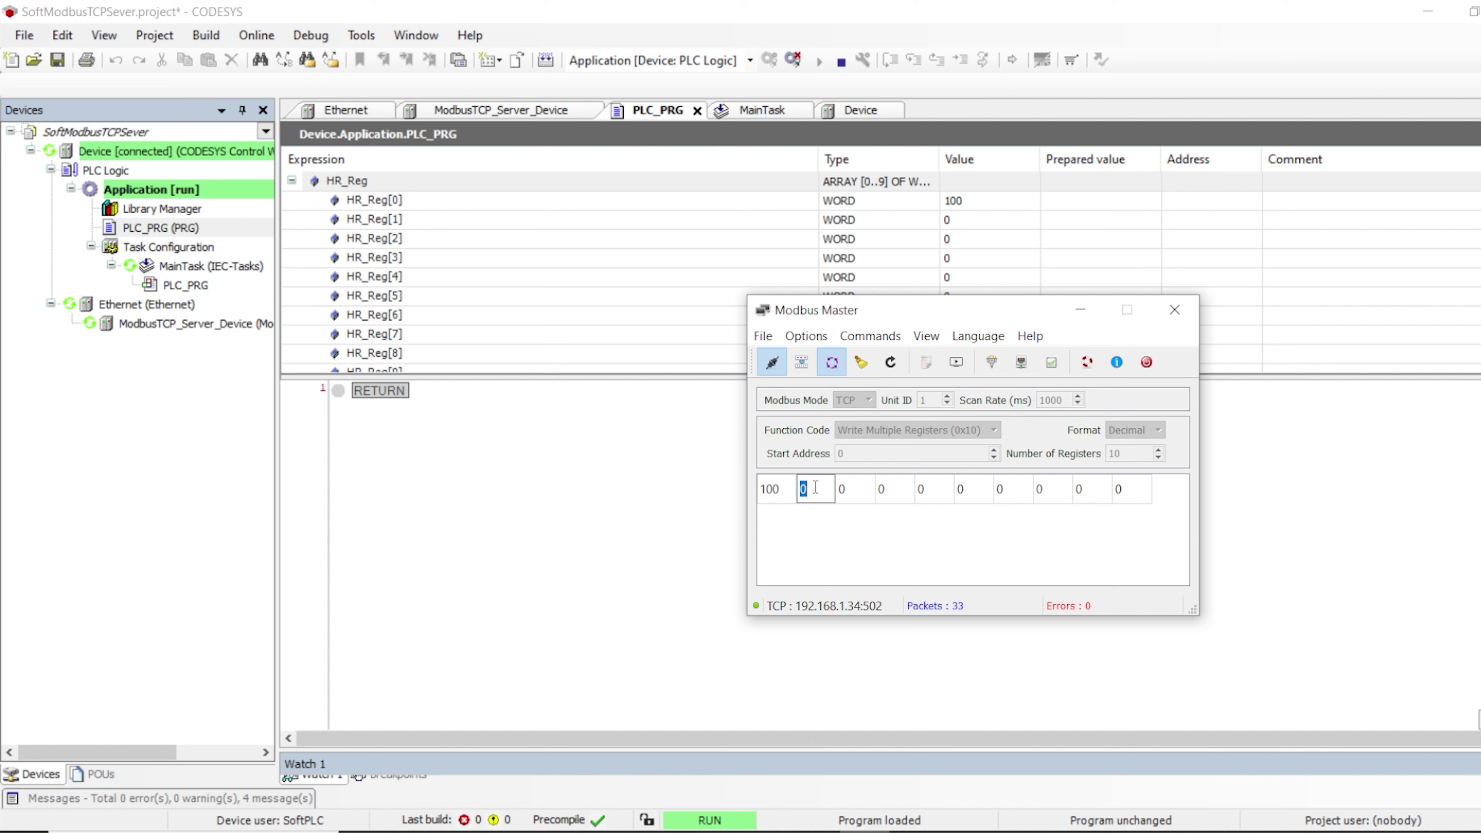
text(20)
click(848, 495)
double_click(849, 494)
text(30)
key(Return)
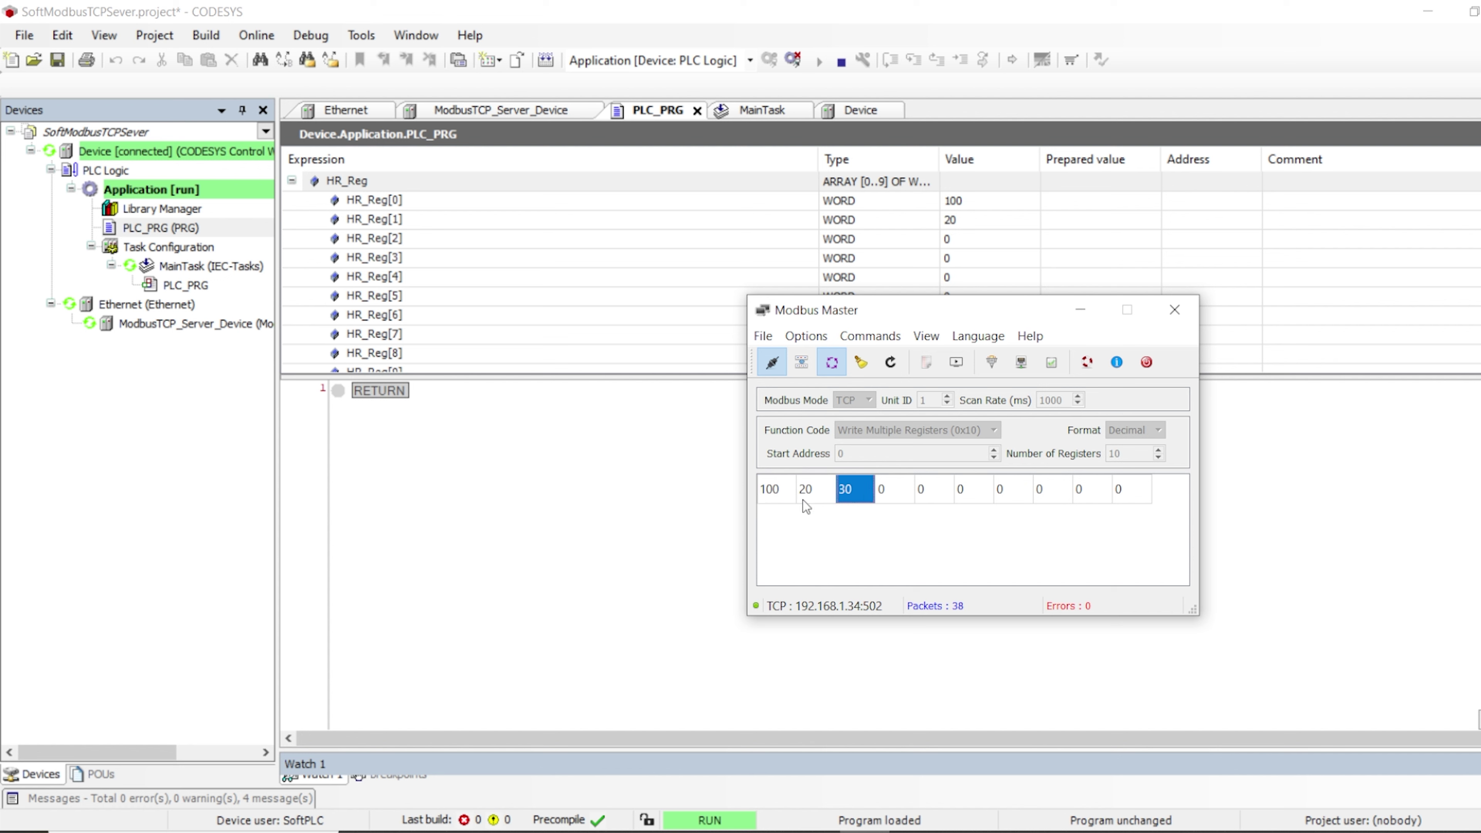
double_click(887, 491)
text(50)
key(Return)
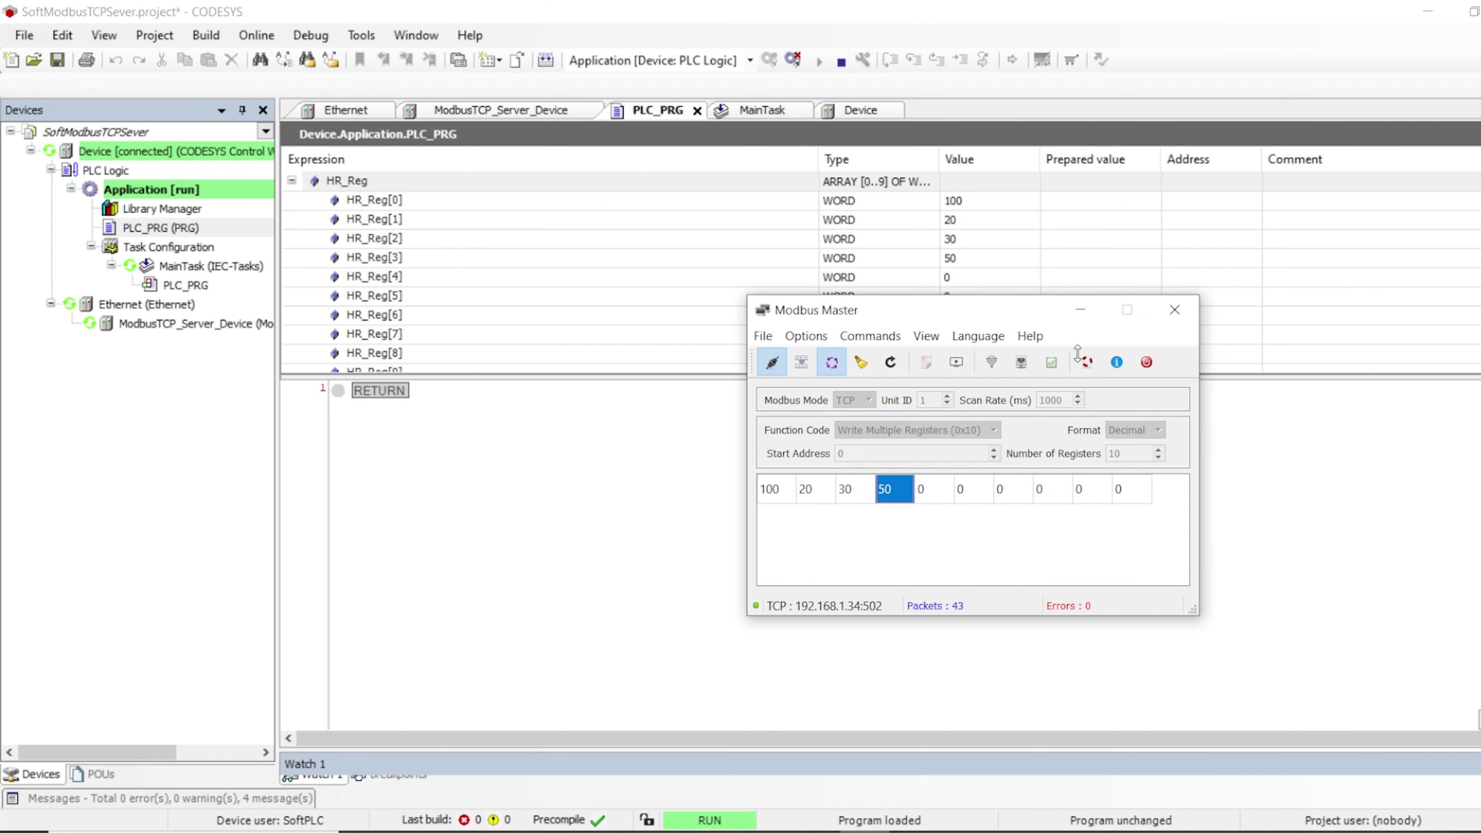
drag(981, 313, 1114, 358)
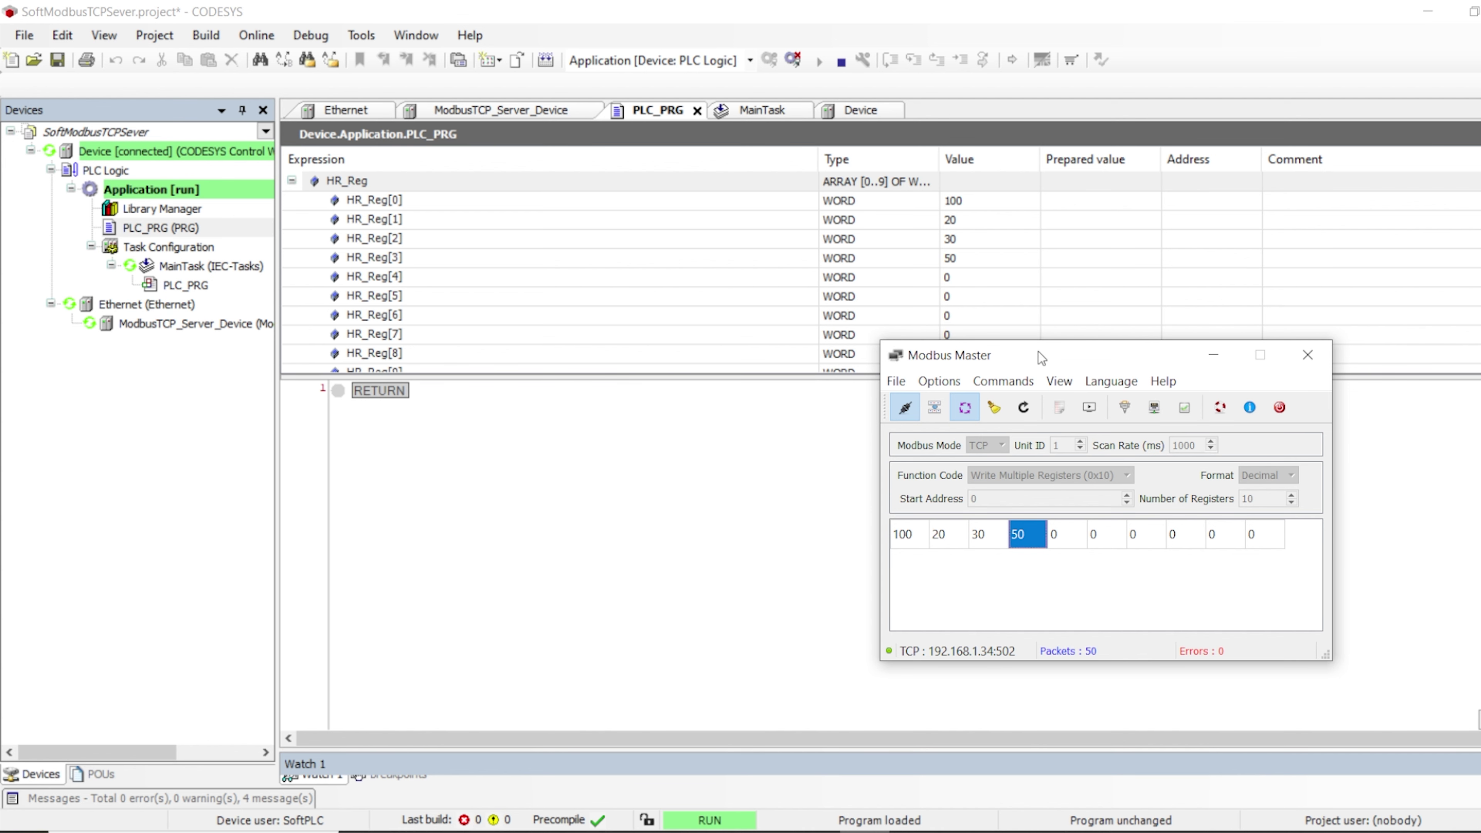
drag(1042, 359, 851, 349)
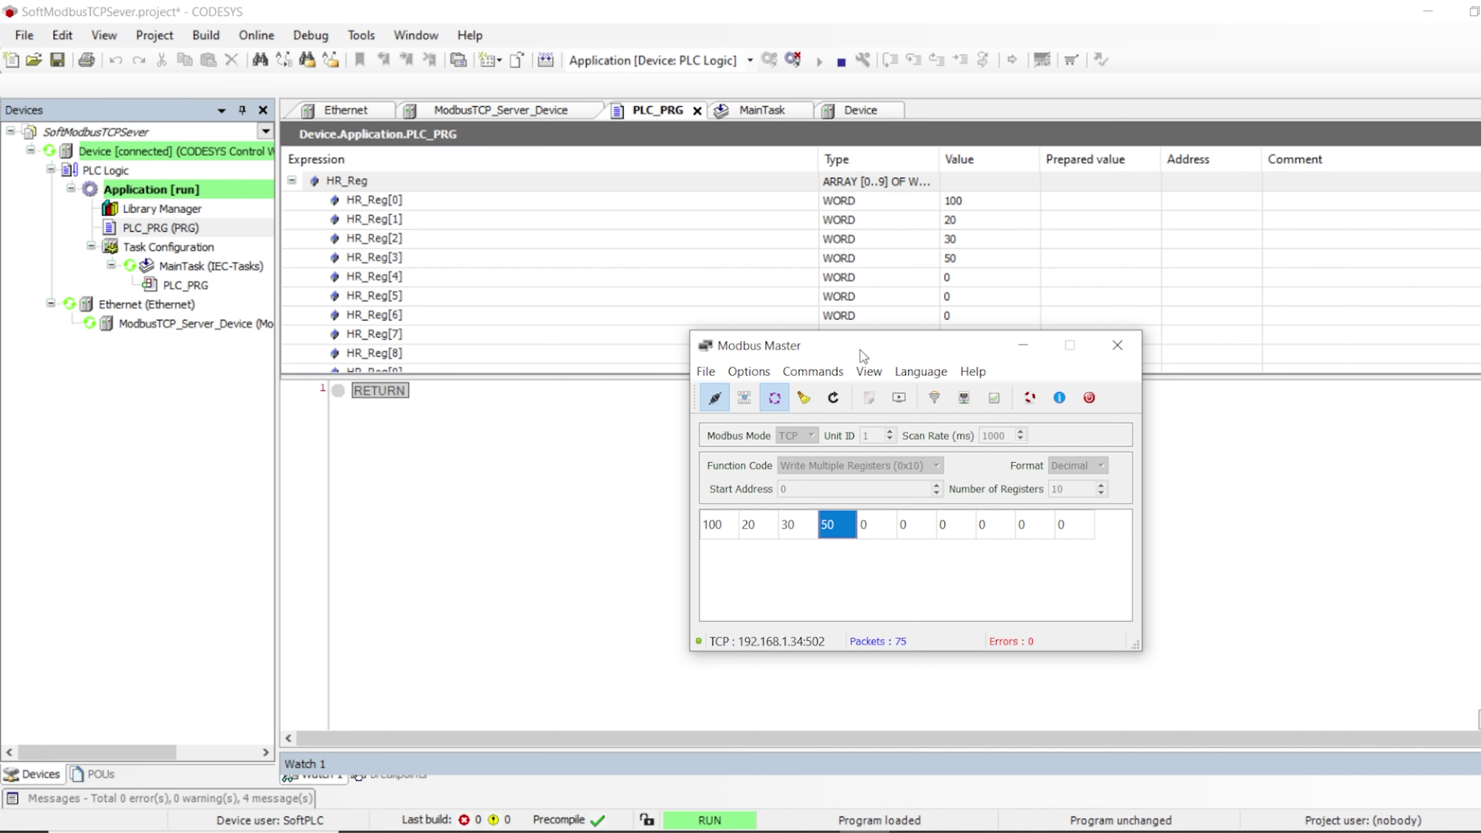
drag(859, 349, 954, 394)
scroll(505, 265, down, 3)
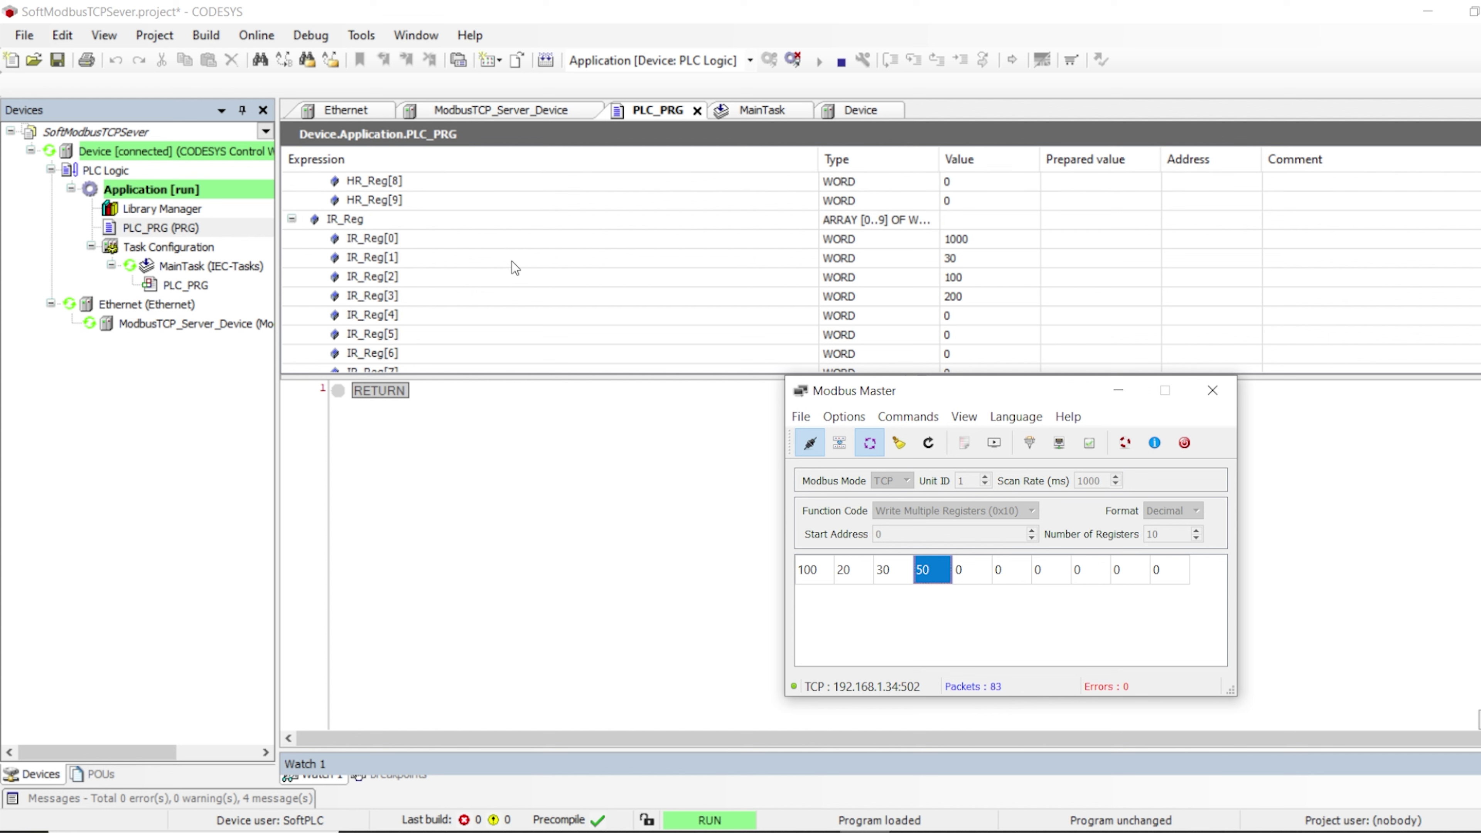
scroll(512, 263, up, 3)
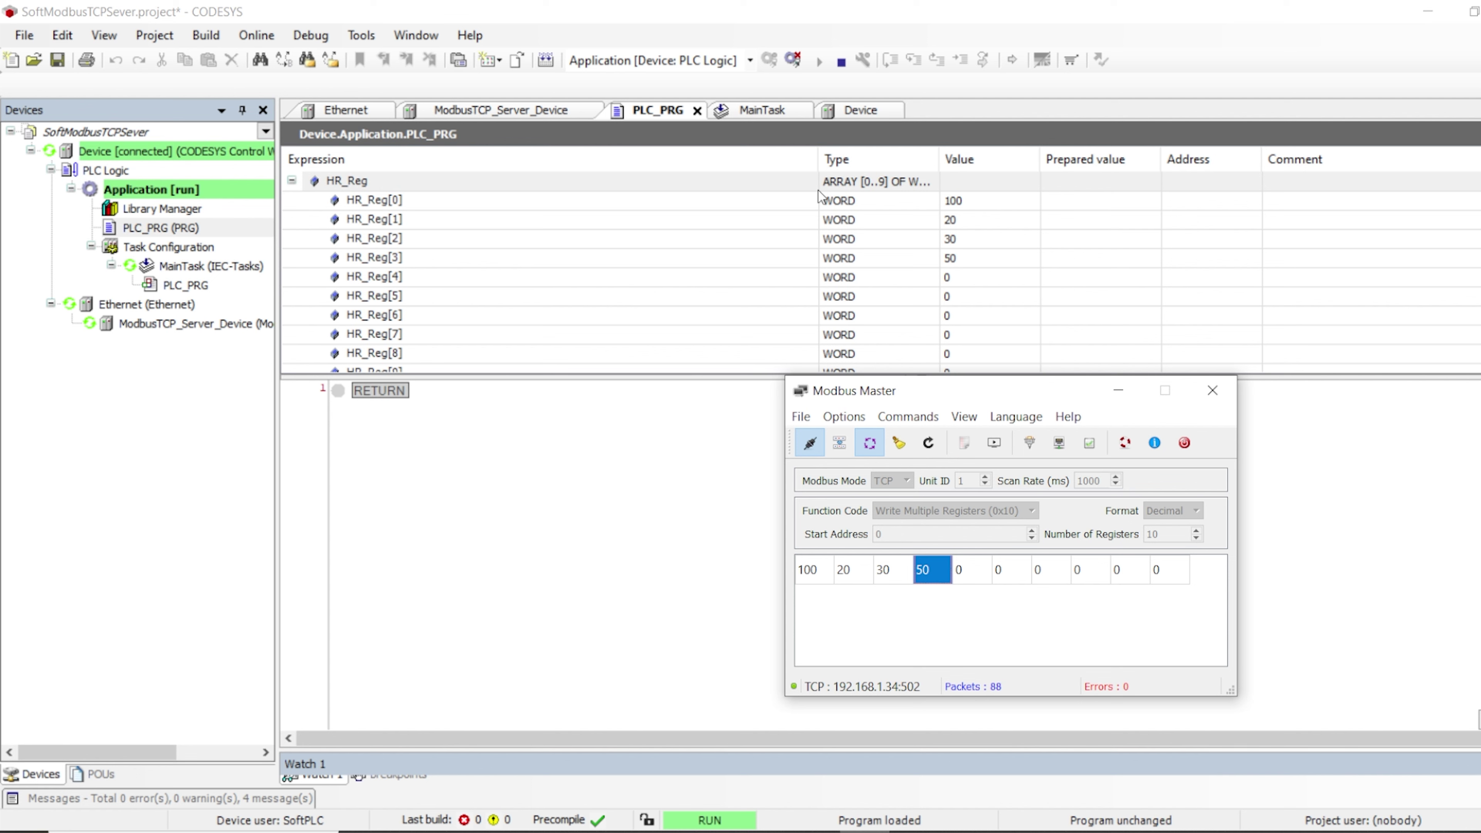
drag(992, 389, 836, 401)
scroll(649, 268, down, 5)
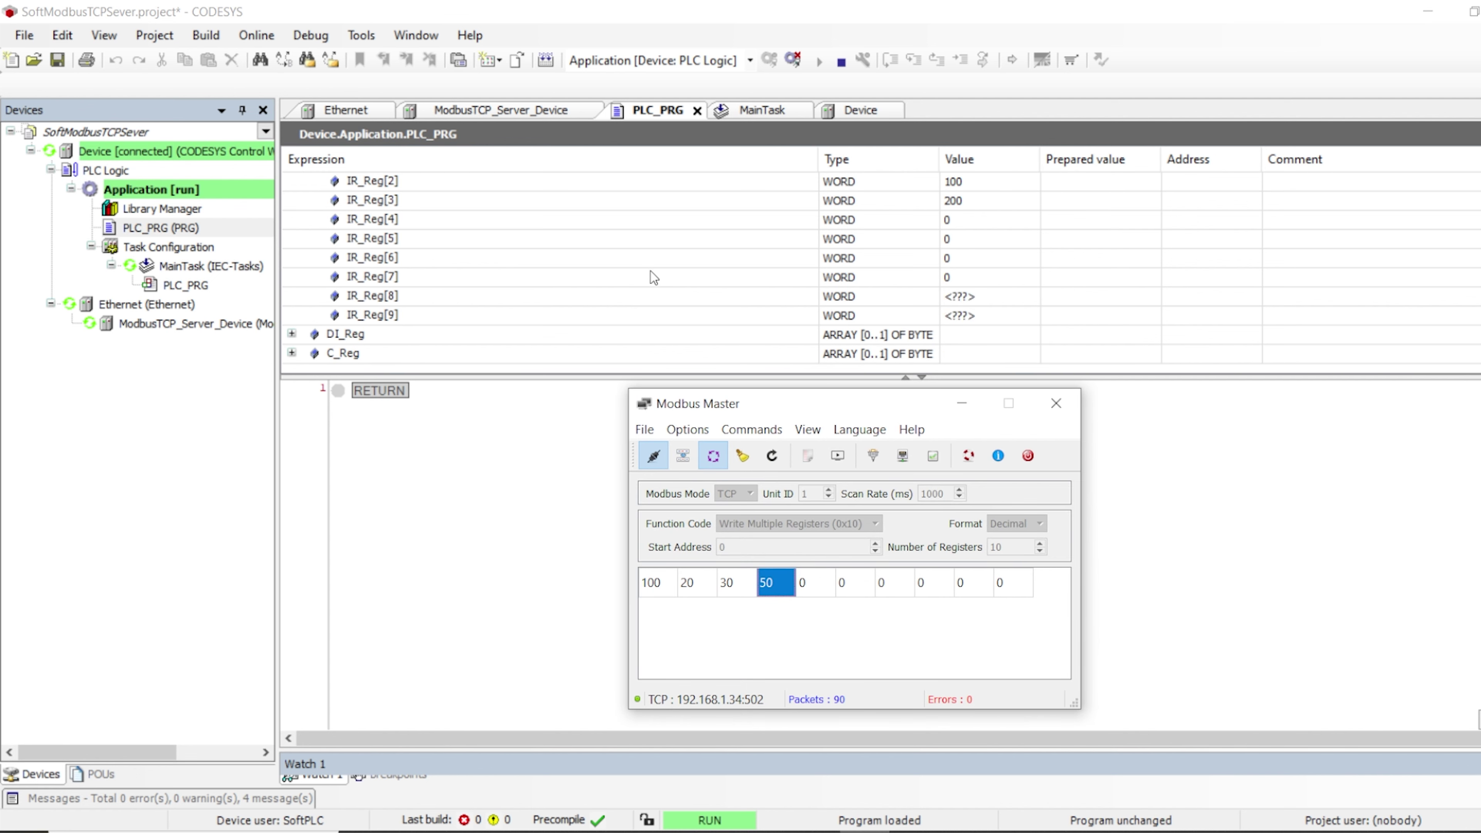
scroll(652, 274, up, 5)
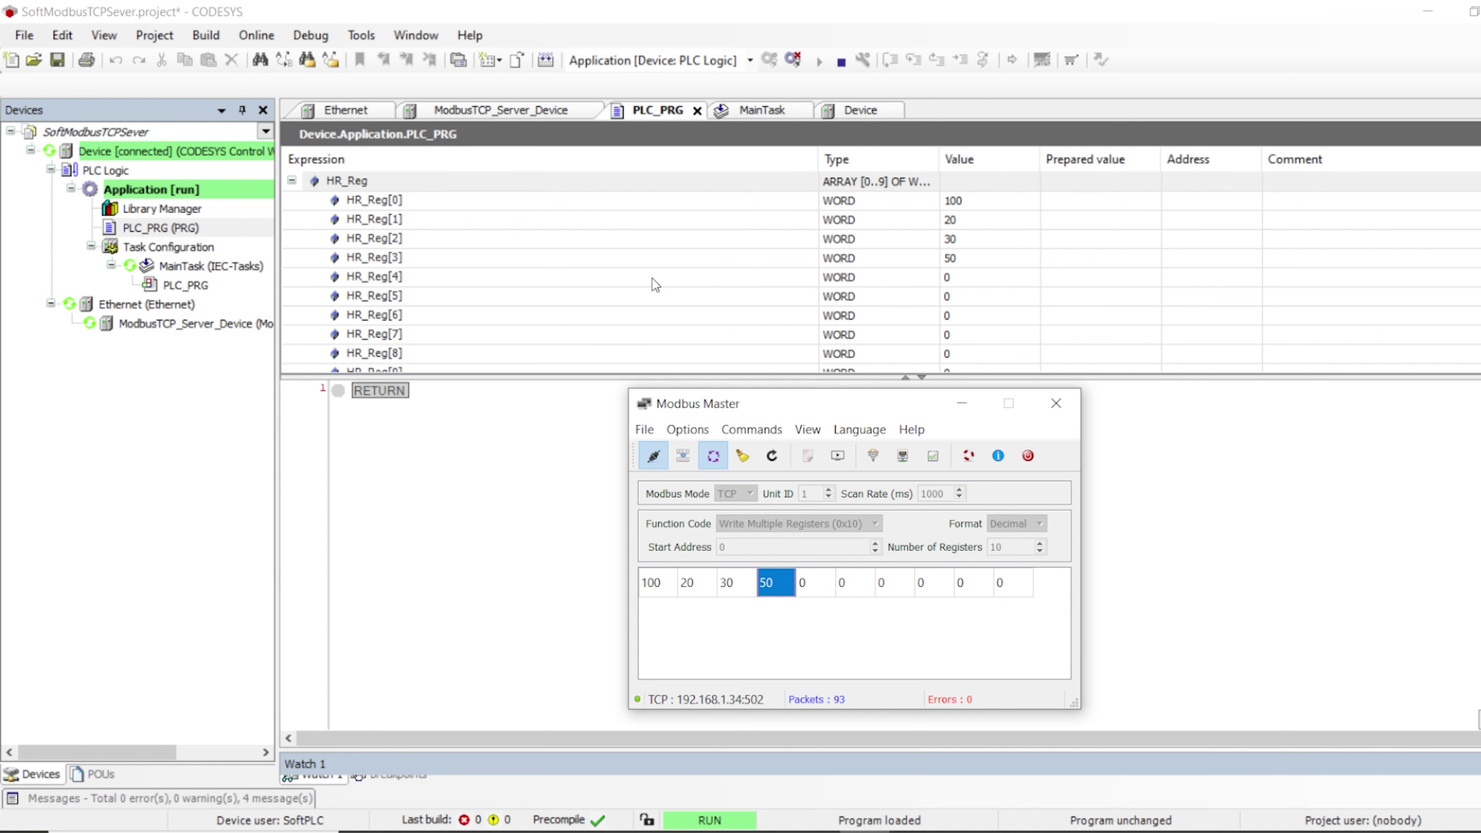